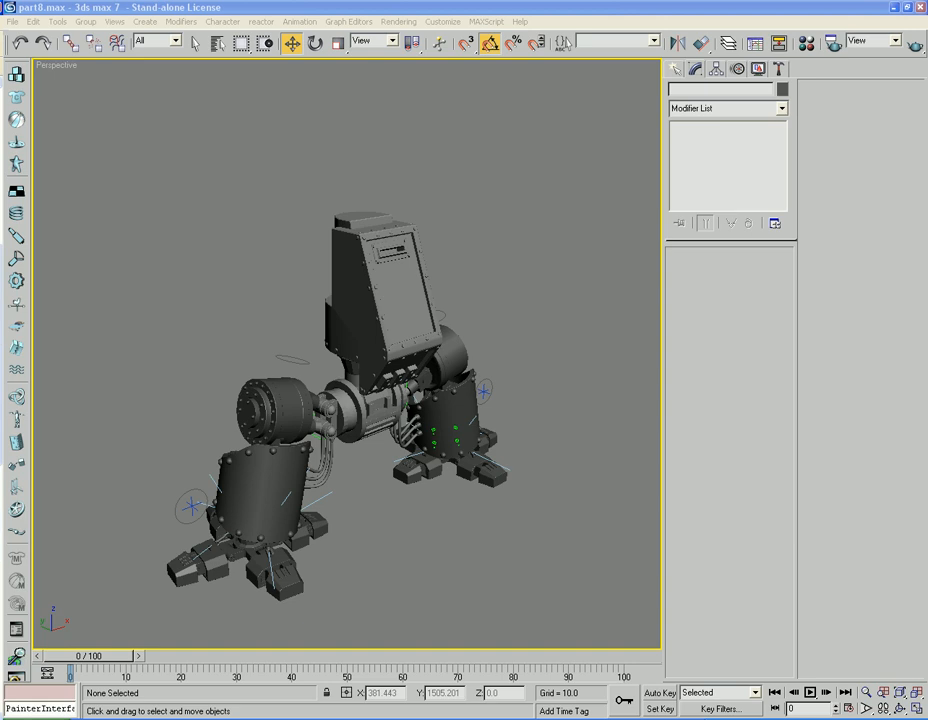
# Create an AutoGrid box aligned to the side of the mech's cabin, about 201 long, 97 wide and 88 high.
pyautogui.keyDown('alt'); pyautogui.moveTo(195, 383); pyautogui.dragTo(262, 343, button='middle'); pyautogui.keyUp('alt')
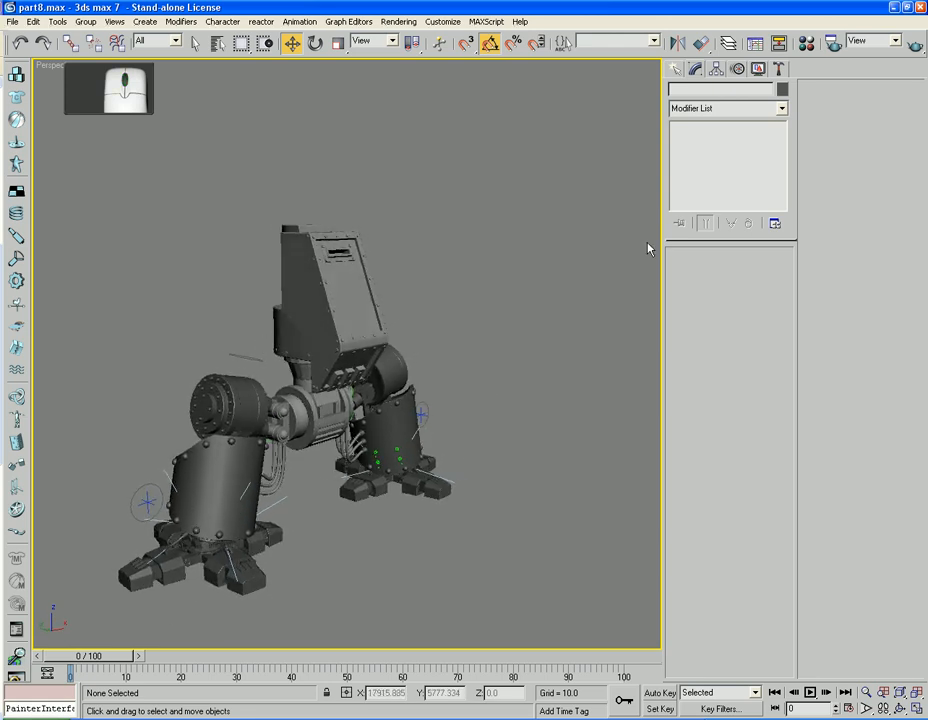
pyautogui.click(675, 68)
pyautogui.click(690, 161)
pyautogui.click(720, 147)
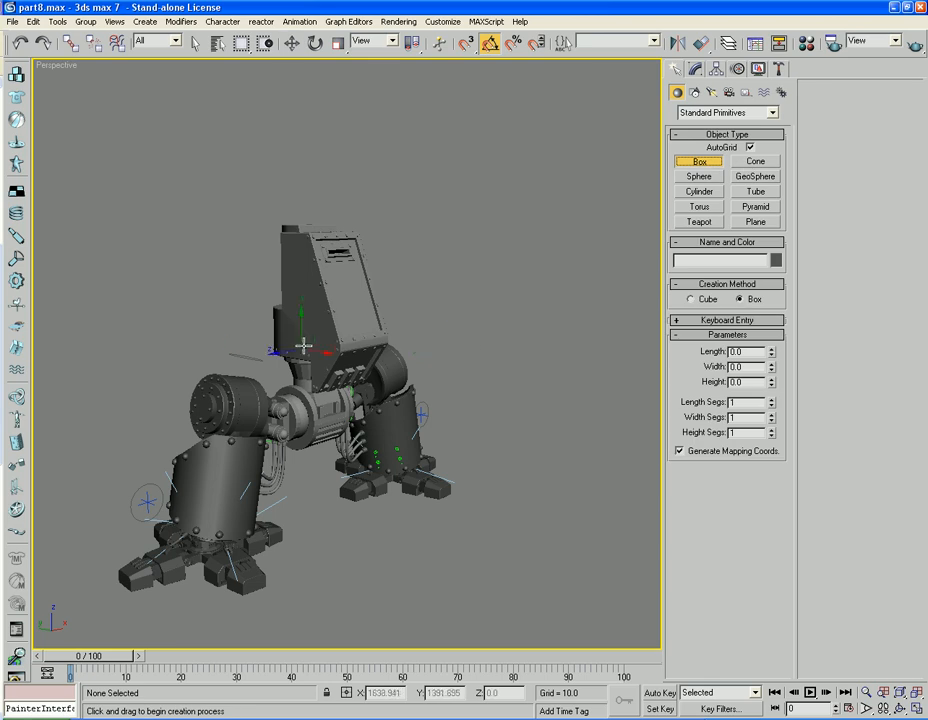
pyautogui.keyDown('alt'); pyautogui.moveTo(302, 344); pyautogui.dragTo(367, 317, button='middle'); pyautogui.keyUp('alt')
pyautogui.scroll(2, 297, 325)
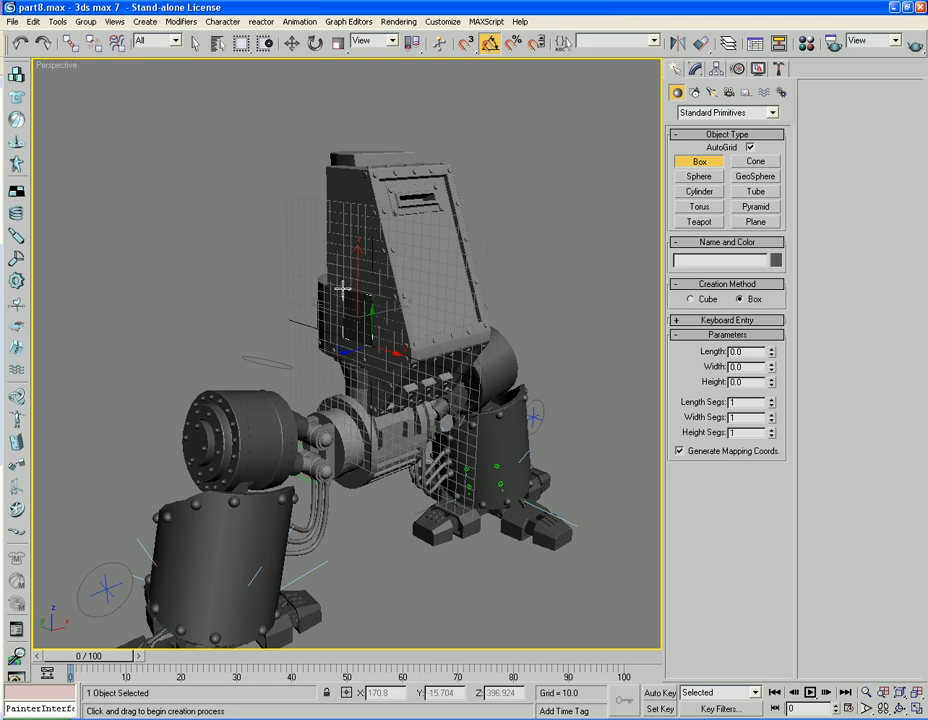
pyautogui.moveTo(342, 286); pyautogui.dragTo(305, 121)
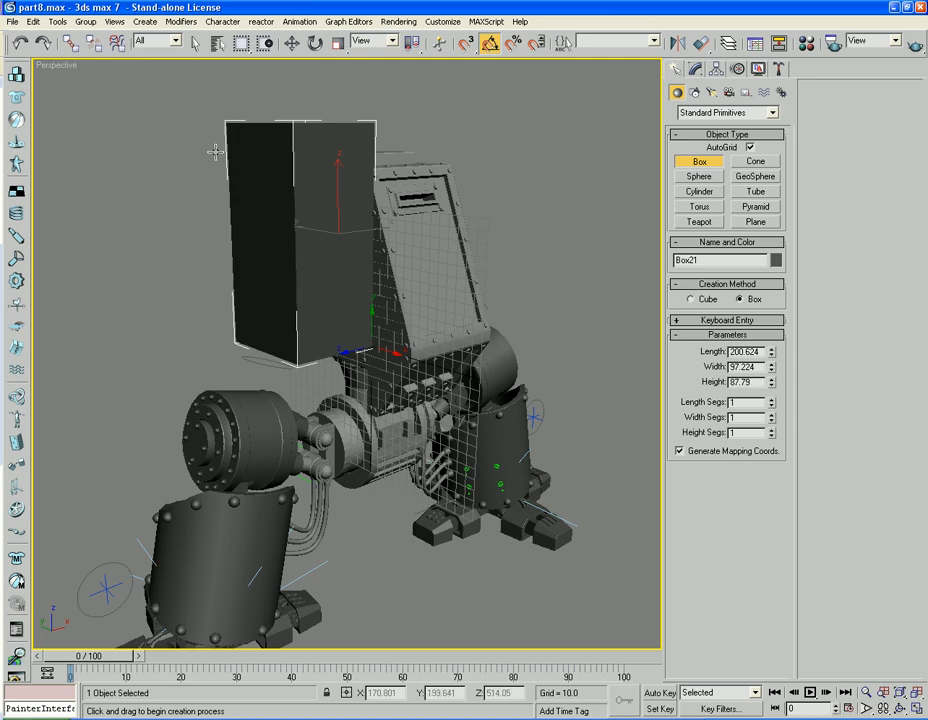
pyautogui.click(214, 149)
# Move the new box along X to about 159.7, slightly away from the cabin.
pyautogui.press('w')
pyautogui.keyDown('alt'); pyautogui.moveTo(243, 268); pyautogui.dragTo(209, 261, button='middle'); pyautogui.keyUp('alt')
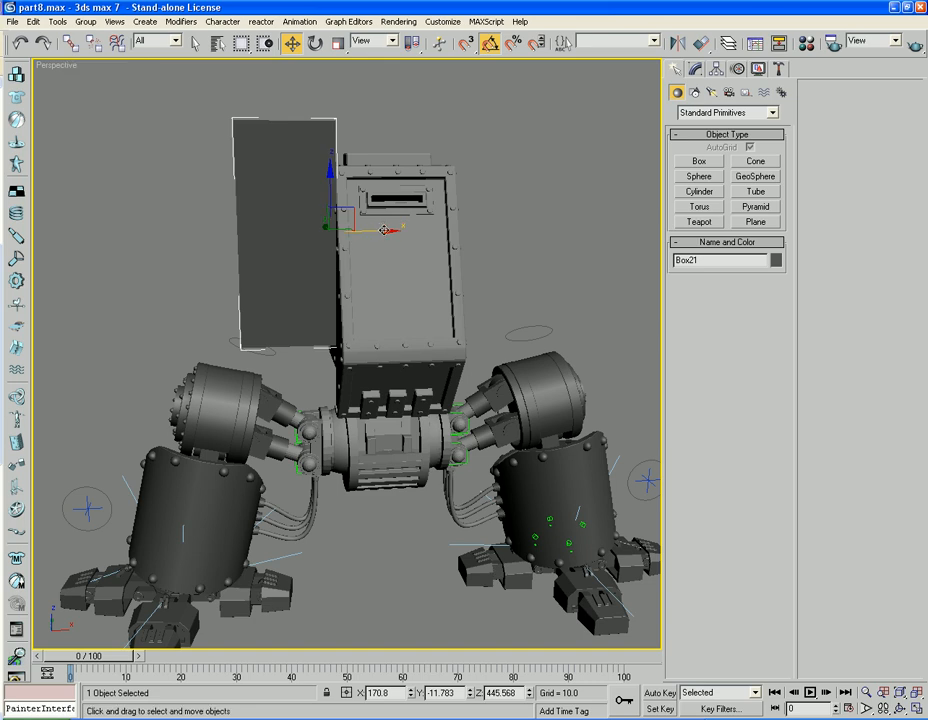
pyautogui.keyDown('alt'); pyautogui.moveTo(375, 230); pyautogui.dragTo(342, 230, button='middle'); pyautogui.keyUp('alt')
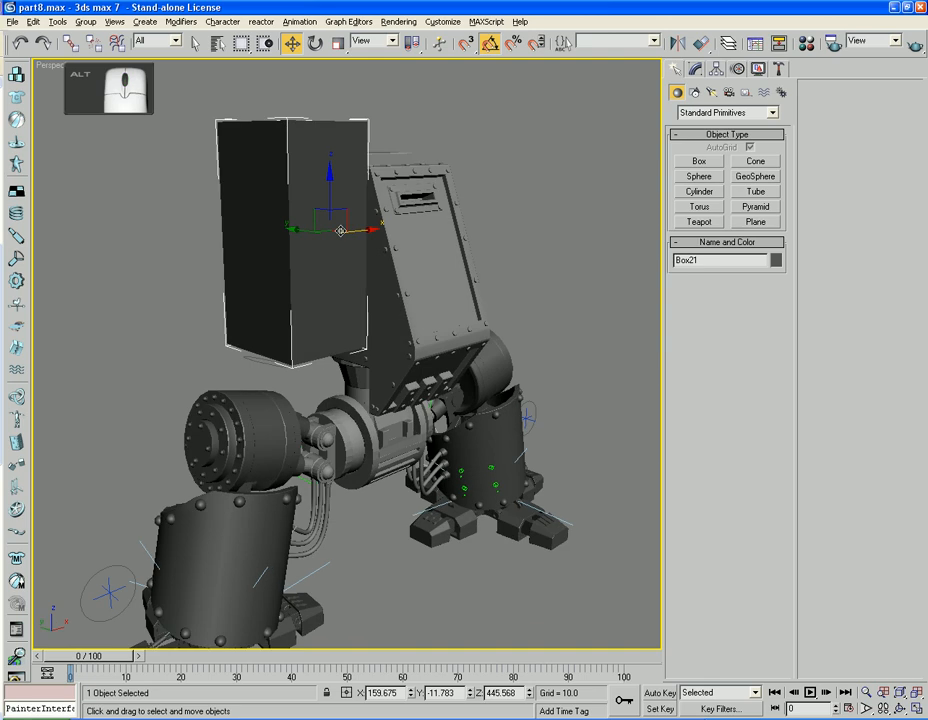
pyautogui.keyDown('alt'); pyautogui.moveTo(261, 205); pyautogui.dragTo(300, 270, button='middle'); pyautogui.keyUp('alt')
# Hide everything except the box, cabin, central hip assembly and its hoses, and display edged faces.
pyautogui.keyDown('ctrl'); pyautogui.click(408, 465); pyautogui.keyUp('ctrl')
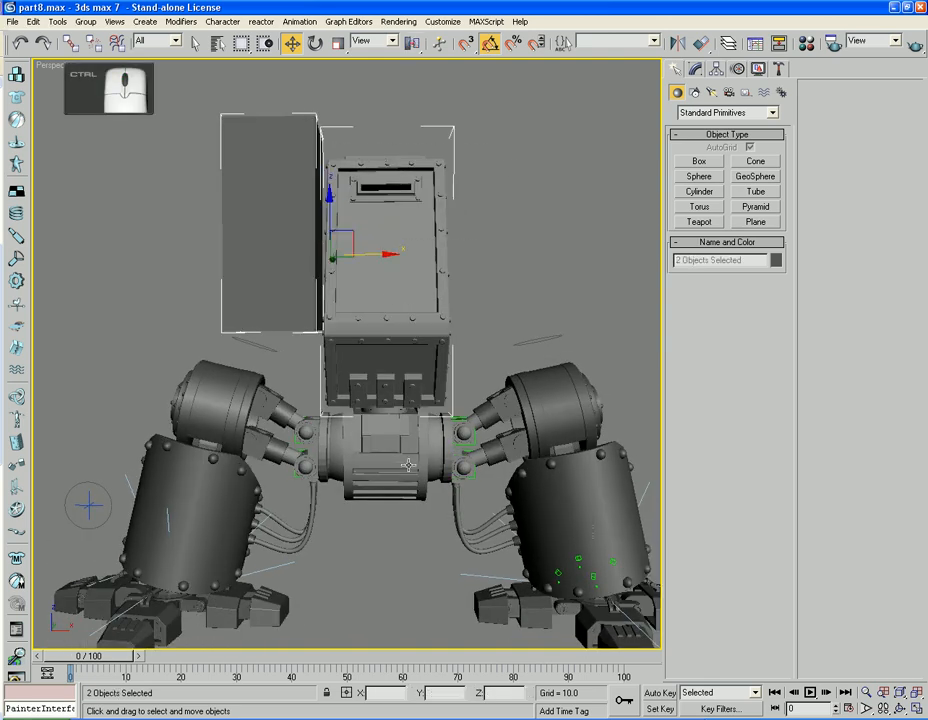
pyautogui.keyDown('ctrl'); pyautogui.click(373, 456); pyautogui.keyUp('ctrl')
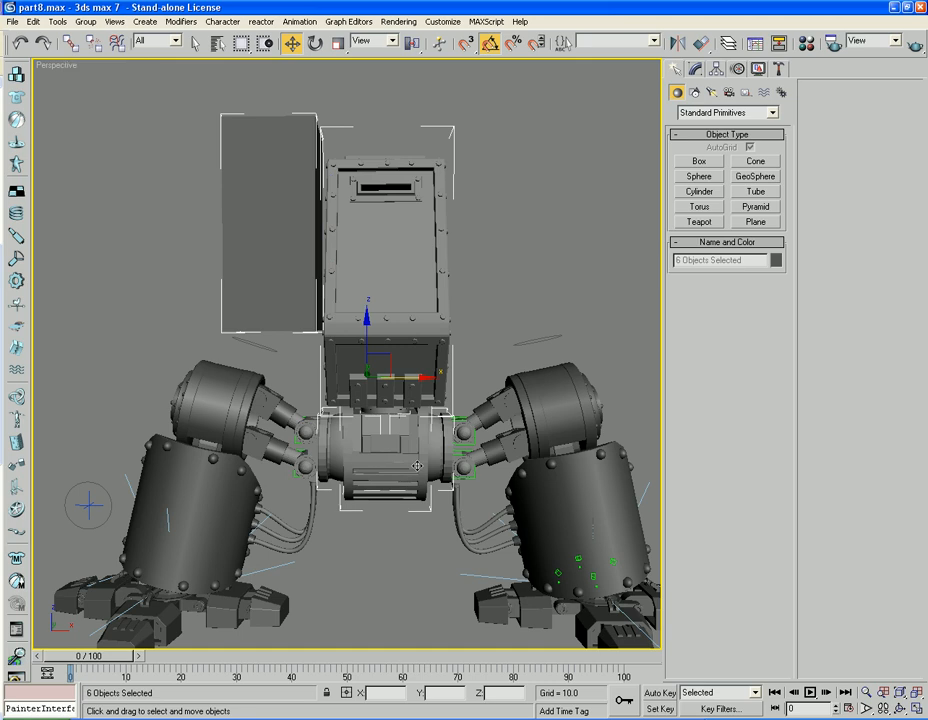
pyautogui.keyDown('ctrl'); pyautogui.moveTo(346, 578); pyautogui.dragTo(310, 406); pyautogui.keyUp('ctrl')
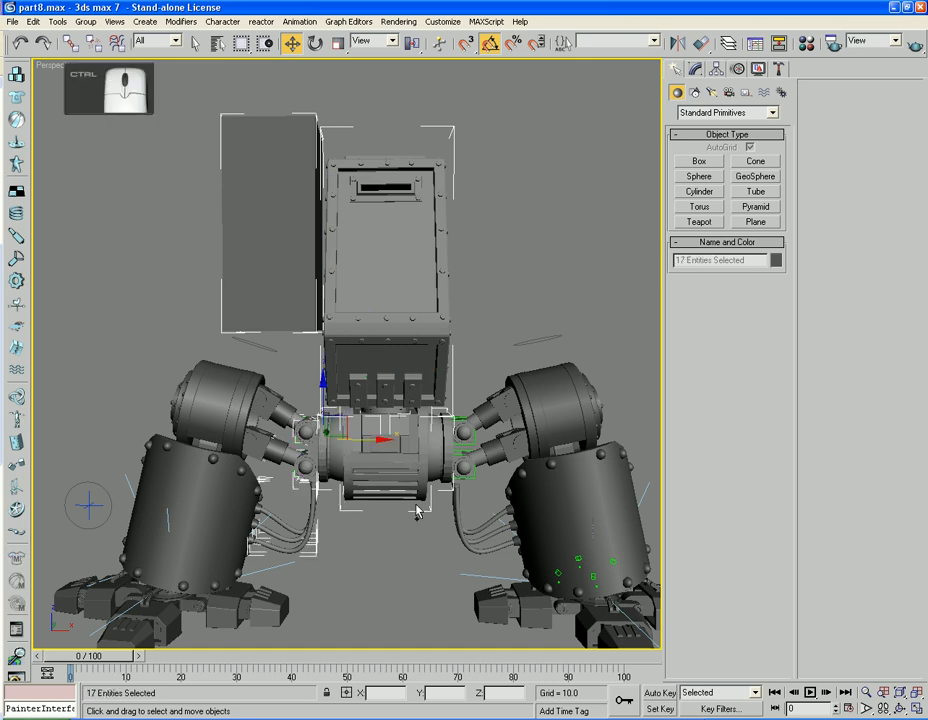
pyautogui.keyDown('ctrl'); pyautogui.moveTo(422, 578); pyautogui.dragTo(468, 420); pyautogui.keyUp('ctrl')
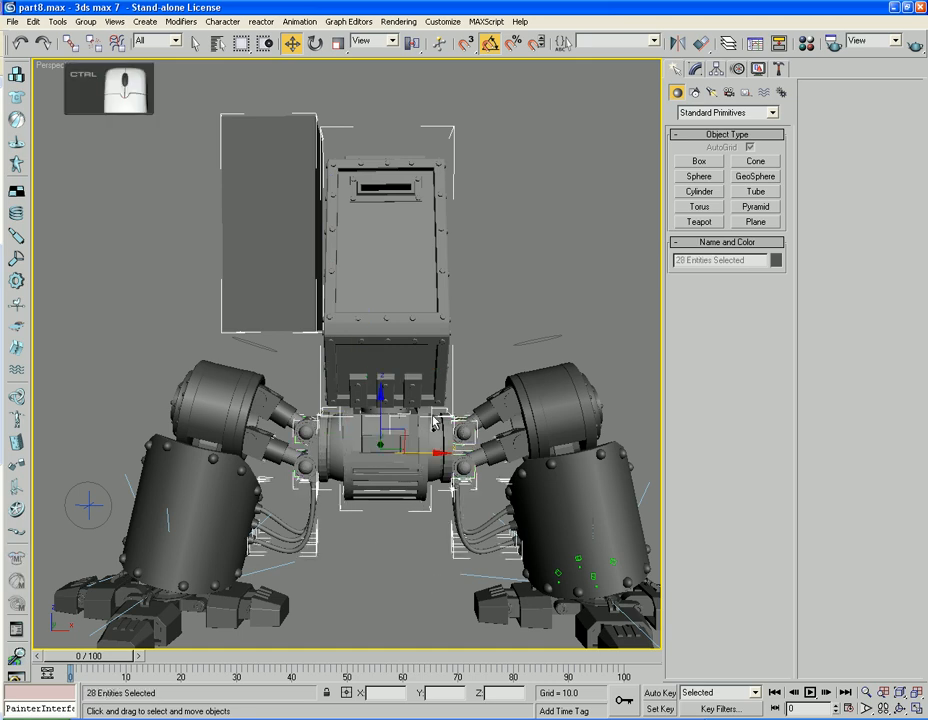
pyautogui.rightClick(417, 420)
pyautogui.click(437, 394)
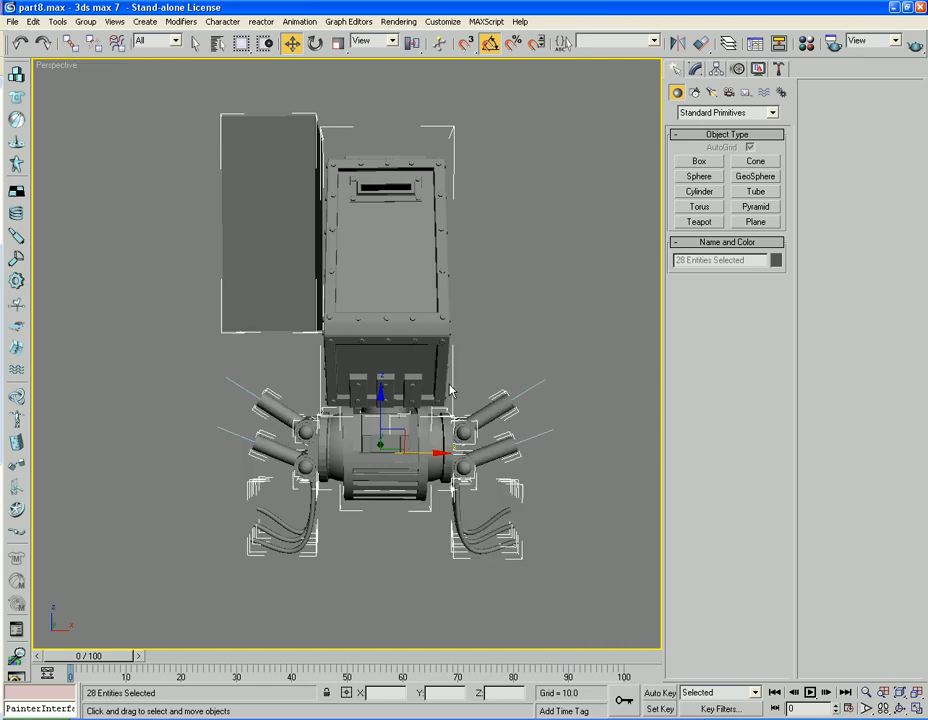
pyautogui.keyDown('alt'); pyautogui.moveTo(552, 247); pyautogui.dragTo(559, 317, button='middle'); pyautogui.keyUp('alt')
pyautogui.press('F4')
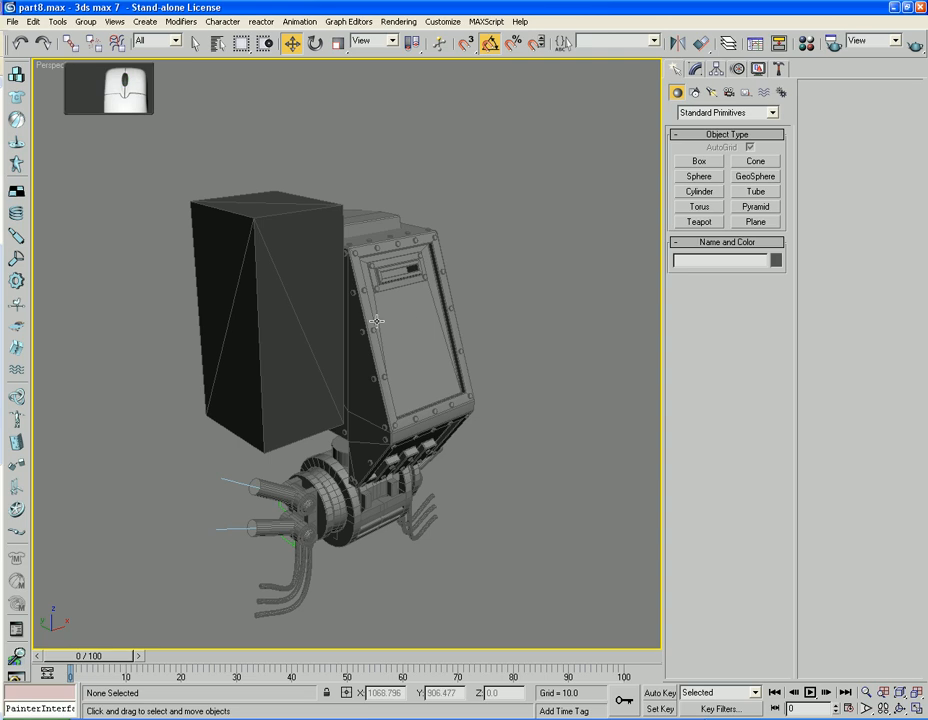
# Convert the box beside the cabin to an Editable Poly.
pyautogui.click(303, 294)
pyautogui.keyDown('alt'); pyautogui.moveTo(303, 294); pyautogui.dragTo(326, 331, button='middle'); pyautogui.keyUp('alt')
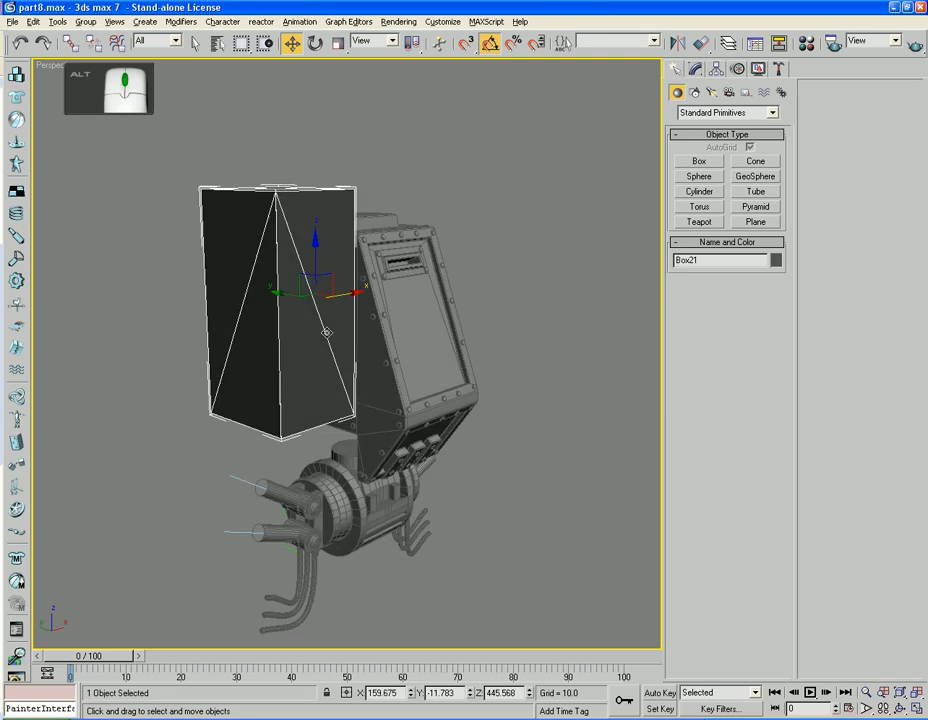
pyautogui.click(695, 69)
pyautogui.rightClick(360, 319)
pyautogui.moveTo(300, 441)
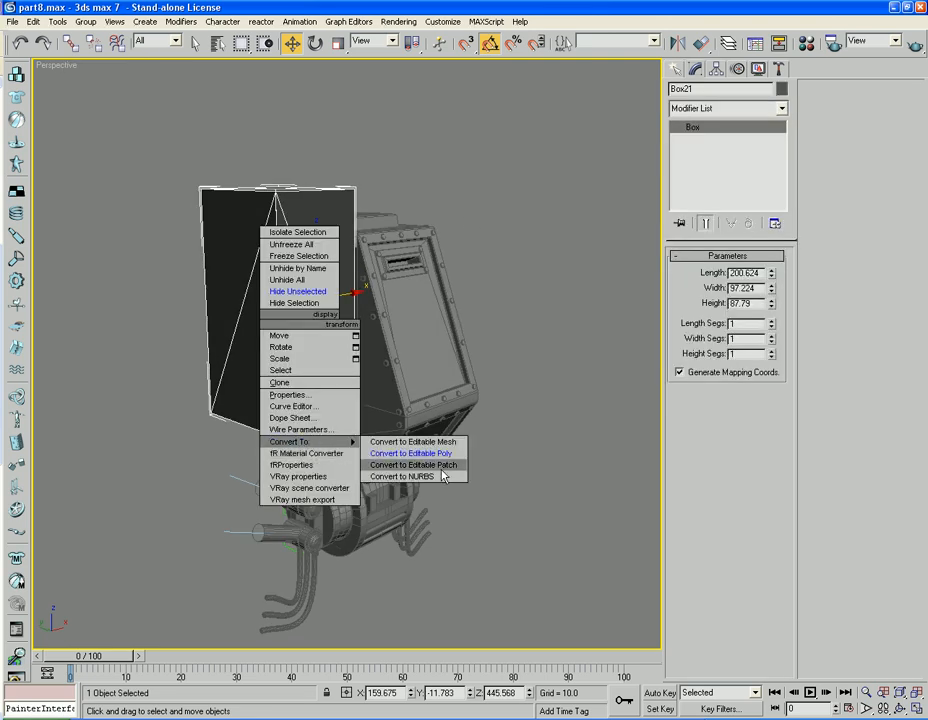
pyautogui.click(410, 453)
# Rename the box beside the cabin as Shoulder1.
pyautogui.click(430, 256)
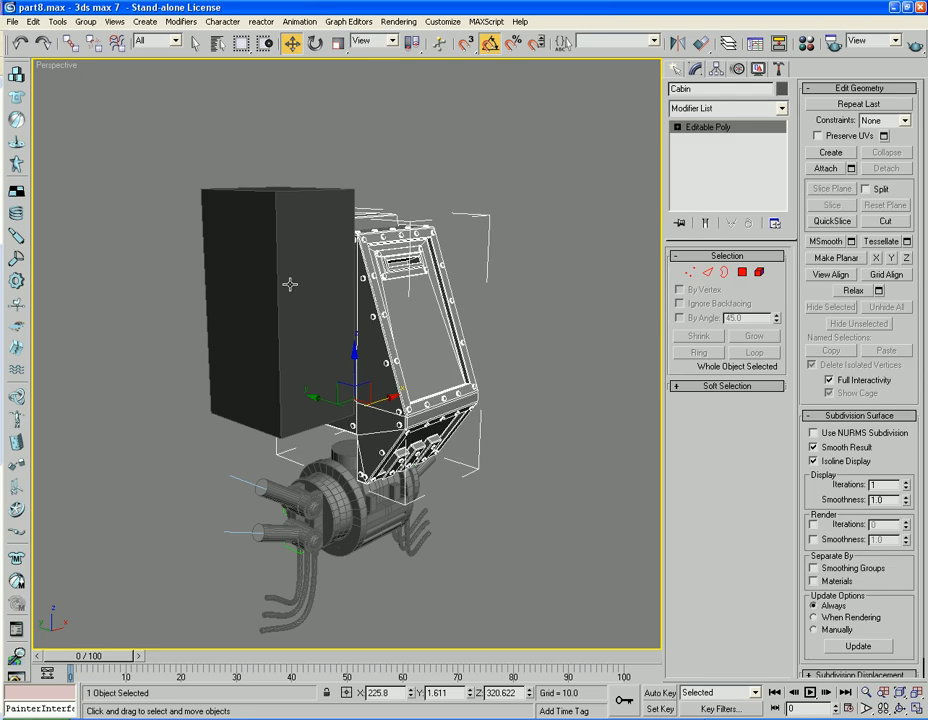
pyautogui.click(289, 284)
pyautogui.doubleClick(712, 89)
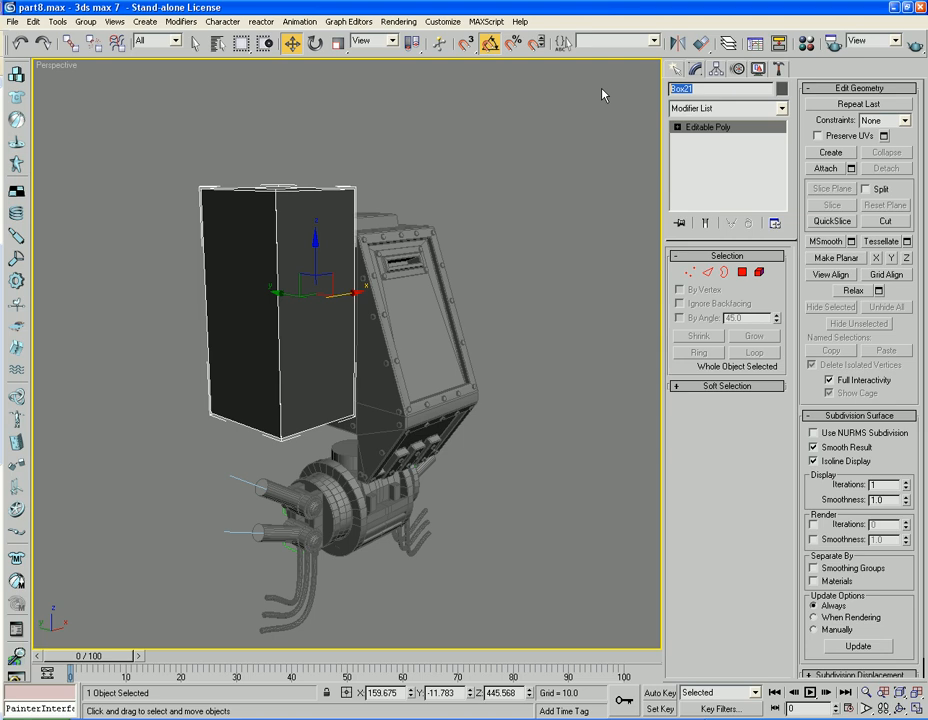
pyautogui.write('Shoulder1')
# Connect the shoulder box's four vertical edges with one loop and lower that loop to about Z 409.
pyautogui.click(708, 273)
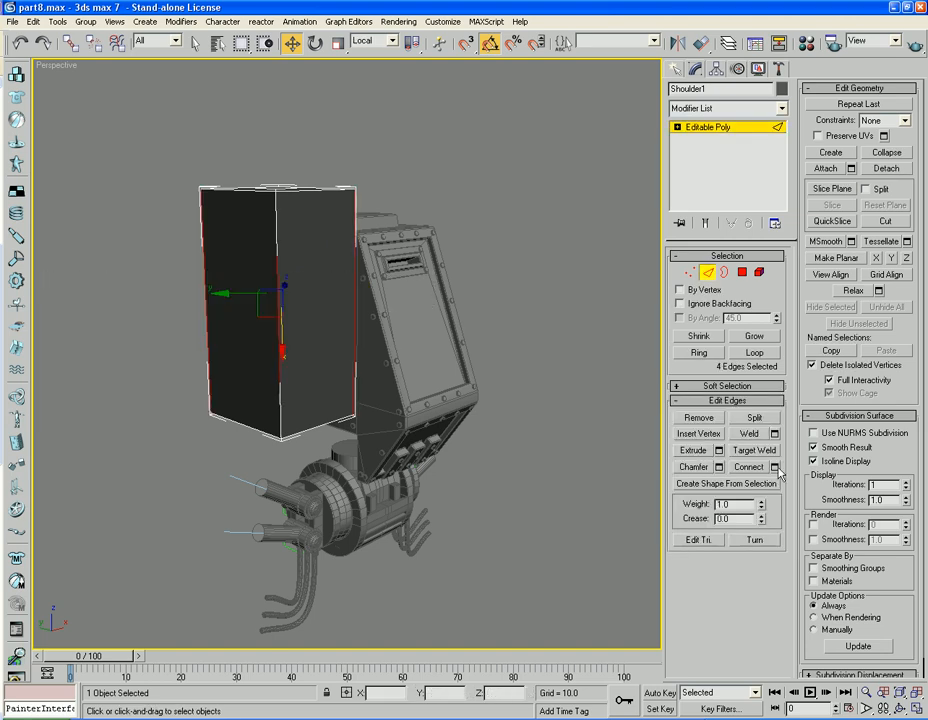
pyautogui.click(749, 467)
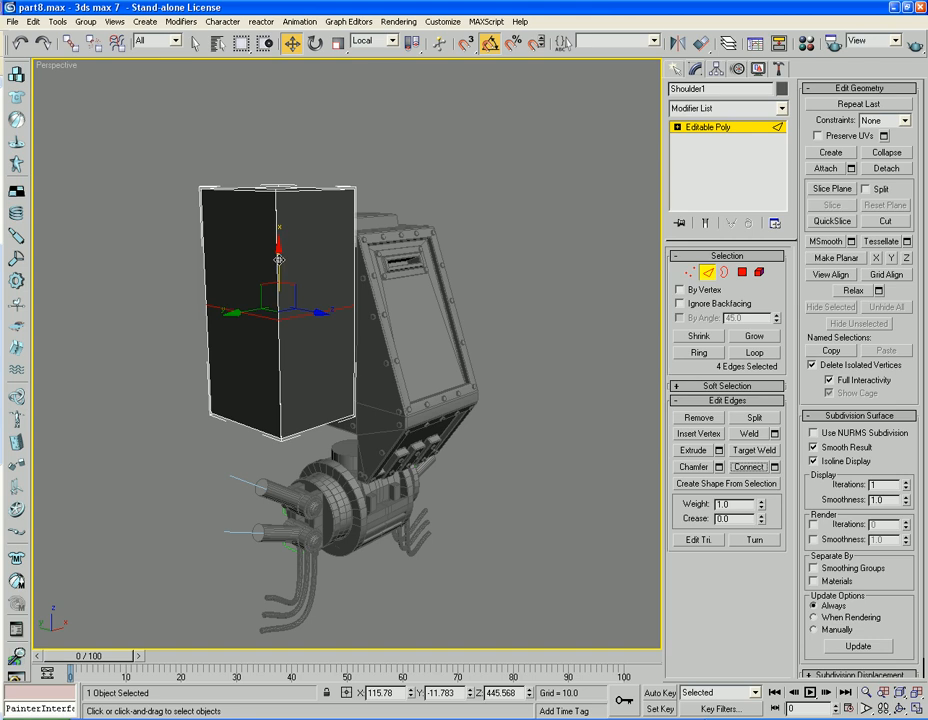
pyautogui.moveTo(279, 260); pyautogui.dragTo(279, 299)
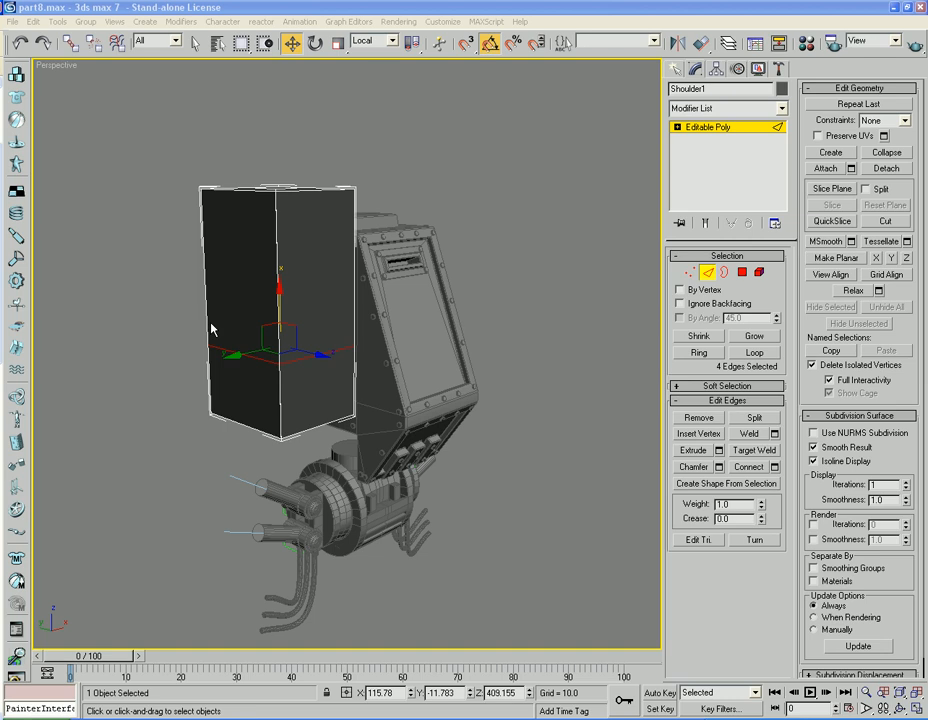
# Switch the reference coordinate system to View and lower the box's outer top edge by about 18 units.
pyautogui.moveTo(509, 207); pyautogui.dragTo(501, 248, button='middle')
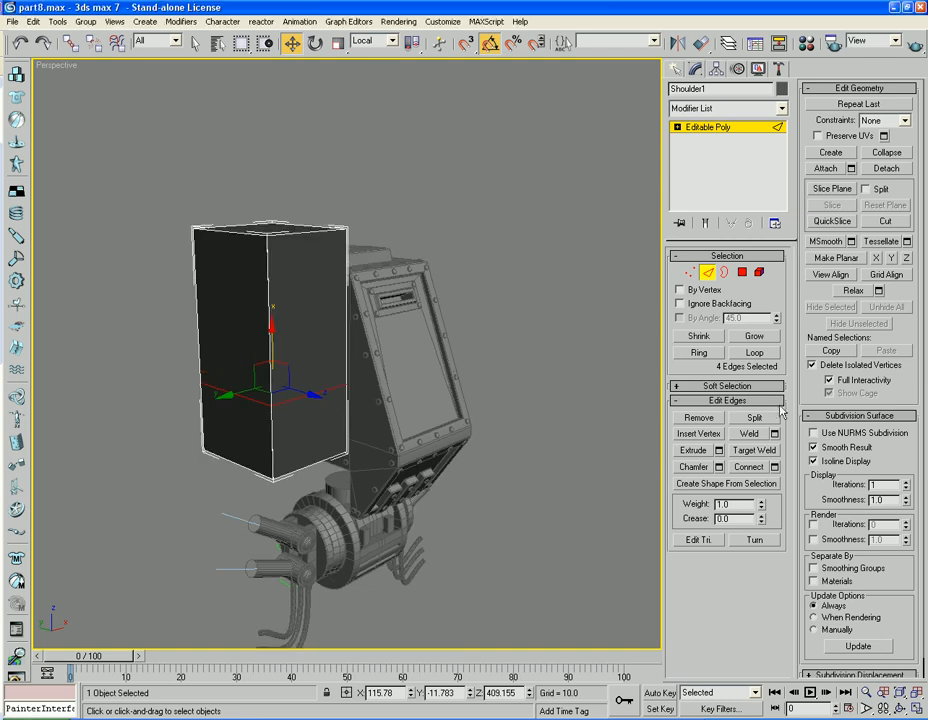
pyautogui.click(249, 233)
pyautogui.click(375, 41)
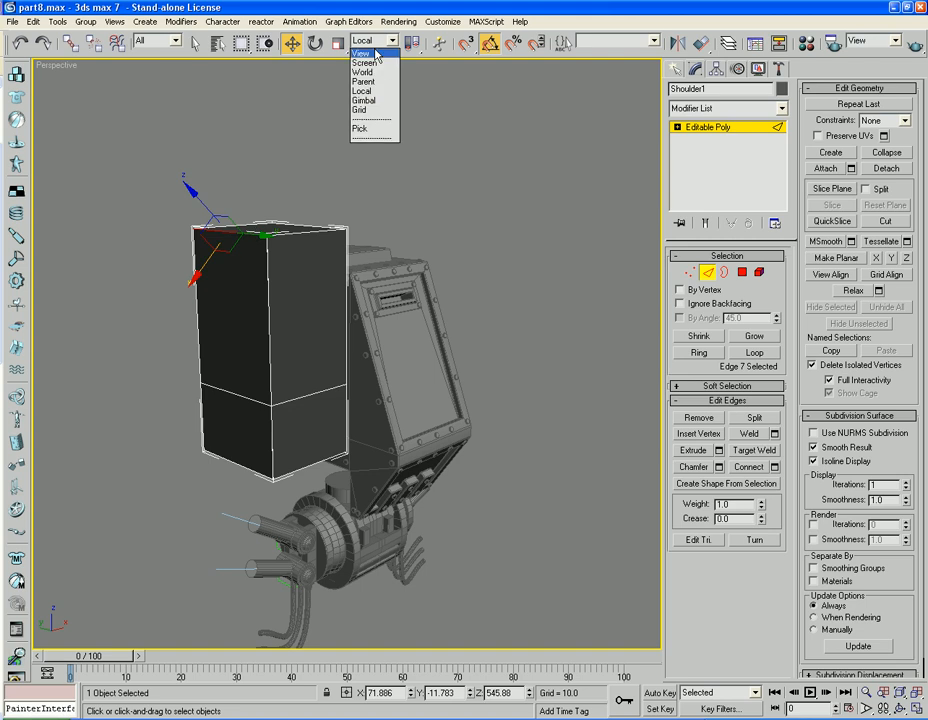
pyautogui.click(375, 57)
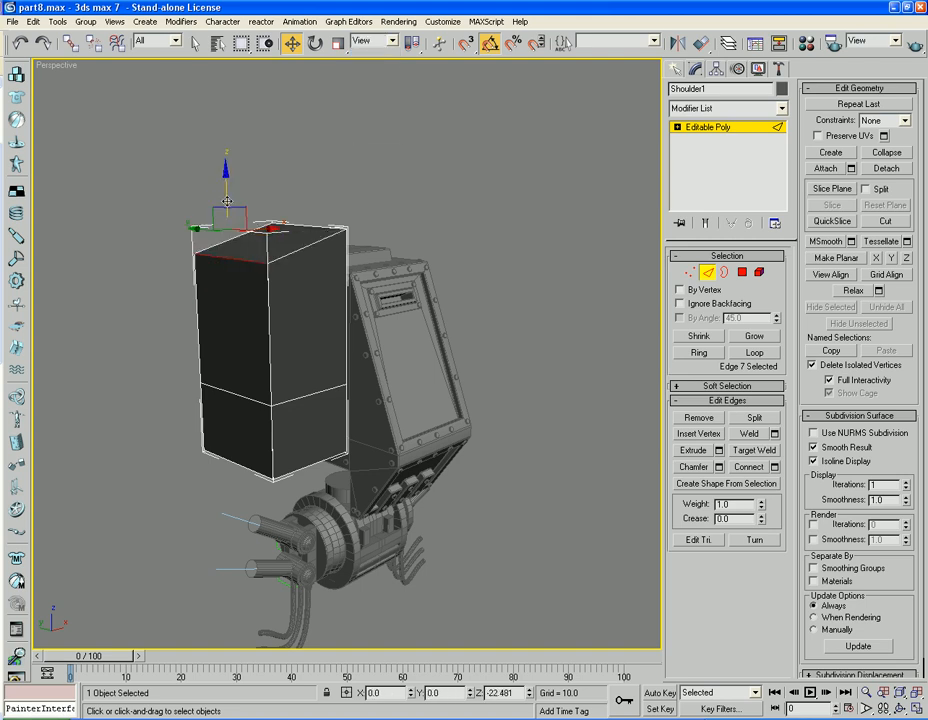
pyautogui.moveTo(226, 208); pyautogui.dragTo(227, 197)
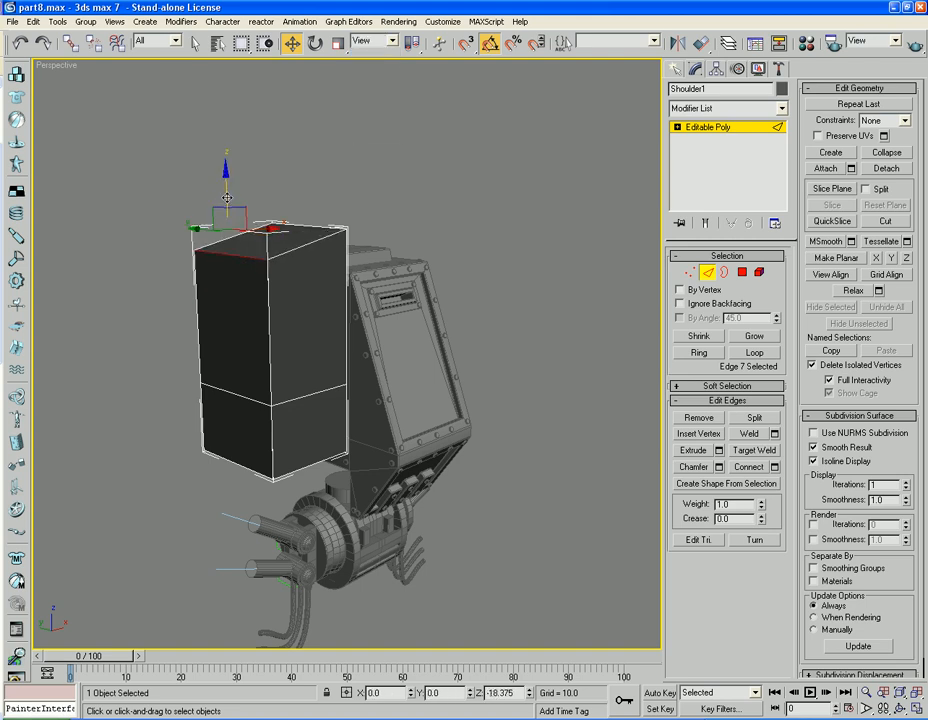
# Move the box's front top edge back about 43 units along Y to slope the upper front face.
pyautogui.moveTo(168, 163); pyautogui.dragTo(332, 367, button='middle')
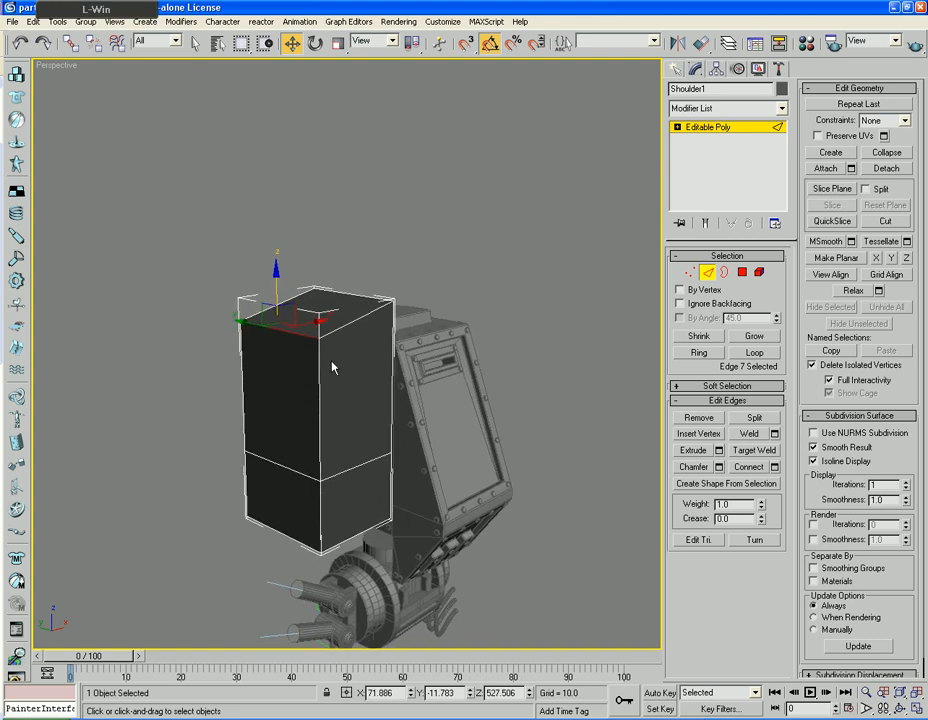
pyautogui.keyDown('alt'); pyautogui.moveTo(240, 425); pyautogui.dragTo(250, 392, button='middle'); pyautogui.keyUp('alt')
pyautogui.click(273, 304)
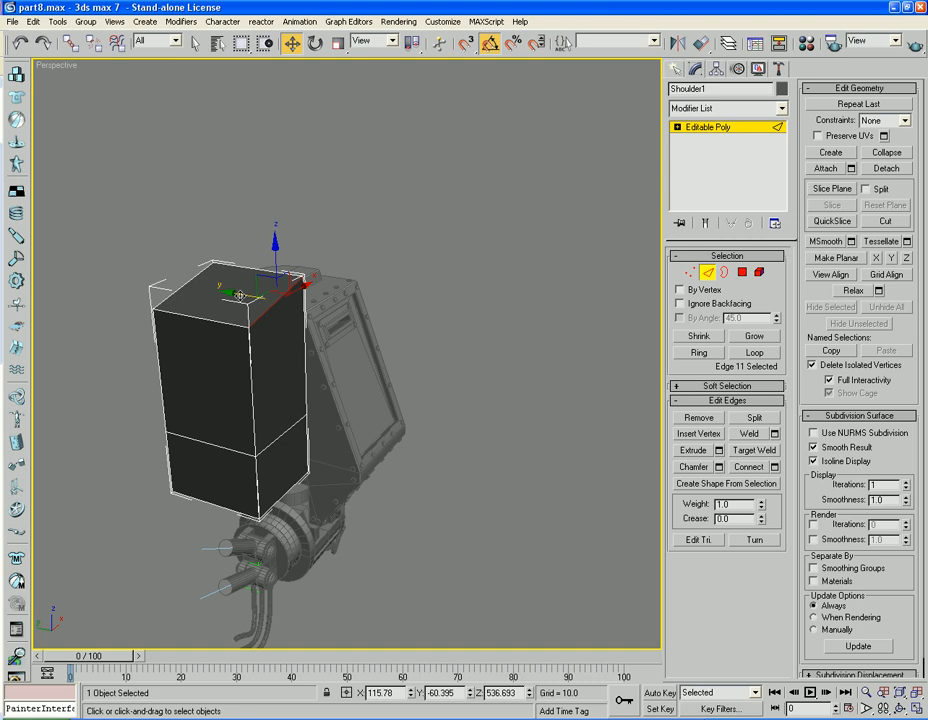
pyautogui.moveTo(244, 296); pyautogui.dragTo(198, 290)
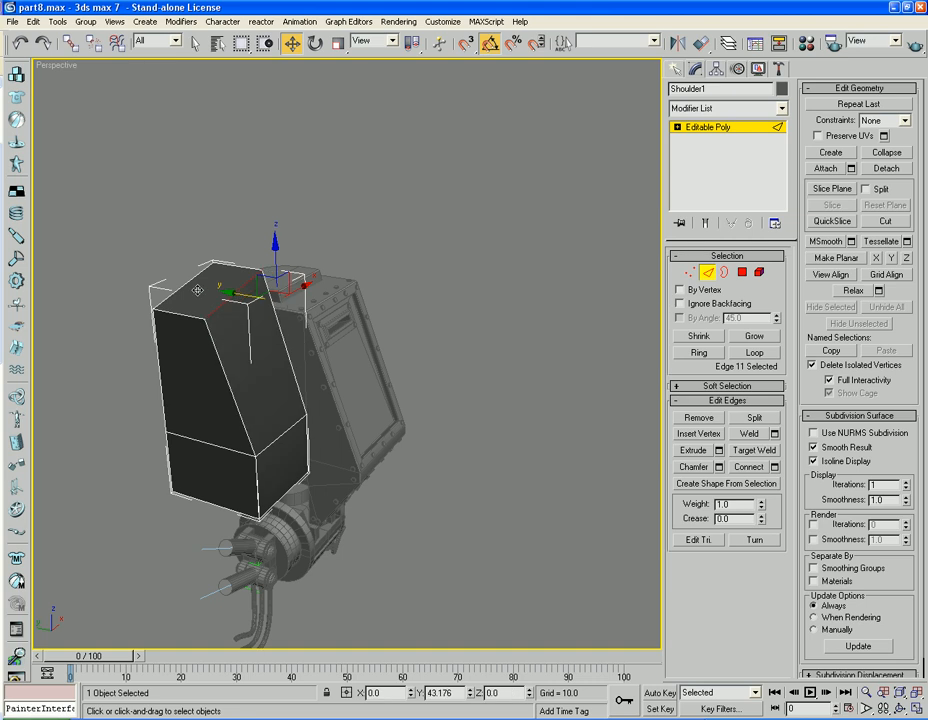
# Extend the shoulder box backward by moving its two rear polygons along Y to about 123.4, and clear the selection.
pyautogui.keyDown('alt'); pyautogui.moveTo(198, 290); pyautogui.dragTo(285, 356, button='middle'); pyautogui.keyUp('alt')
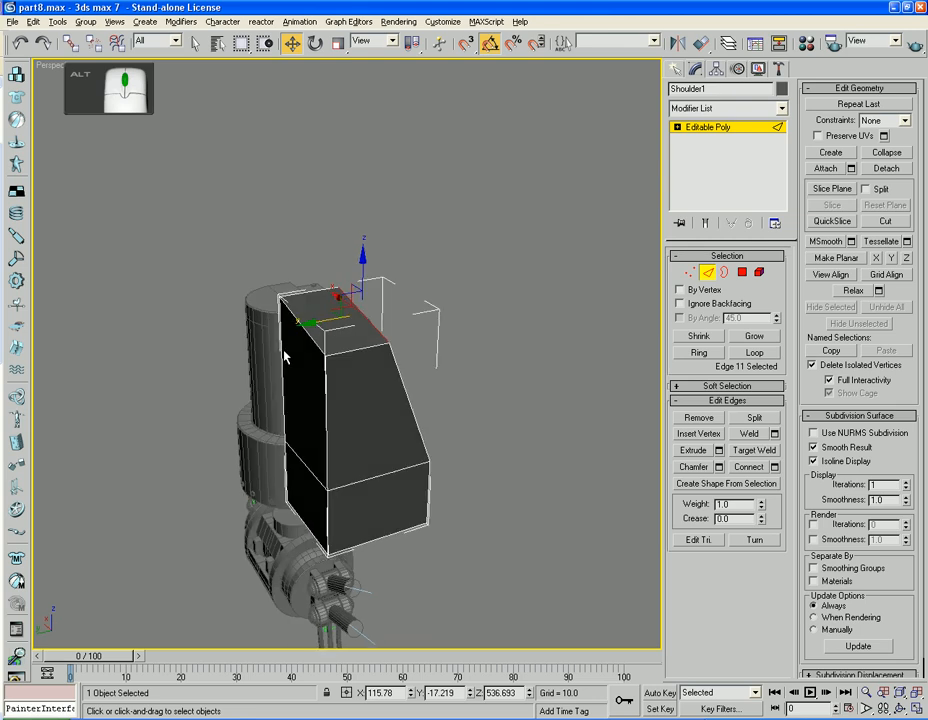
pyautogui.scroll(-3, 285, 354)
pyautogui.click(316, 373)
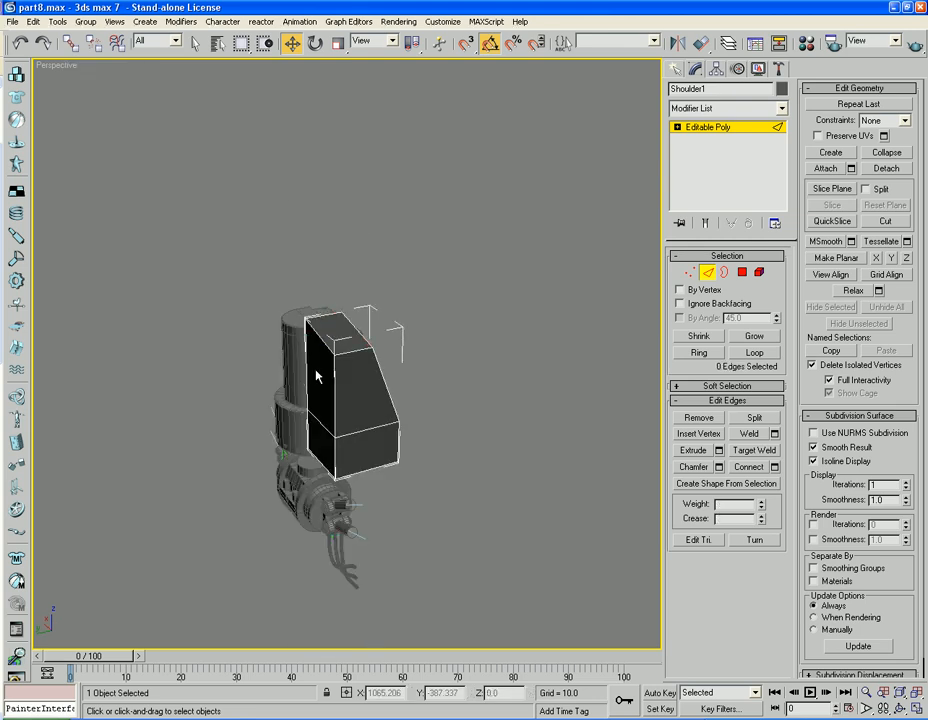
pyautogui.click(310, 420)
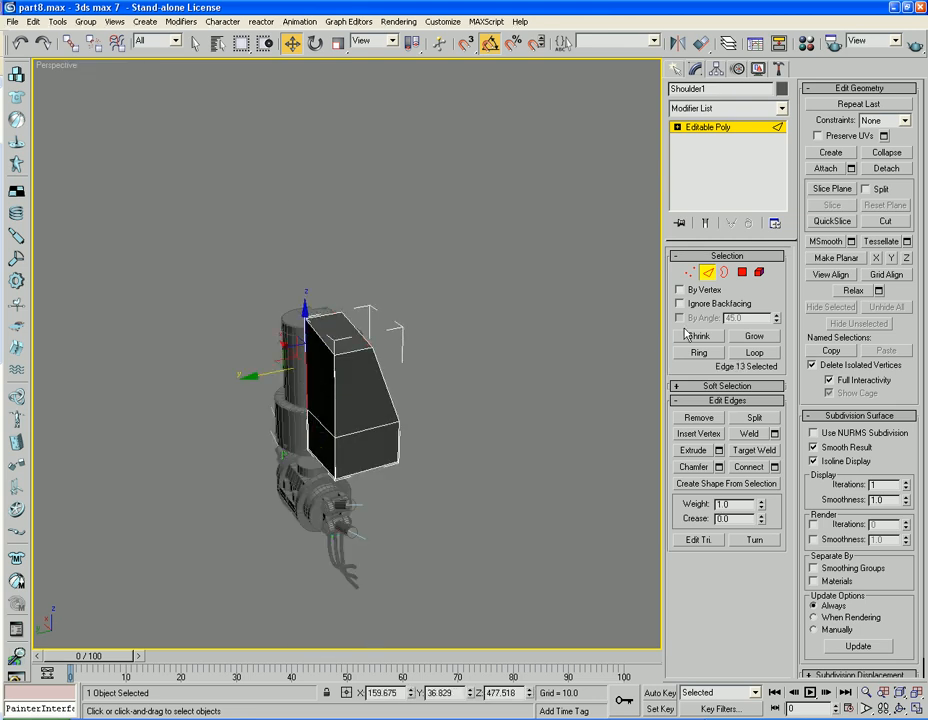
pyautogui.press('4')
pyautogui.click(327, 408)
pyautogui.keyDown('ctrl'); pyautogui.click(323, 441); pyautogui.keyUp('ctrl')
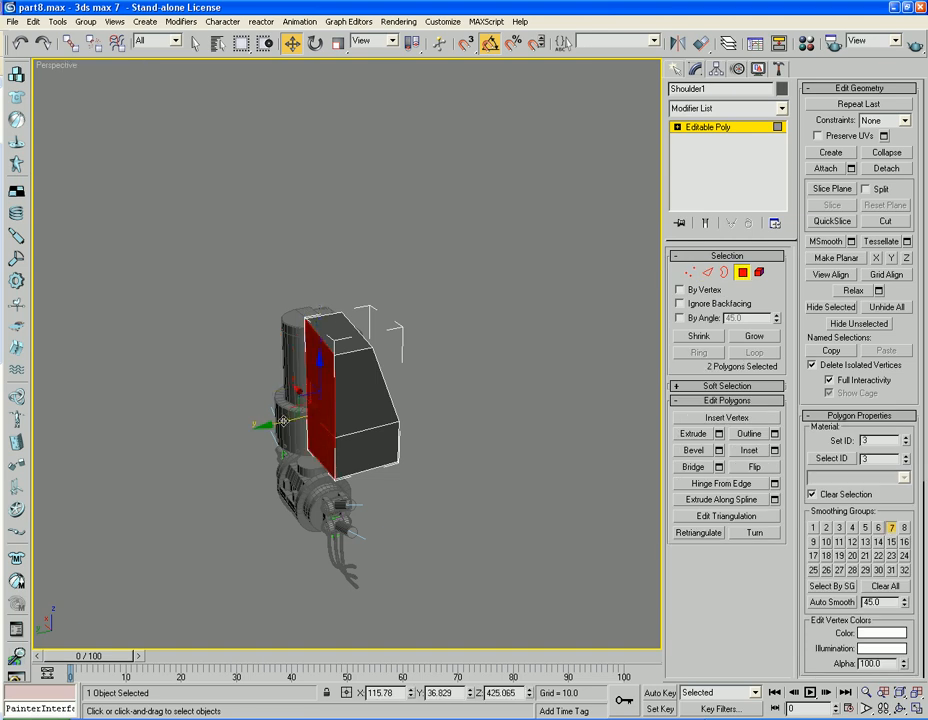
pyautogui.moveTo(283, 421); pyautogui.dragTo(222, 414)
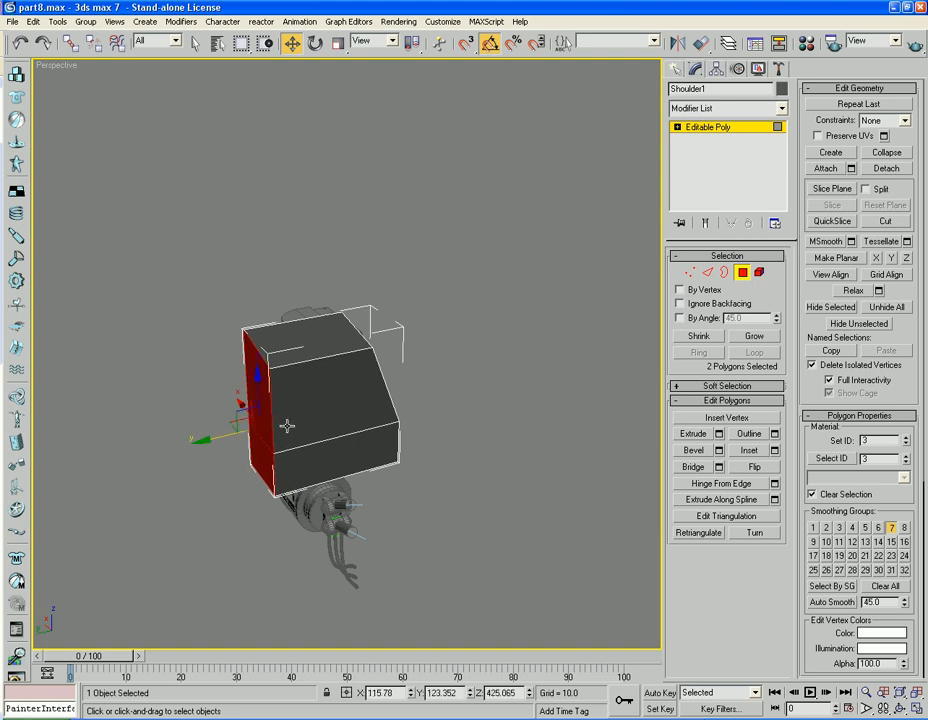
pyautogui.keyDown('alt'); pyautogui.moveTo(421, 433); pyautogui.dragTo(362, 362, button='middle'); pyautogui.keyUp('alt')
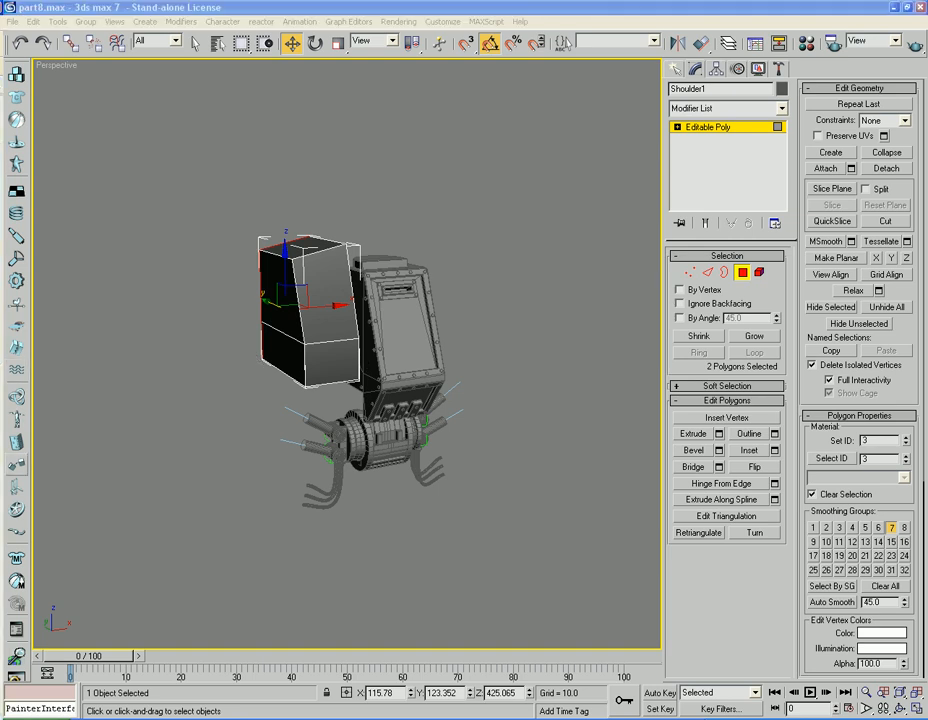
pyautogui.click(80, 152)
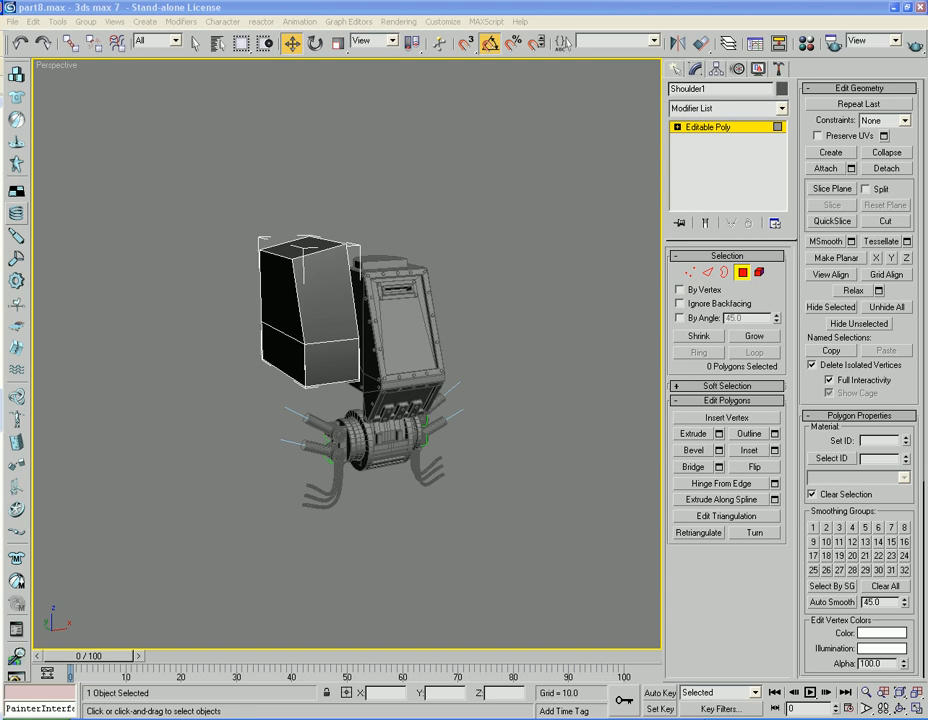
pyautogui.keyDown('alt'); pyautogui.moveTo(228, 408); pyautogui.dragTo(200, 418, button='middle'); pyautogui.keyUp('alt')
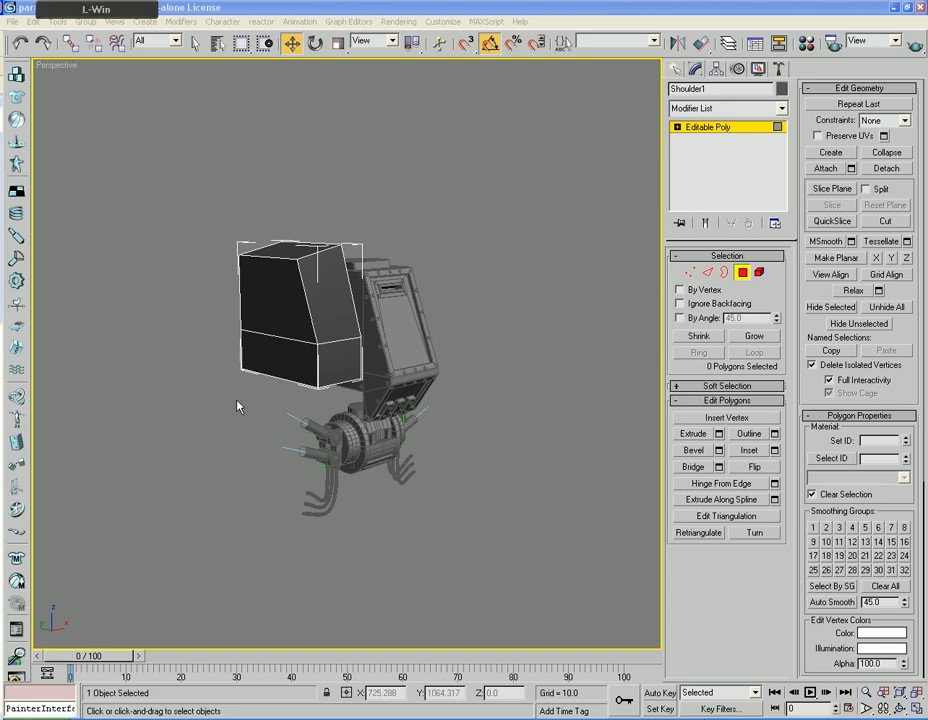
pyautogui.moveTo(238, 406); pyautogui.dragTo(289, 407, button='middle')
pyautogui.press('super')
pyautogui.press('super')
pyautogui.scroll(2, 232, 391)
pyautogui.scroll(2, 206, 352)
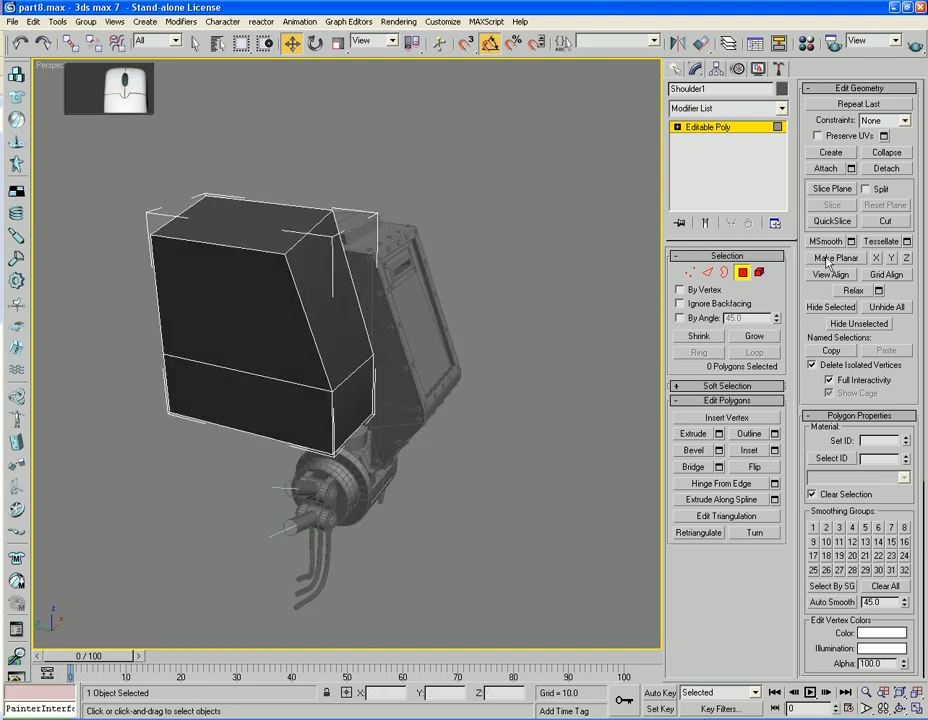
# Inset the two outer side polygons of the shoulder box together by about 20.8 units.
pyautogui.click(211, 355)
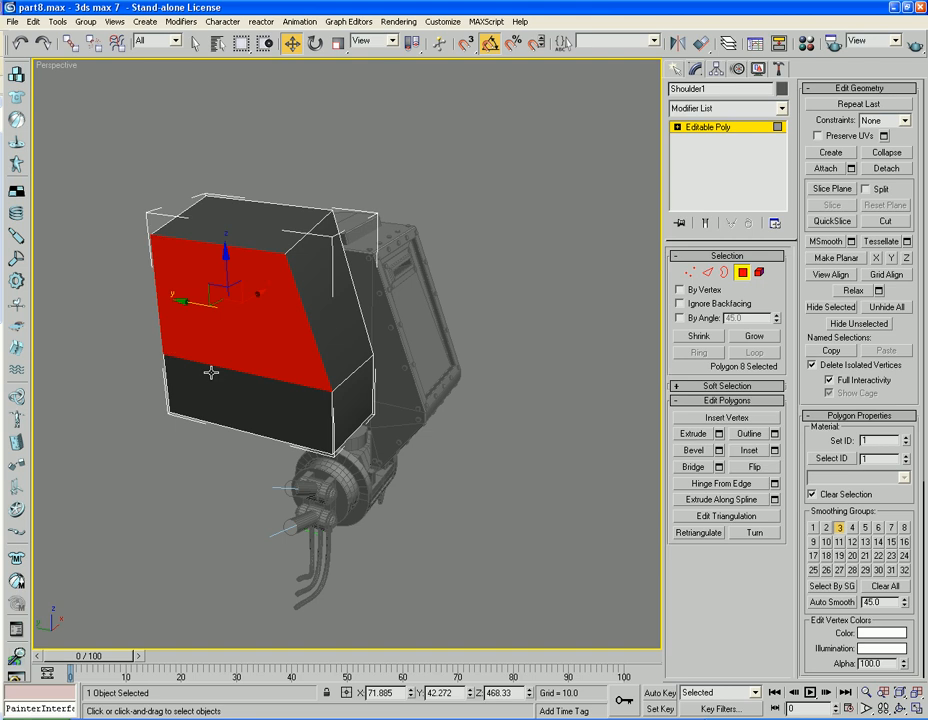
pyautogui.keyDown('ctrl'); pyautogui.click(250, 415); pyautogui.keyUp('ctrl')
pyautogui.click(745, 451)
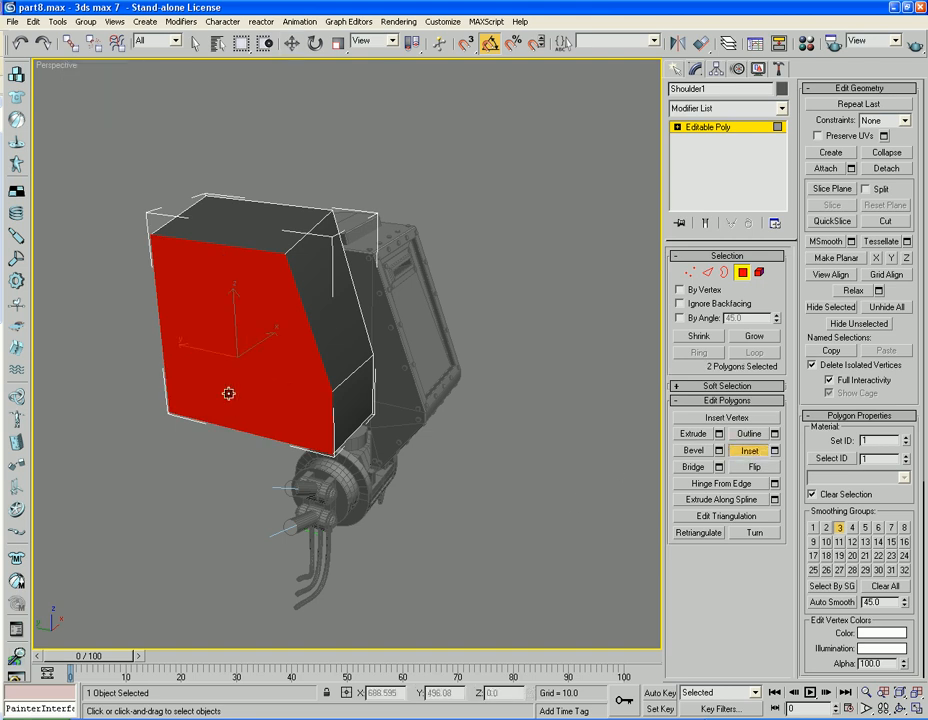
pyautogui.moveTo(228, 393); pyautogui.dragTo(219, 315)
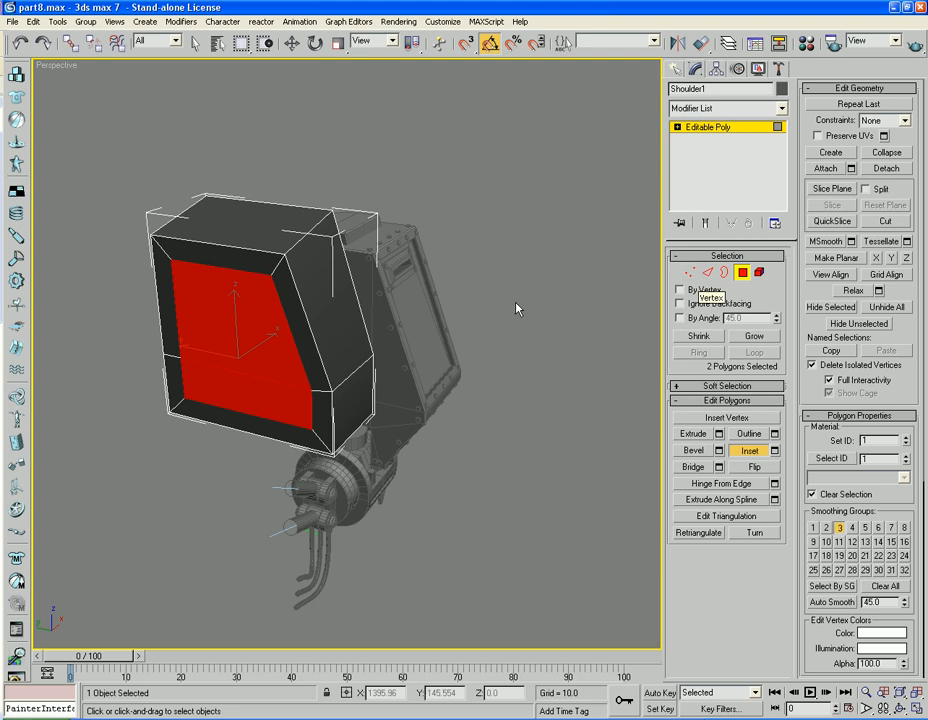
# Inset the shoulder box's bottom polygon by 20.764 with the Group inset type.
pyautogui.keyDown('alt'); pyautogui.moveTo(302, 423); pyautogui.dragTo(310, 353, button='middle'); pyautogui.keyUp('alt')
pyautogui.scroll(3, 309, 353)
pyautogui.moveTo(300, 396); pyautogui.dragTo(375, 358, button='middle')
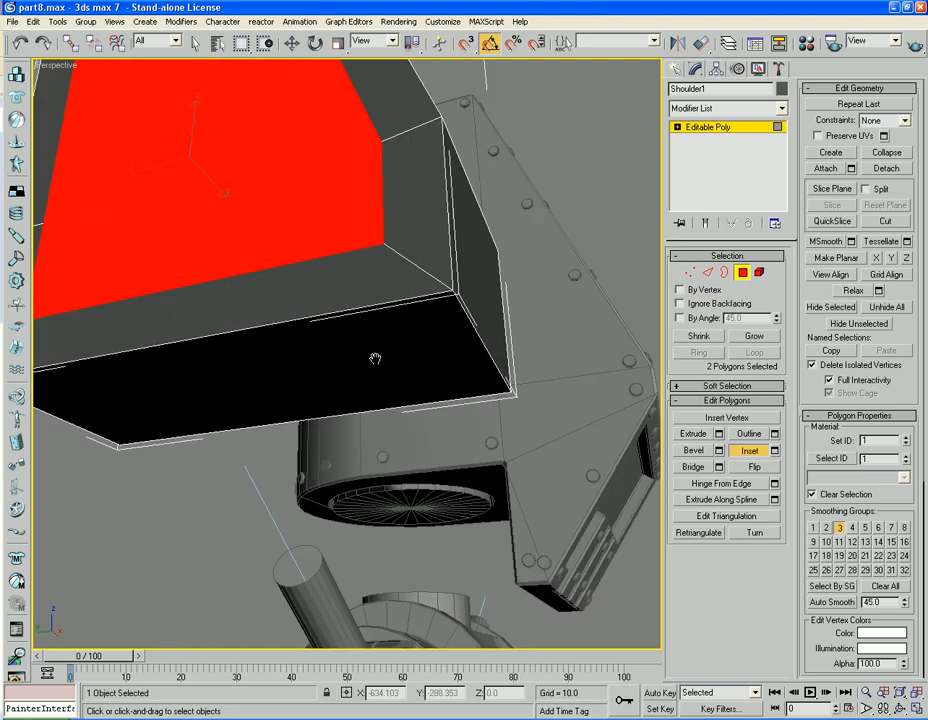
pyautogui.click(367, 352)
pyautogui.click(775, 451)
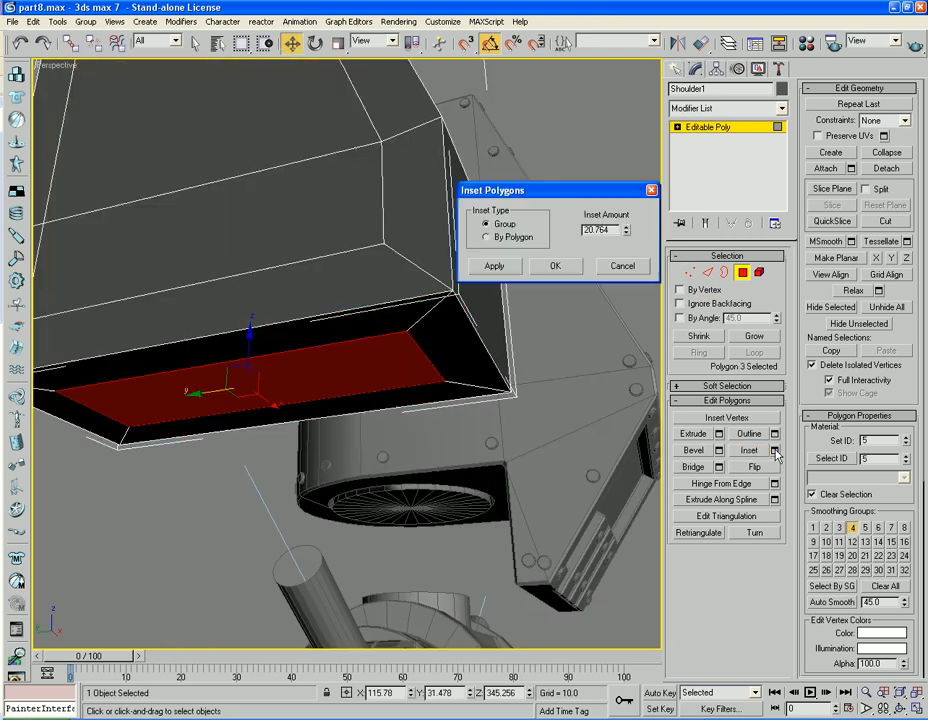
pyautogui.click(554, 266)
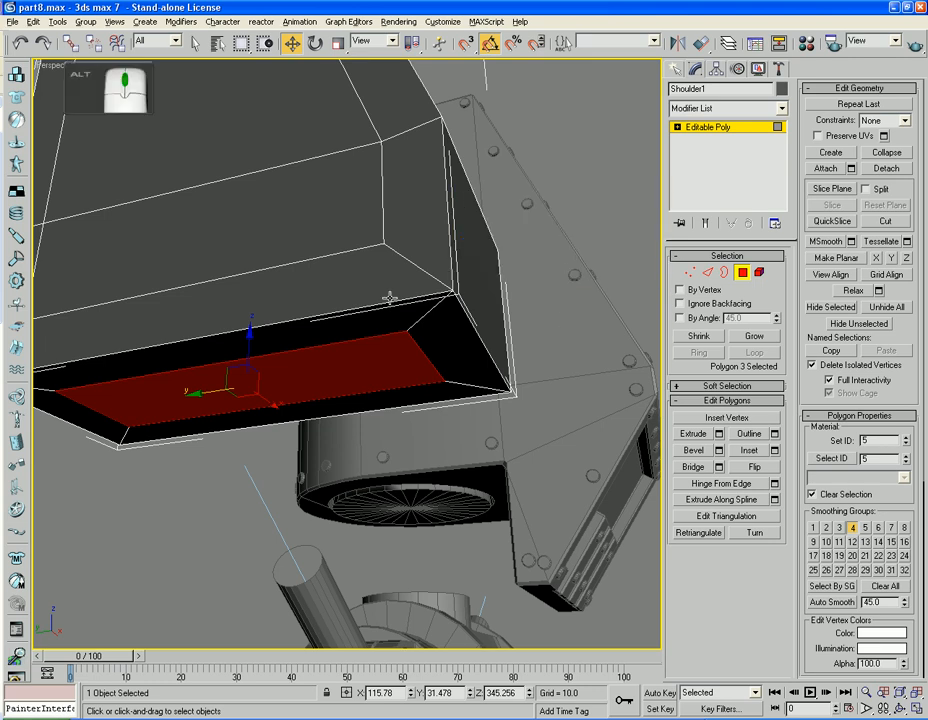
# Cut edges at the front and rear ends connecting the bottom inset's outer corners to the matching lower corners of the side inset.
pyautogui.keyDown('alt'); pyautogui.moveTo(428, 300); pyautogui.dragTo(452, 292, button='middle'); pyautogui.keyUp('alt')
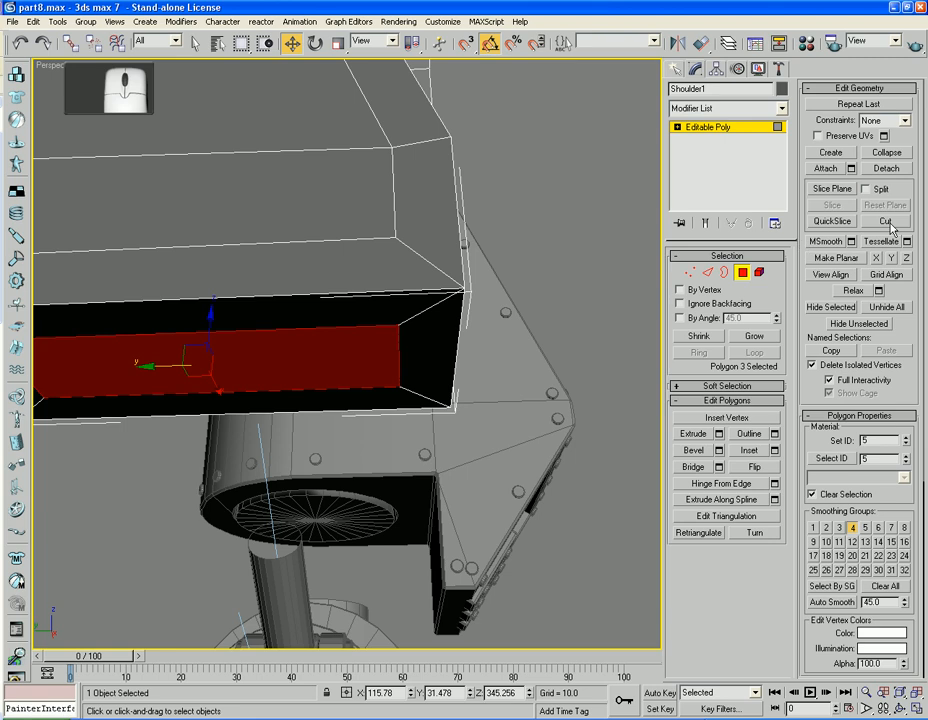
pyautogui.click(886, 222)
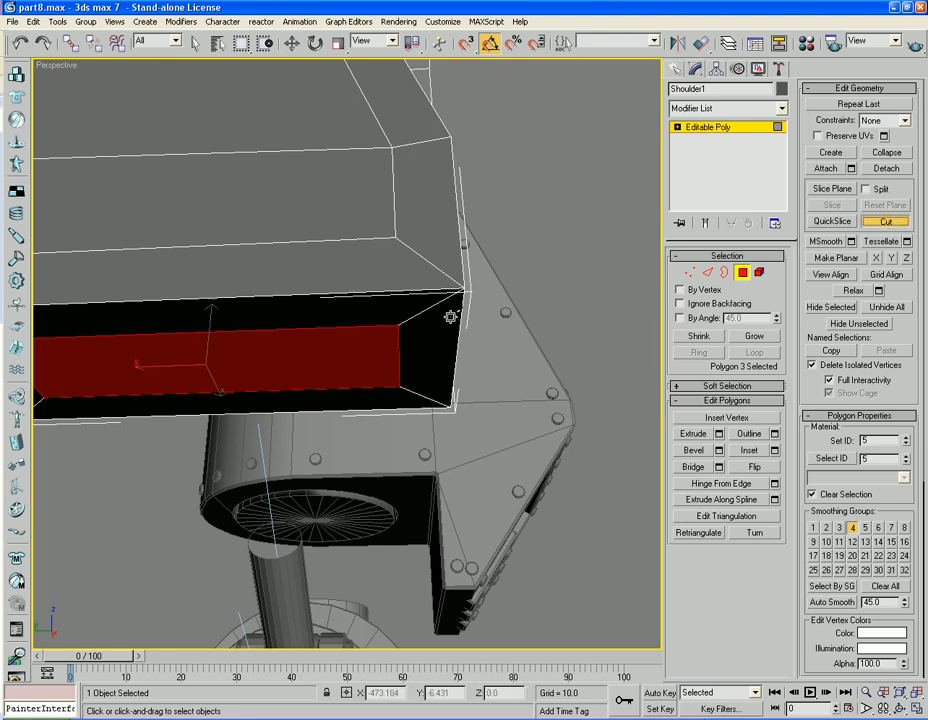
pyautogui.click(399, 325)
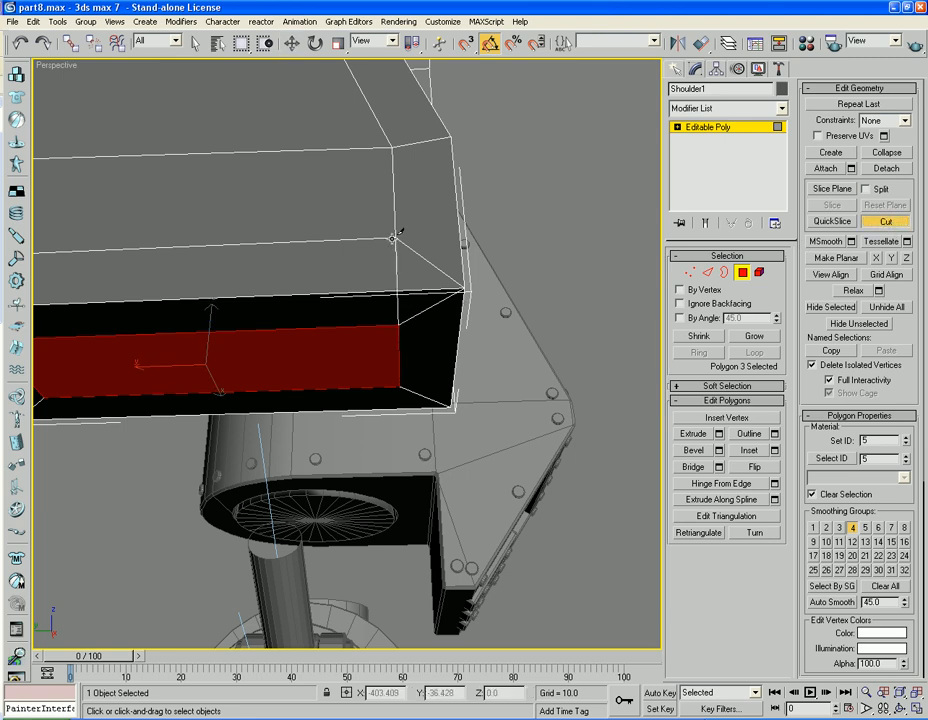
pyautogui.click(396, 237)
pyautogui.moveTo(318, 273); pyautogui.dragTo(544, 273, button='middle')
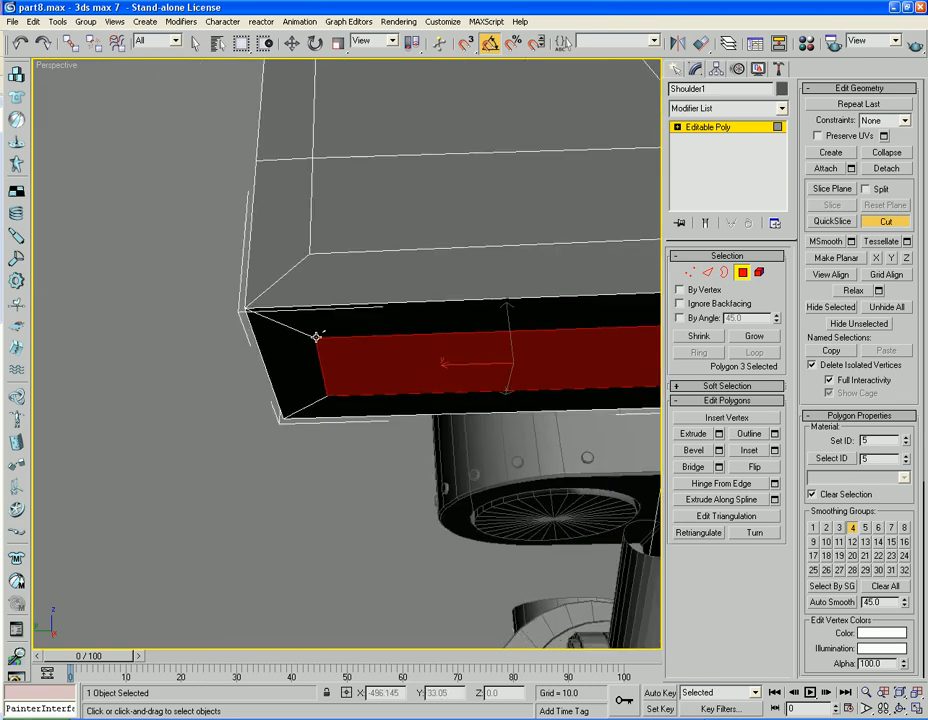
pyautogui.moveTo(316, 337)
pyautogui.keyDown('alt'); pyautogui.mouseDown(button='middle')
pyautogui.moveTo(337, 335)
pyautogui.moveTo(322, 332)
pyautogui.mouseUp(button='middle'); pyautogui.keyUp('alt')
pyautogui.click(327, 329)
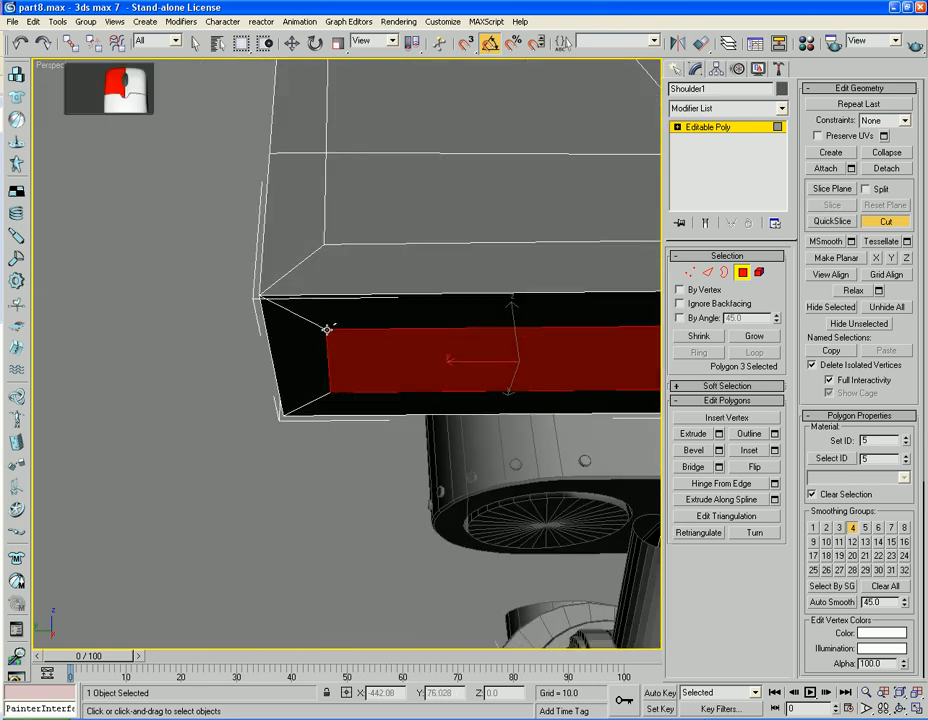
pyautogui.keyDown('alt'); pyautogui.moveTo(332, 237); pyautogui.dragTo(425, 248, button='middle'); pyautogui.keyUp('alt')
# In the Left view, move the rear cut vertex on the lower outer edge about -0.755 along X, under the side inset corner.
pyautogui.press('l')
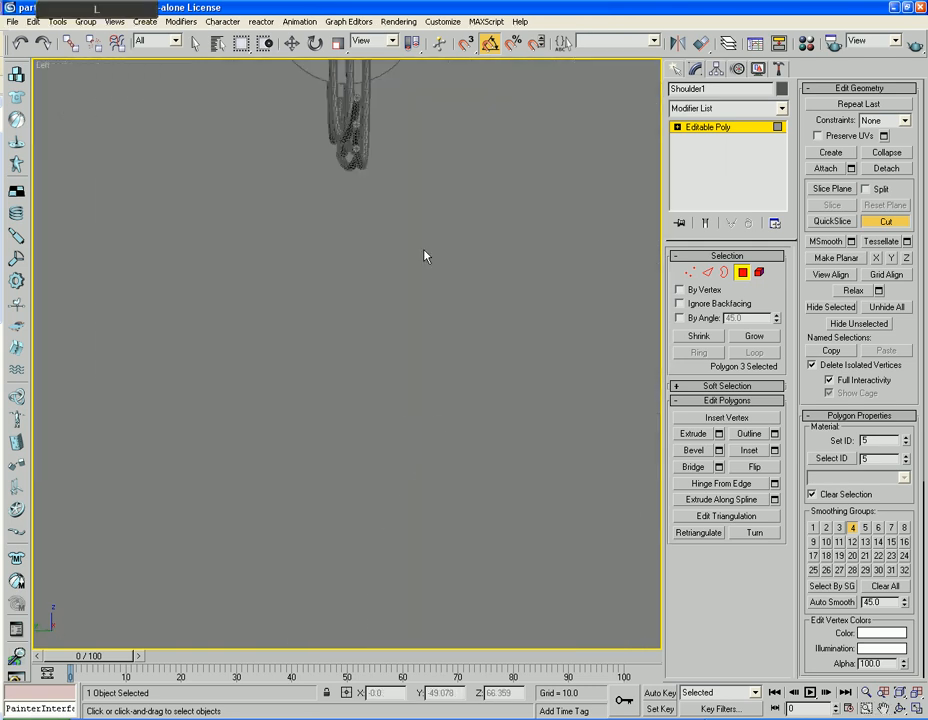
pyautogui.press('z')
pyautogui.scroll(-3, 402, 244)
pyautogui.moveTo(358, 311); pyautogui.dragTo(381, 327, button='middle')
pyautogui.scroll(2, 381, 326)
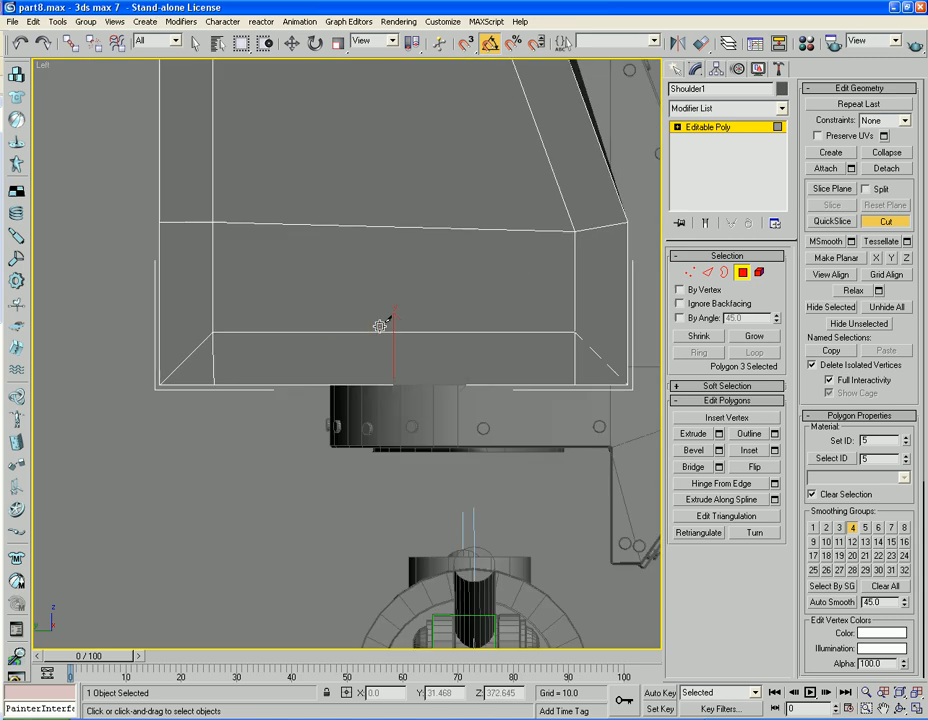
pyautogui.moveTo(338, 389); pyautogui.dragTo(358, 355, button='middle')
pyautogui.scroll(2, 342, 368)
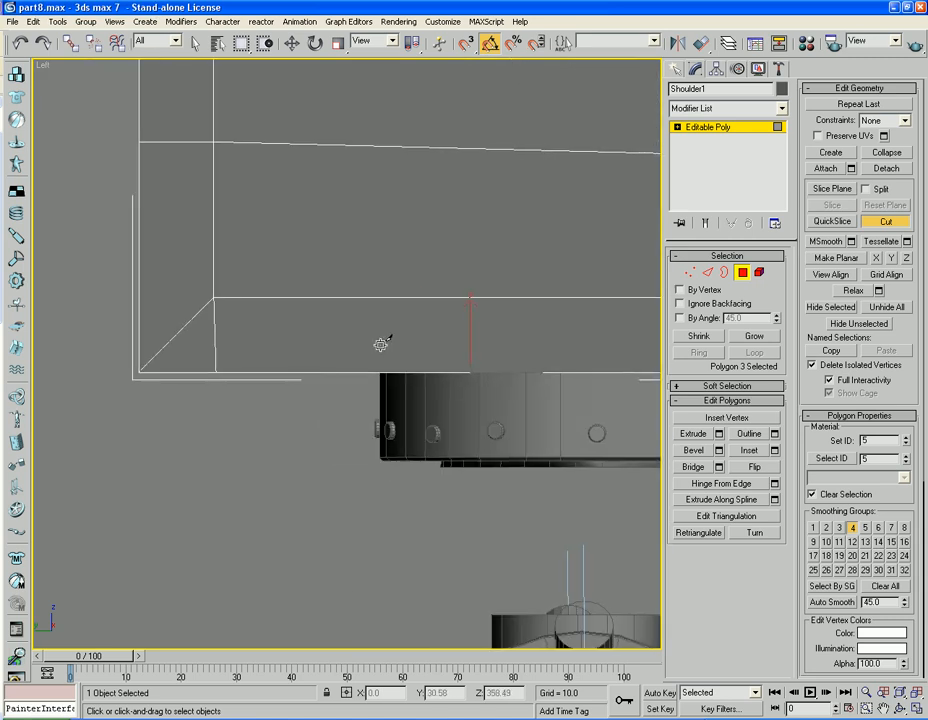
pyautogui.click(689, 274)
pyautogui.press('w')
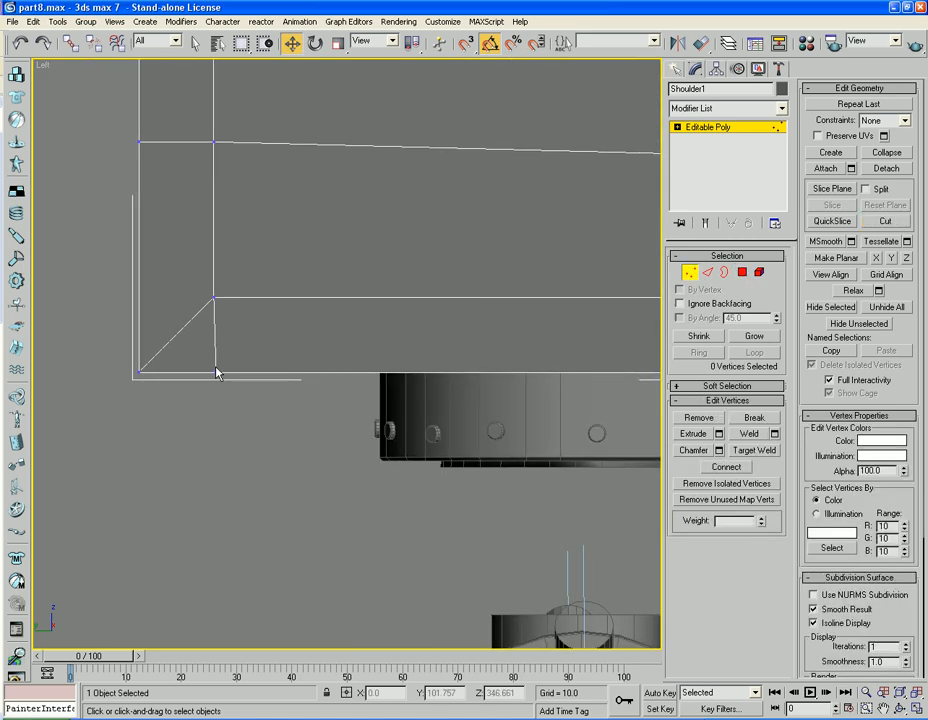
pyautogui.click(214, 372)
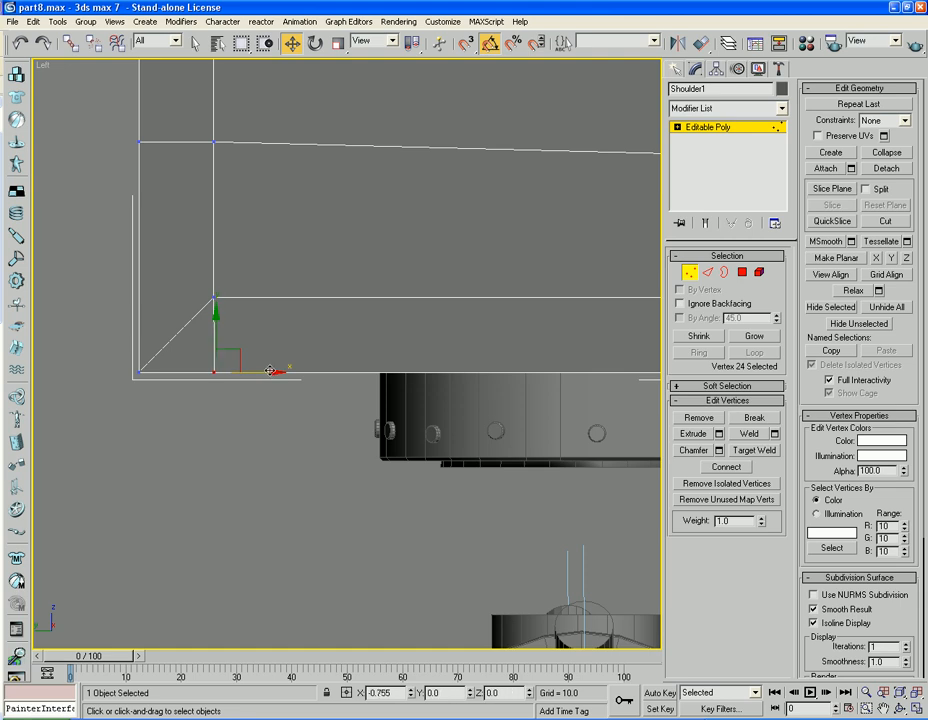
pyautogui.moveTo(270, 371); pyautogui.dragTo(268, 371)
pyautogui.moveTo(408, 379); pyautogui.dragTo(47, 380, button='middle')
pyautogui.click(355, 376)
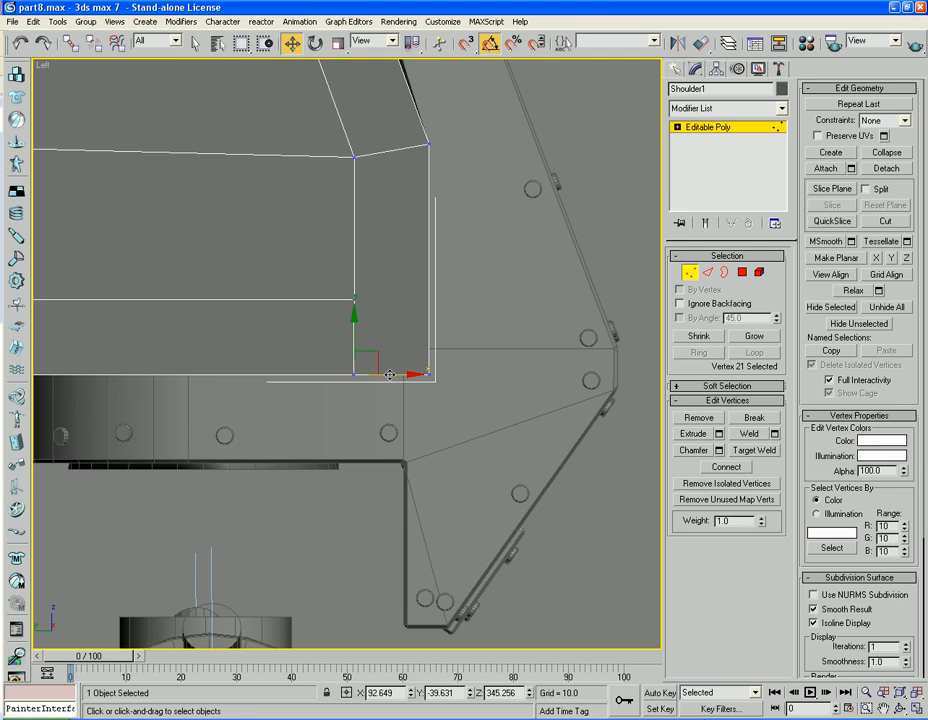
pyautogui.moveTo(389, 375); pyautogui.dragTo(402, 378)
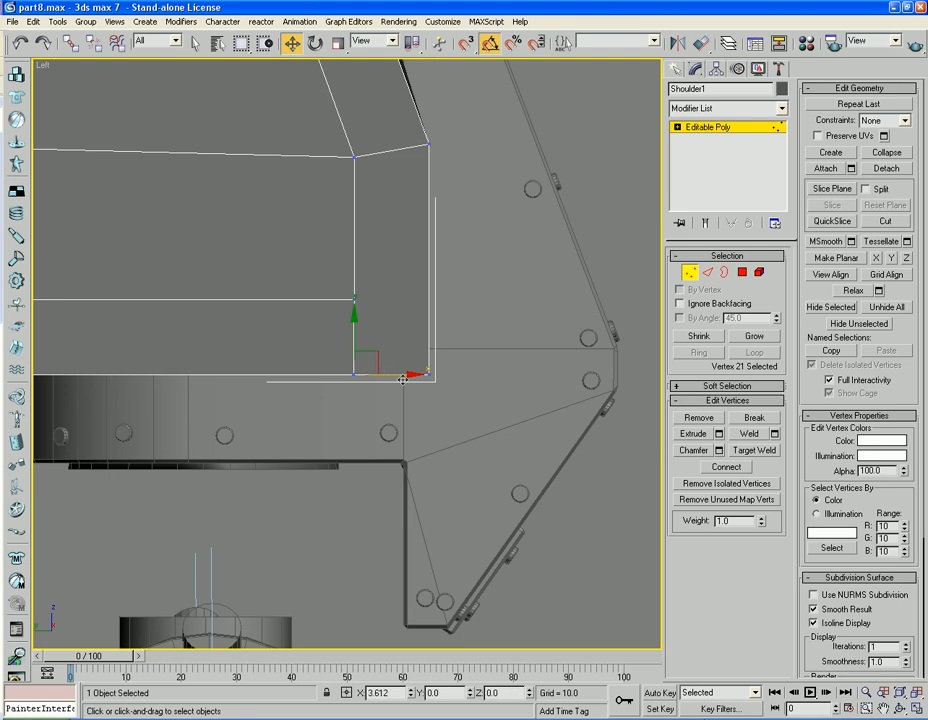
pyautogui.hotkey('ctrl', 'z')
pyautogui.hotkey('ctrl', 'z')
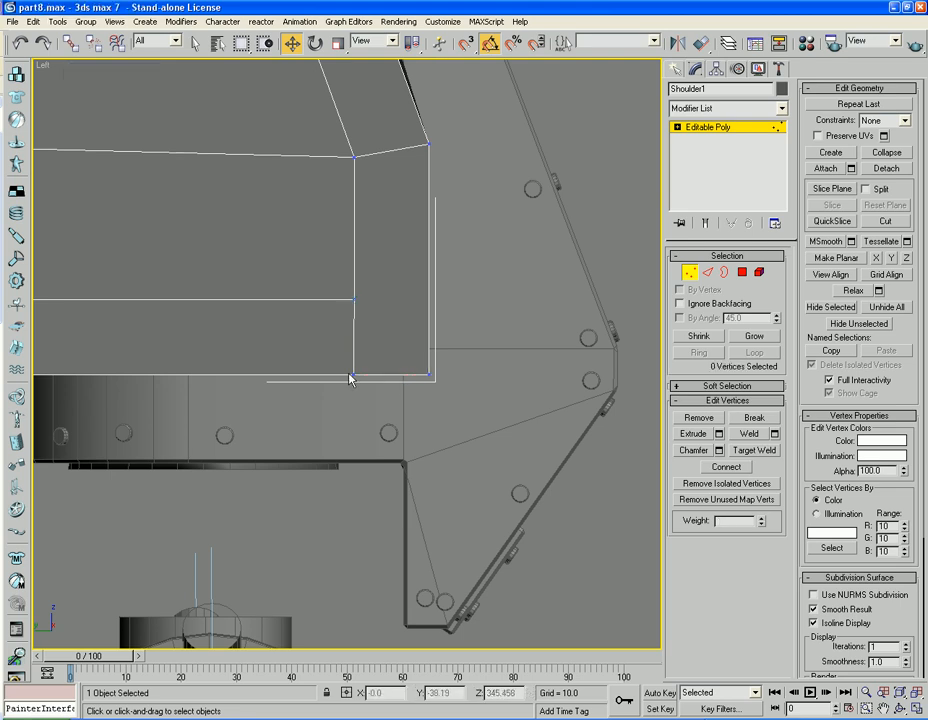
pyautogui.click(352, 374)
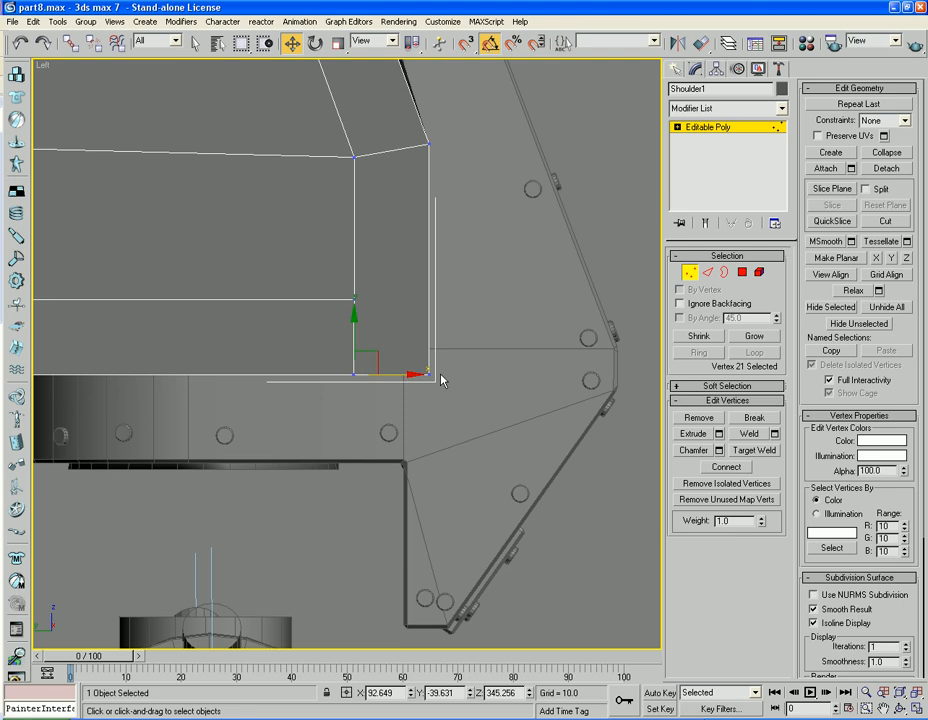
# Align the front cut vertex on the lower outer edge under the side inset corner by moving it about 0.205 along X.
pyautogui.scroll(3, 350, 380)
pyautogui.click(360, 392)
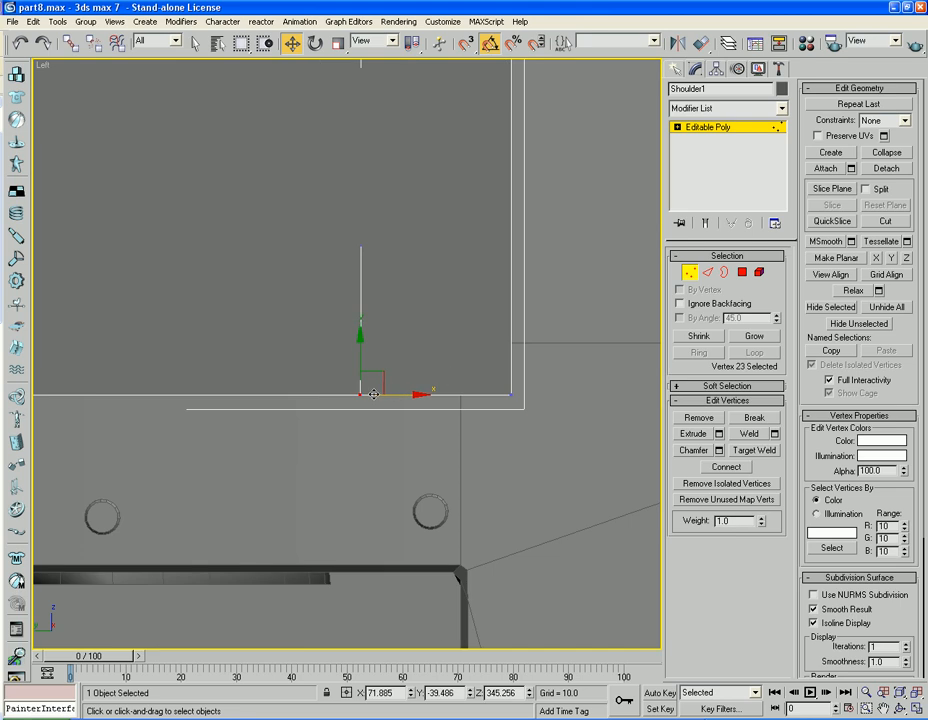
pyautogui.scroll(-2, 421, 331)
pyautogui.moveTo(439, 311); pyautogui.dragTo(434, 323, button='middle')
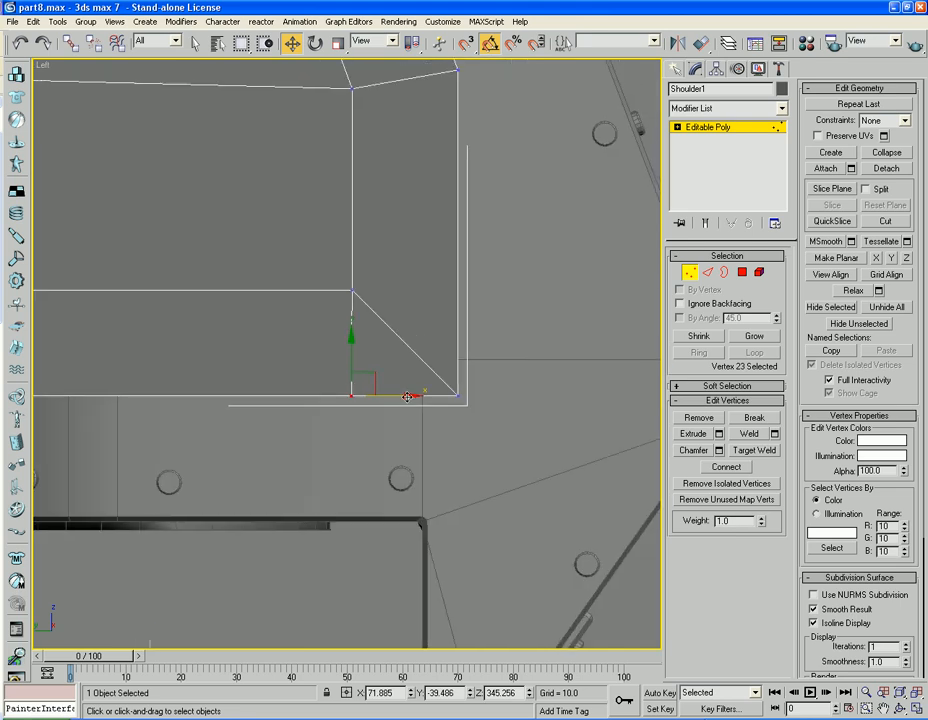
pyautogui.moveTo(407, 397)
pyautogui.mouseDown()
pyautogui.moveTo(378, 400)
pyautogui.moveTo(408, 406)
pyautogui.mouseUp()
pyautogui.click(420, 313)
pyautogui.scroll(-2, 398, 333)
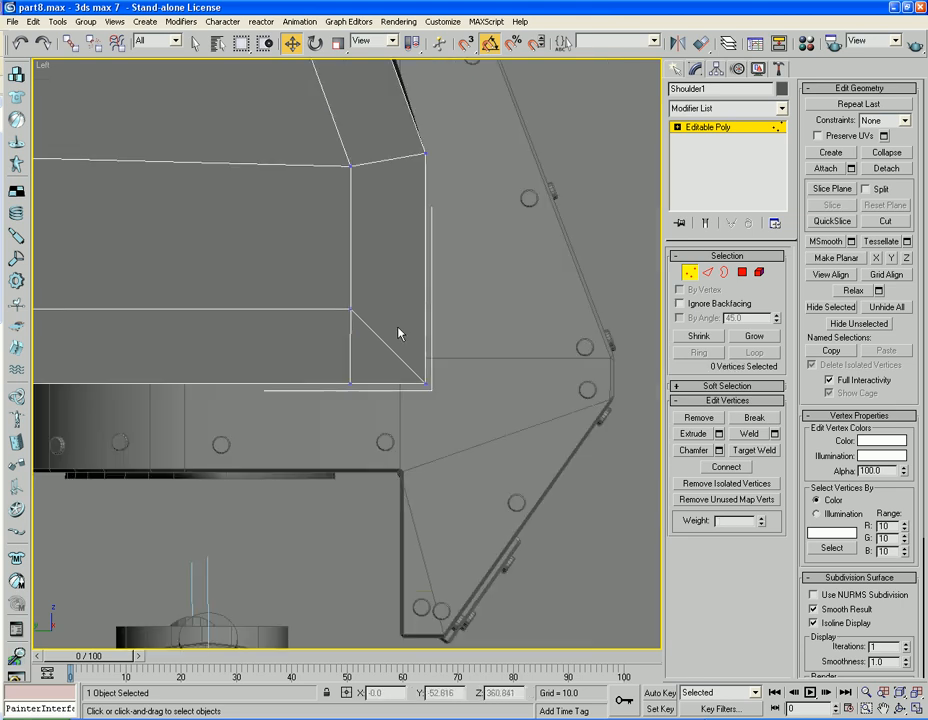
pyautogui.hotkey('ctrl', 'z')
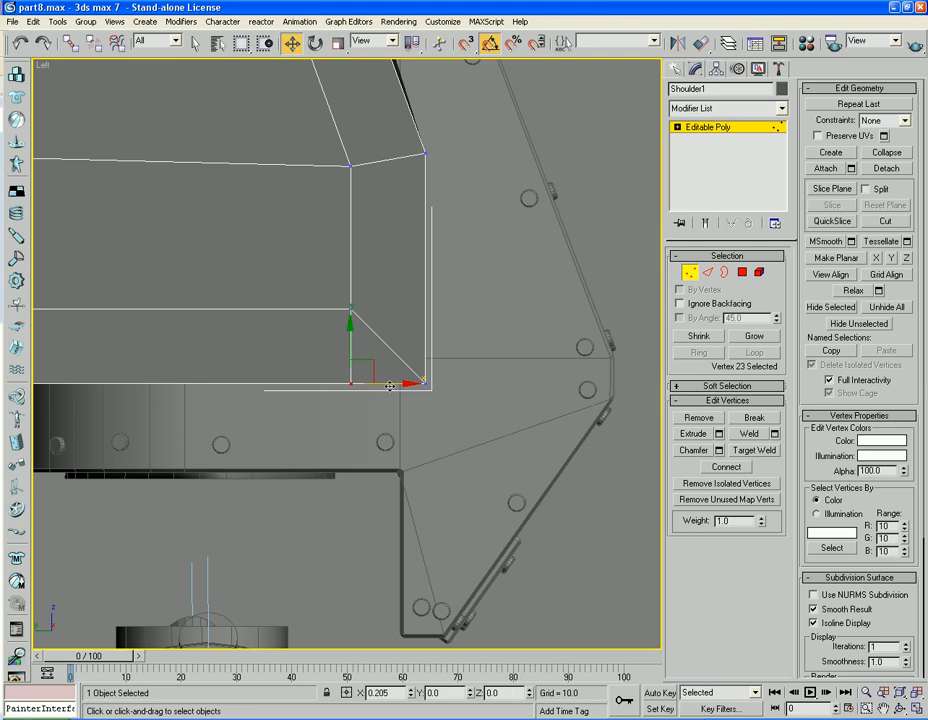
pyautogui.click(436, 381)
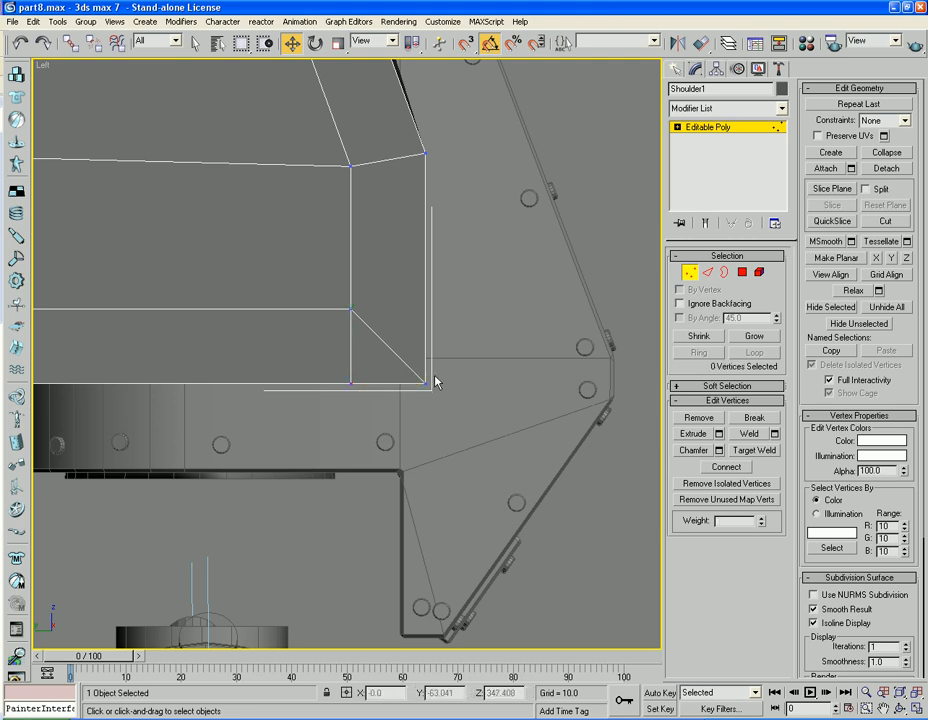
# Examine the alignment of the cut vertices and inset corners on the shoulder box from the Bottom view.
pyautogui.press('b')
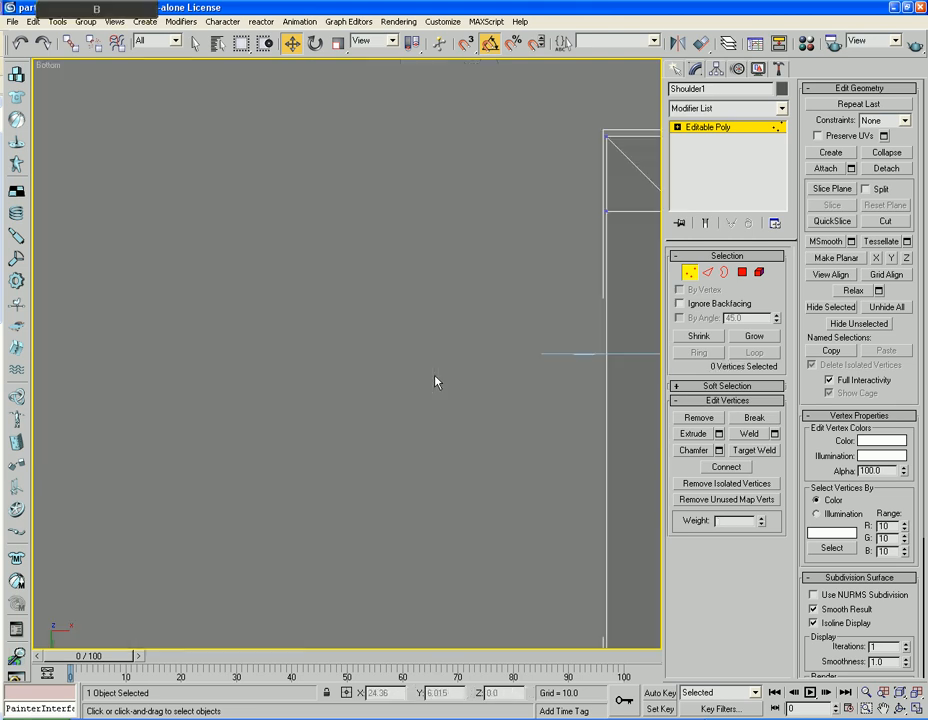
pyautogui.press('z')
pyautogui.scroll(-4, 441, 388)
pyautogui.moveTo(443, 393); pyautogui.dragTo(379, 378, button='middle')
pyautogui.scroll(3, 379, 378)
pyautogui.moveTo(370, 330); pyautogui.dragTo(645, 355, button='middle')
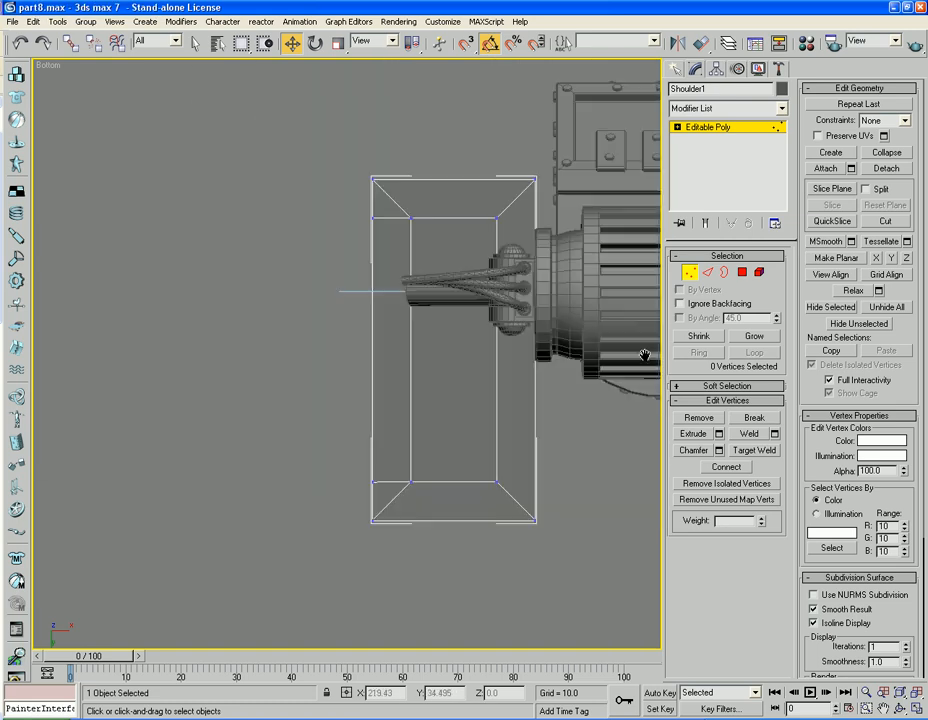
pyautogui.scroll(4, 644, 357)
pyautogui.moveTo(655, 466); pyautogui.dragTo(576, 462, button='middle')
pyautogui.scroll(-4, 568, 430)
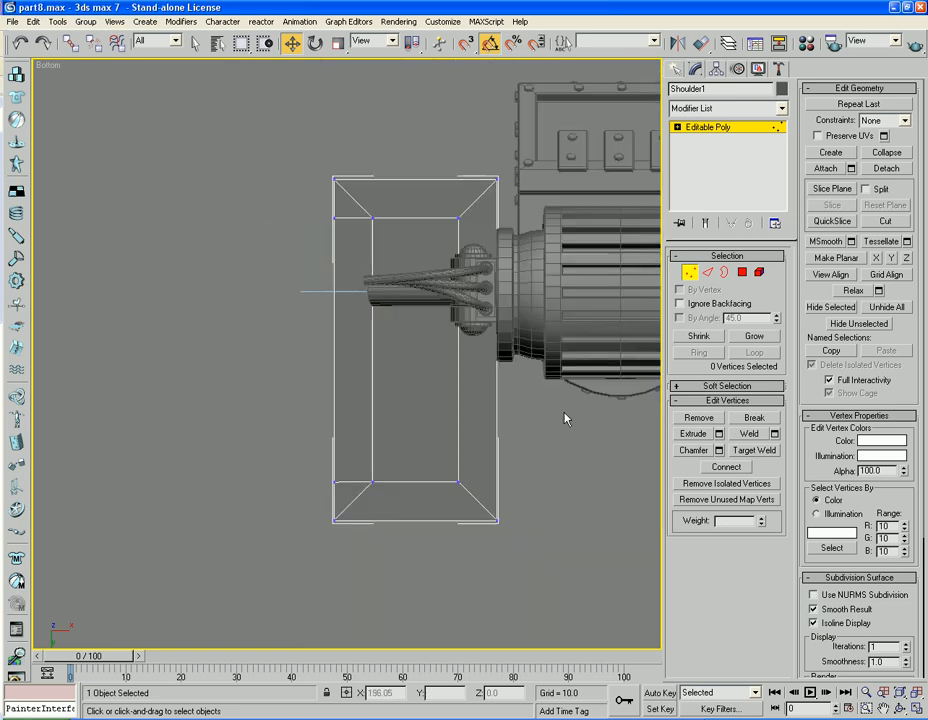
pyautogui.scroll(4, 558, 405)
pyautogui.scroll(-2, 553, 391)
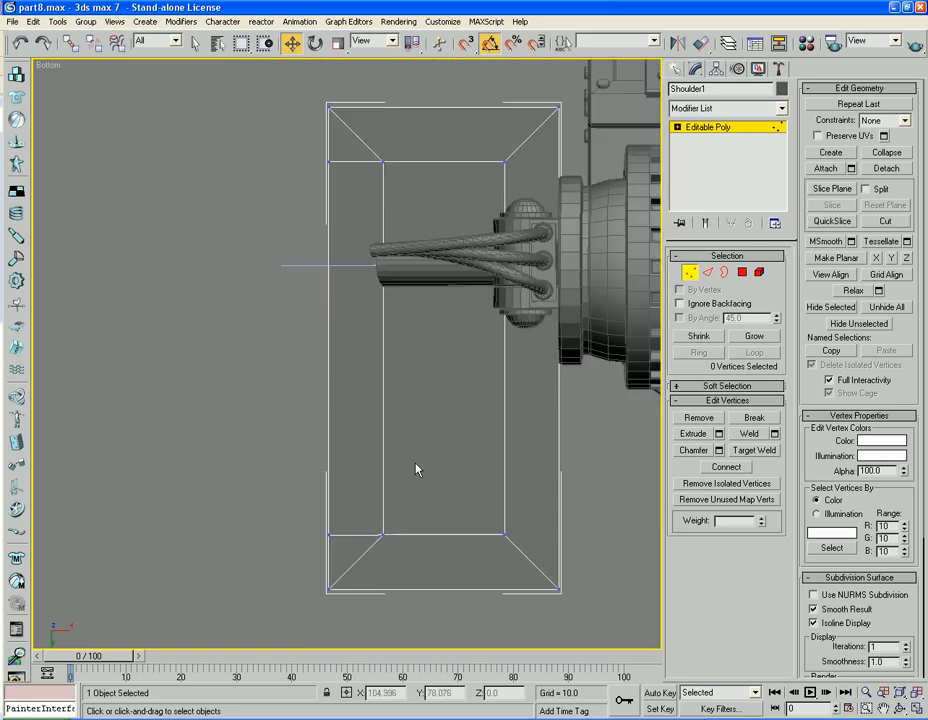
pyautogui.click(329, 536)
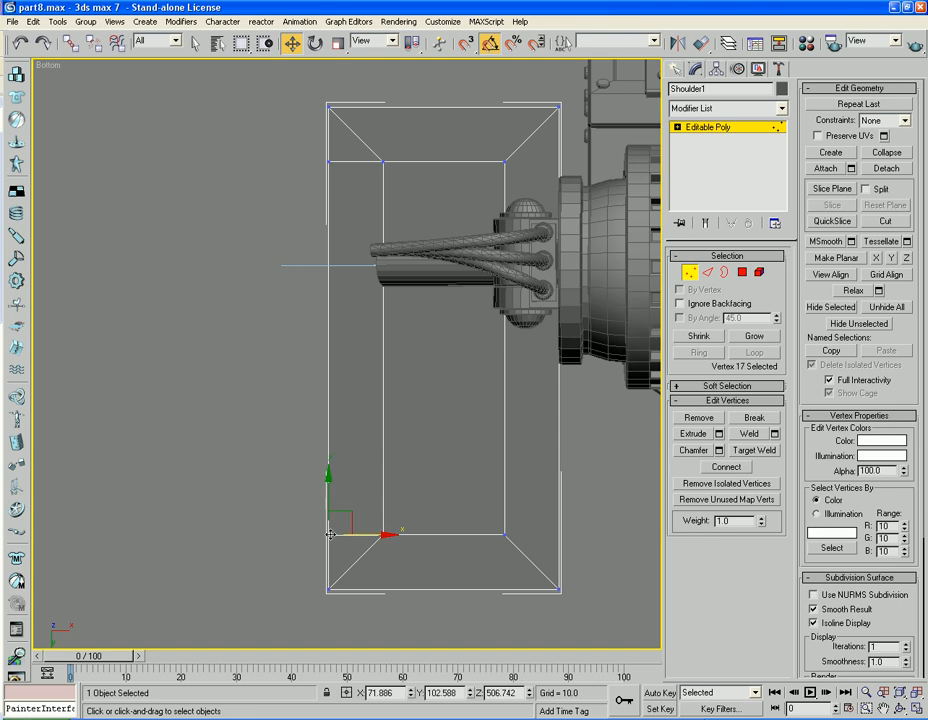
pyautogui.scroll(5, 326, 537)
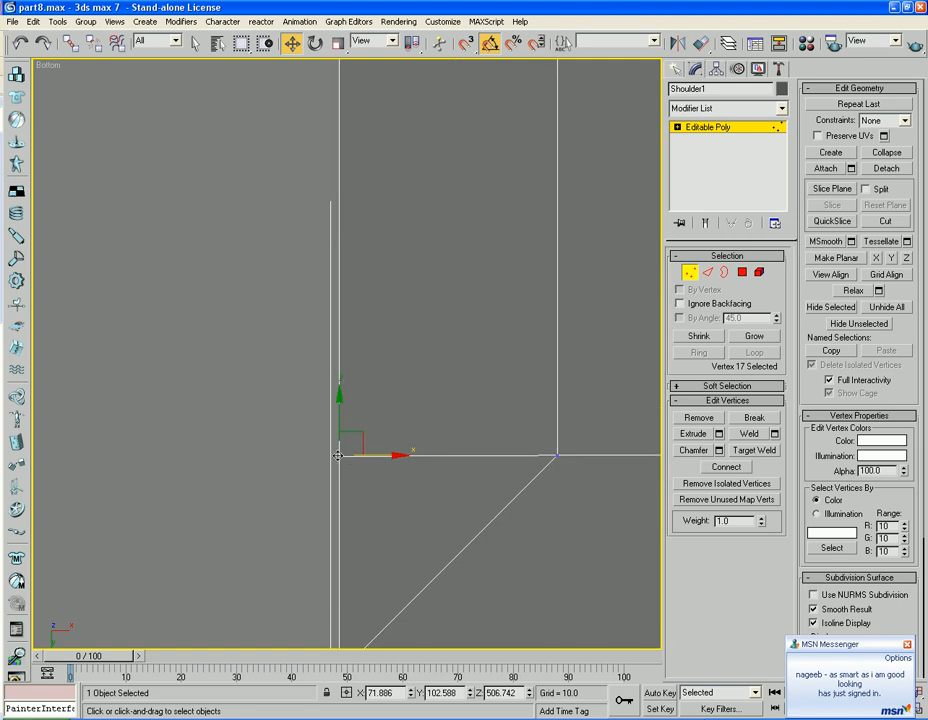
pyautogui.moveTo(338, 456); pyautogui.dragTo(336, 456)
pyautogui.hotkey('ctrl', 'z')
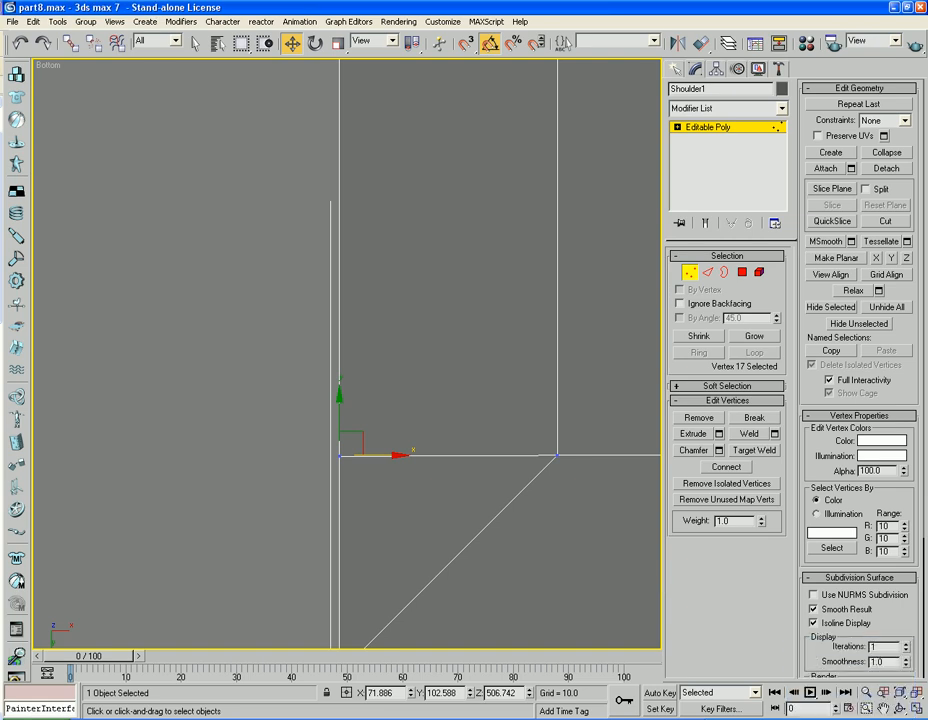
pyautogui.rightClick(576, 719)
pyautogui.click(592, 717)
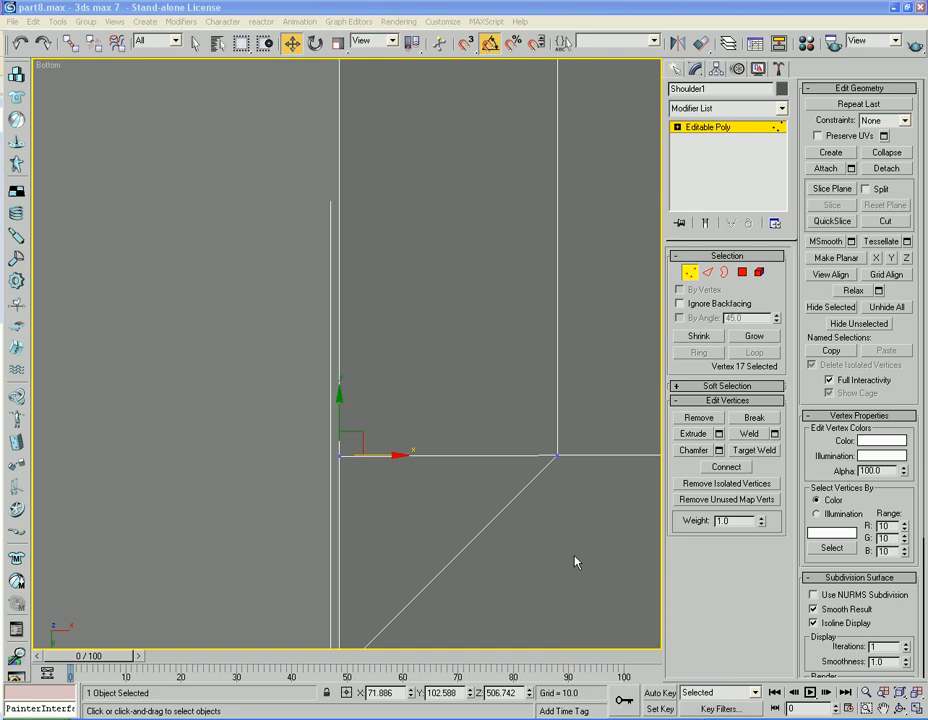
pyautogui.click(555, 562)
pyautogui.scroll(-5, 555, 520)
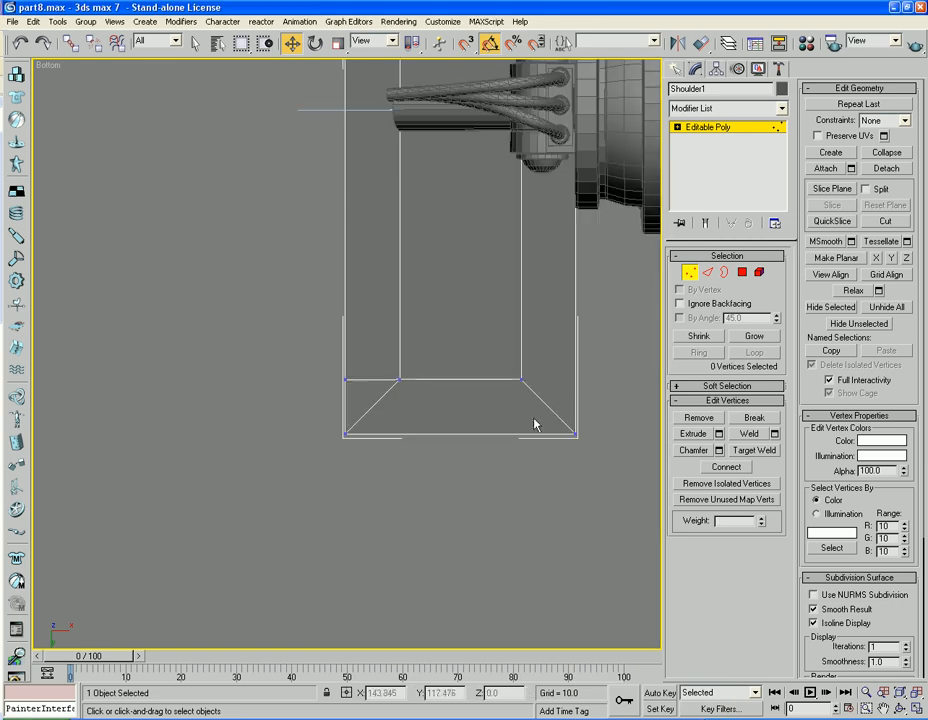
# Target weld the front lower corner of the side inset and the matching bottom inset corner onto the cut vertex between them.
pyautogui.press('p')
pyautogui.keyDown('alt'); pyautogui.moveTo(391, 319); pyautogui.dragTo(662, 260, button='middle'); pyautogui.keyUp('alt')
pyautogui.press('z')
pyautogui.scroll(4, 467, 322)
pyautogui.click(754, 450)
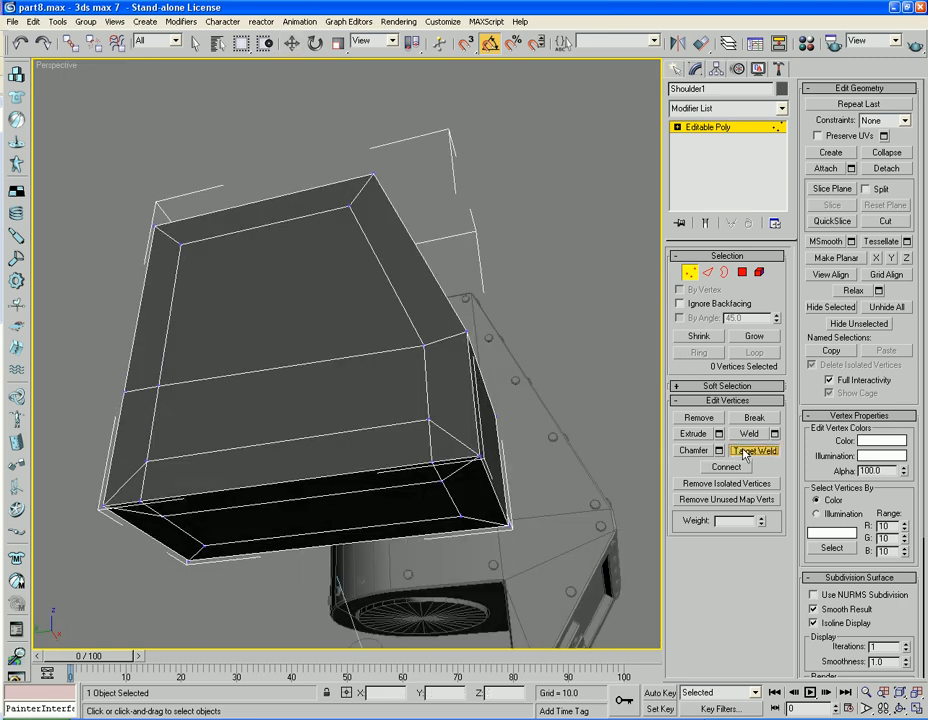
pyautogui.click(428, 420)
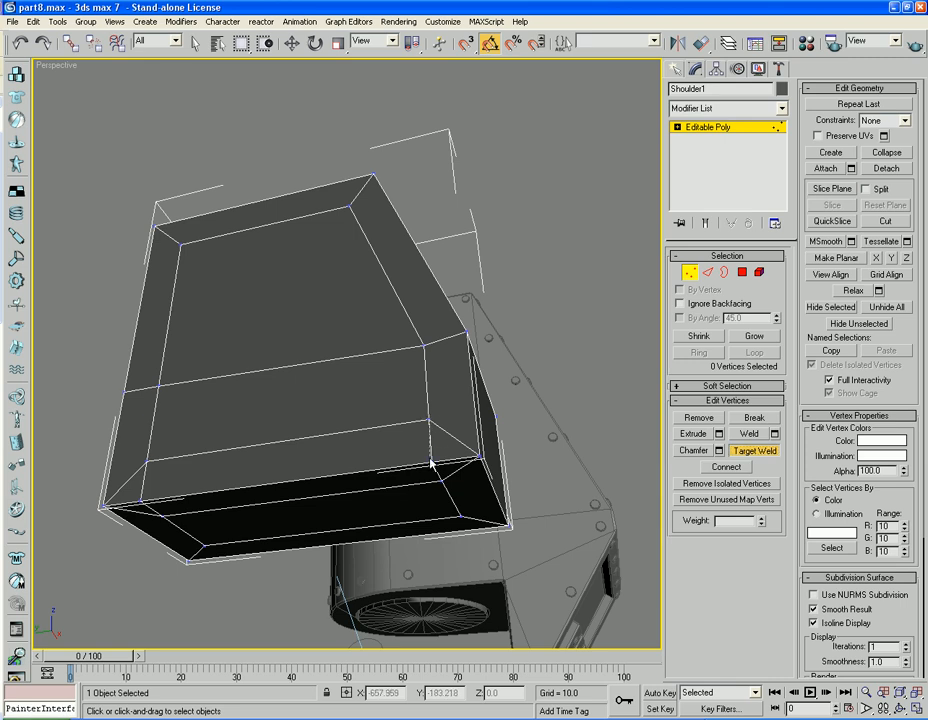
pyautogui.click(433, 460)
pyautogui.click(442, 482)
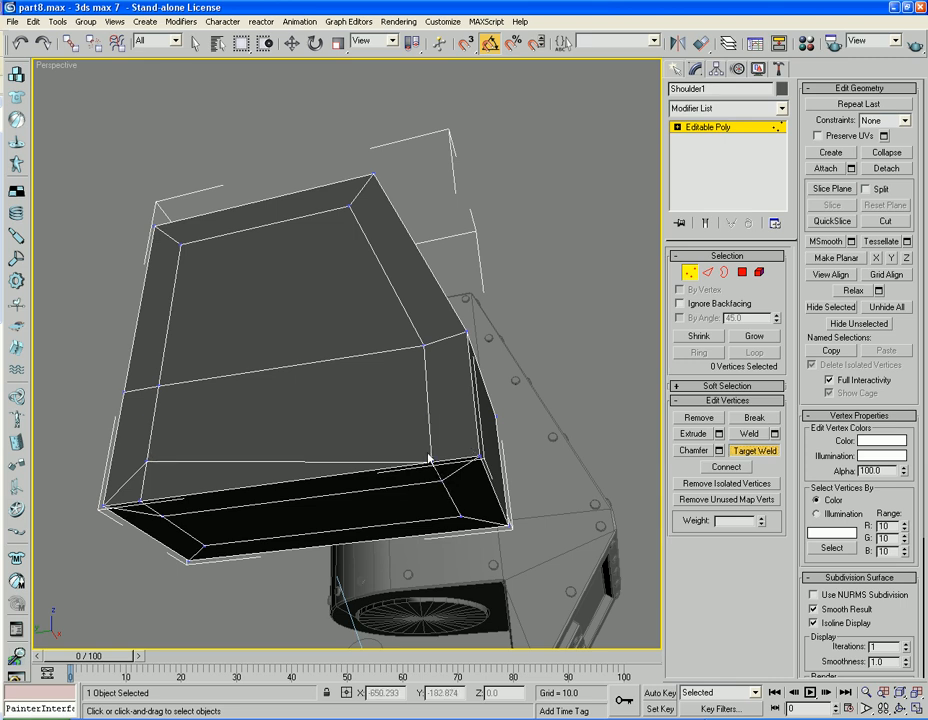
pyautogui.click(432, 462)
# Target weld the rear lower corner of the side inset and the matching bottom inset corner onto the rear cut vertex.
pyautogui.click(102, 507)
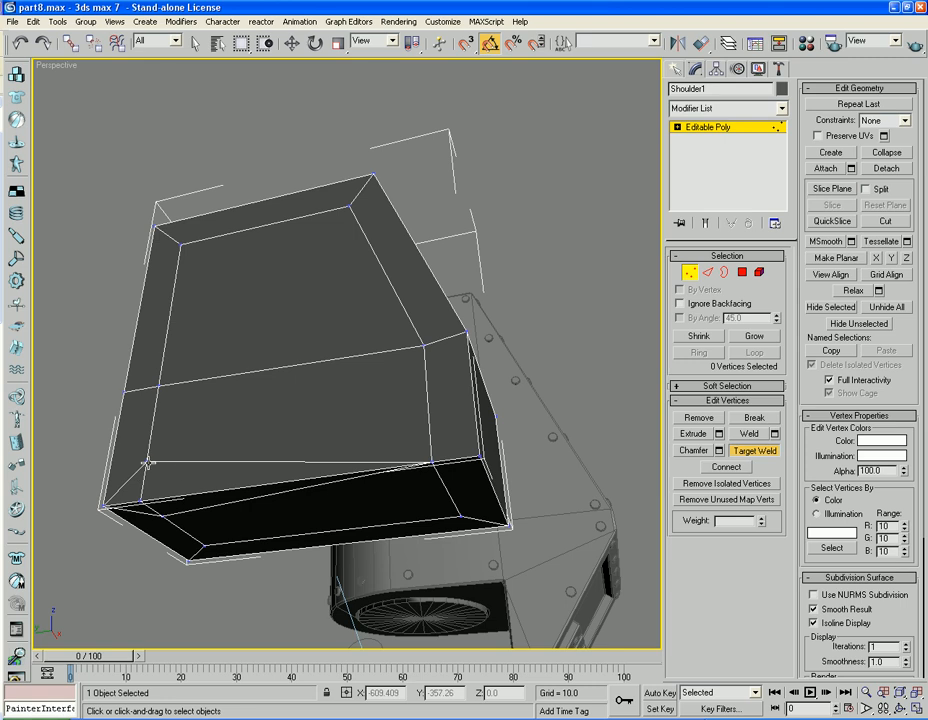
pyautogui.click(149, 462)
pyautogui.click(141, 501)
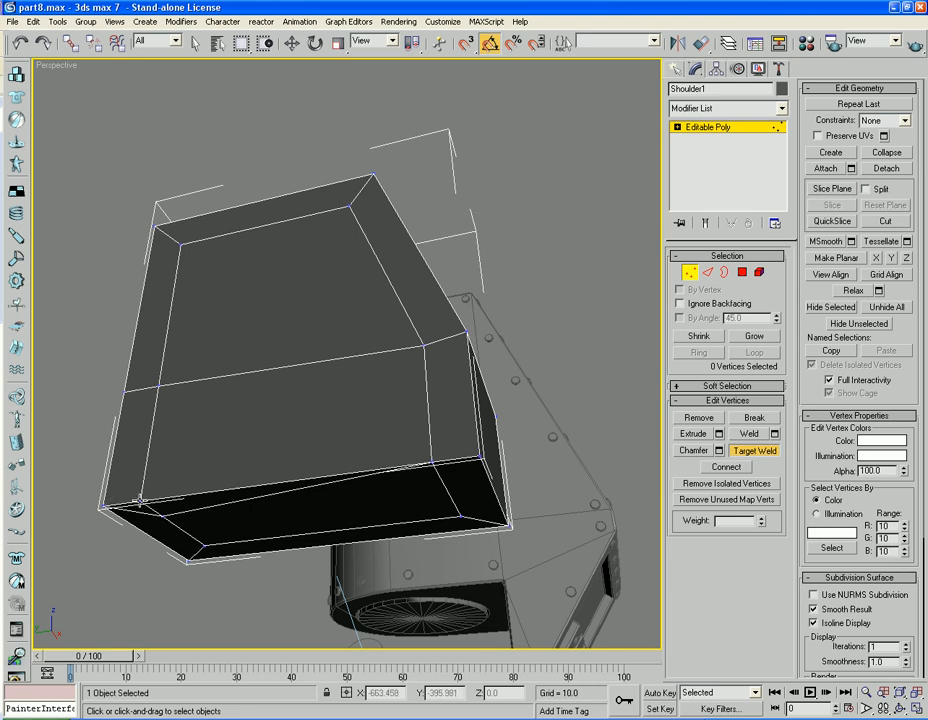
pyautogui.click(161, 517)
pyautogui.click(140, 502)
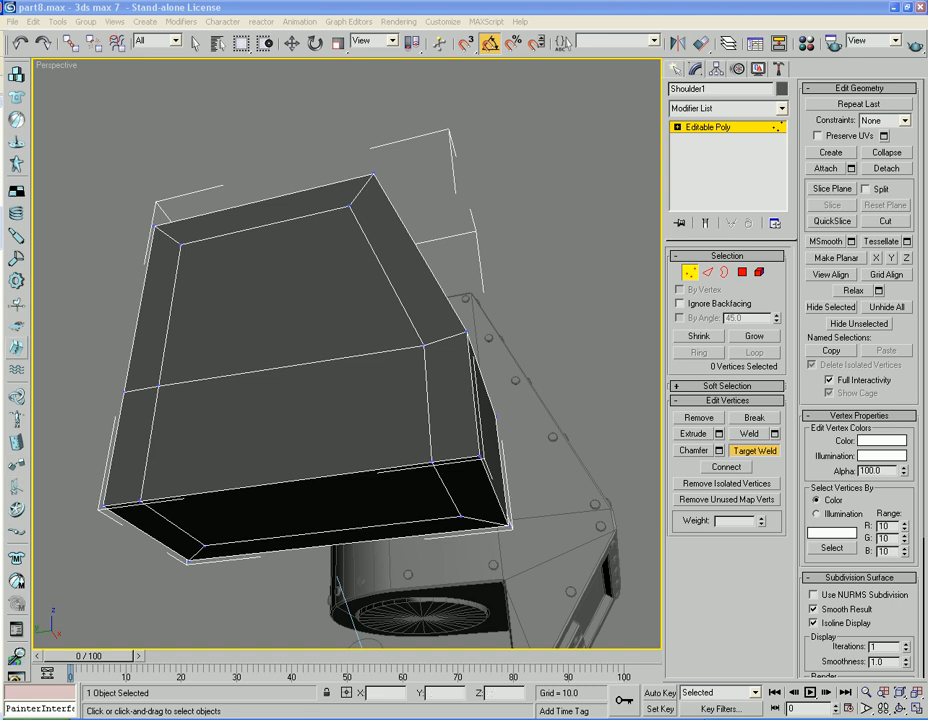
# Leave vertex editing and nudge the whole shoulder about -0.477 along X, away from the cabin.
pyautogui.keyDown('alt'); pyautogui.moveTo(95, 293); pyautogui.dragTo(253, 452, button='middle'); pyautogui.keyUp('alt')
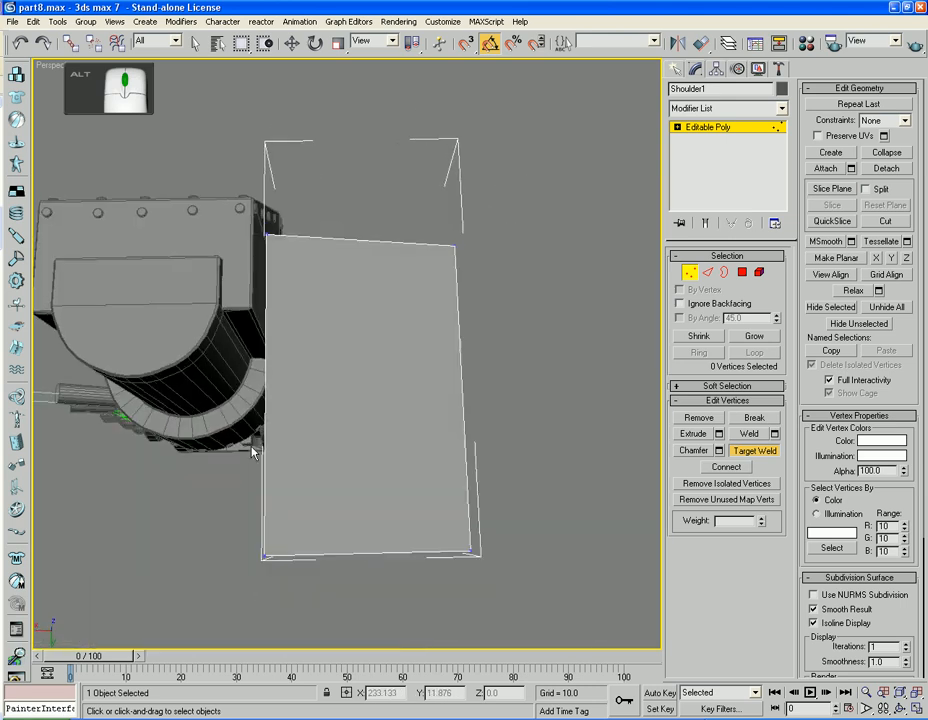
pyautogui.click(743, 447)
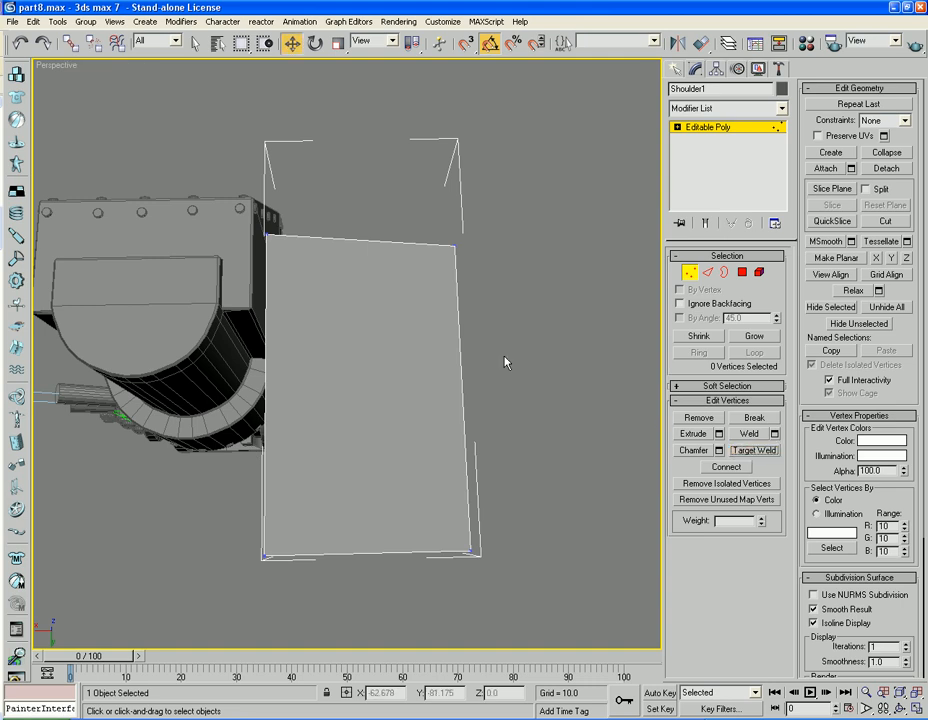
pyautogui.click(690, 272)
pyautogui.moveTo(235, 309); pyautogui.dragTo(237, 317)
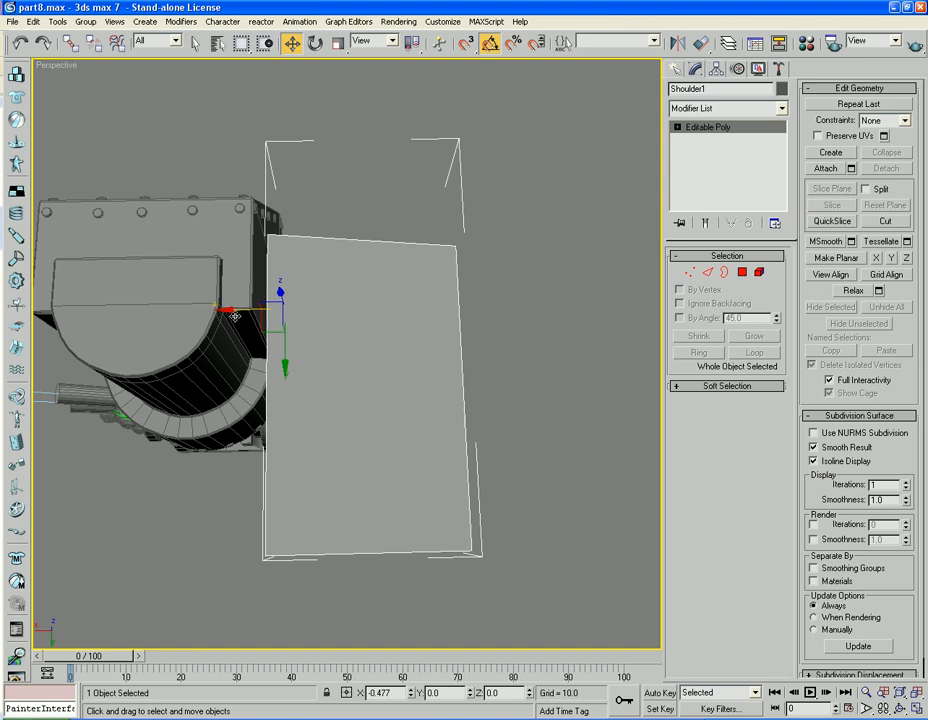
pyautogui.click(539, 327)
pyautogui.keyDown('alt'); pyautogui.moveTo(535, 428); pyautogui.dragTo(596, 348, button='middle'); pyautogui.keyUp('alt')
pyautogui.keyDown('alt'); pyautogui.moveTo(419, 324); pyautogui.dragTo(273, 338, button='middle'); pyautogui.keyUp('alt')
pyautogui.click(273, 338)
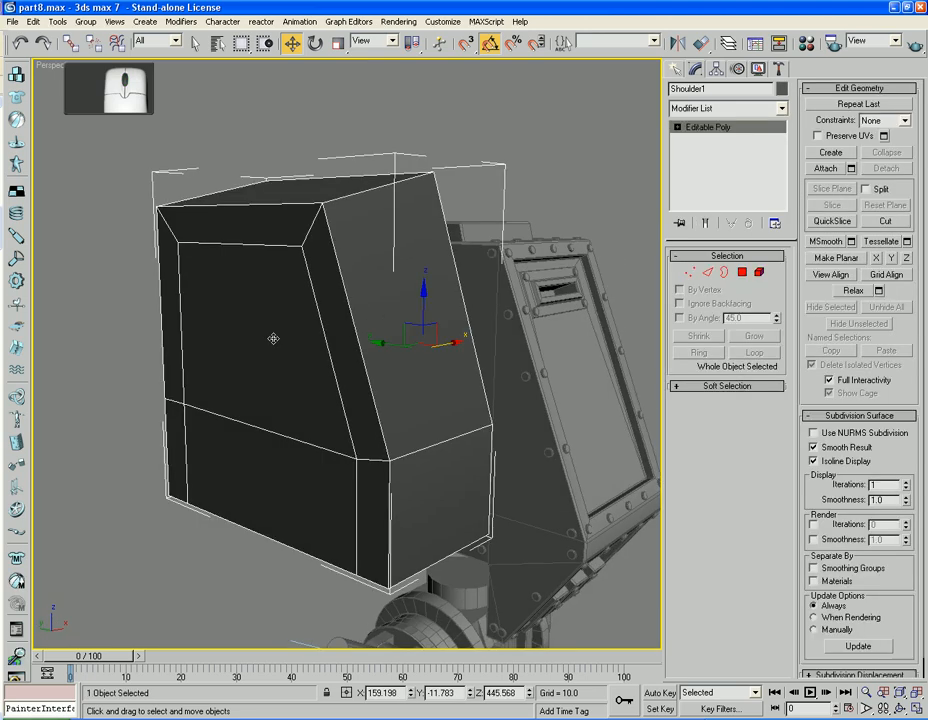
pyautogui.press('m')
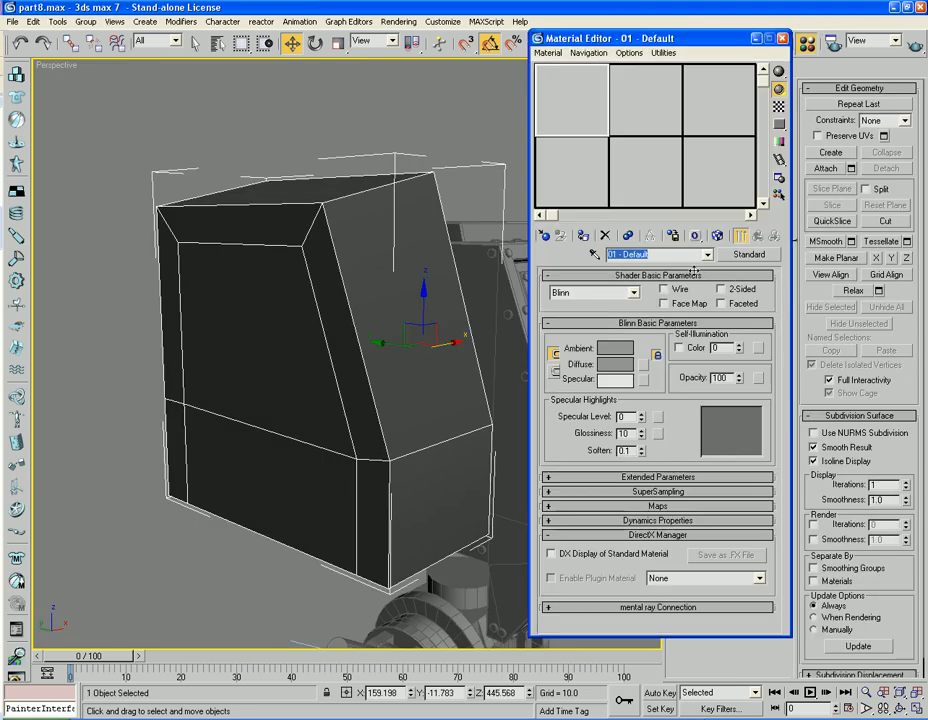
pyautogui.click(783, 38)
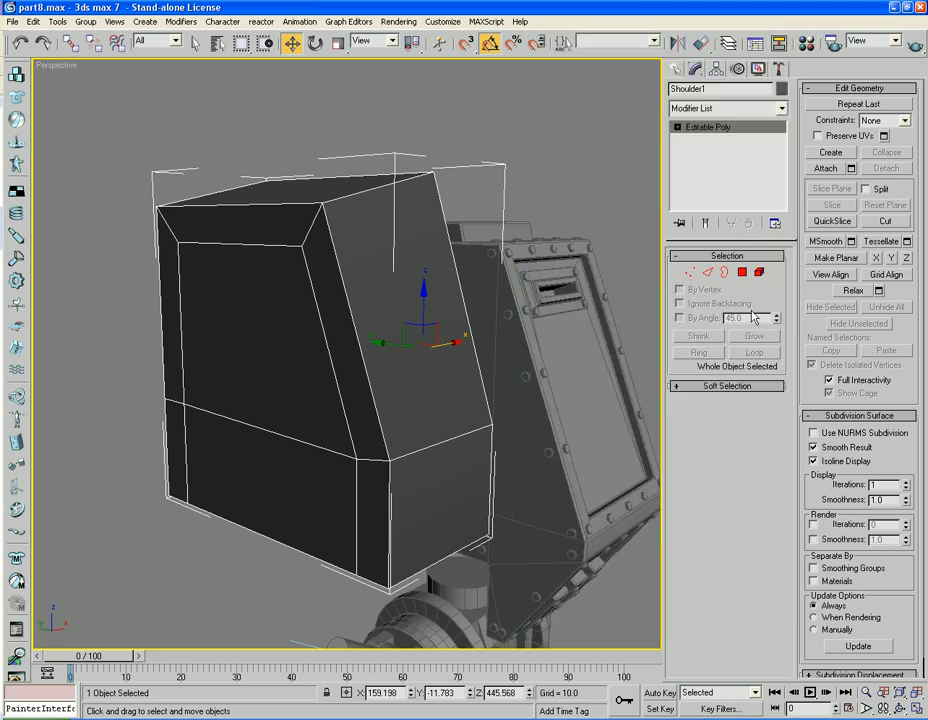
# Delete the inset polygon on the shoulder's underside.
pyautogui.click(742, 272)
pyautogui.click(288, 432)
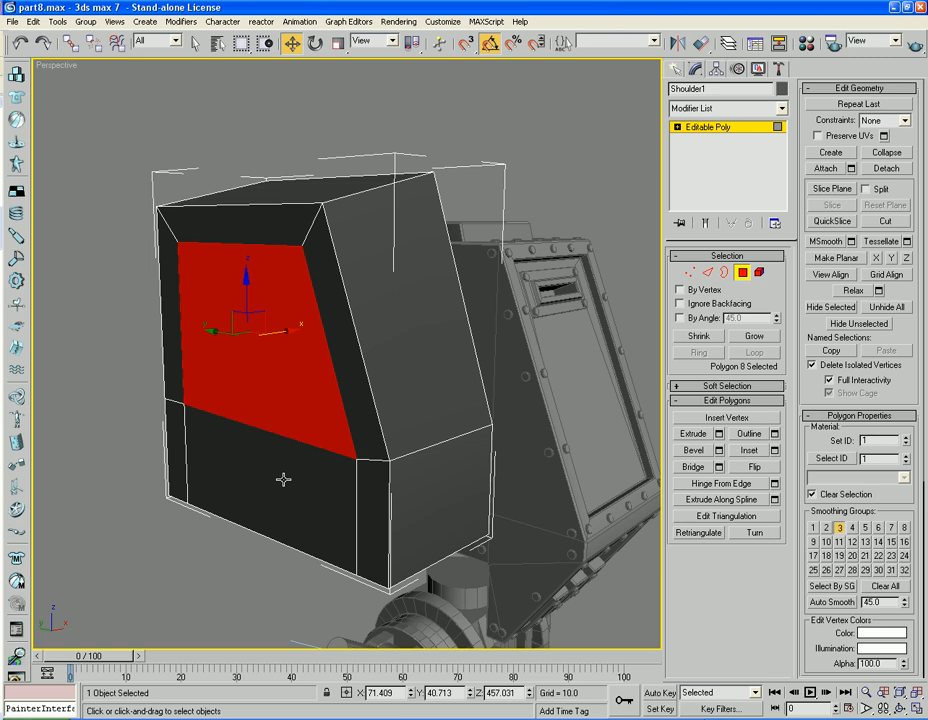
pyautogui.click(269, 462)
pyautogui.keyDown('ctrl'); pyautogui.click(265, 420); pyautogui.keyUp('ctrl')
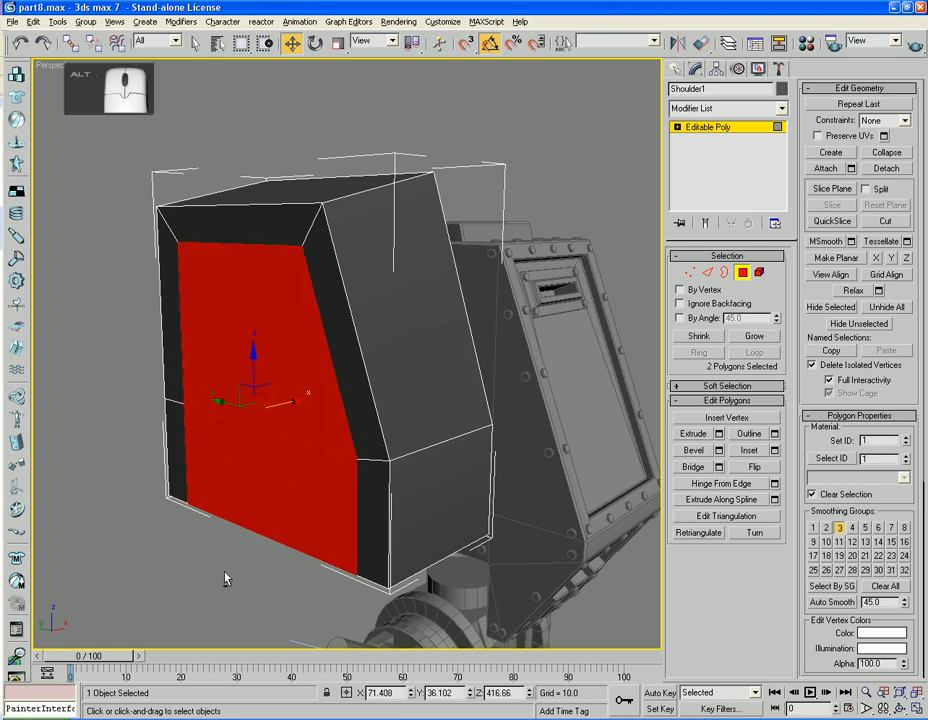
pyautogui.keyDown('alt'); pyautogui.moveTo(225, 578); pyautogui.dragTo(228, 464, button='middle'); pyautogui.keyUp('alt')
pyautogui.keyDown('ctrl'); pyautogui.click(251, 441); pyautogui.keyUp('ctrl')
pyautogui.keyDown('alt'); pyautogui.moveTo(170, 461); pyautogui.dragTo(309, 403, button='middle'); pyautogui.keyUp('alt')
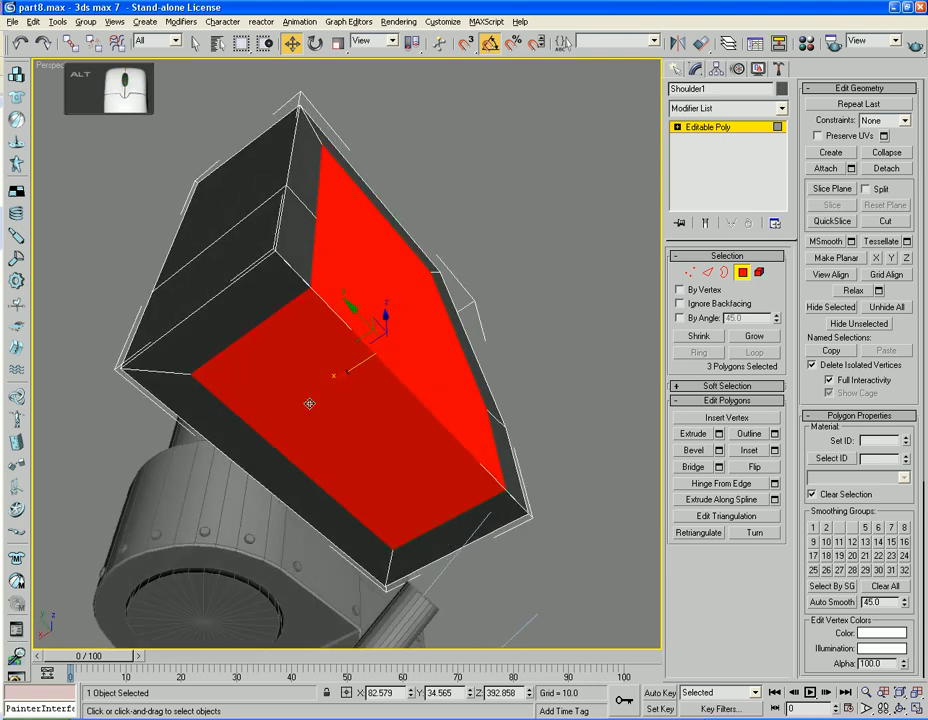
pyautogui.keyDown('ctrl'); pyautogui.click(310, 402); pyautogui.keyUp('ctrl')
pyautogui.click(310, 402)
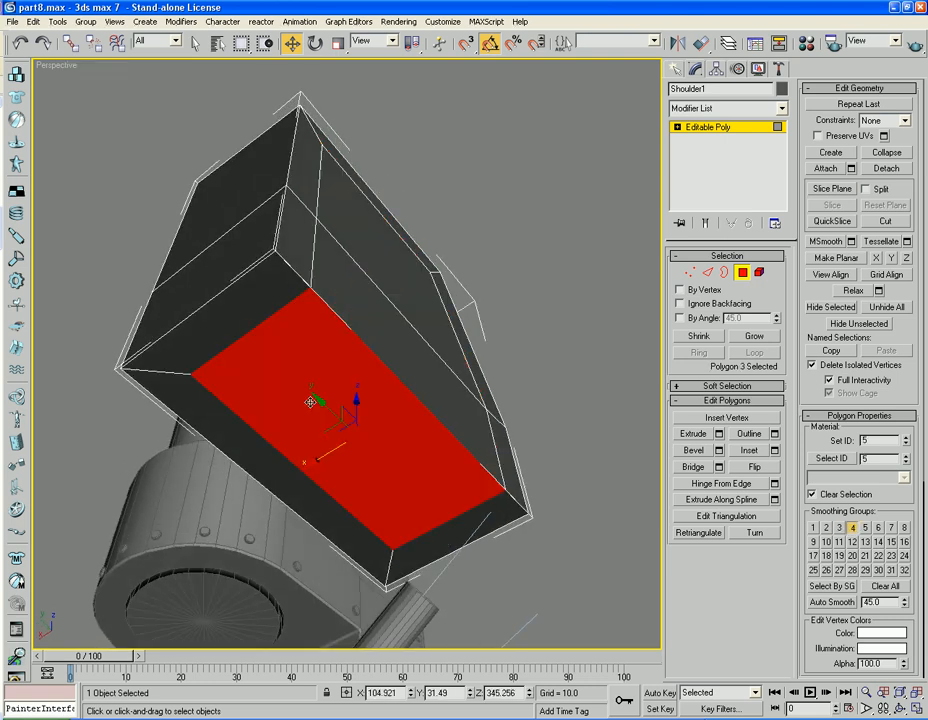
pyautogui.press('Delete')
# Extrude the two inset polygons on the shoulder's outer side as a group with zero height, keeping them in place.
pyautogui.keyDown('alt'); pyautogui.moveTo(385, 363); pyautogui.dragTo(414, 388, button='middle'); pyautogui.keyUp('alt')
pyautogui.click(414, 388)
pyautogui.scroll(-3, 387, 438)
pyautogui.keyDown('ctrl'); pyautogui.click(387, 438); pyautogui.keyUp('ctrl')
pyautogui.scroll(4, 390, 440)
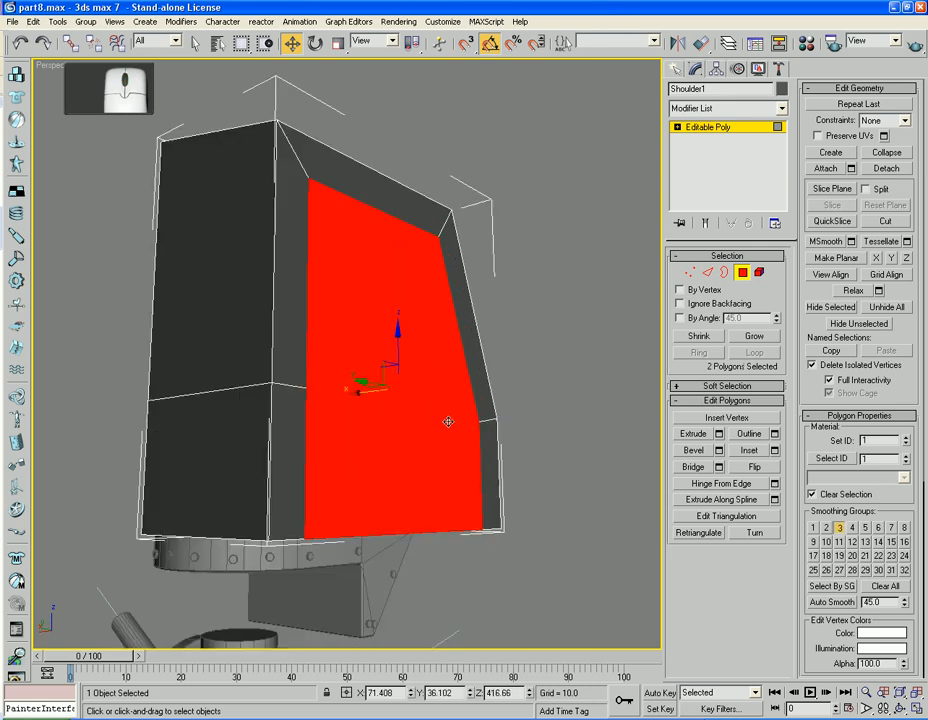
pyautogui.click(718, 434)
pyautogui.doubleClick(615, 227)
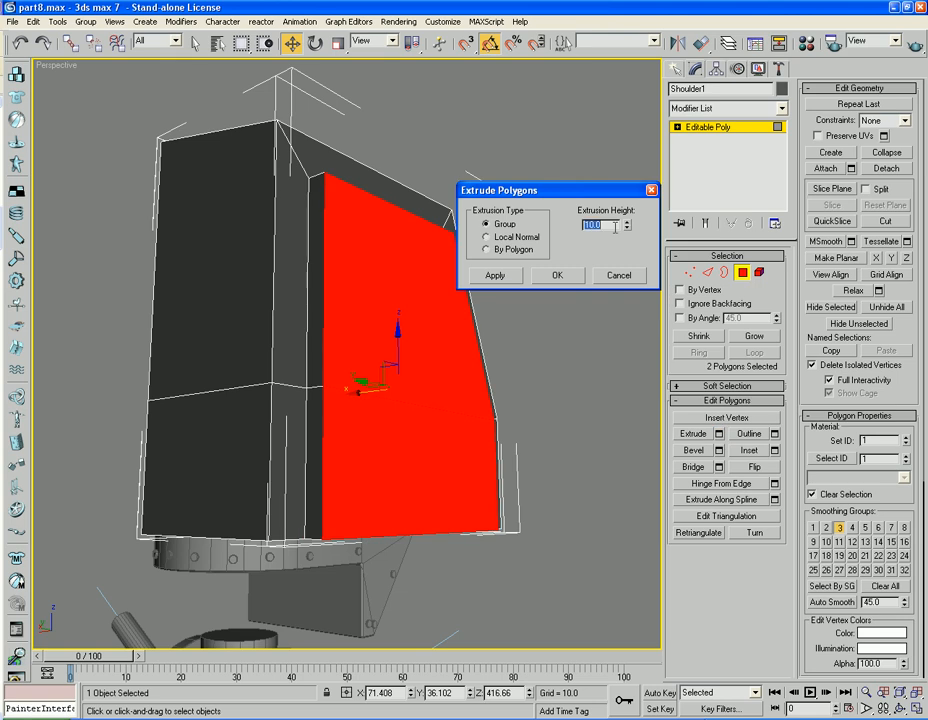
pyautogui.click(557, 275)
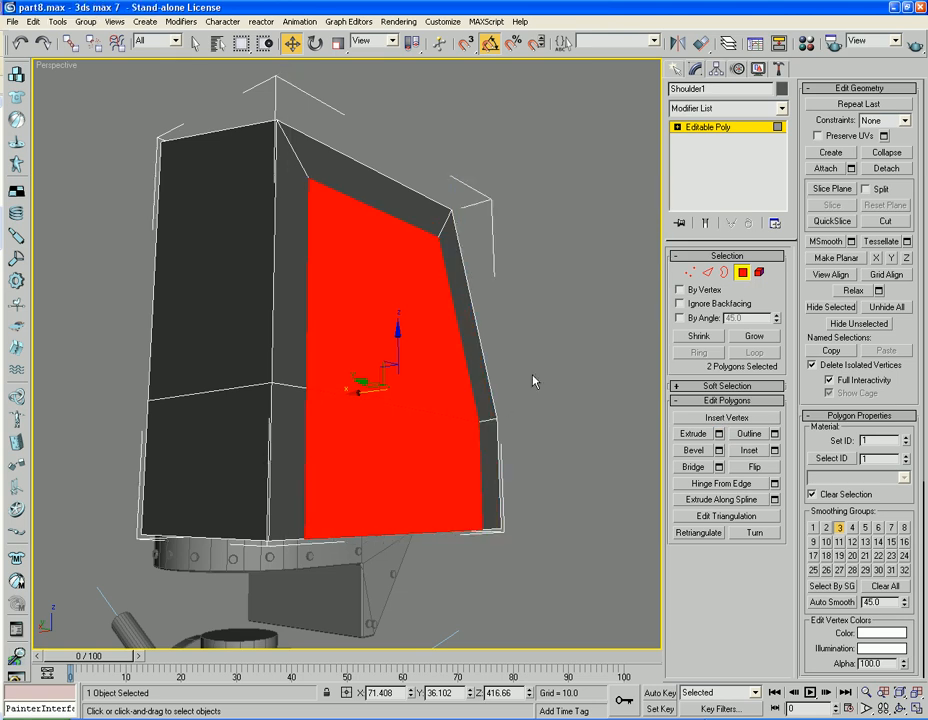
# Move the extruded side polygons inward along X to about X 132, forming a deep recess in the shoulder.
pyautogui.keyDown('alt'); pyautogui.moveTo(535, 382); pyautogui.dragTo(381, 394, button='middle'); pyautogui.keyUp('alt')
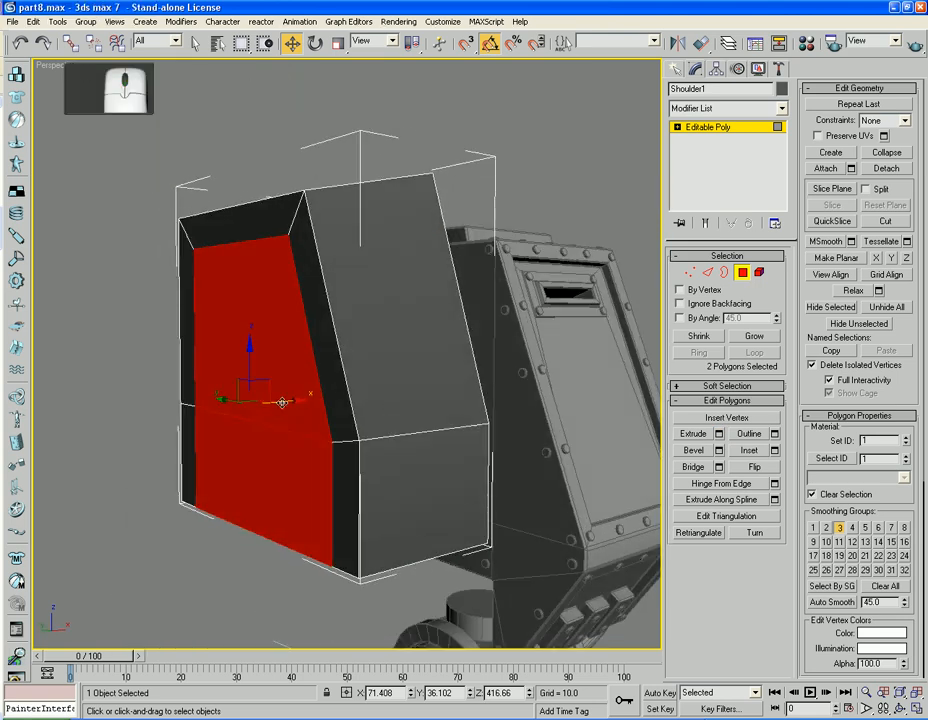
pyautogui.moveTo(282, 402); pyautogui.dragTo(326, 410)
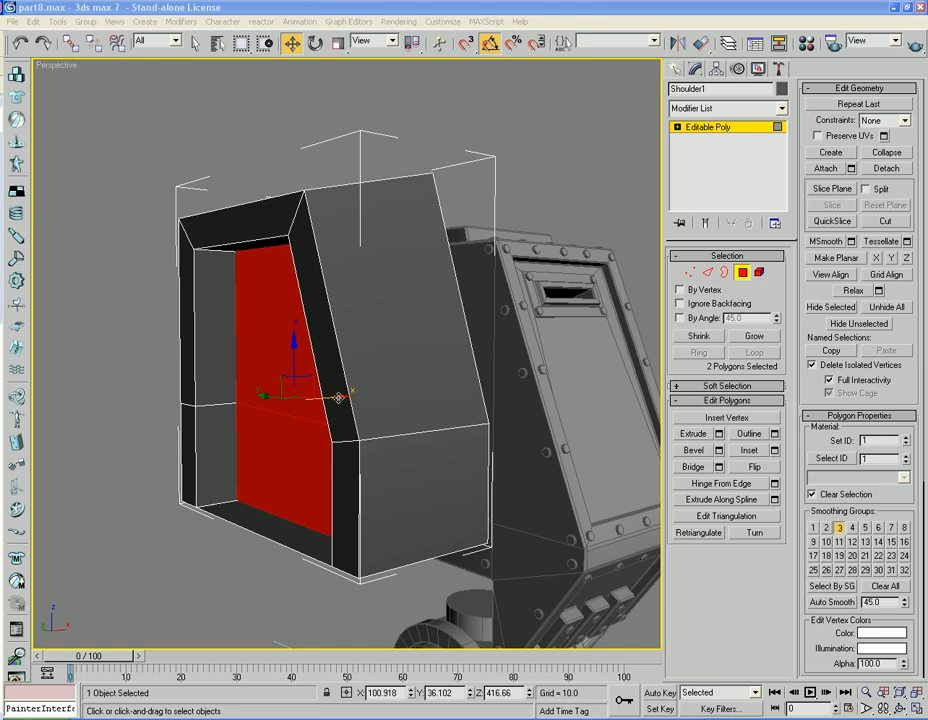
pyautogui.moveTo(342, 398); pyautogui.dragTo(379, 431)
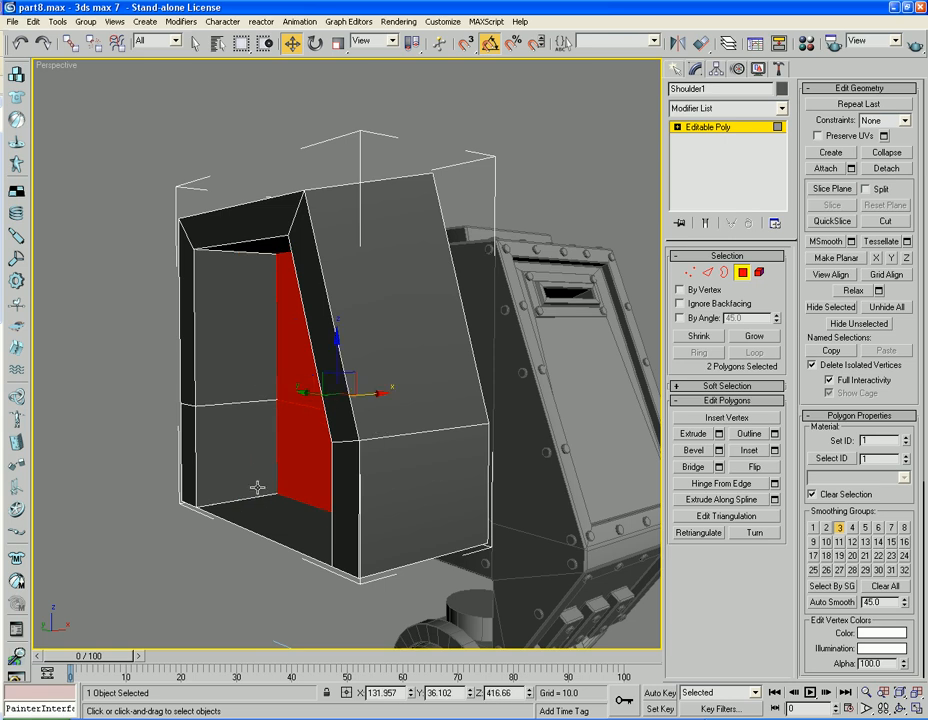
# Delete the floor polygon of the recess to open the shoulder's underside.
pyautogui.keyDown('alt'); pyautogui.moveTo(257, 487); pyautogui.dragTo(308, 438, button='middle'); pyautogui.keyUp('alt')
pyautogui.click(288, 508)
pyautogui.press('Delete')
# Target weld the inner corners of the underside rim to the adjacent lower corners of the recess's back wall.
pyautogui.scroll(5, 304, 435)
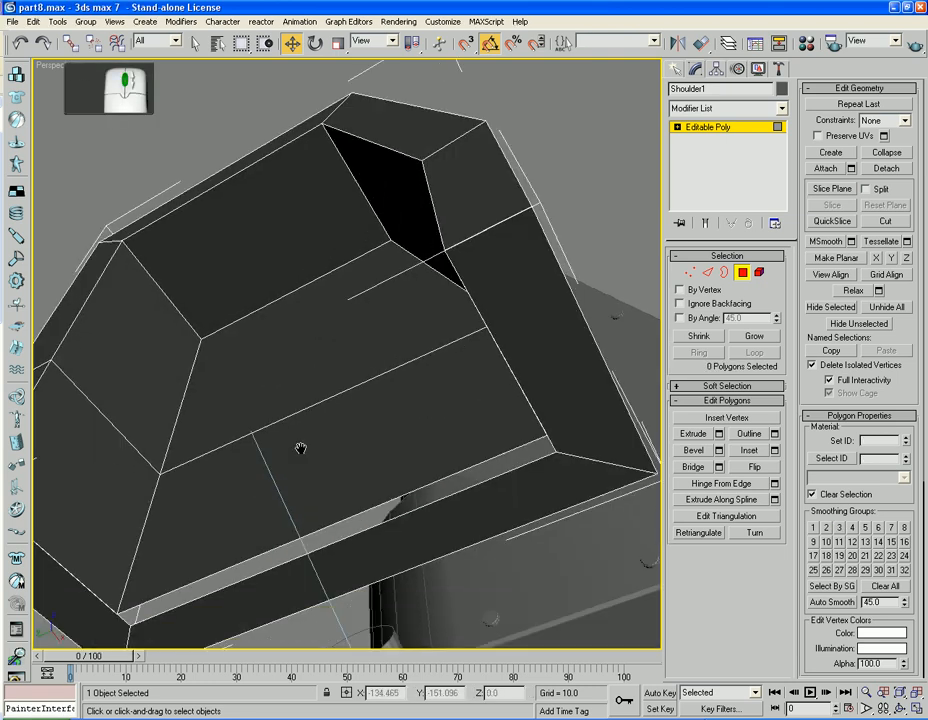
pyautogui.keyDown('alt'); pyautogui.moveTo(269, 372); pyautogui.dragTo(178, 423, button='middle'); pyautogui.keyUp('alt')
pyautogui.scroll(-5, 178, 423)
pyautogui.moveTo(287, 367)
pyautogui.keyDown('alt'); pyautogui.mouseDown(button='middle')
pyautogui.moveTo(400, 391)
pyautogui.moveTo(277, 362)
pyautogui.mouseUp(button='middle'); pyautogui.keyUp('alt')
pyautogui.scroll(10, 277, 362)
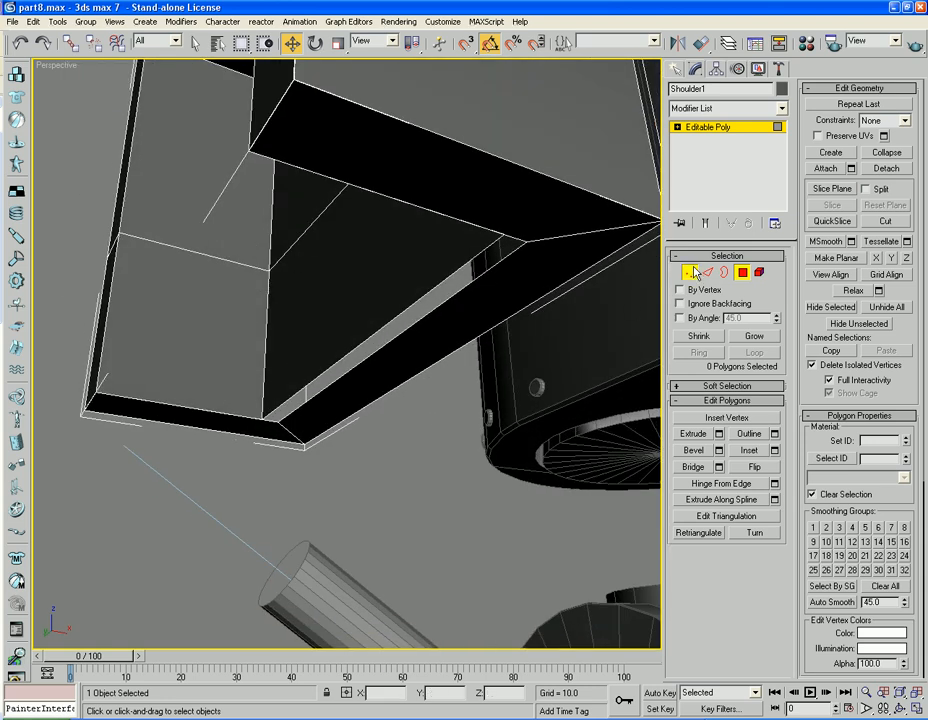
pyautogui.press('1')
pyautogui.click(751, 452)
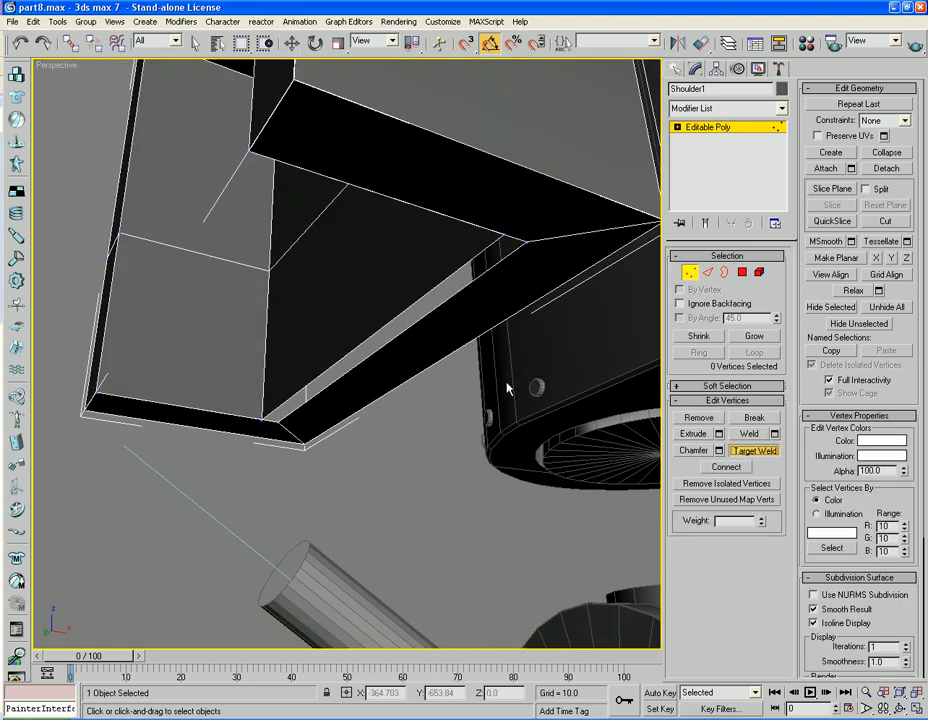
pyautogui.click(263, 420)
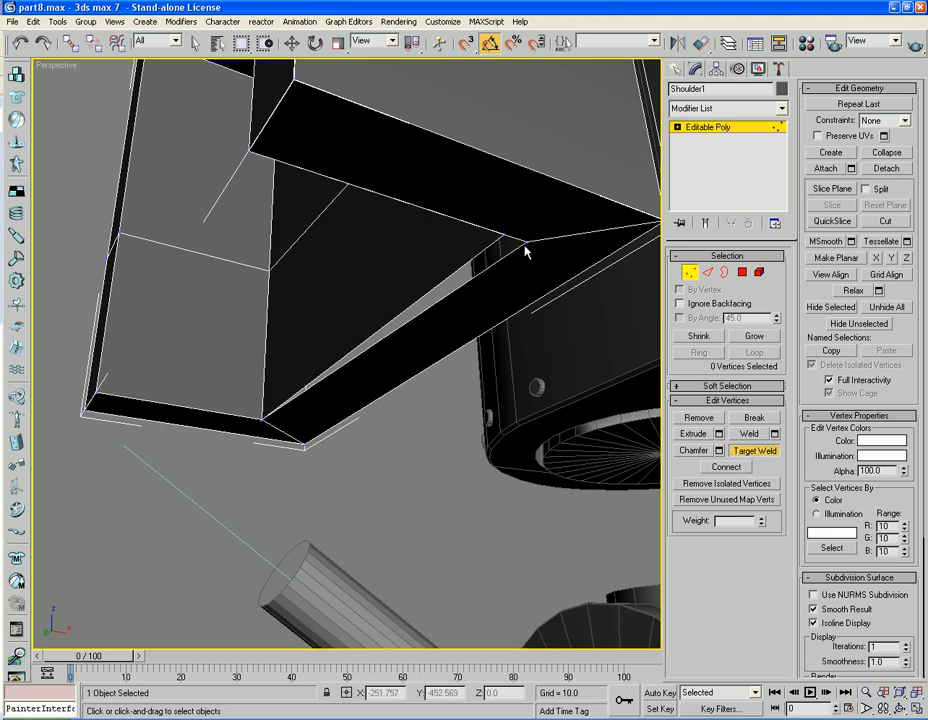
pyautogui.scroll(-5, 501, 233)
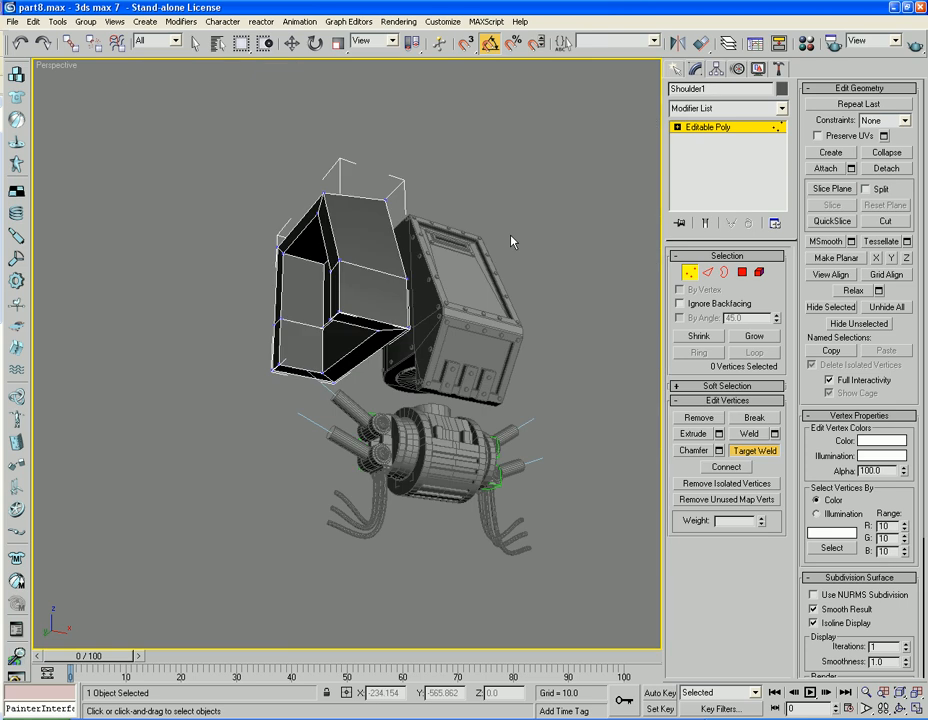
pyautogui.keyDown('alt'); pyautogui.moveTo(511, 240); pyautogui.dragTo(478, 280, button='middle'); pyautogui.keyUp('alt')
pyautogui.click(767, 457)
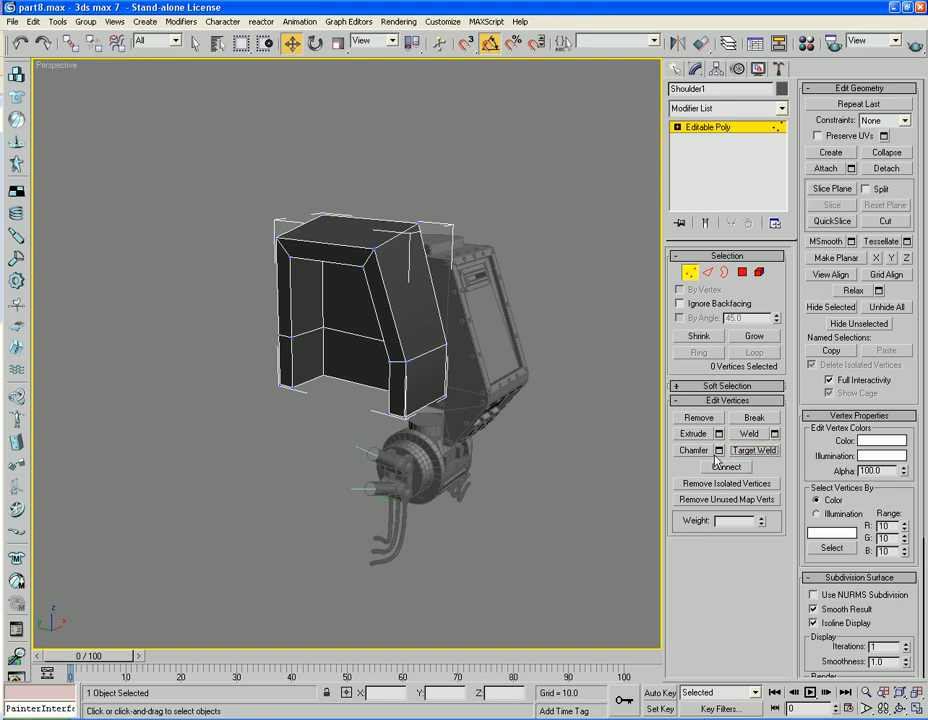
# Leave vertex editing and create a box with AutoGrid on the lower front face of the shoulder.
pyautogui.keyDown('alt'); pyautogui.moveTo(173, 511); pyautogui.dragTo(305, 476, button='middle'); pyautogui.keyUp('alt')
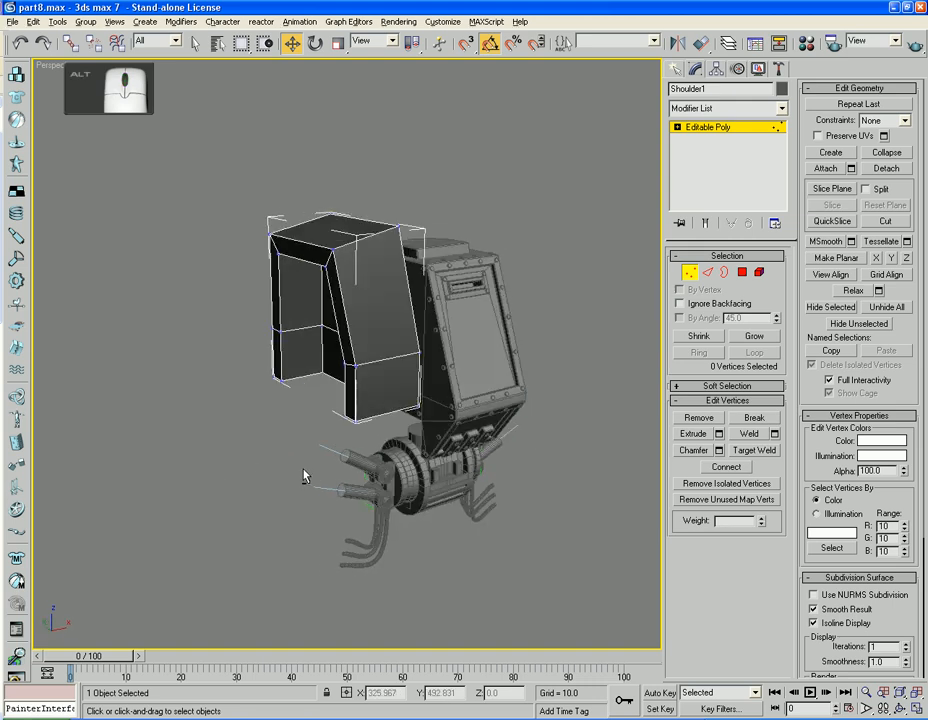
pyautogui.scroll(5, 305, 476)
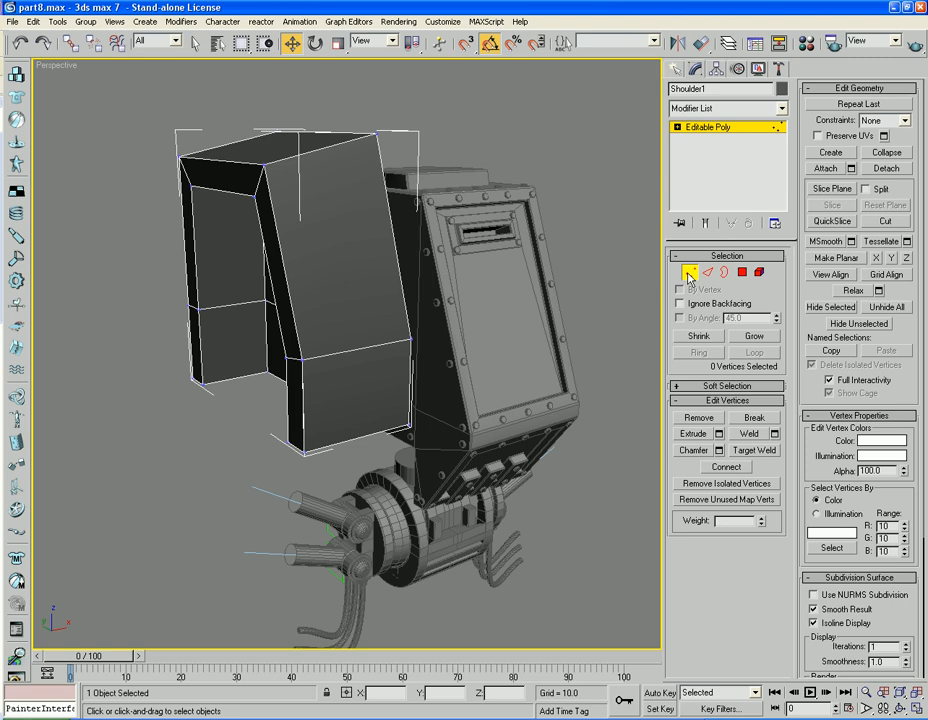
pyautogui.click(689, 274)
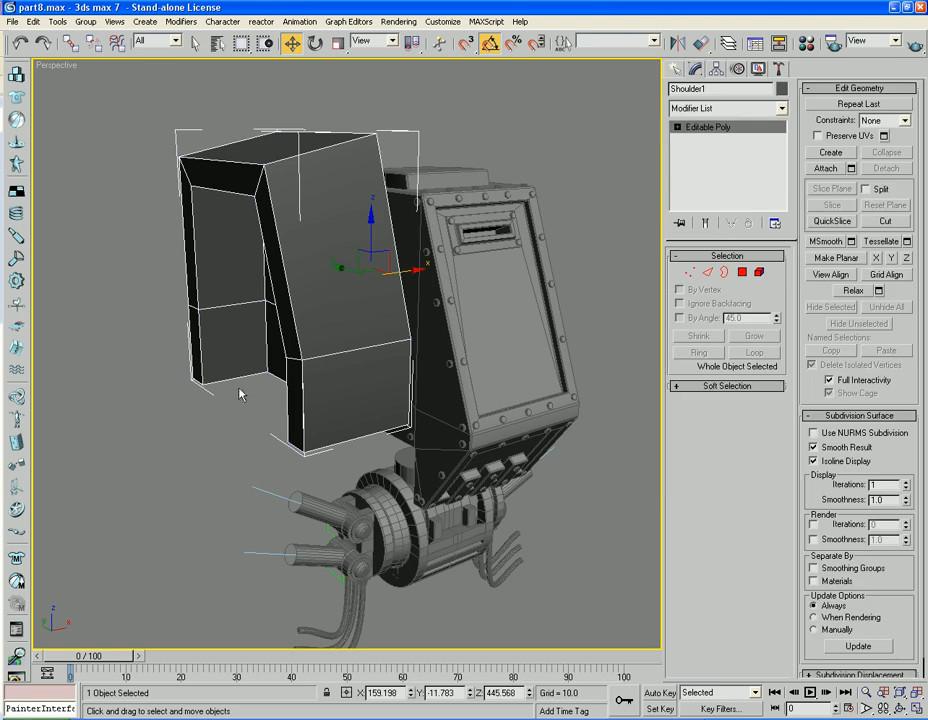
pyautogui.click(679, 70)
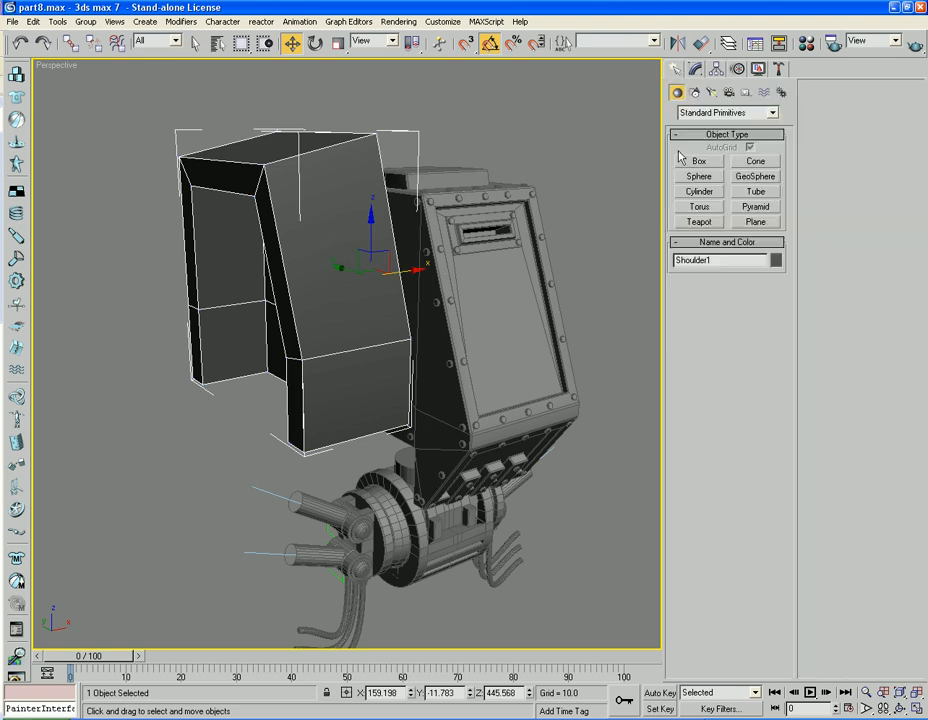
pyautogui.click(698, 163)
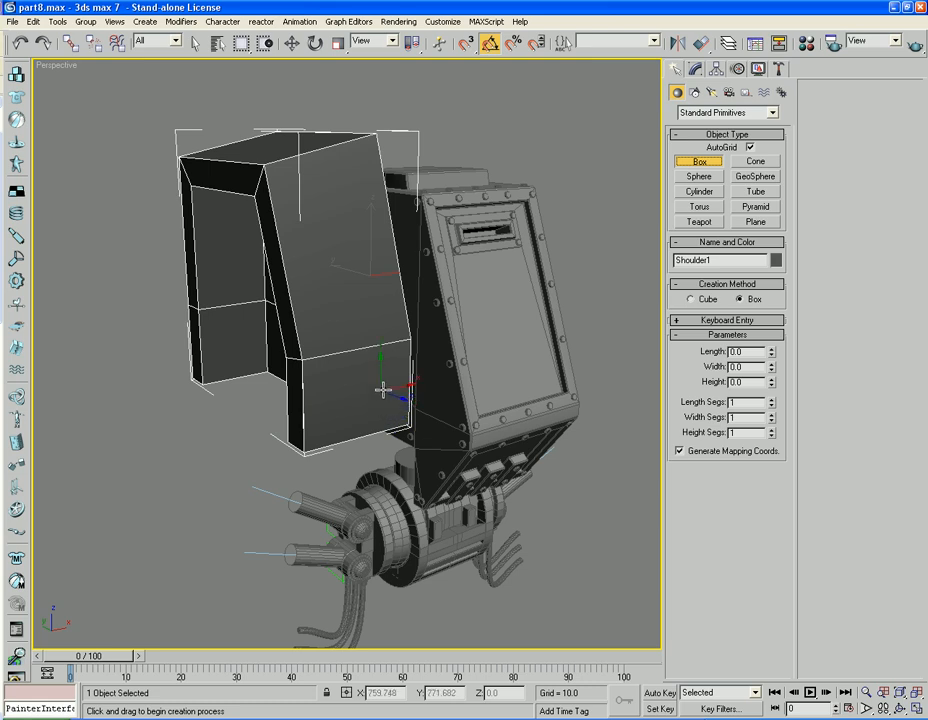
pyautogui.moveTo(389, 397); pyautogui.dragTo(319, 470)
pyautogui.click(415, 514)
pyautogui.press('w')
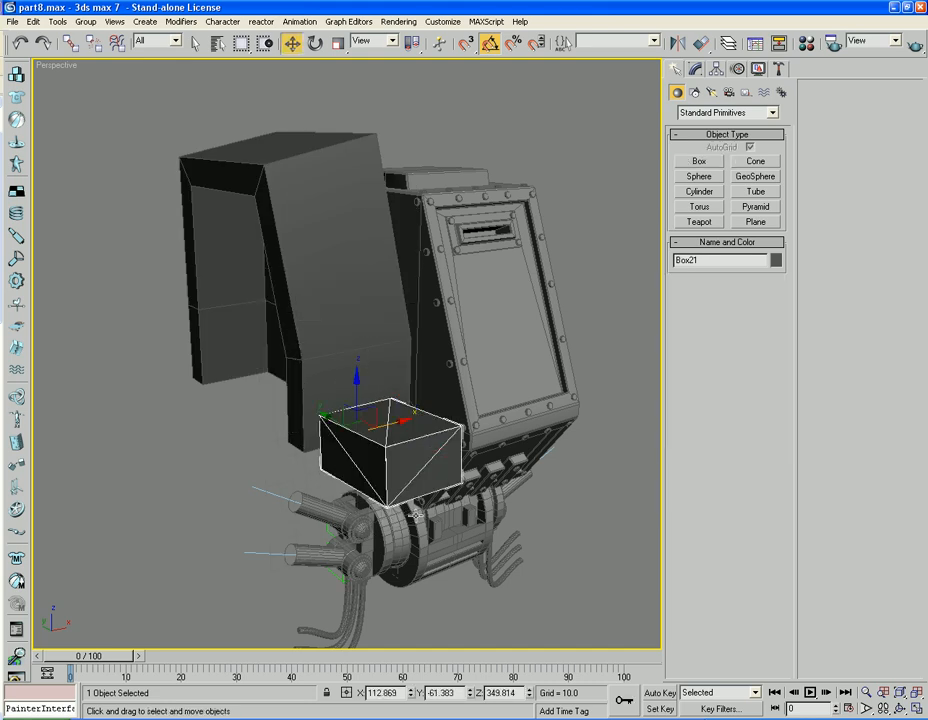
# Set the move reference coordinate system to Local and move the new box into the shoulder's lower front end.
pyautogui.click(383, 41)
pyautogui.click(370, 87)
pyautogui.moveTo(380, 459); pyautogui.dragTo(351, 437)
pyautogui.keyDown('alt'); pyautogui.moveTo(351, 437); pyautogui.dragTo(429, 416, button='middle'); pyautogui.keyUp('alt')
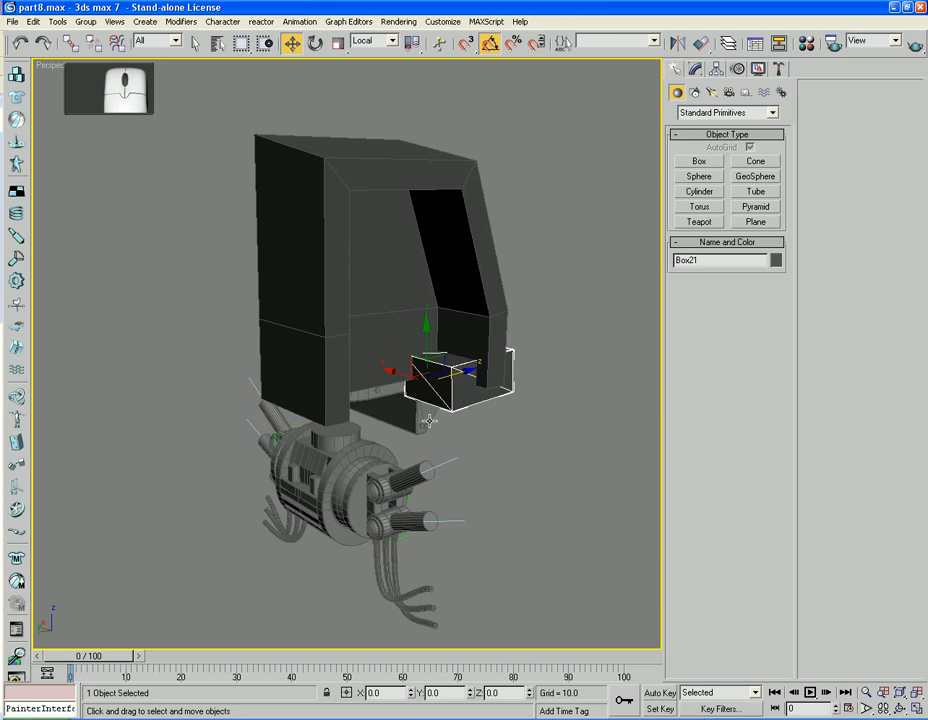
# Reduce the box's width to 43.726 and shift it along its local X axis to centre it on the shoulder's lower front.
pyautogui.scroll(3, 470, 414)
pyautogui.click(696, 69)
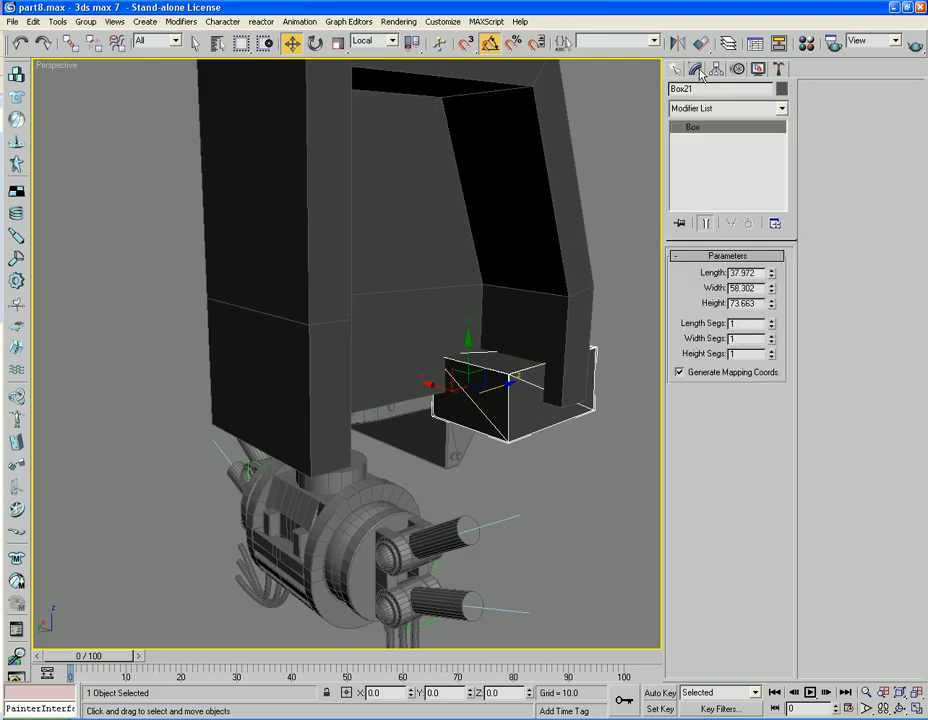
pyautogui.moveTo(769, 295); pyautogui.dragTo(774, 306)
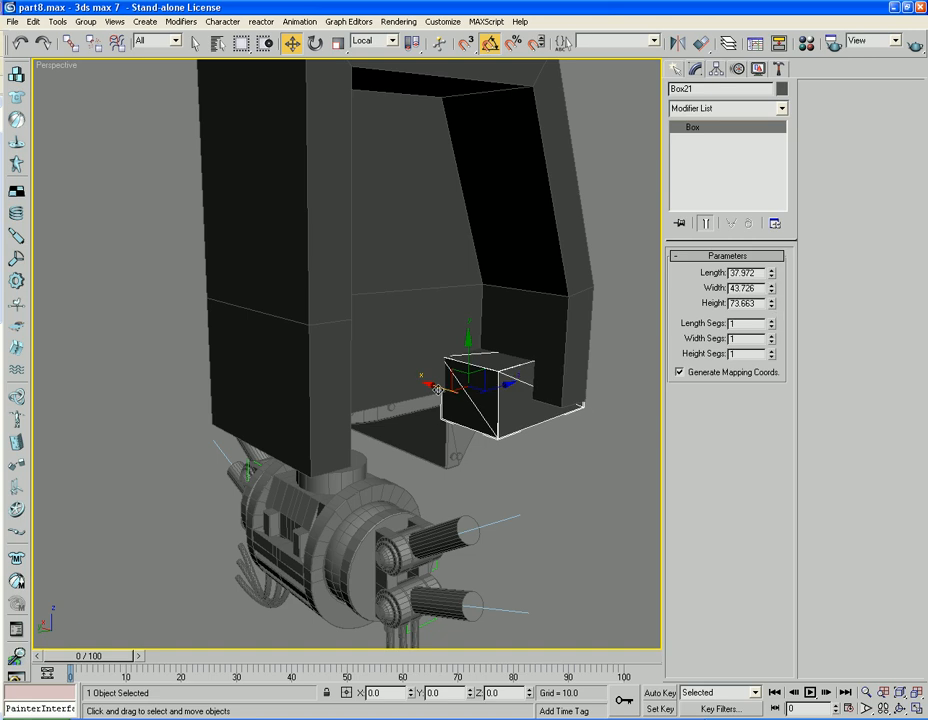
pyautogui.moveTo(437, 387); pyautogui.dragTo(451, 390)
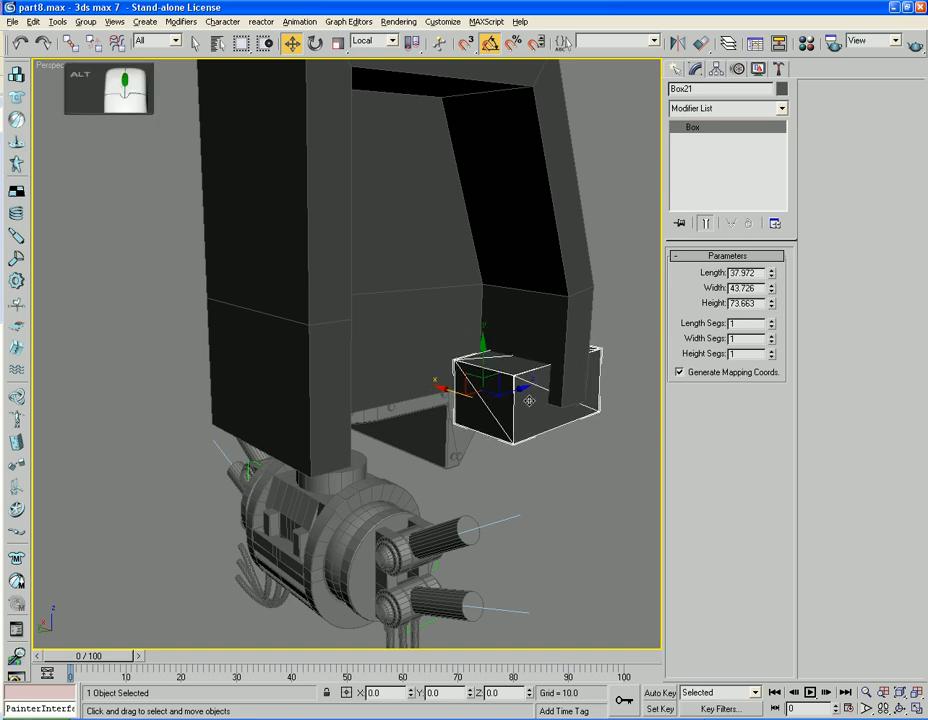
pyautogui.keyDown('alt'); pyautogui.moveTo(528, 400); pyautogui.dragTo(387, 399, button='middle'); pyautogui.keyUp('alt')
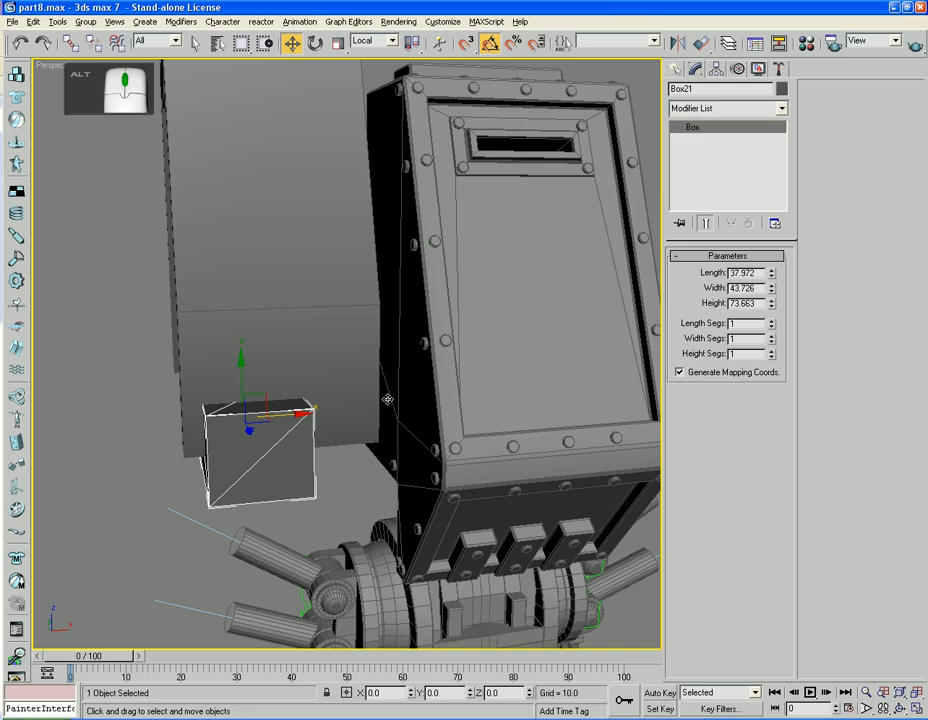
pyautogui.keyDown('alt'); pyautogui.moveTo(387, 399); pyautogui.dragTo(390, 401, button='middle'); pyautogui.keyUp('alt')
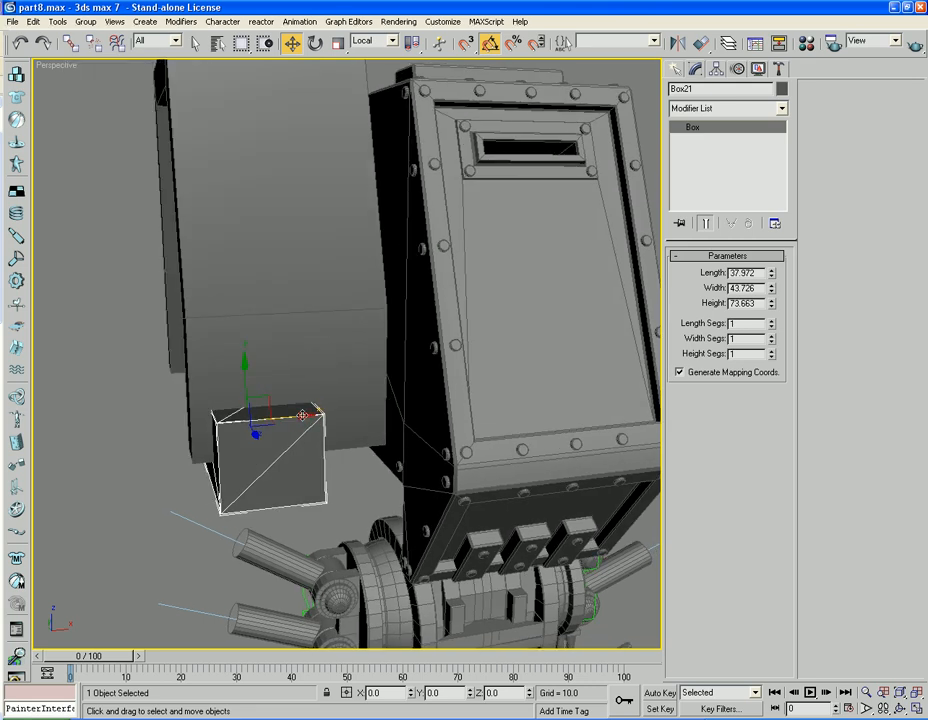
pyautogui.moveTo(302, 414); pyautogui.dragTo(313, 418)
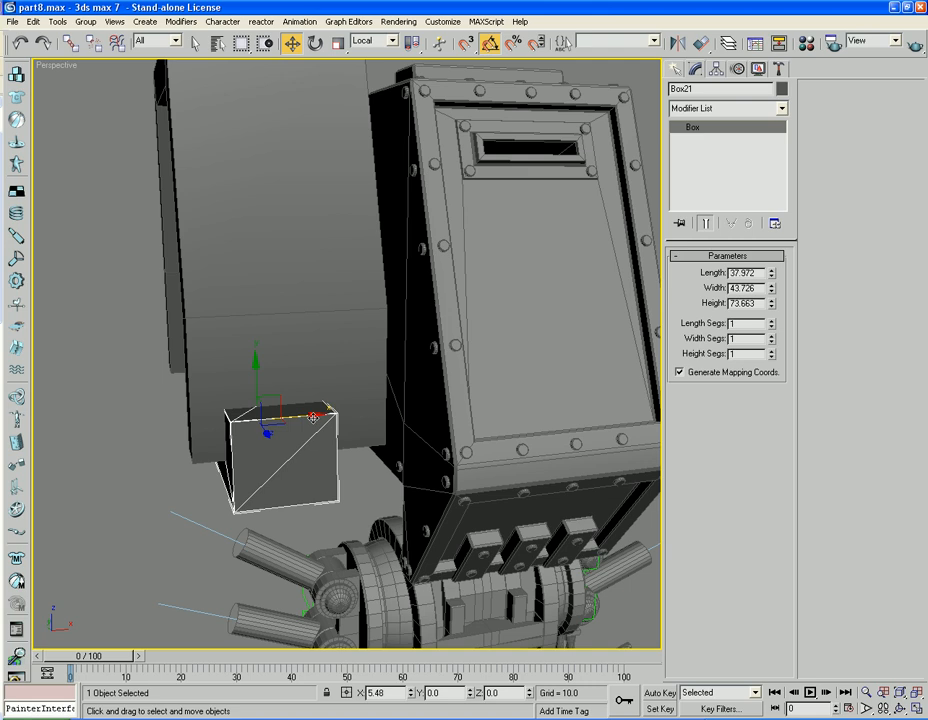
# Subtract the box from the shoulder with a Boolean compound object, using Subtraction (A-B), to cut a notch in the lower front.
pyautogui.keyDown('alt'); pyautogui.moveTo(203, 420); pyautogui.dragTo(166, 432, button='middle'); pyautogui.keyUp('alt')
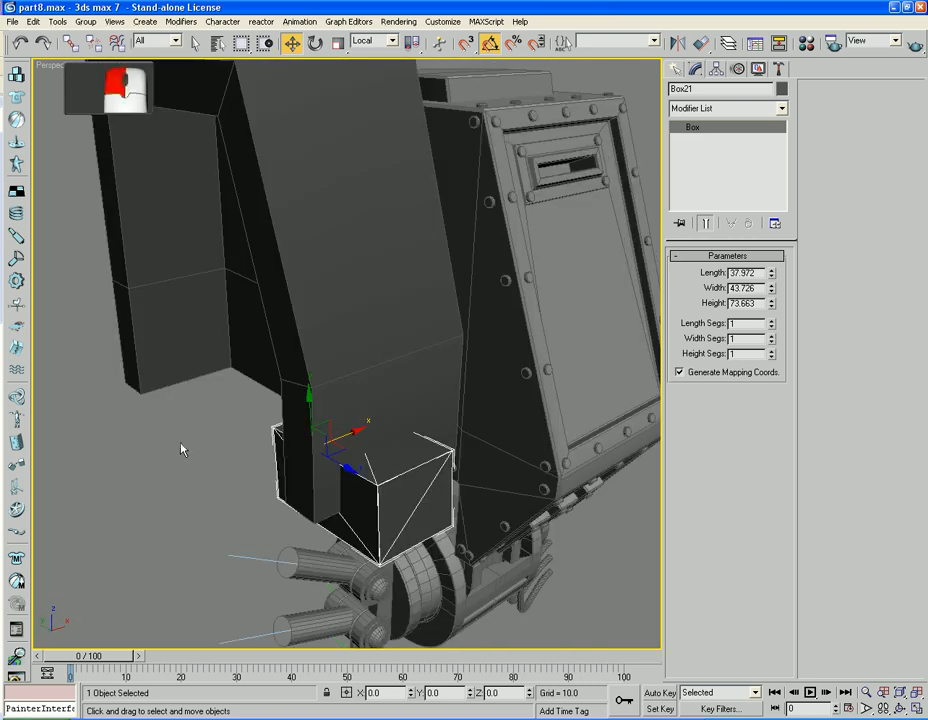
pyautogui.click(318, 313)
pyautogui.click(677, 70)
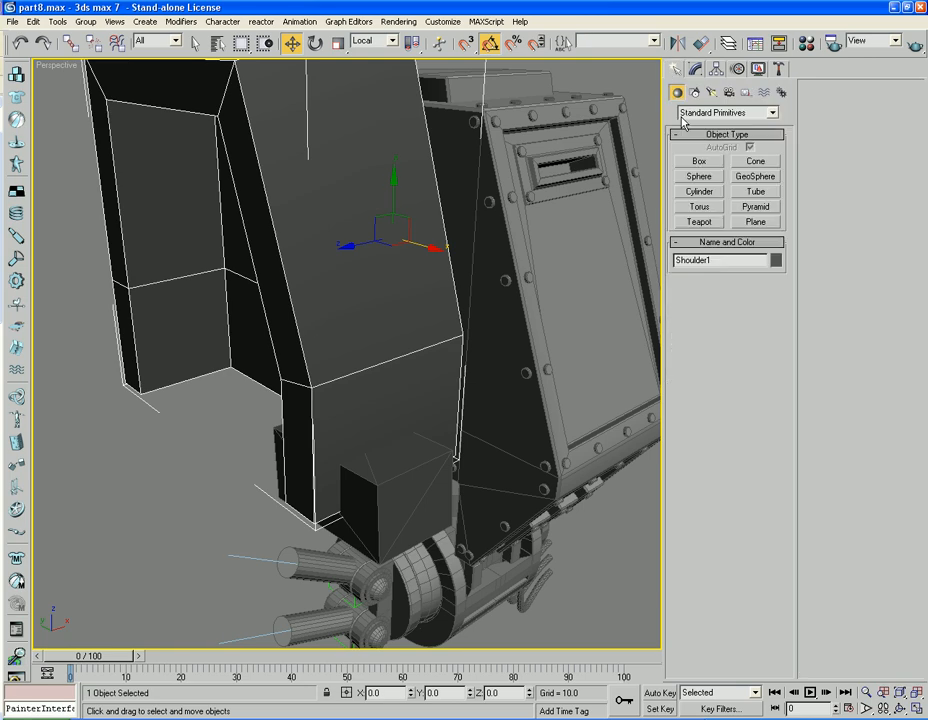
pyautogui.click(705, 112)
pyautogui.click(710, 147)
pyautogui.click(699, 206)
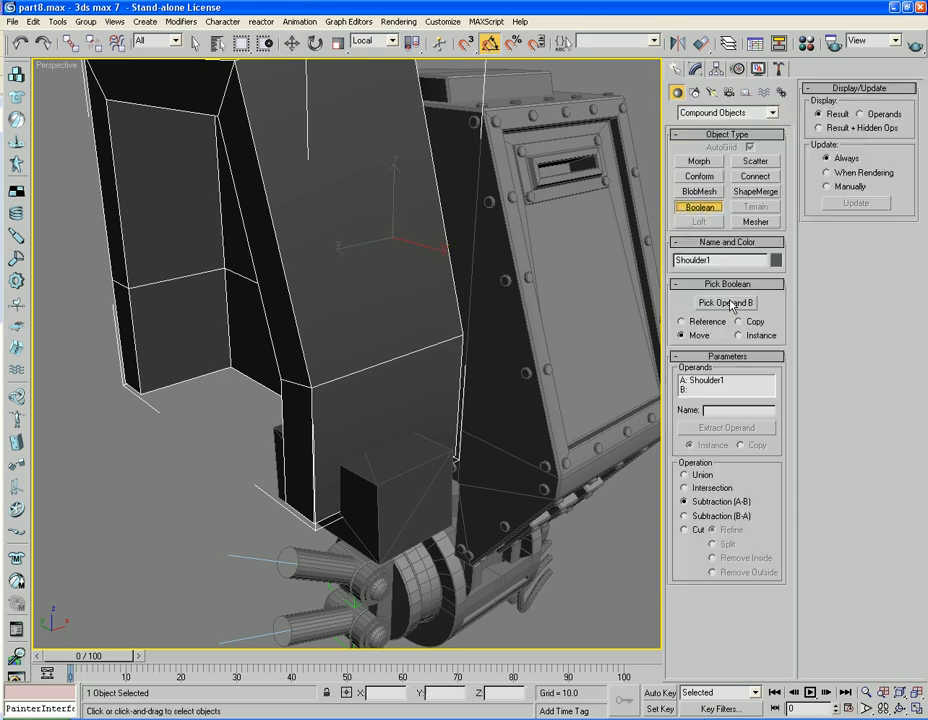
pyautogui.click(728, 302)
pyautogui.click(406, 480)
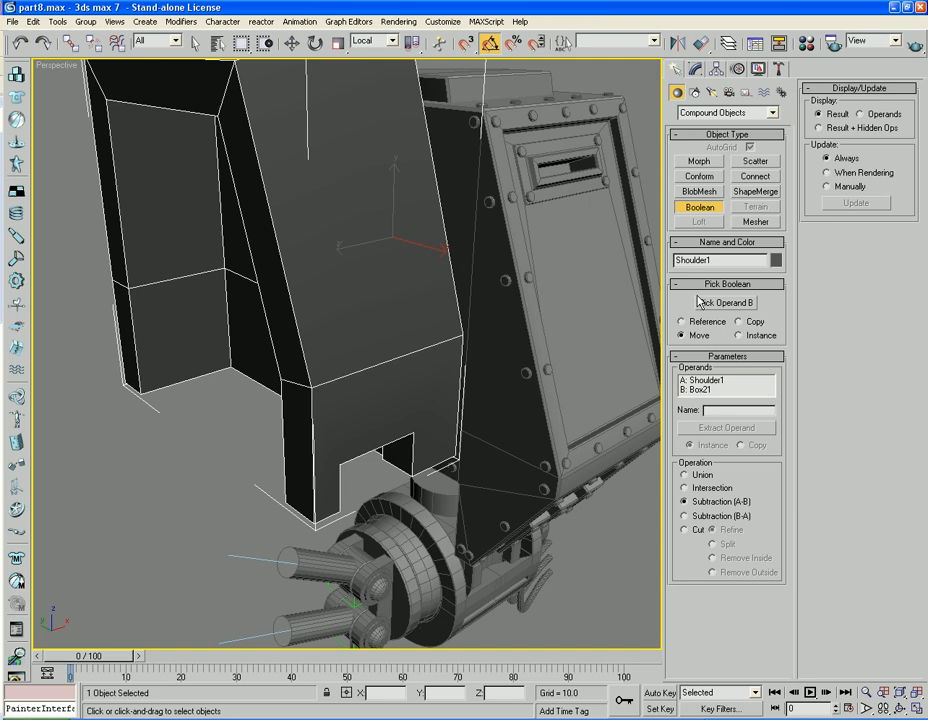
# Leave the Boolean tool and convert the notched shoulder to an Editable Poly.
pyautogui.press('w')
pyautogui.rightClick(331, 320)
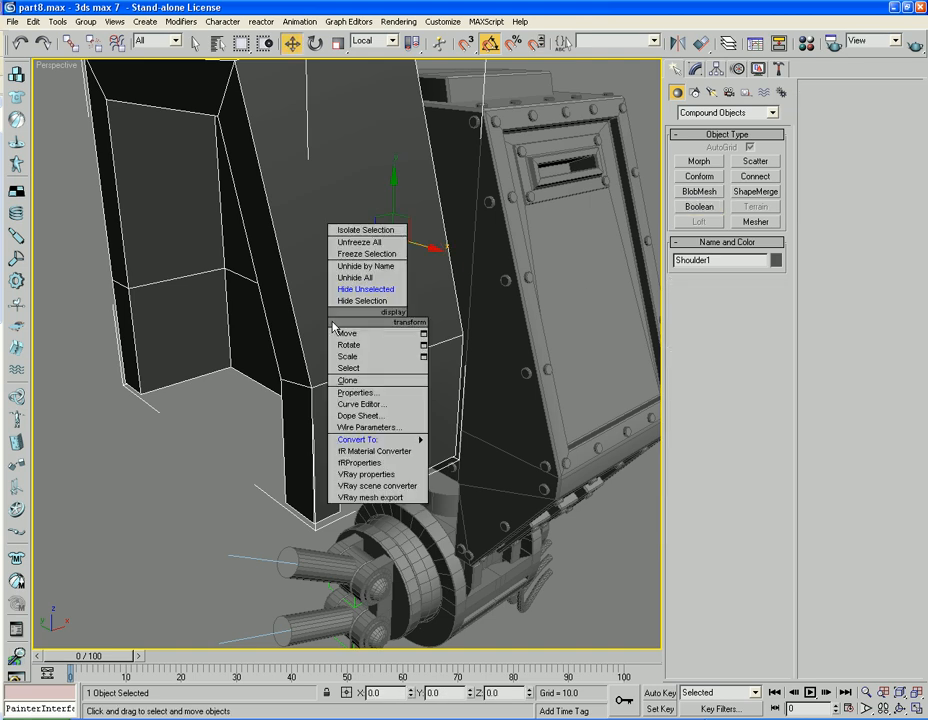
pyautogui.moveTo(352, 443)
pyautogui.click(458, 451)
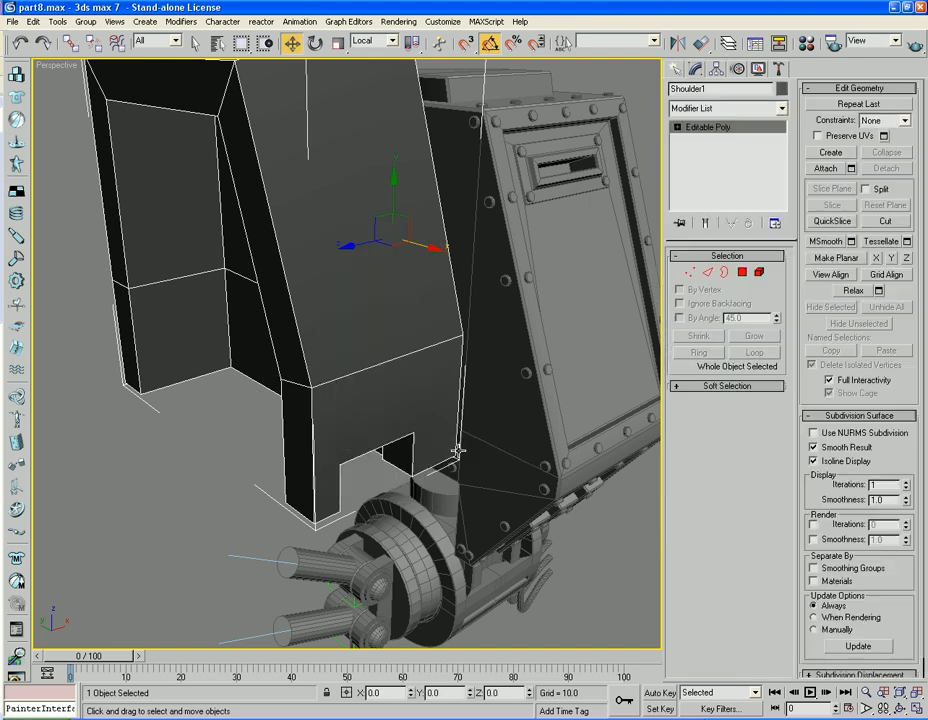
# Examine the notch's vertices and edges from below in shaded and wireframe display.
pyautogui.keyDown('alt'); pyautogui.moveTo(234, 510); pyautogui.dragTo(230, 450, button='middle'); pyautogui.keyUp('alt')
pyautogui.scroll(3, 343, 371)
pyautogui.moveTo(343, 371); pyautogui.dragTo(329, 404, button='middle')
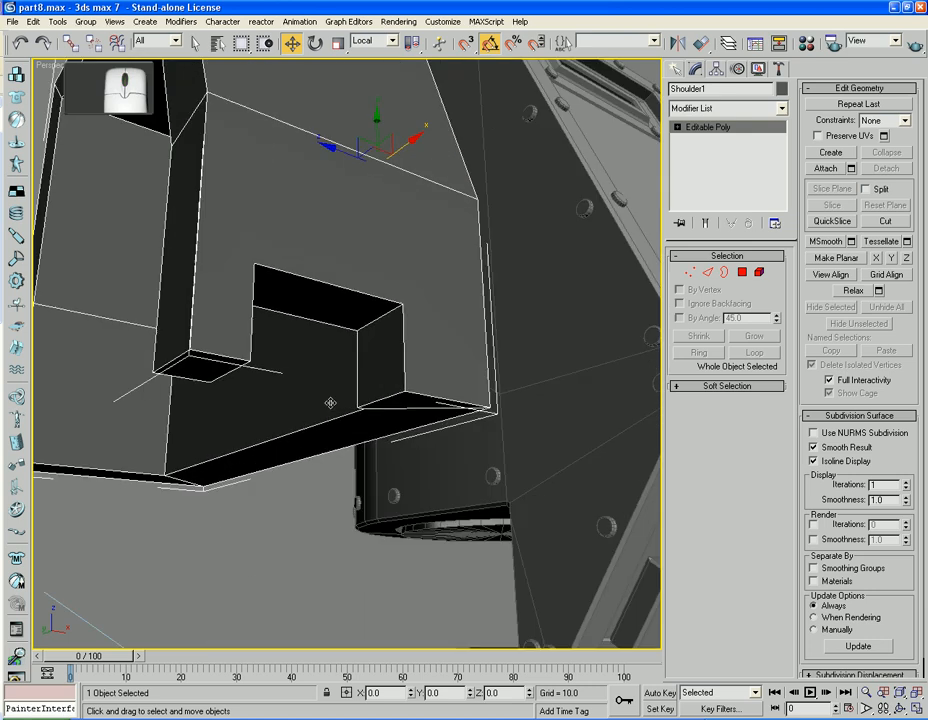
pyautogui.click(691, 273)
pyautogui.keyDown('alt'); pyautogui.moveTo(430, 300); pyautogui.dragTo(331, 309, button='middle'); pyautogui.keyUp('alt')
pyautogui.scroll(3, 331, 309)
pyautogui.moveTo(240, 315); pyautogui.dragTo(395, 312, button='middle')
pyautogui.scroll(2, 319, 331)
pyautogui.keyDown('alt'); pyautogui.moveTo(319, 331); pyautogui.dragTo(311, 281, button='middle'); pyautogui.keyUp('alt')
pyautogui.press('F3')
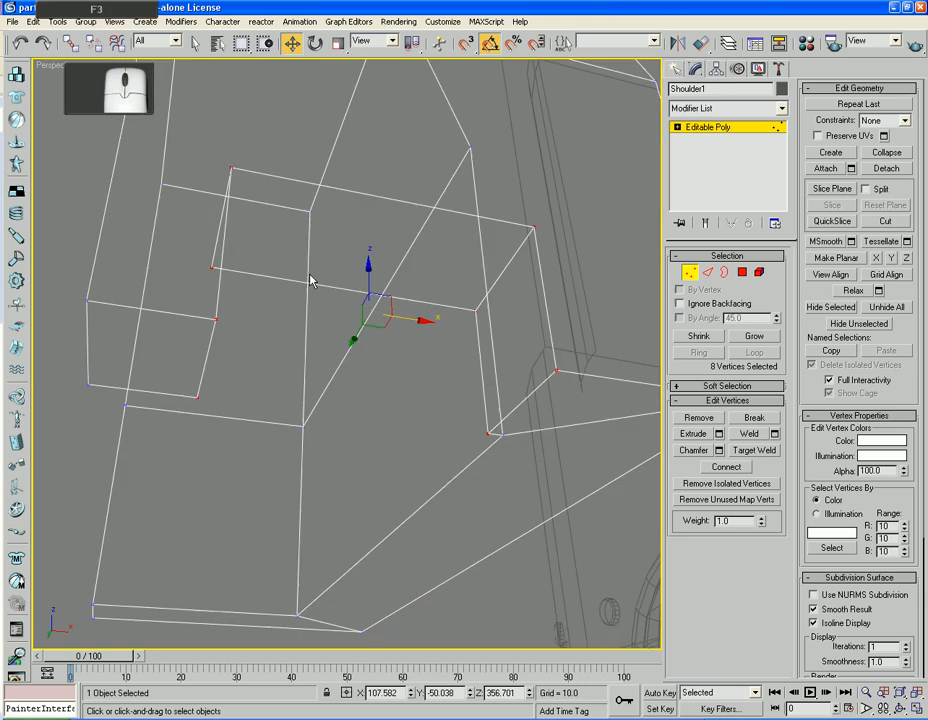
pyautogui.press('F3')
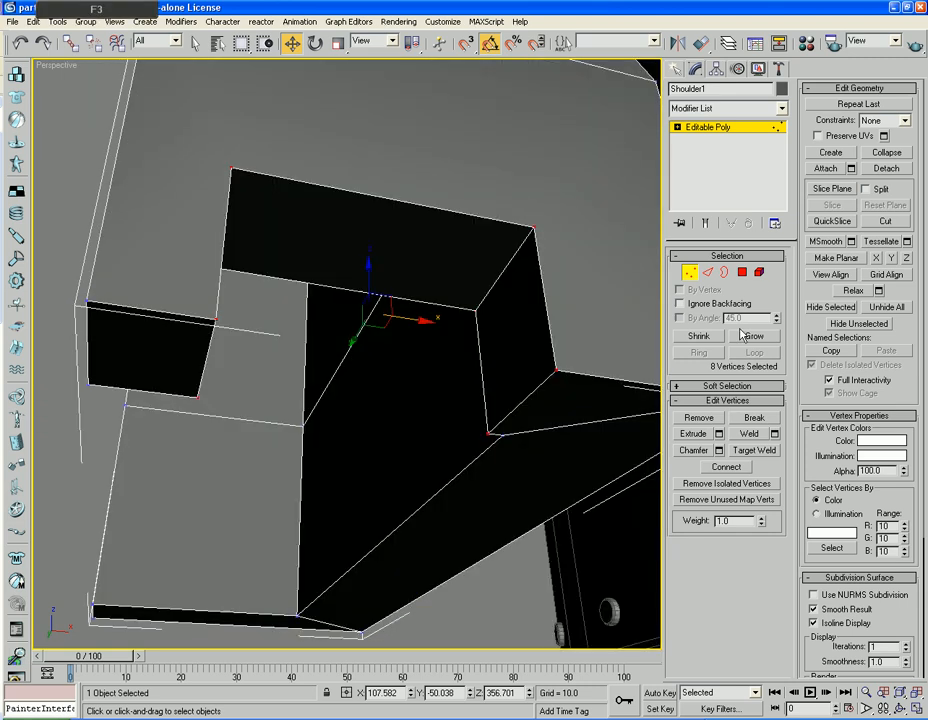
# Leave vertex editing and cut a new edge across the shoulder's lower front face, between the bend and the notch.
pyautogui.click(689, 273)
pyautogui.press('z')
pyautogui.keyDown('alt'); pyautogui.moveTo(286, 309); pyautogui.dragTo(318, 306, button='middle'); pyautogui.keyUp('alt')
pyautogui.moveTo(393, 320); pyautogui.dragTo(363, 306, button='middle')
pyautogui.scroll(3, 375, 321)
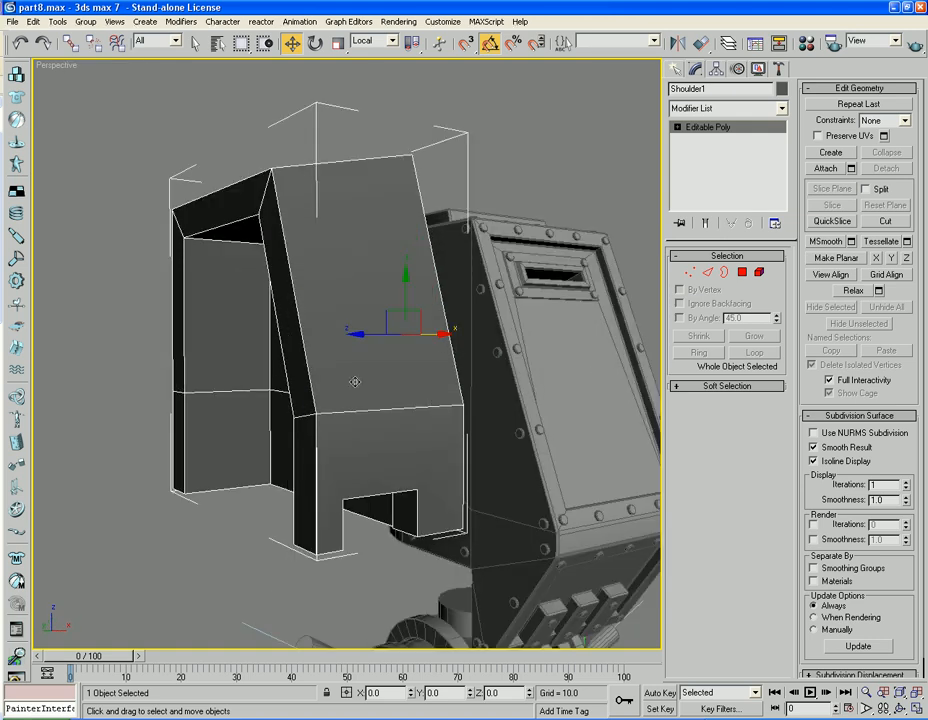
pyautogui.keyDown('alt'); pyautogui.moveTo(354, 382); pyautogui.dragTo(356, 380, button='middle'); pyautogui.keyUp('alt')
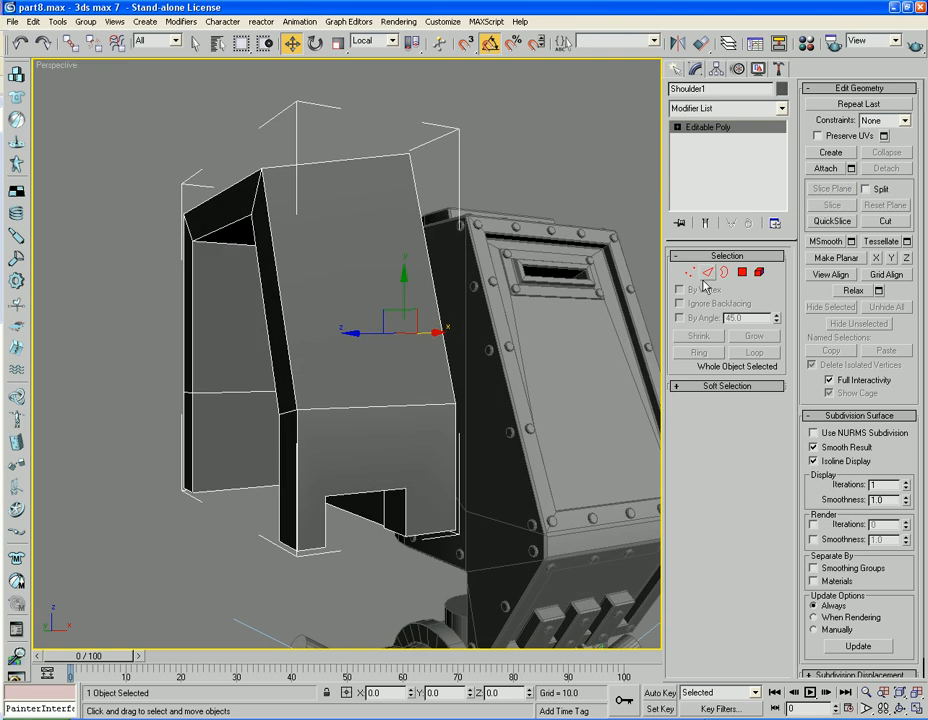
pyautogui.click(898, 223)
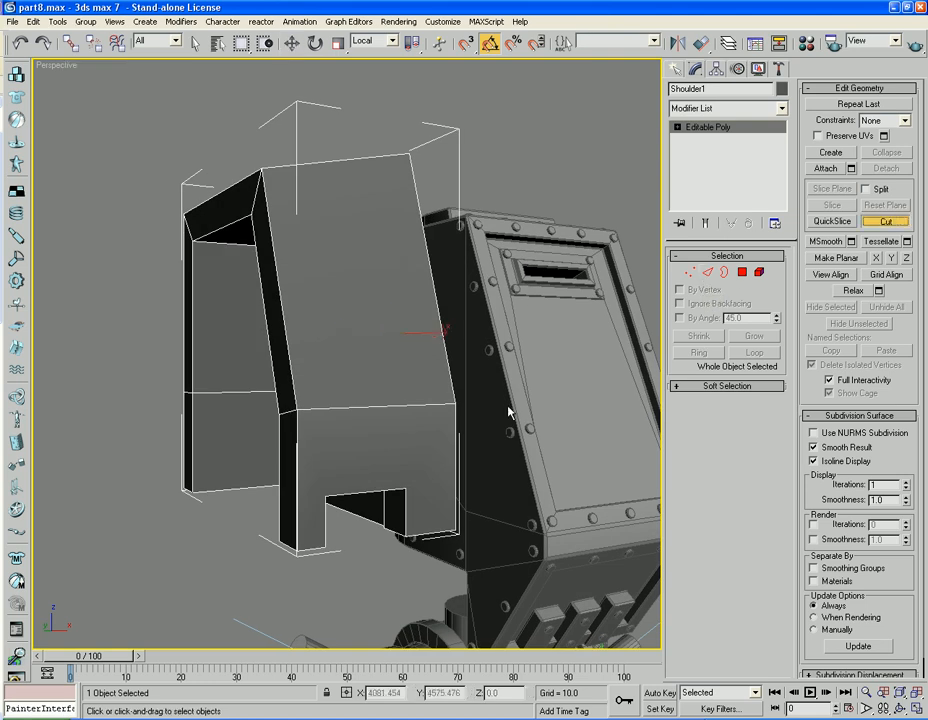
pyautogui.click(456, 441)
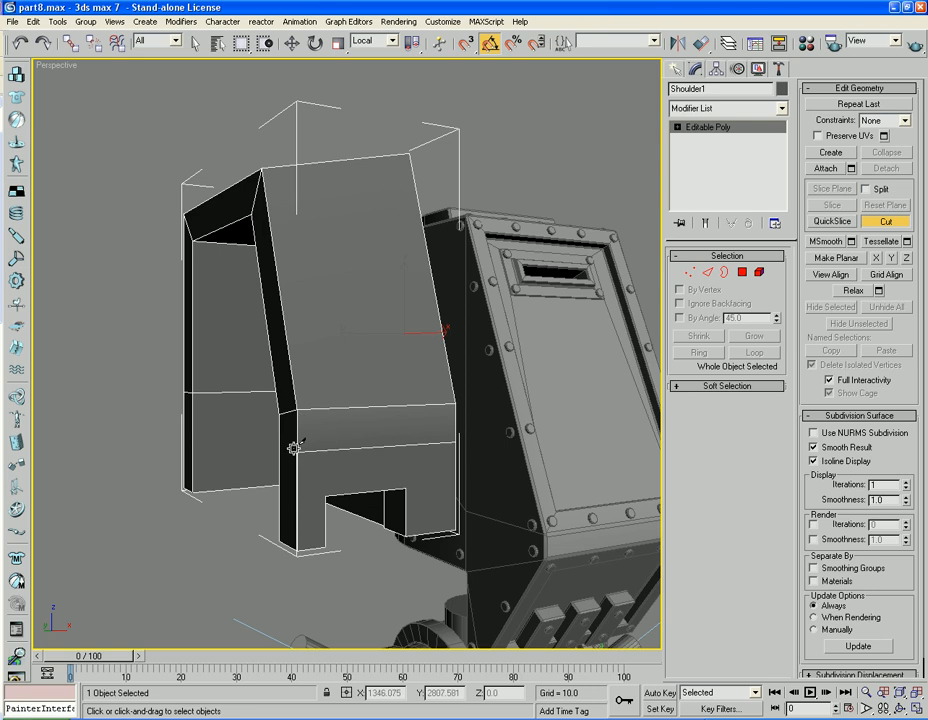
pyautogui.click(293, 448)
pyautogui.press('w')
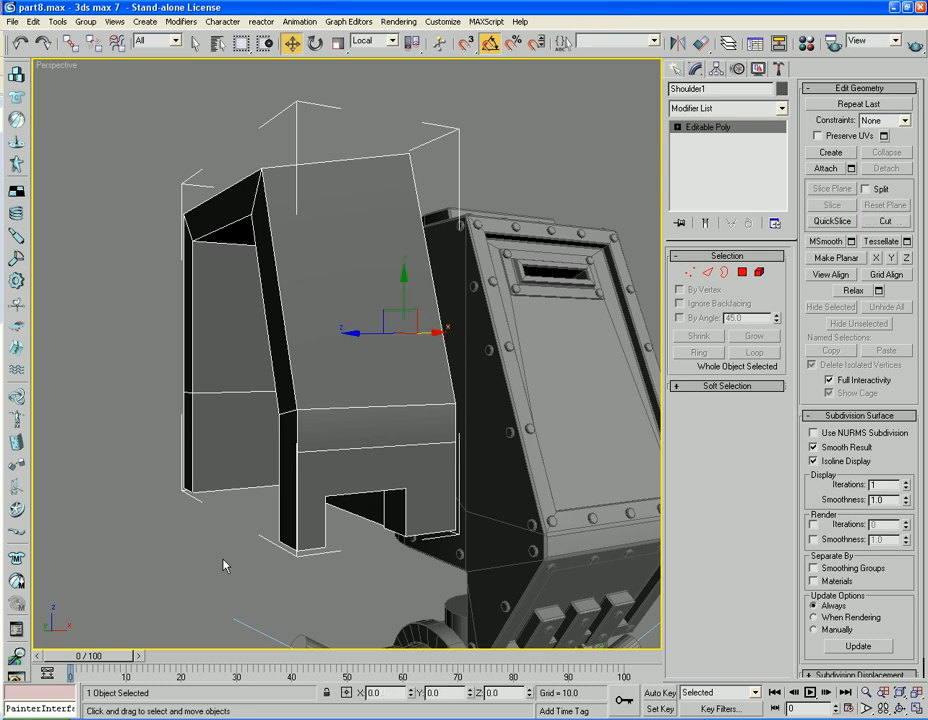
# Select the new edge above the notch and move it down along Z by about 8.9.
pyautogui.keyDown('alt'); pyautogui.moveTo(185, 549); pyautogui.dragTo(343, 468, button='middle'); pyautogui.keyUp('alt')
pyautogui.keyDown('alt'); pyautogui.moveTo(483, 413); pyautogui.dragTo(409, 375, button='middle'); pyautogui.keyUp('alt')
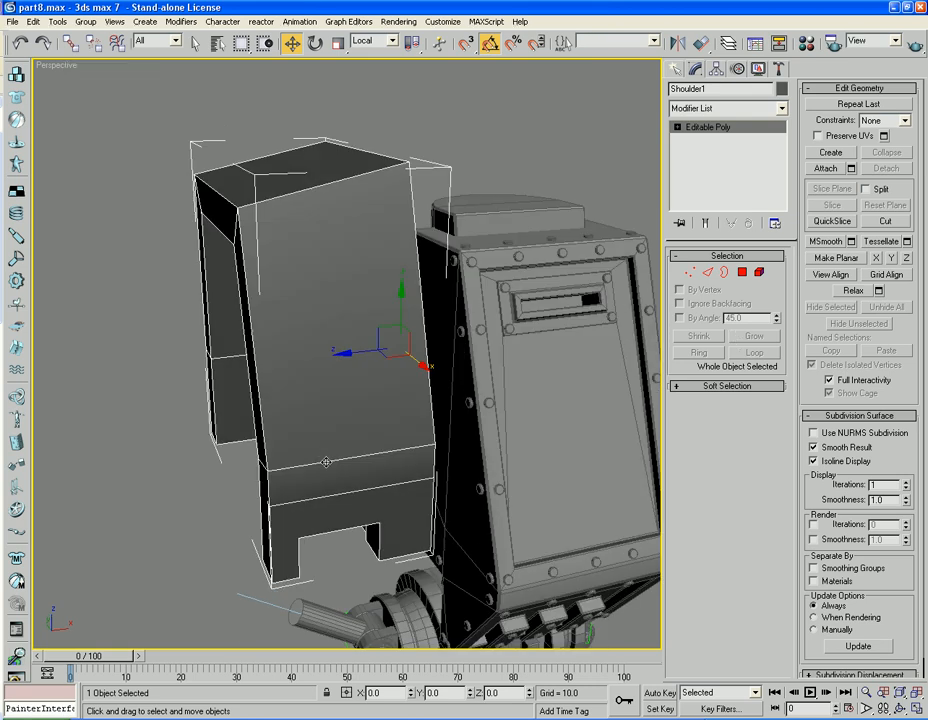
pyautogui.keyDown('alt'); pyautogui.moveTo(392, 469); pyautogui.dragTo(455, 462, button='middle'); pyautogui.keyUp('alt')
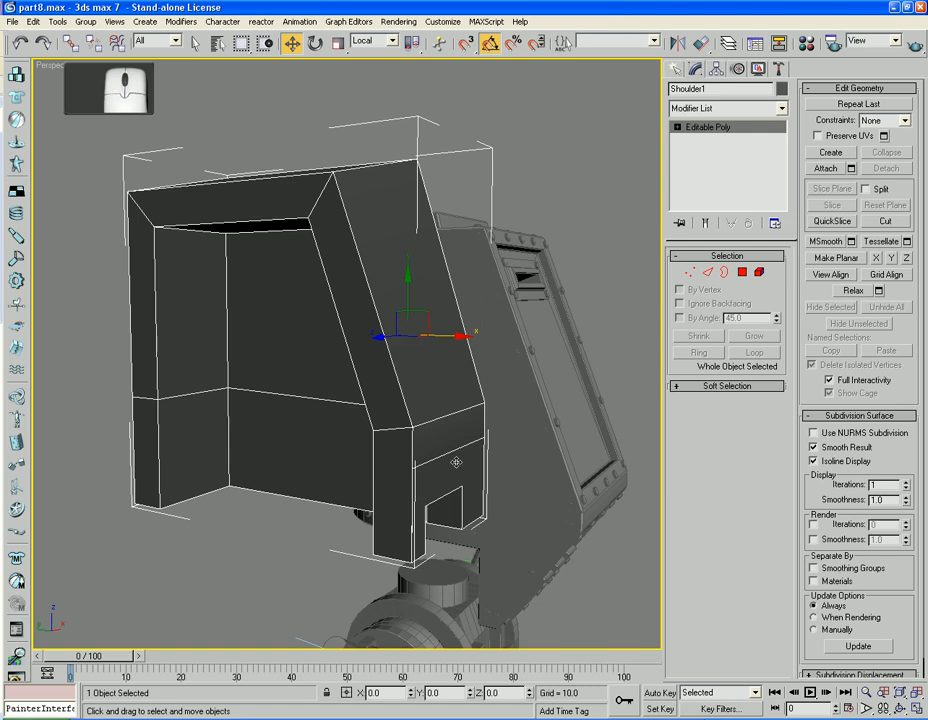
pyautogui.press('2')
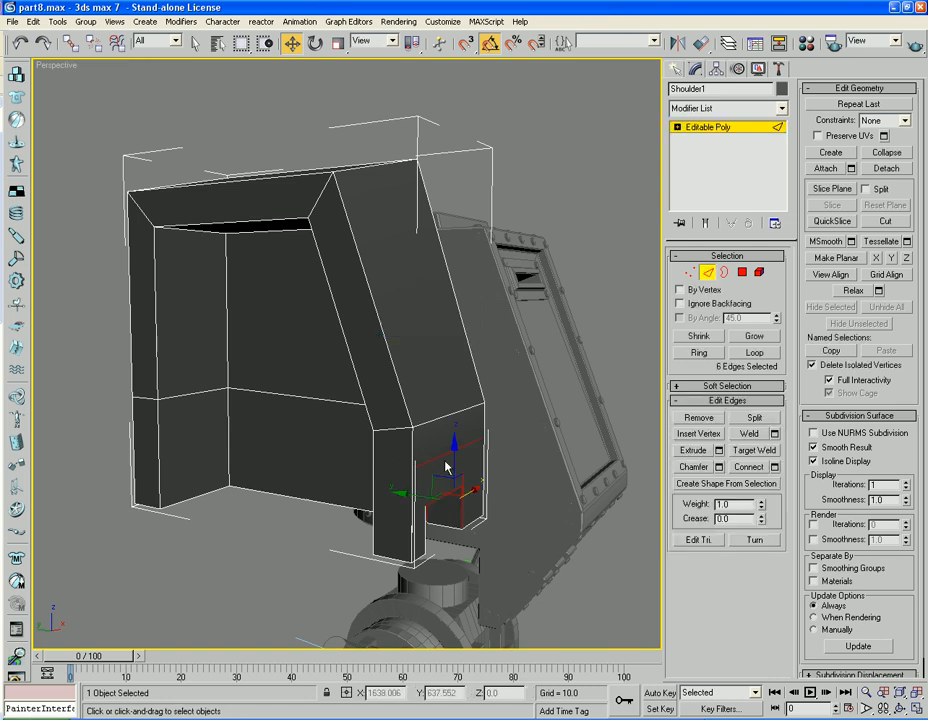
pyautogui.click(456, 414)
pyautogui.moveTo(452, 412); pyautogui.dragTo(452, 429)
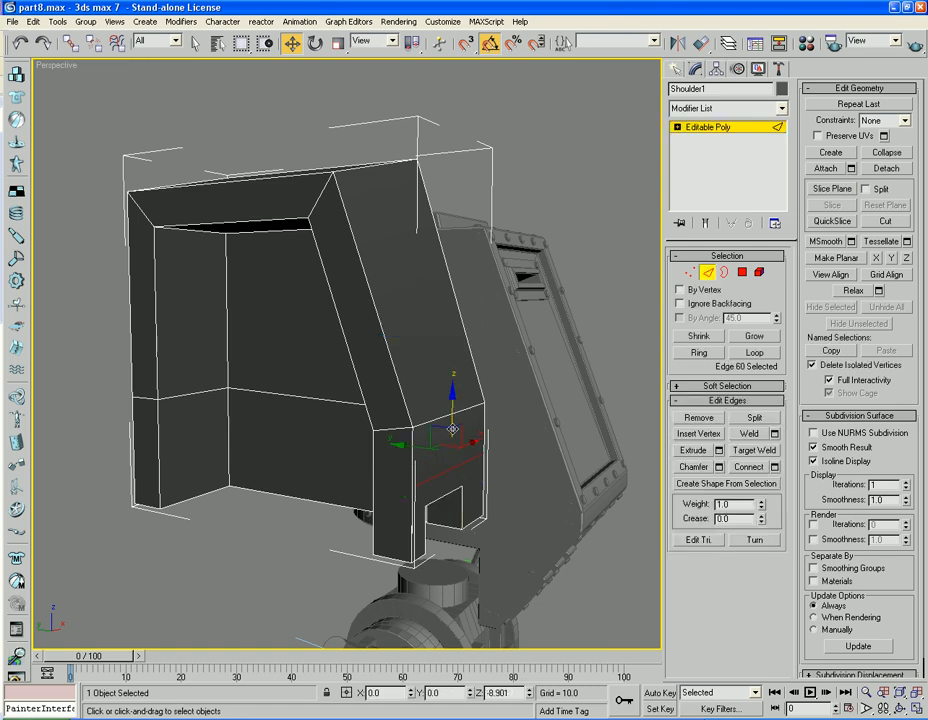
# Try to inset the sloped front polygon and the one below it as a group by 5.06.
pyautogui.keyDown('alt'); pyautogui.moveTo(435, 369); pyautogui.dragTo(428, 383, button='middle'); pyautogui.keyUp('alt')
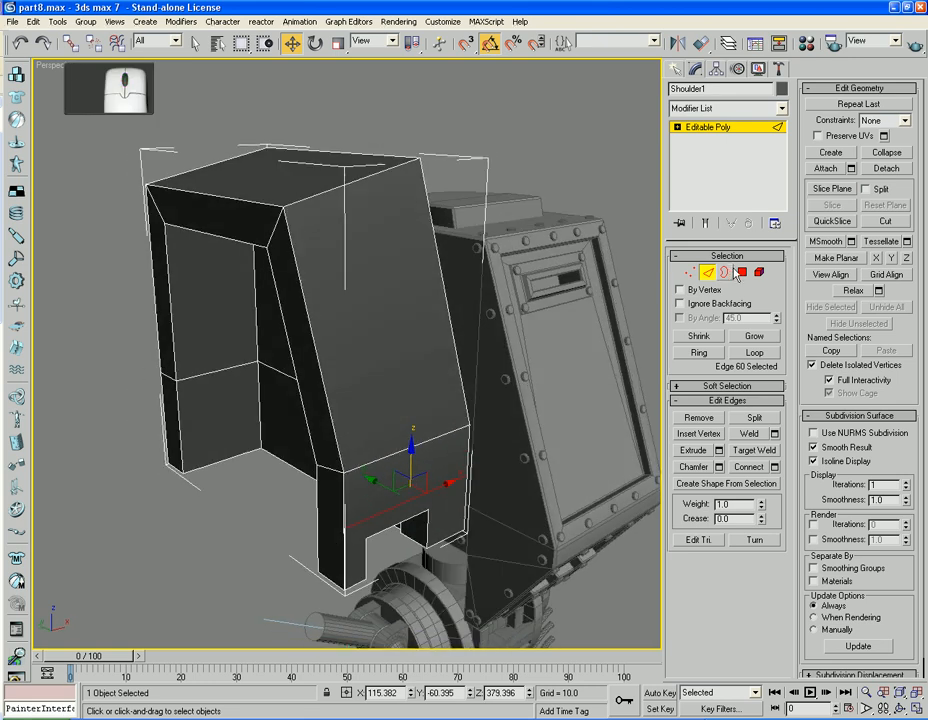
pyautogui.click(741, 272)
pyautogui.click(394, 413)
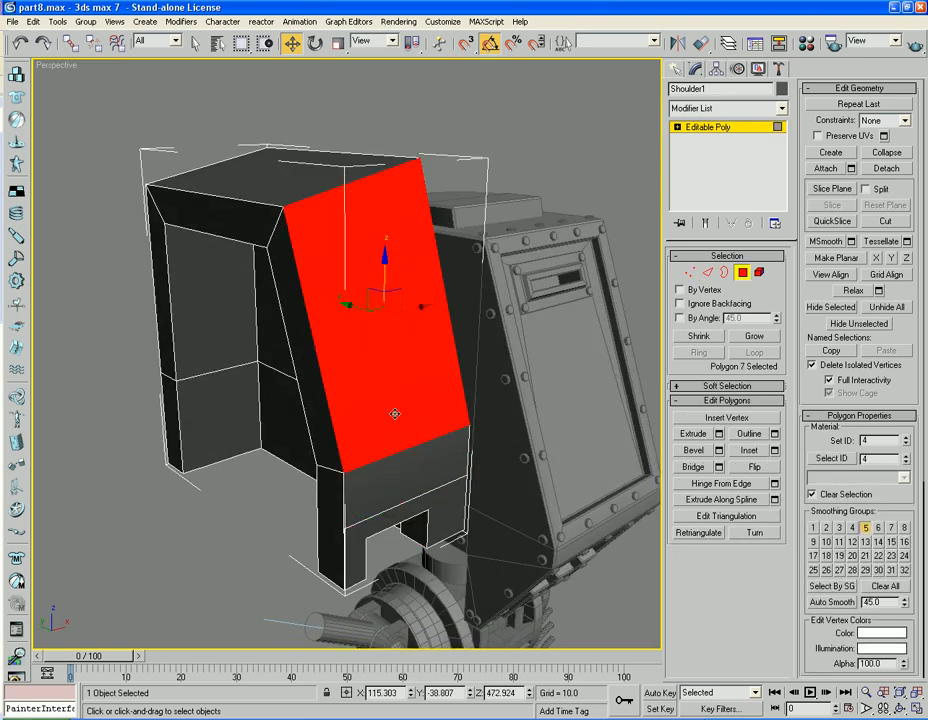
pyautogui.keyDown('ctrl'); pyautogui.click(408, 492); pyautogui.keyUp('ctrl')
pyautogui.click(774, 451)
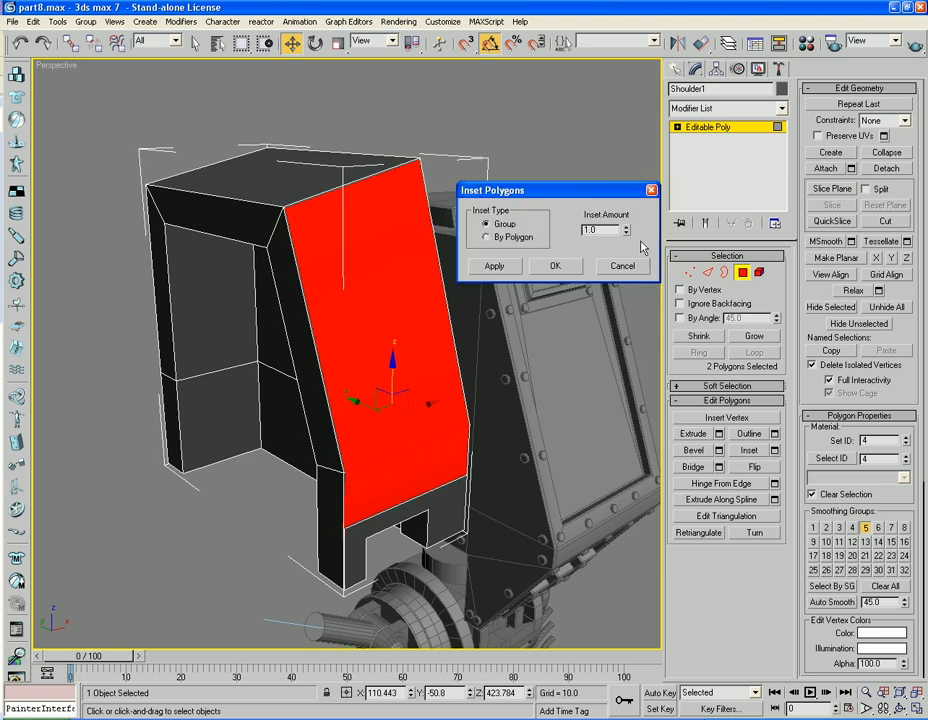
pyautogui.moveTo(626, 233); pyautogui.dragTo(628, 668)
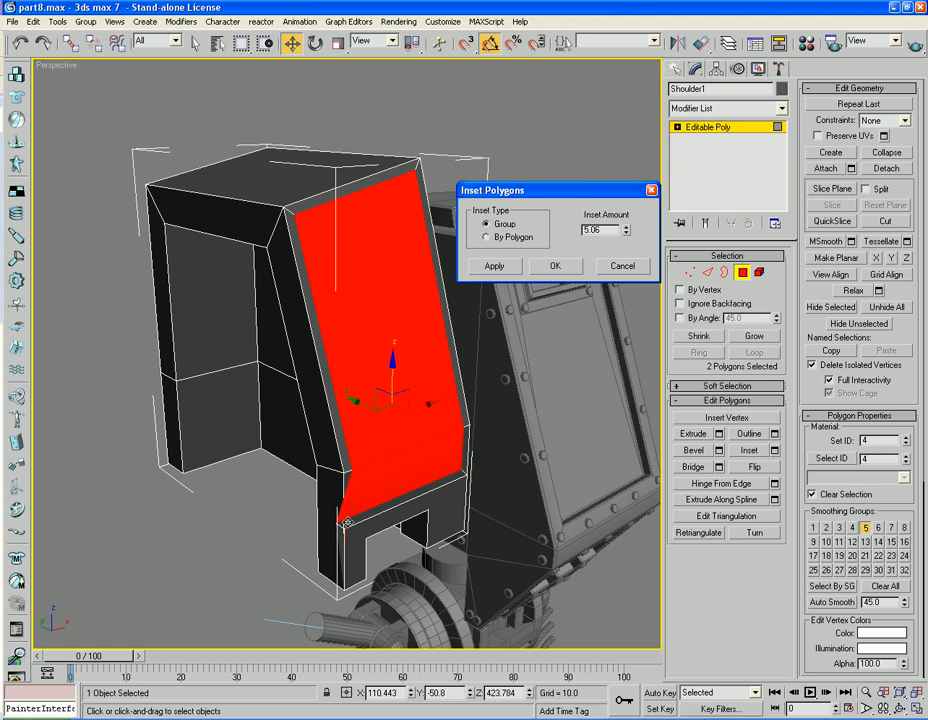
pyautogui.hotkey('ctrl', 'z')
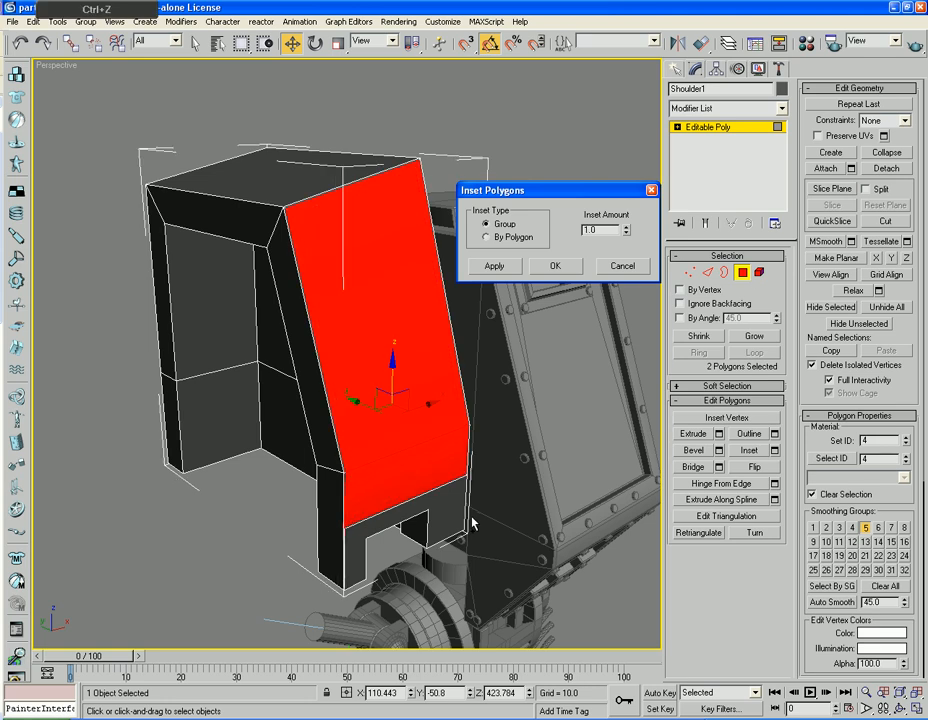
pyautogui.click(622, 265)
# Test-move the cut edge above the notch to check how its end joins the side edge, and undo the move.
pyautogui.scroll(6, 234, 540)
pyautogui.scroll(-6, 327, 414)
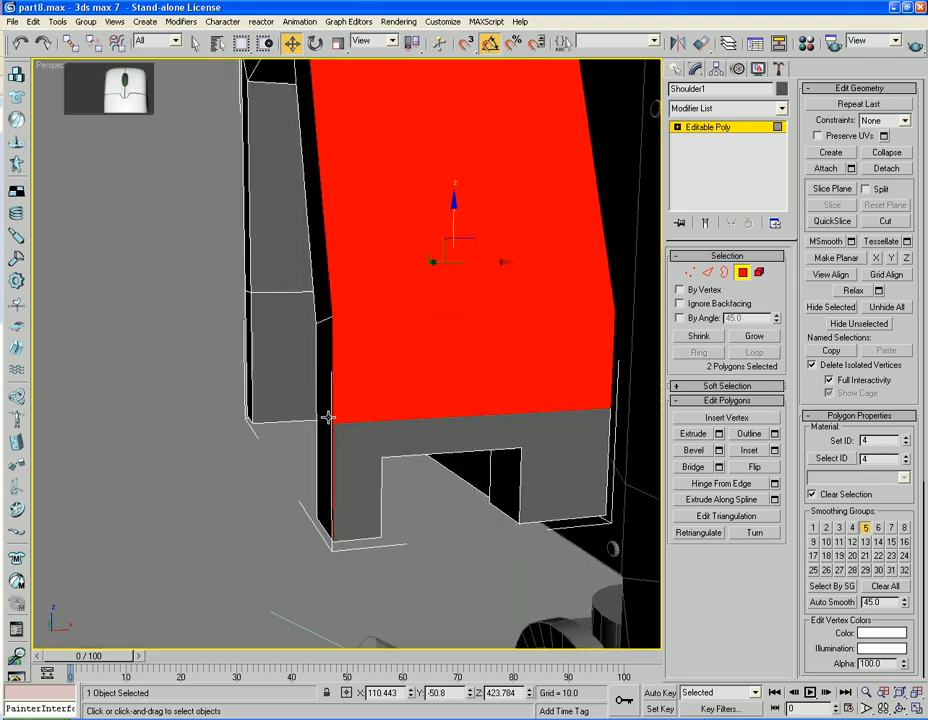
pyautogui.scroll(5, 336, 420)
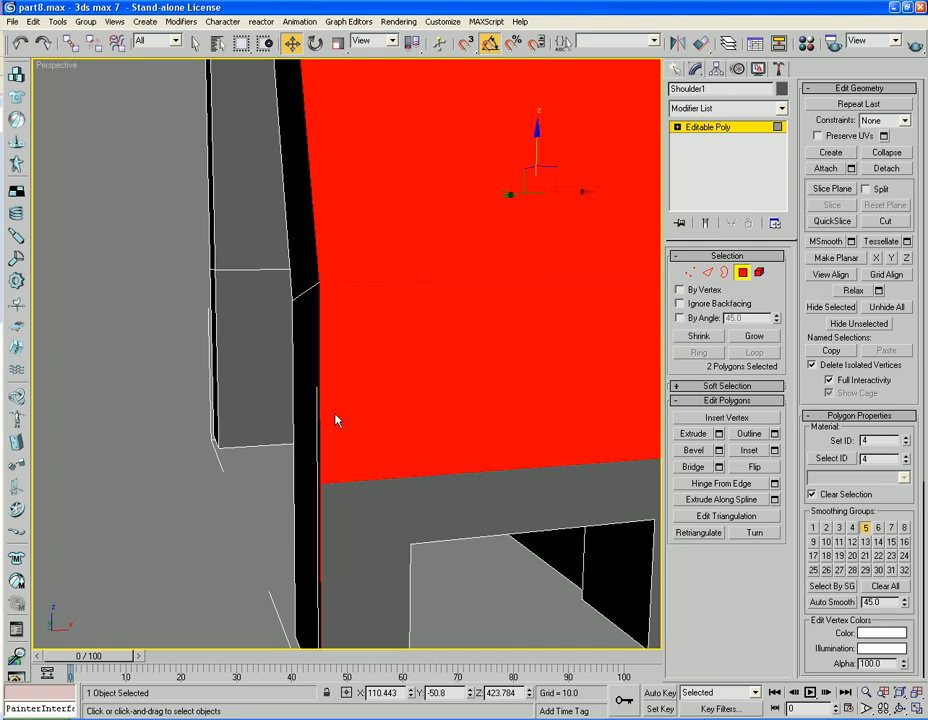
pyautogui.click(689, 272)
pyautogui.click(362, 497)
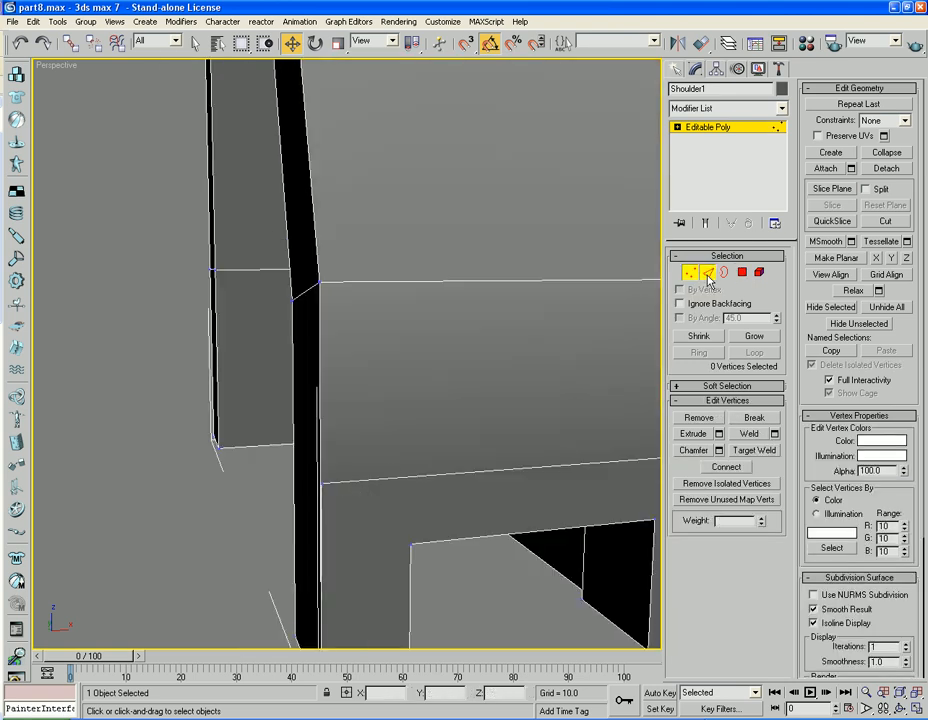
pyautogui.click(708, 272)
pyautogui.click(362, 480)
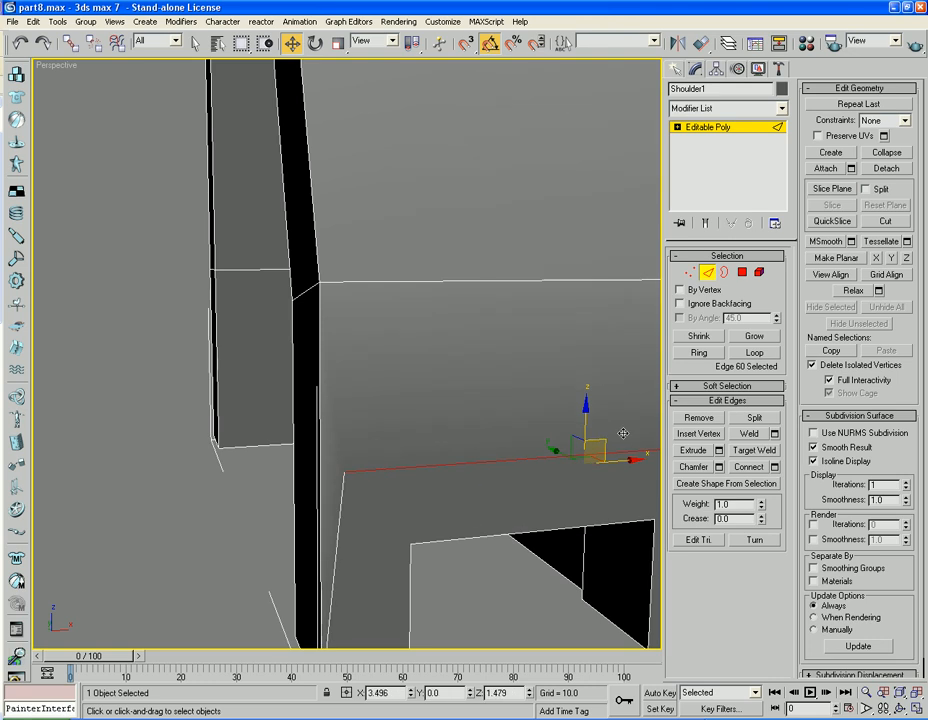
pyautogui.moveTo(623, 433)
pyautogui.mouseDown()
pyautogui.moveTo(616, 437)
pyautogui.moveTo(613, 420)
pyautogui.moveTo(615, 434)
pyautogui.mouseUp()
pyautogui.scroll(-2, 582, 427)
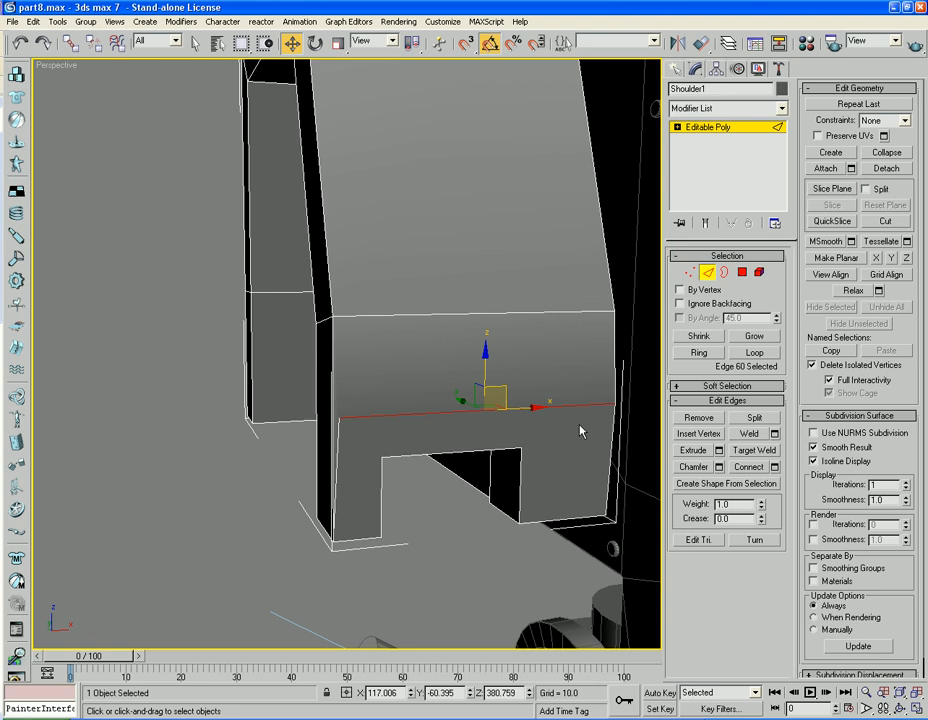
pyautogui.hotkey('ctrl', 'z')
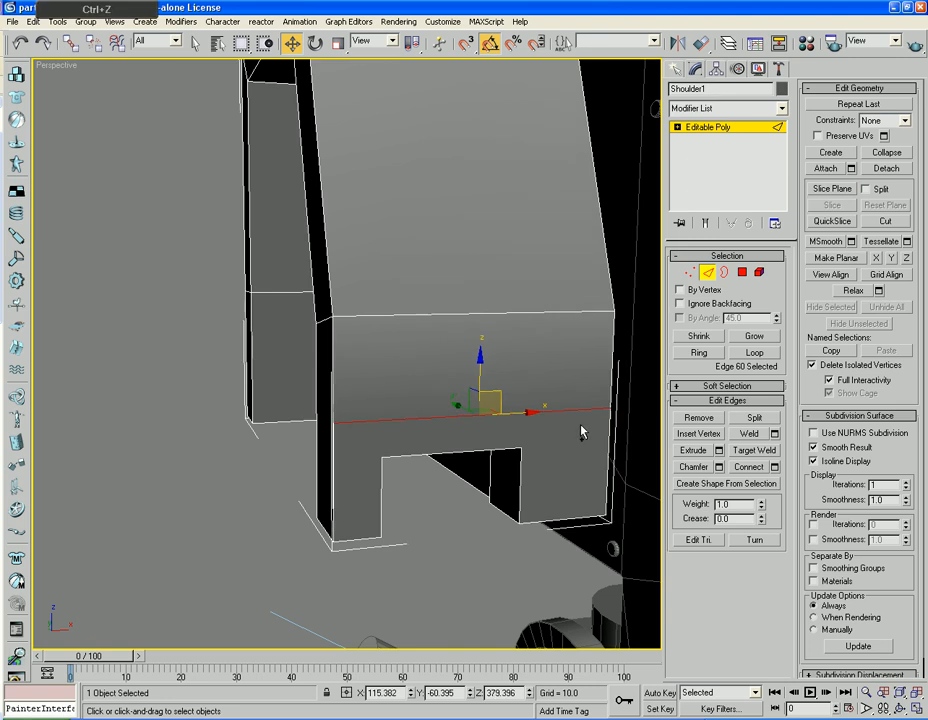
# Try to cut an edge from the end vertex of the edge above the notch across the shoulder's narrow side face.
pyautogui.scroll(5, 435, 474)
pyautogui.scroll(-3, 456, 425)
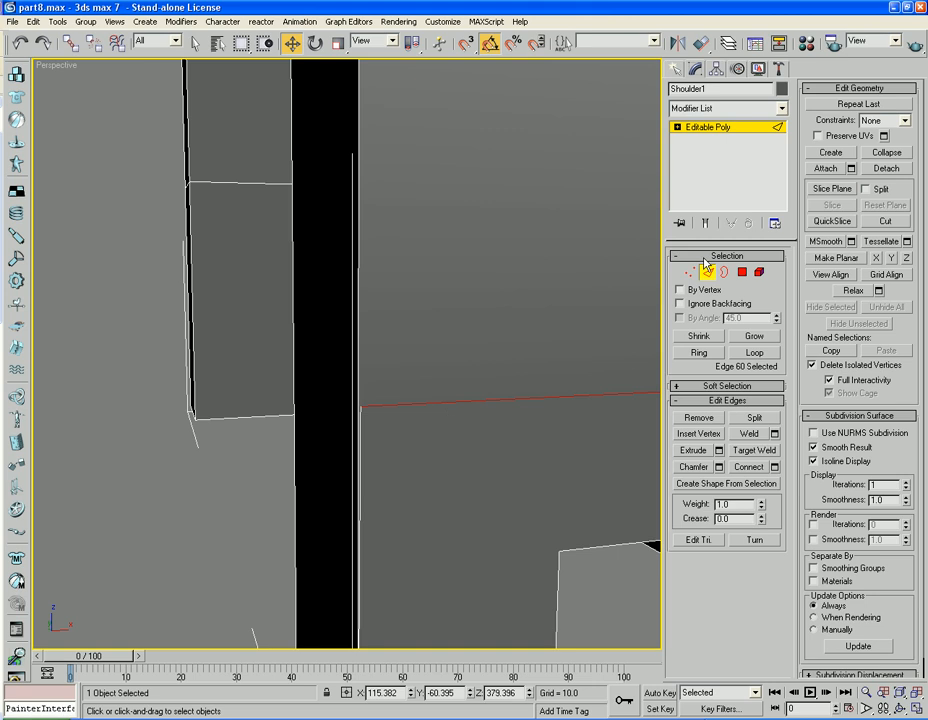
pyautogui.click(689, 272)
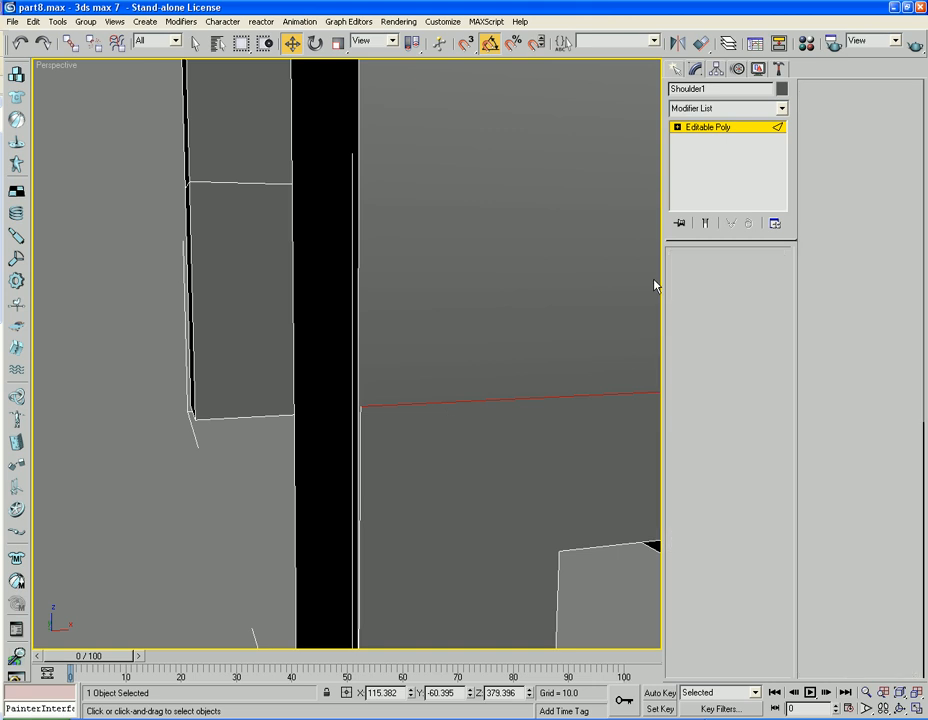
pyautogui.click(362, 407)
pyautogui.scroll(2, 381, 421)
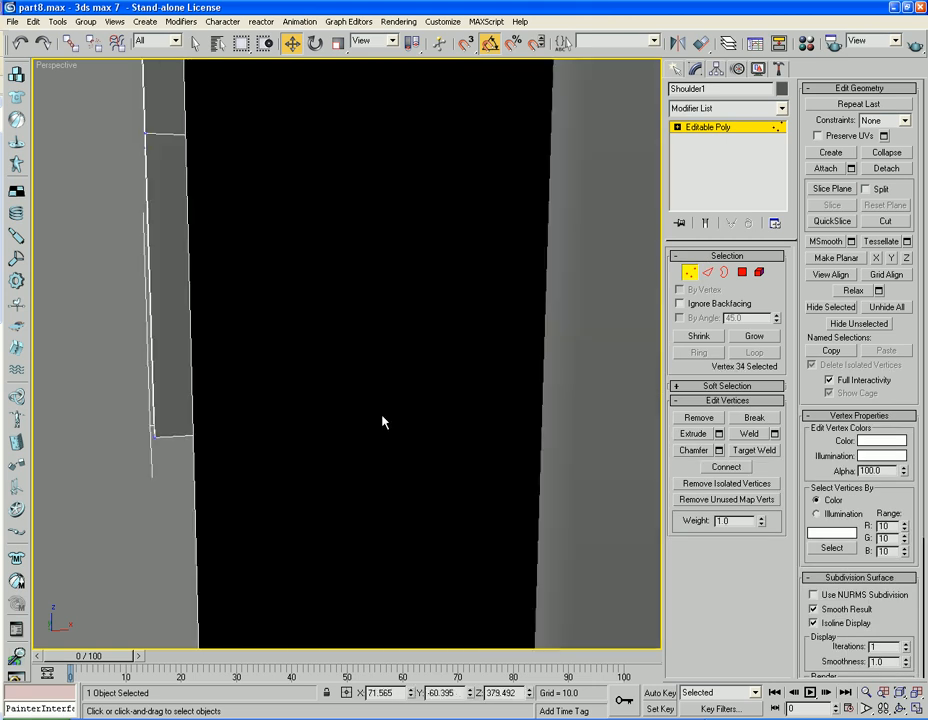
pyautogui.moveTo(451, 493); pyautogui.dragTo(440, 464, button='middle')
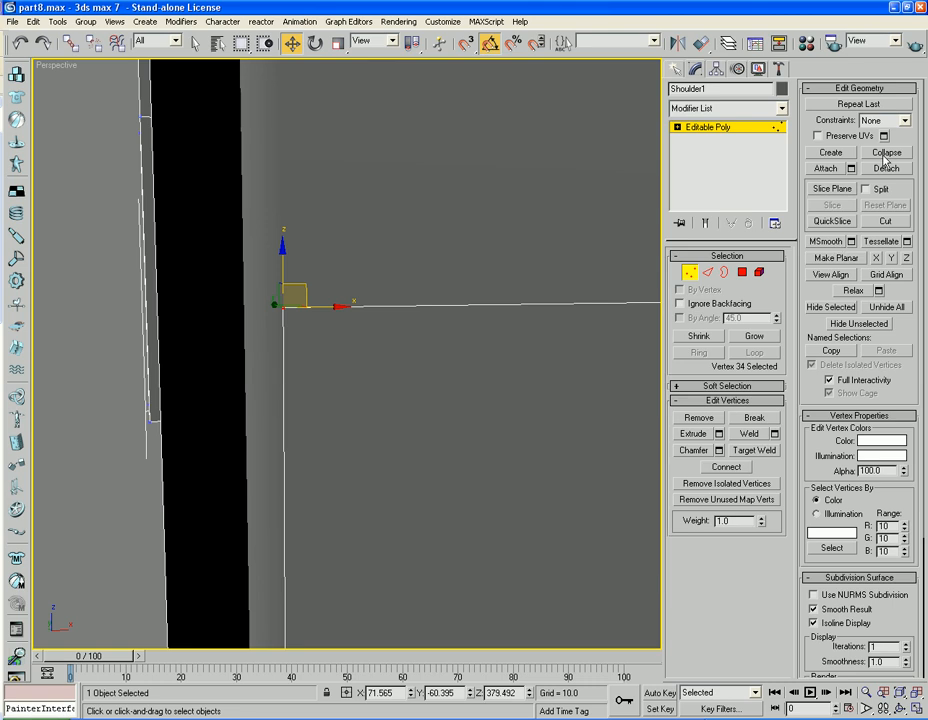
pyautogui.click(887, 223)
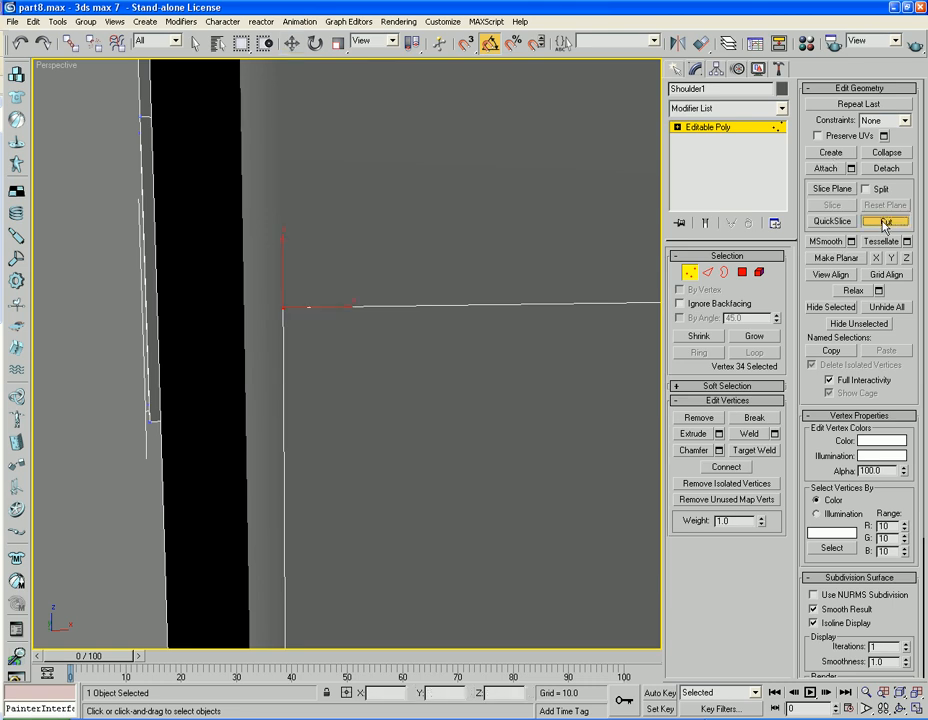
pyautogui.click(283, 307)
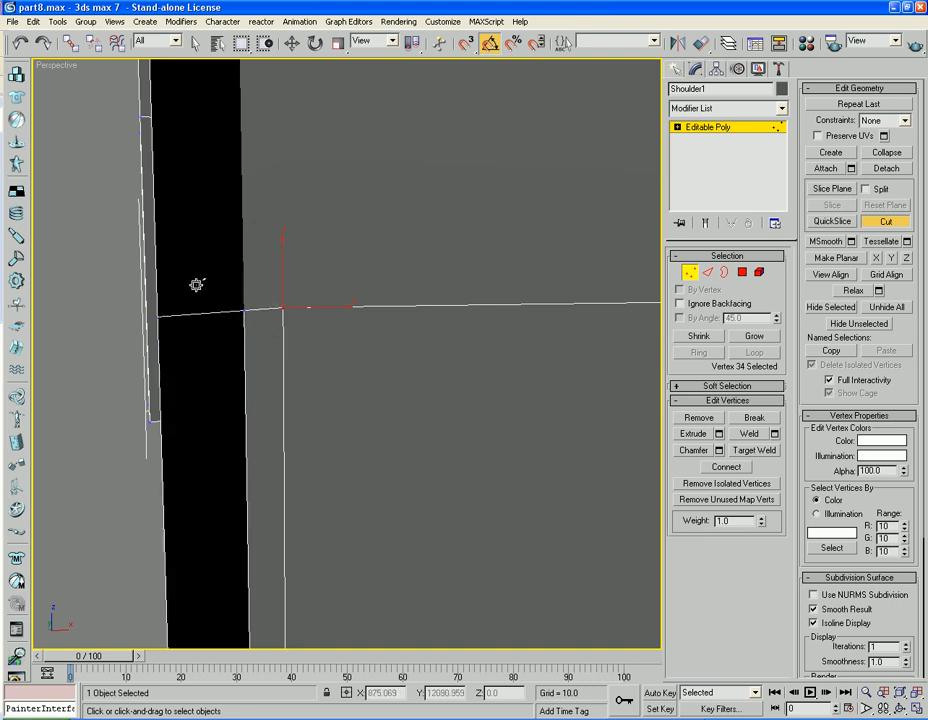
pyautogui.rightClick(163, 281)
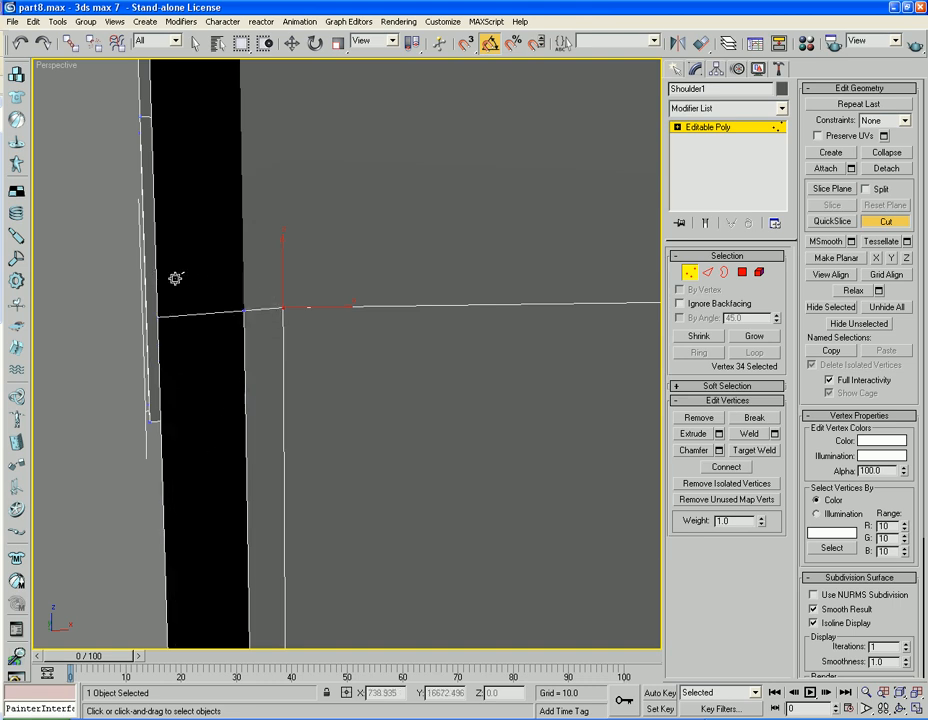
pyautogui.hotkey('ctrl', 'z')
pyautogui.hotkey('ctrl', 'z')
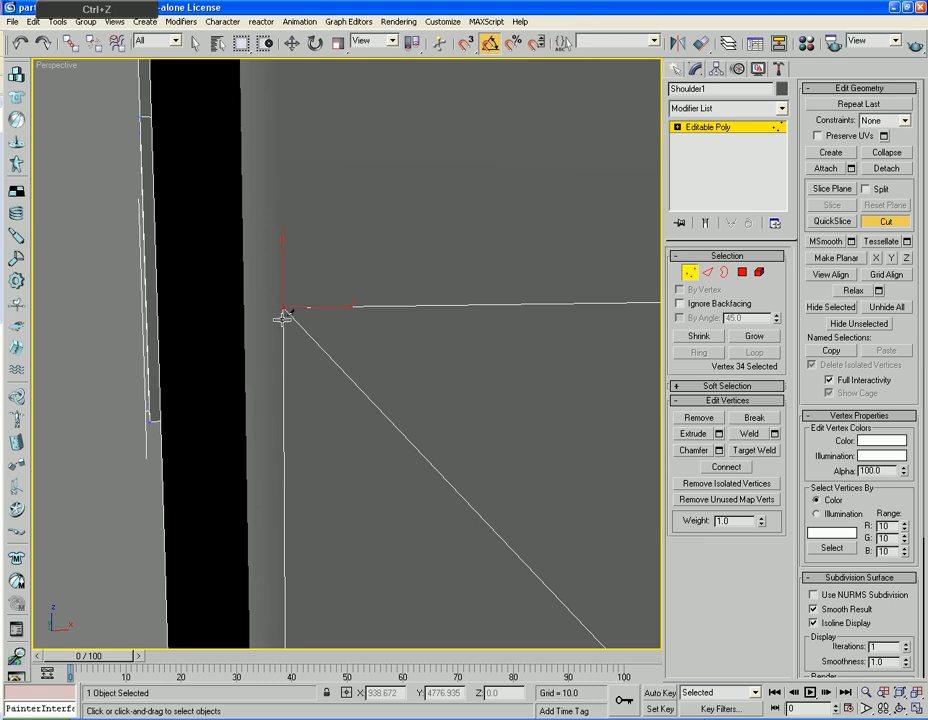
pyautogui.hotkey('ctrl', 'z')
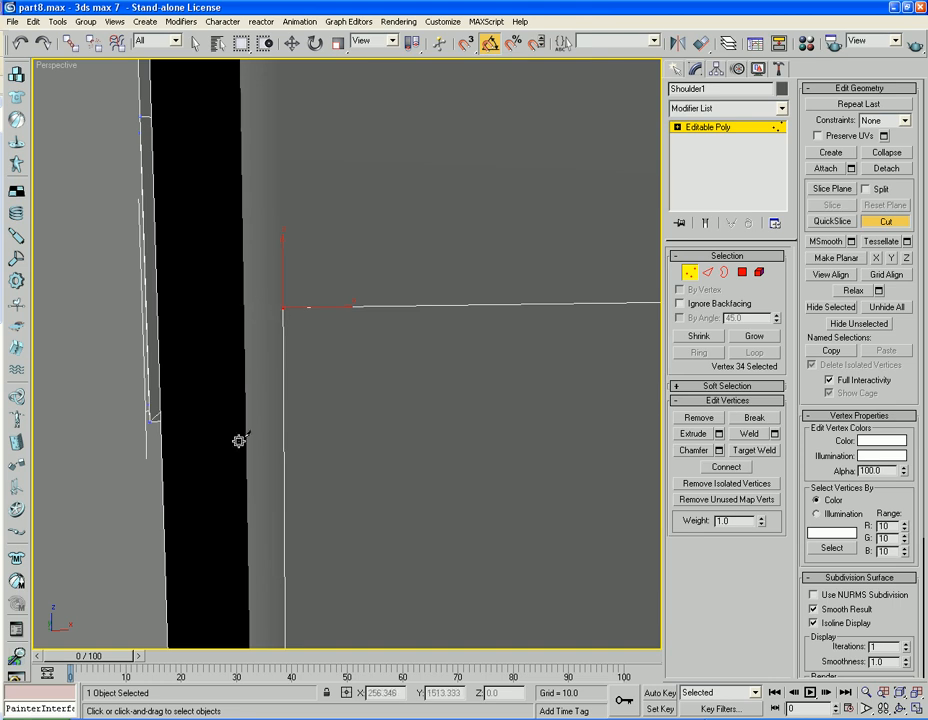
pyautogui.hotkey('ctrl', 'z')
# Undo back past the cut edge above the notch, restoring the lower front face to one polygon.
pyautogui.scroll(-6, 275, 435)
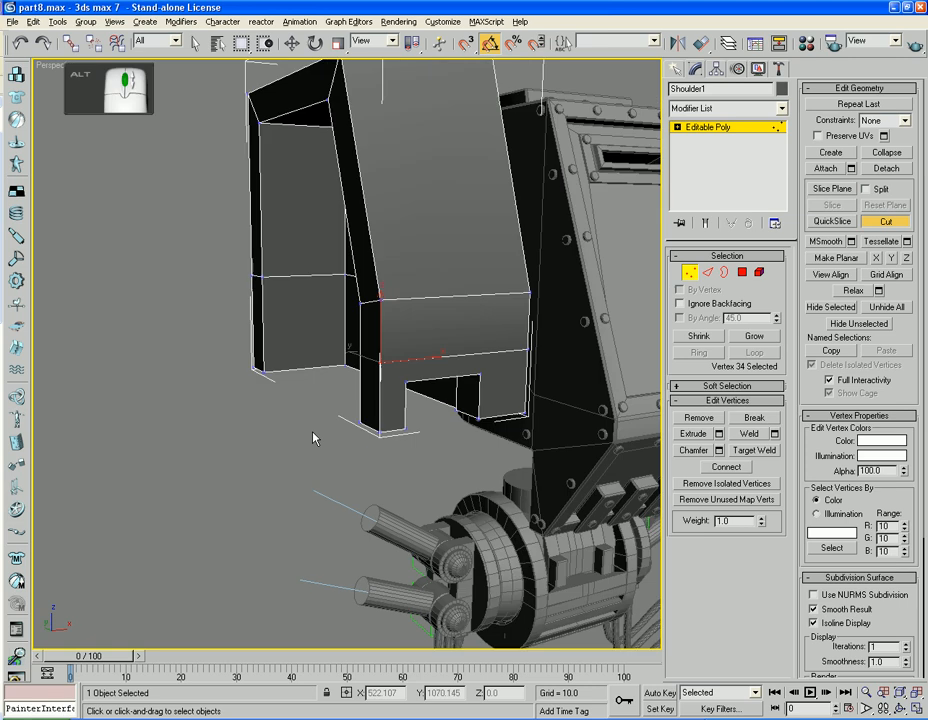
pyautogui.scroll(5, 404, 445)
pyautogui.hotkey('ctrl', 'z')
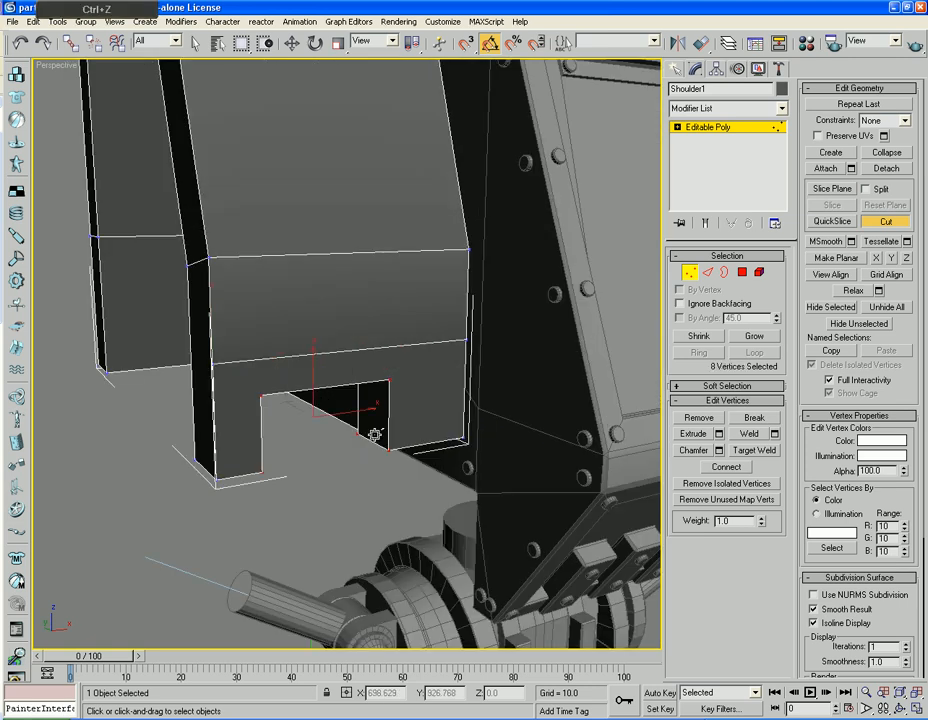
pyautogui.hotkey('ctrl', 'z')
pyautogui.hotkey('ctrl', 'z')
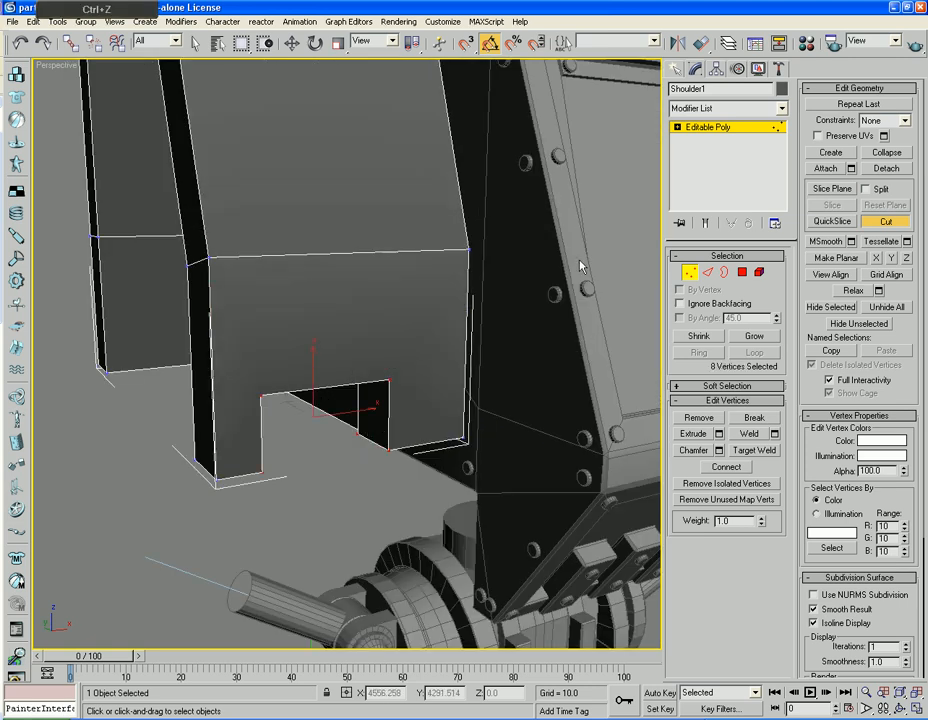
# Connect the lower front face's two vertical side edges with a new edge and move it down along Z by about 1.2.
pyautogui.scroll(3, 309, 301)
pyautogui.click(708, 273)
pyautogui.press('w')
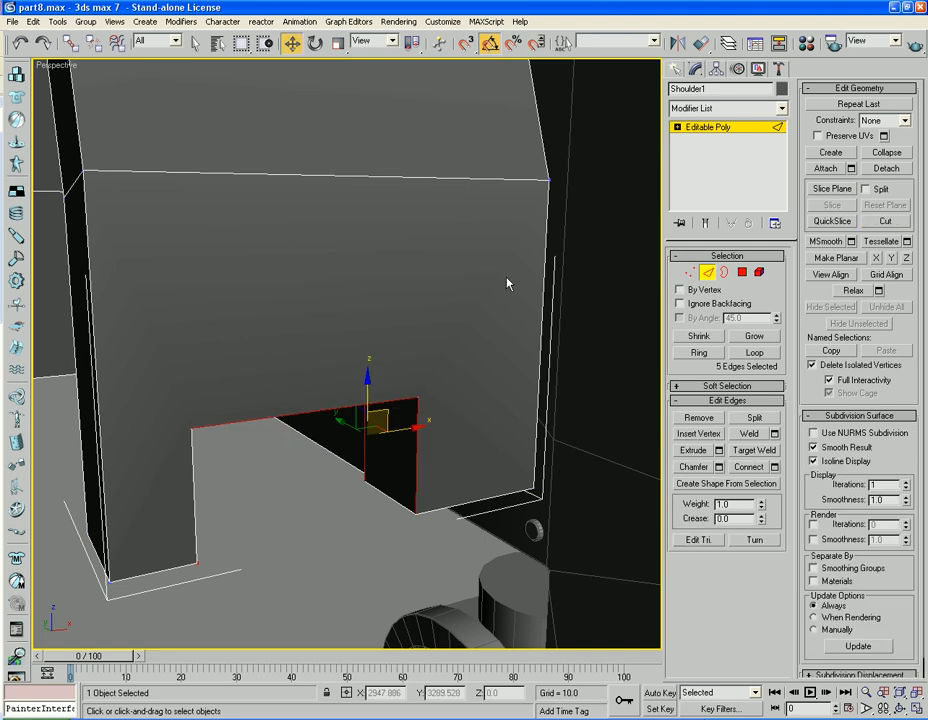
pyautogui.click(547, 265)
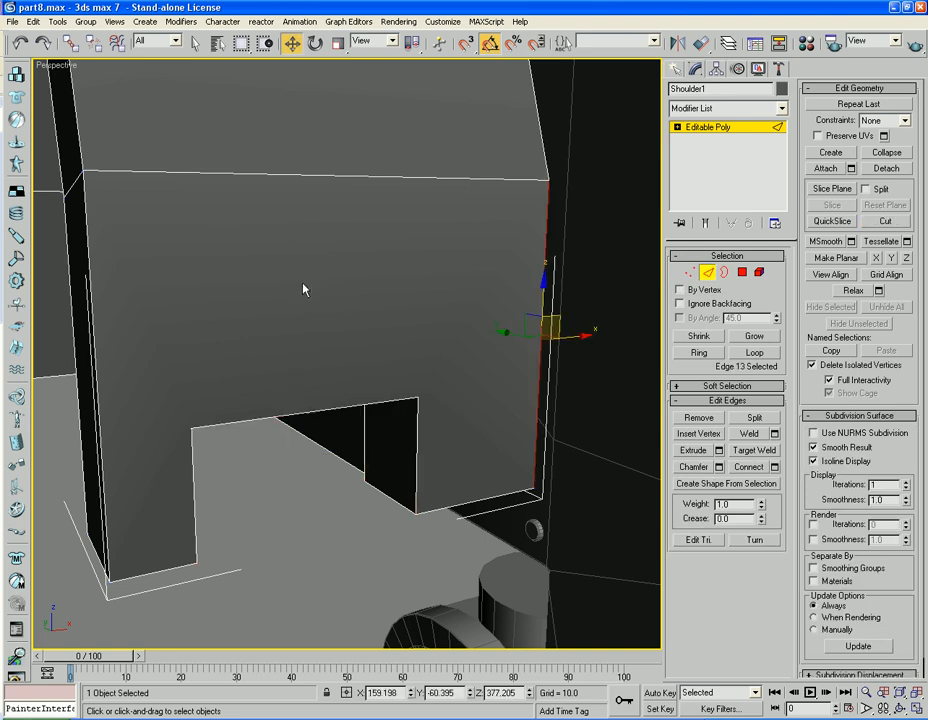
pyautogui.keyDown('ctrl'); pyautogui.click(89, 285); pyautogui.keyUp('ctrl')
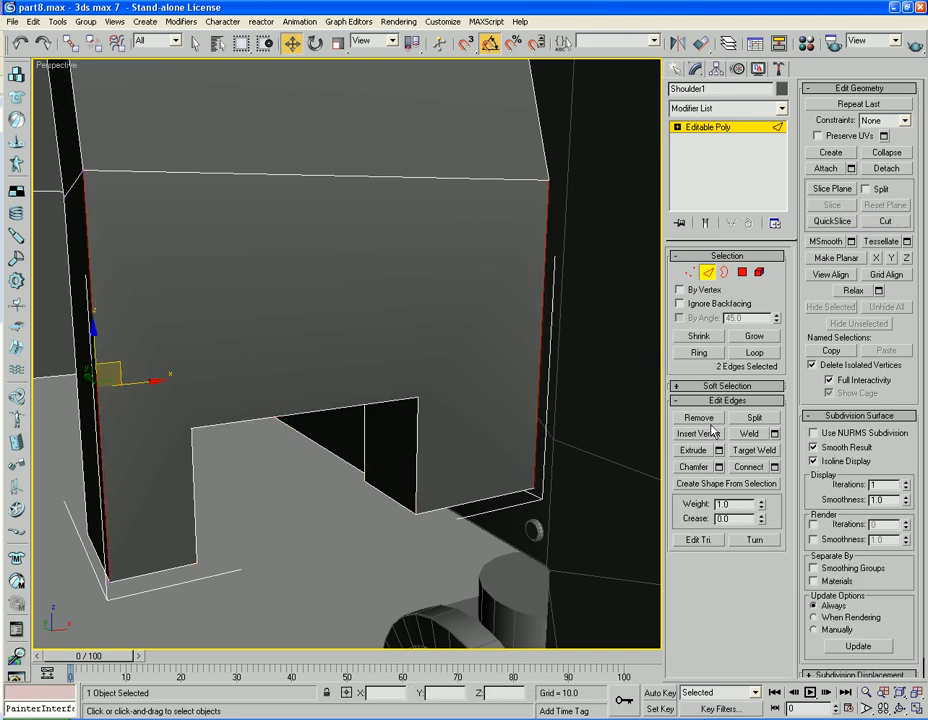
pyautogui.click(748, 467)
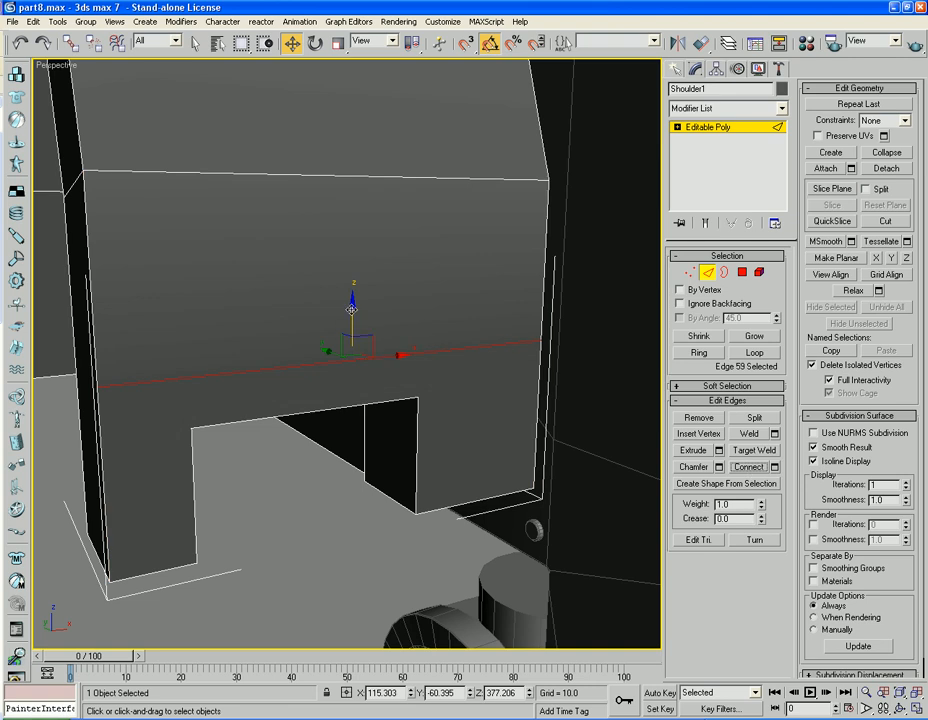
pyautogui.moveTo(354, 313); pyautogui.dragTo(353, 320)
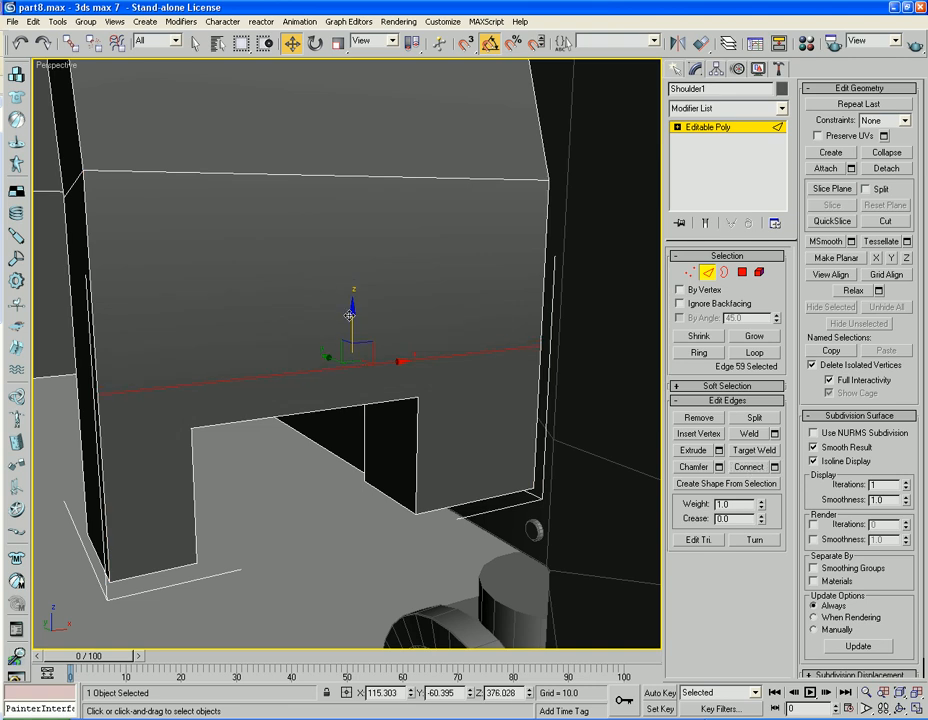
# Inset the sloped front polygon and the one below it as a group by 5.0.
pyautogui.click(742, 273)
pyautogui.click(402, 268)
pyautogui.moveTo(400, 195); pyautogui.dragTo(413, 333, button='middle')
pyautogui.scroll(2, 413, 333)
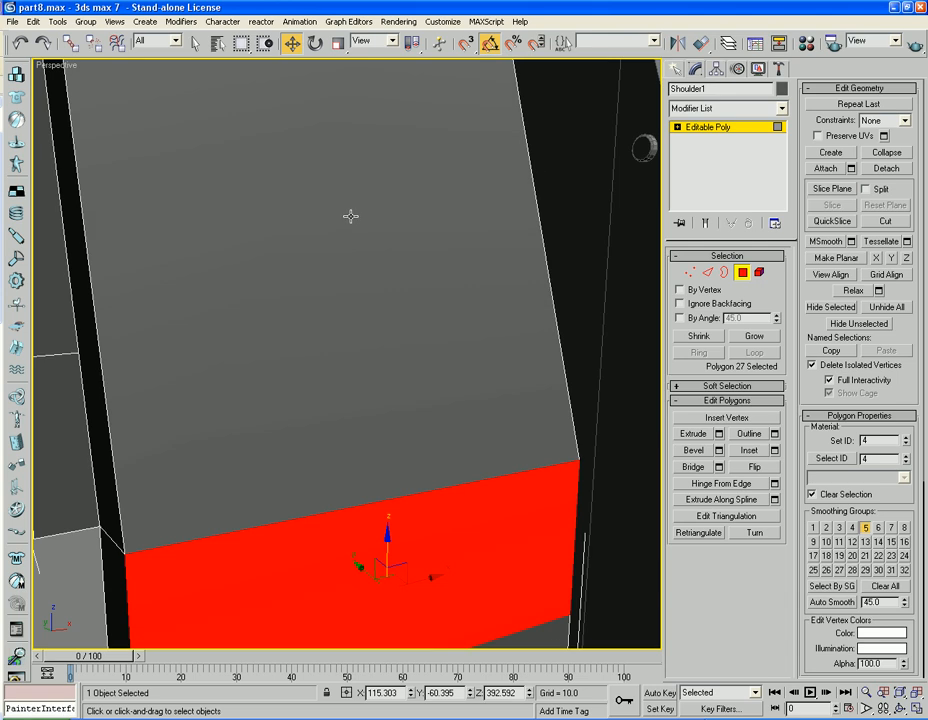
pyautogui.keyDown('ctrl'); pyautogui.click(278, 199); pyautogui.keyUp('ctrl')
pyautogui.scroll(-5, 278, 199)
pyautogui.click(774, 450)
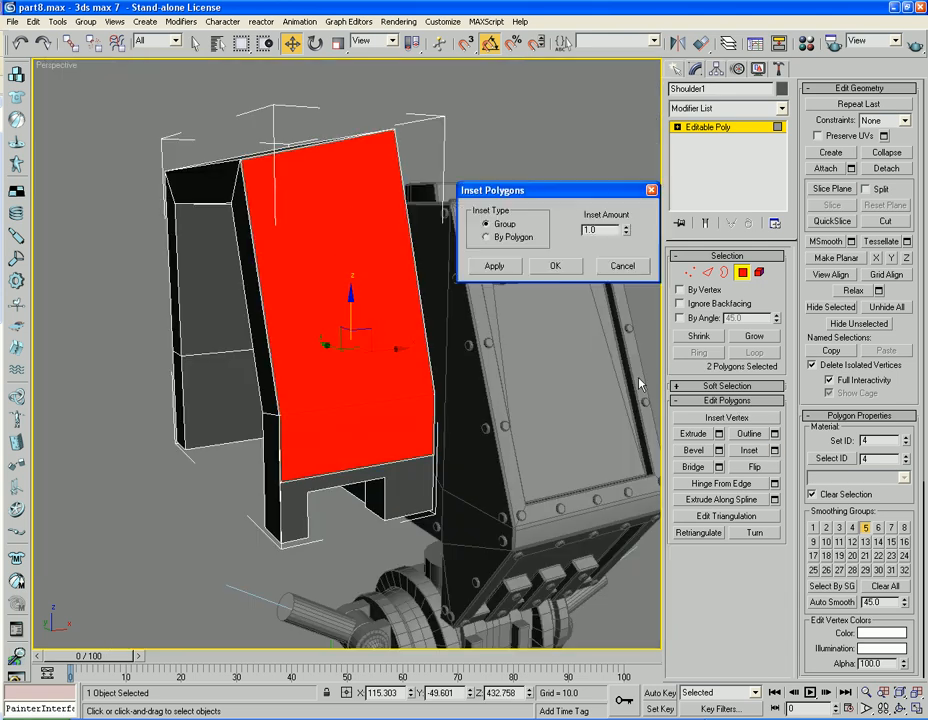
pyautogui.moveTo(627, 233); pyautogui.dragTo(627, 40)
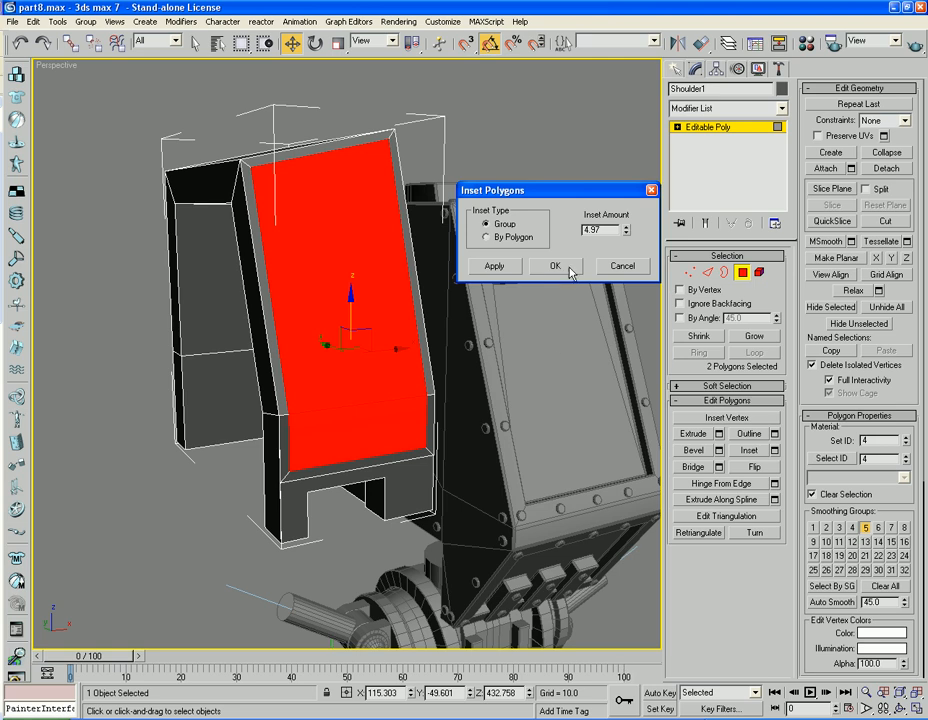
pyautogui.write('5')
pyautogui.press('Tab')
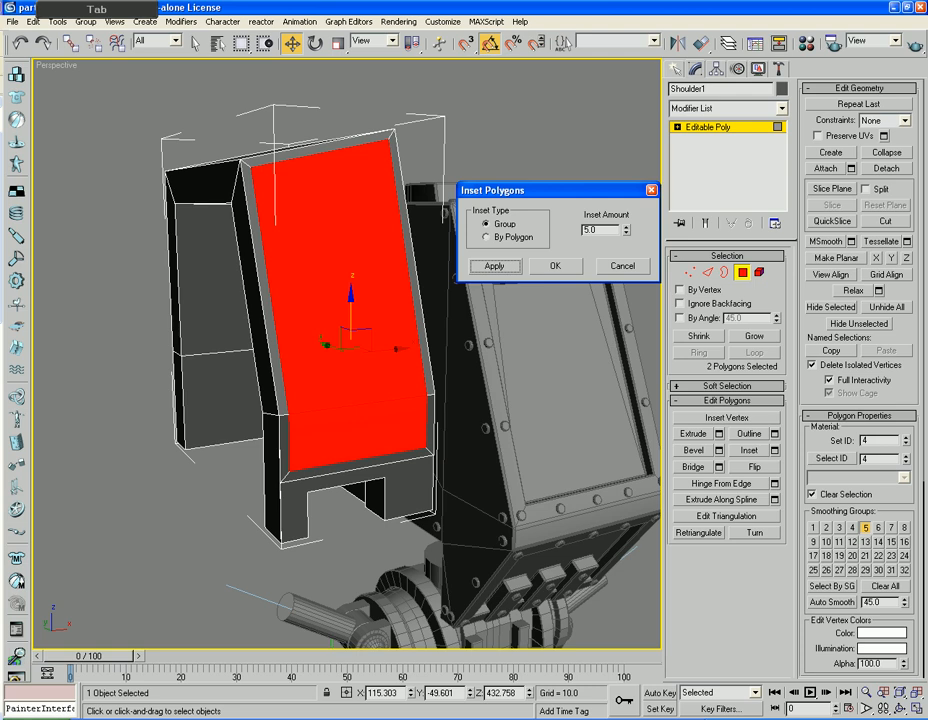
pyautogui.click(566, 270)
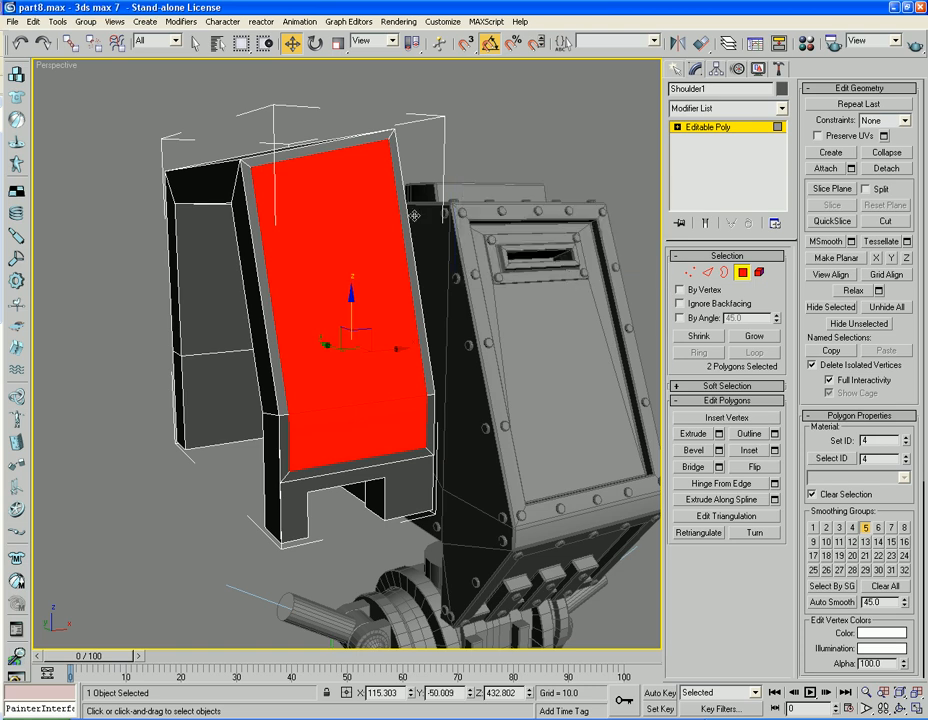
# Select the ring of edges running front to back and connect it with an edge loop through the middle of the shoulder.
pyautogui.keyDown('alt'); pyautogui.moveTo(376, 166); pyautogui.dragTo(354, 197, button='middle'); pyautogui.keyUp('alt')
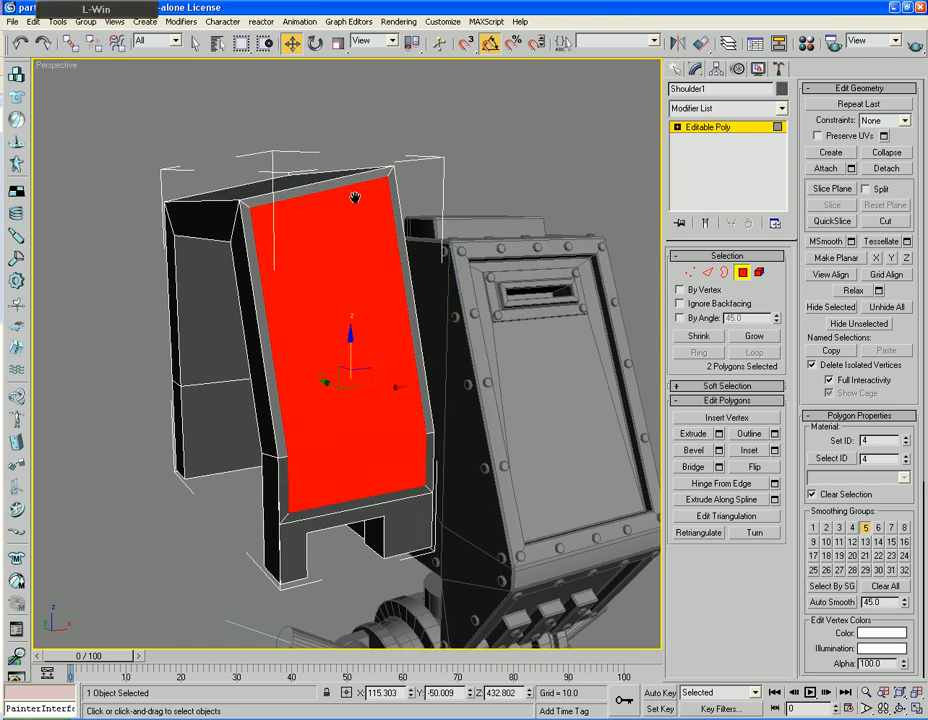
pyautogui.keyDown('alt'); pyautogui.moveTo(363, 268); pyautogui.dragTo(347, 283, button='middle'); pyautogui.keyUp('alt')
pyautogui.keyDown('alt'); pyautogui.moveTo(265, 215); pyautogui.dragTo(379, 217, button='middle'); pyautogui.keyUp('alt')
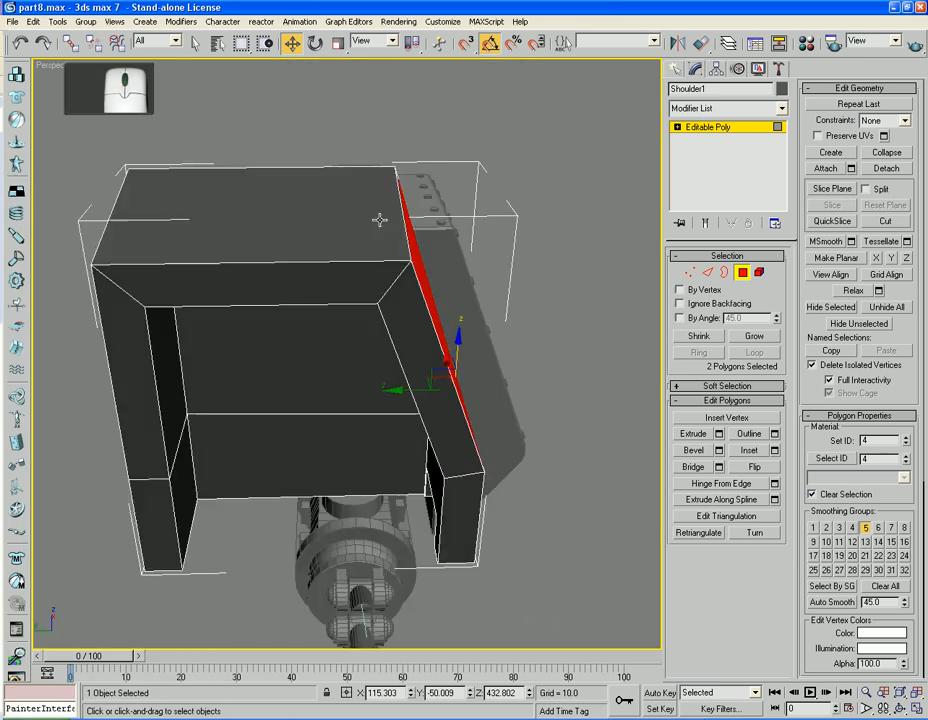
pyautogui.click(707, 272)
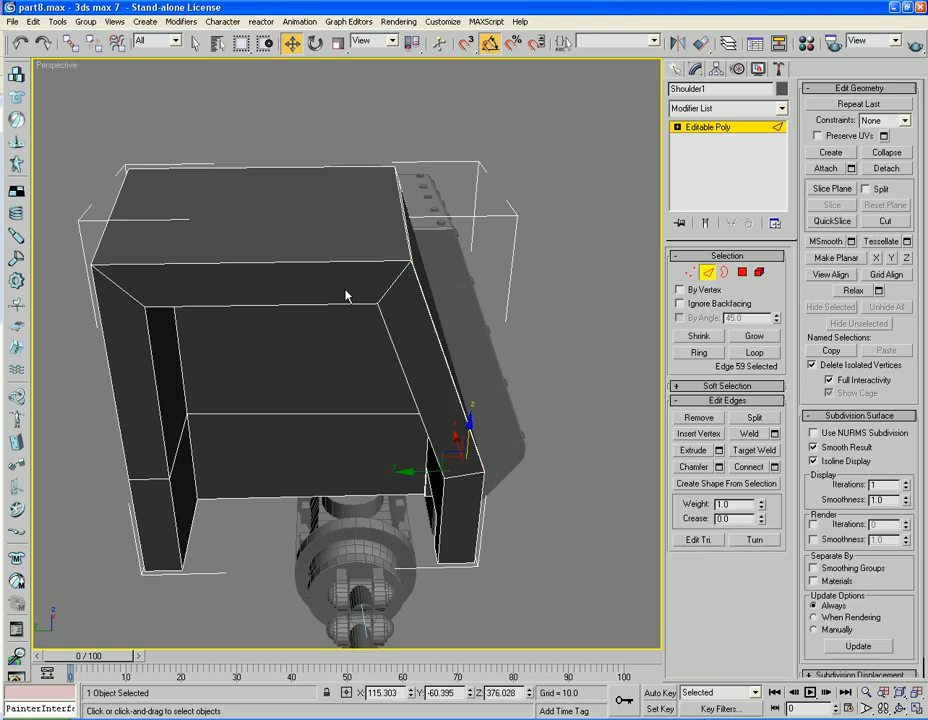
pyautogui.click(301, 263)
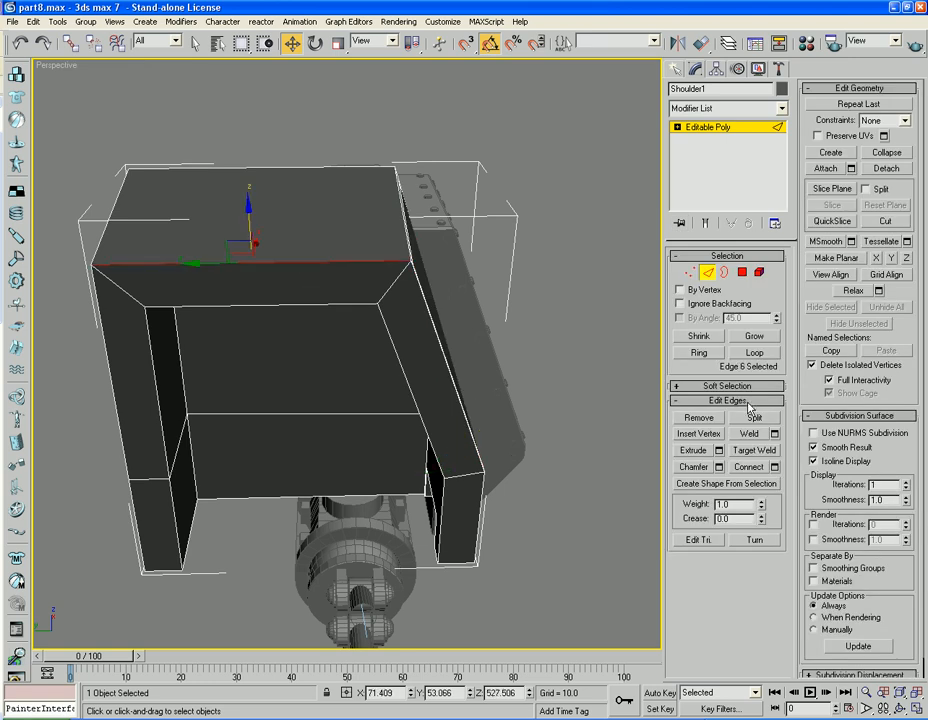
pyautogui.click(700, 353)
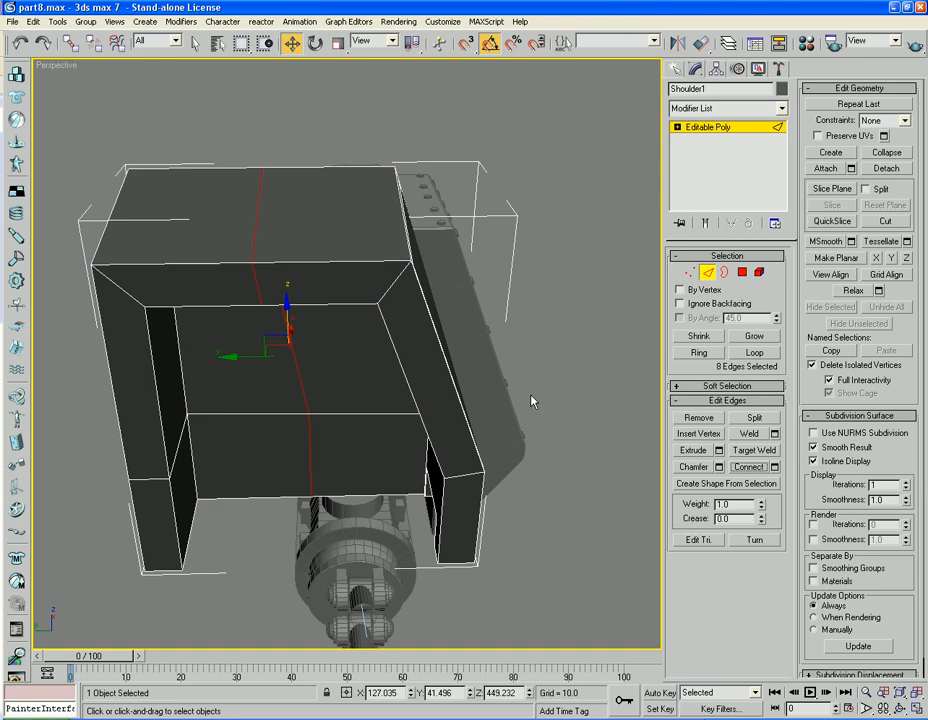
# Inset the front and rear halves of the shoulder's top face separately, each by 5.0.
pyautogui.keyDown('alt'); pyautogui.moveTo(530, 400); pyautogui.dragTo(550, 289, button='middle'); pyautogui.keyUp('alt')
pyautogui.click(745, 273)
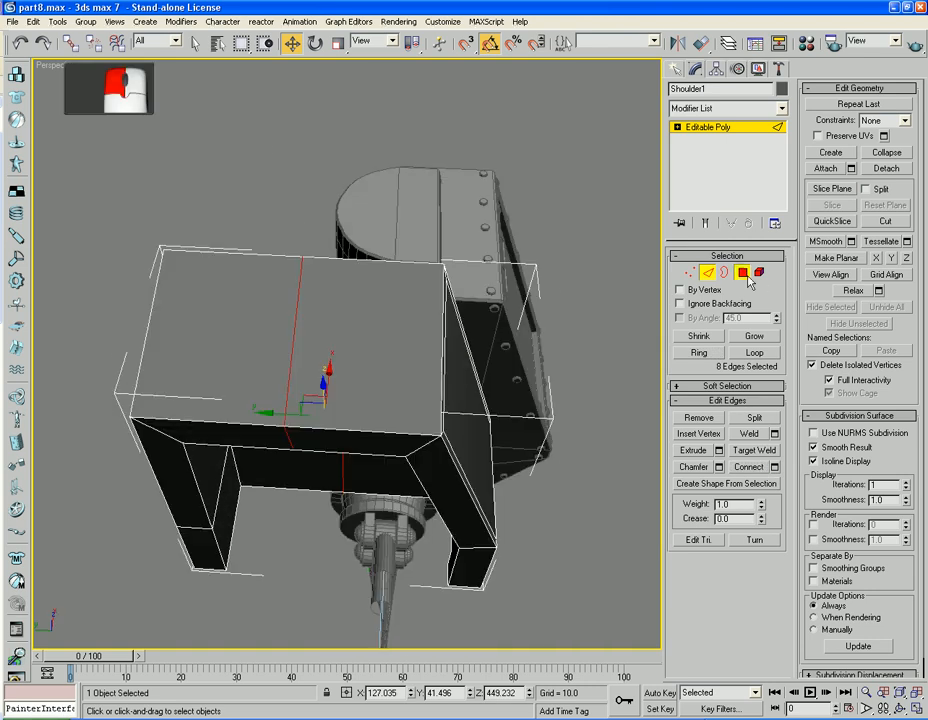
pyautogui.click(416, 306)
pyautogui.click(772, 451)
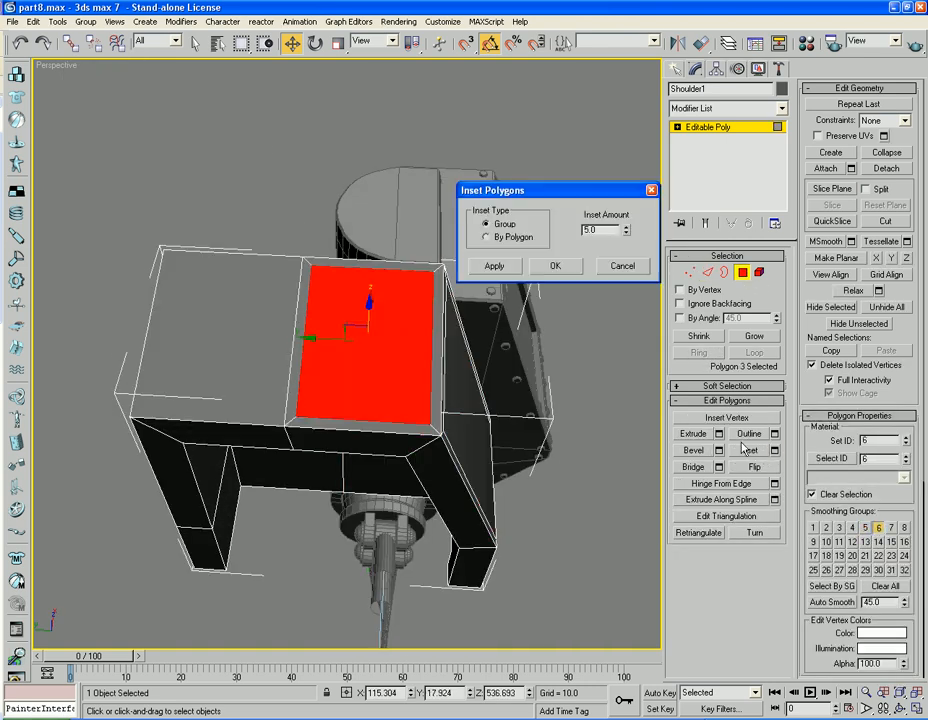
pyautogui.click(493, 267)
pyautogui.click(182, 307)
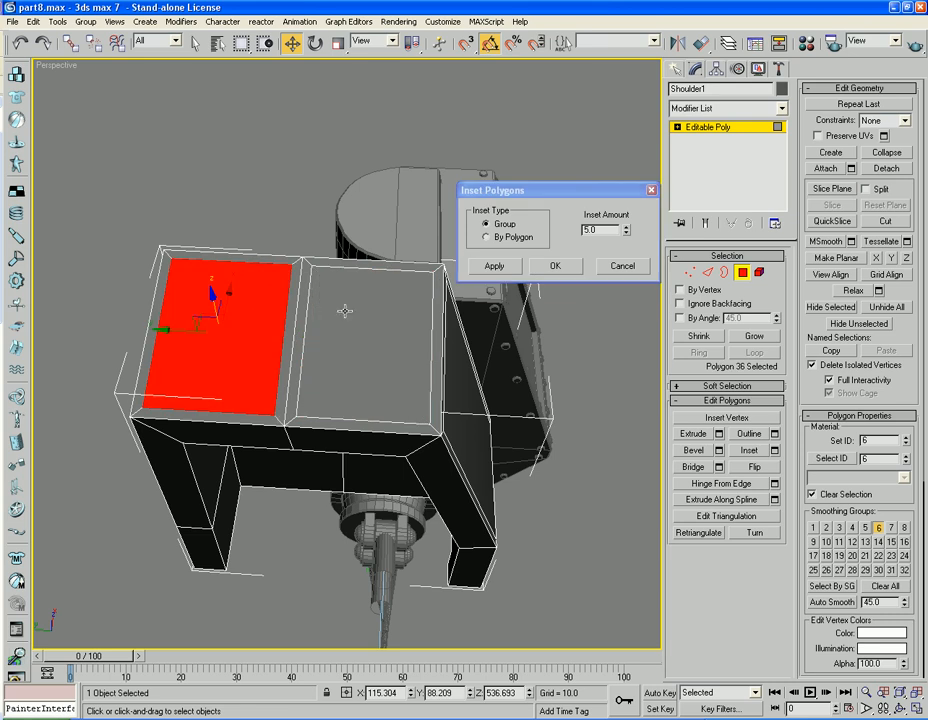
pyautogui.click(504, 272)
# Select the upper and lower polygons of the shoulder's rear face and inset them as a group by 5.0.
pyautogui.keyDown('alt'); pyautogui.moveTo(270, 450); pyautogui.dragTo(355, 385, button='middle'); pyautogui.keyUp('alt')
pyautogui.click(321, 422)
pyautogui.keyDown('ctrl'); pyautogui.click(294, 590); pyautogui.keyUp('ctrl')
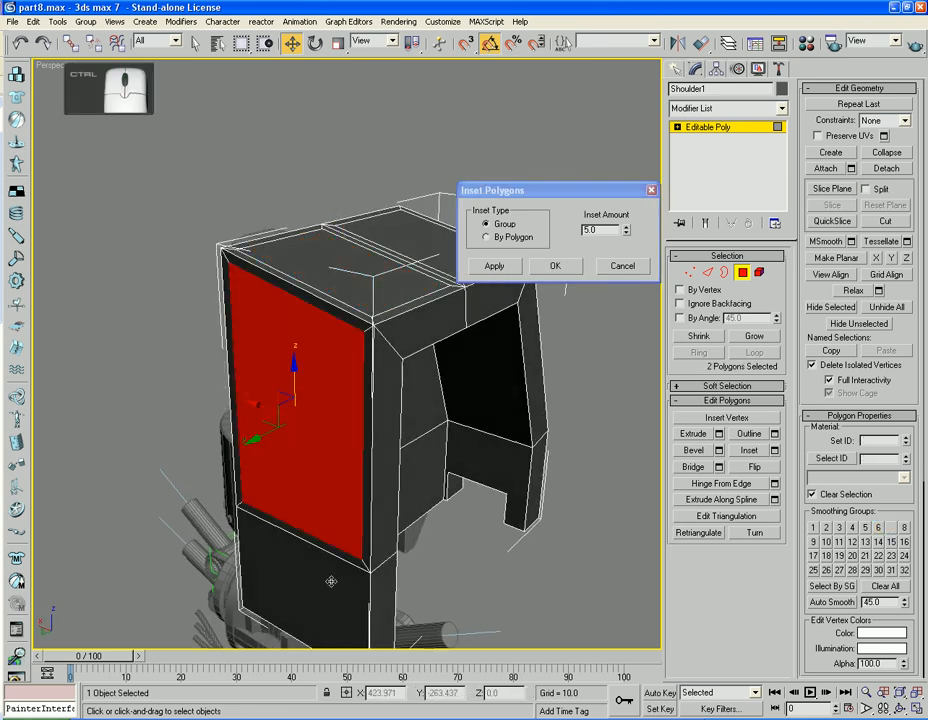
pyautogui.hotkey('ctrl', 'z')
pyautogui.keyDown('ctrl'); pyautogui.click(309, 591); pyautogui.keyUp('ctrl')
pyautogui.hotkey('ctrl', 'z')
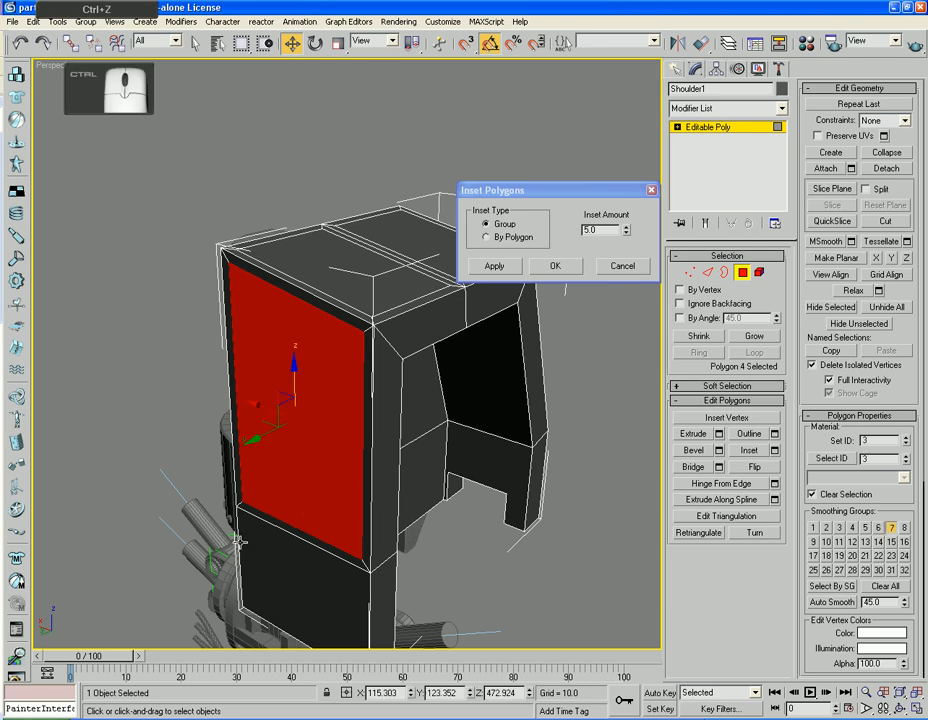
pyautogui.keyDown('ctrl'); pyautogui.click(250, 562); pyautogui.keyUp('ctrl')
pyautogui.hotkey('ctrl', 'z')
pyautogui.keyDown('ctrl'); pyautogui.click(246, 532); pyautogui.keyUp('ctrl')
pyautogui.hotkey('ctrl', 'z')
pyautogui.keyDown('alt'); pyautogui.moveTo(246, 532); pyautogui.dragTo(406, 443, button='middle'); pyautogui.keyUp('alt')
pyautogui.keyDown('ctrl'); pyautogui.click(362, 514); pyautogui.keyUp('ctrl')
pyautogui.click(554, 272)
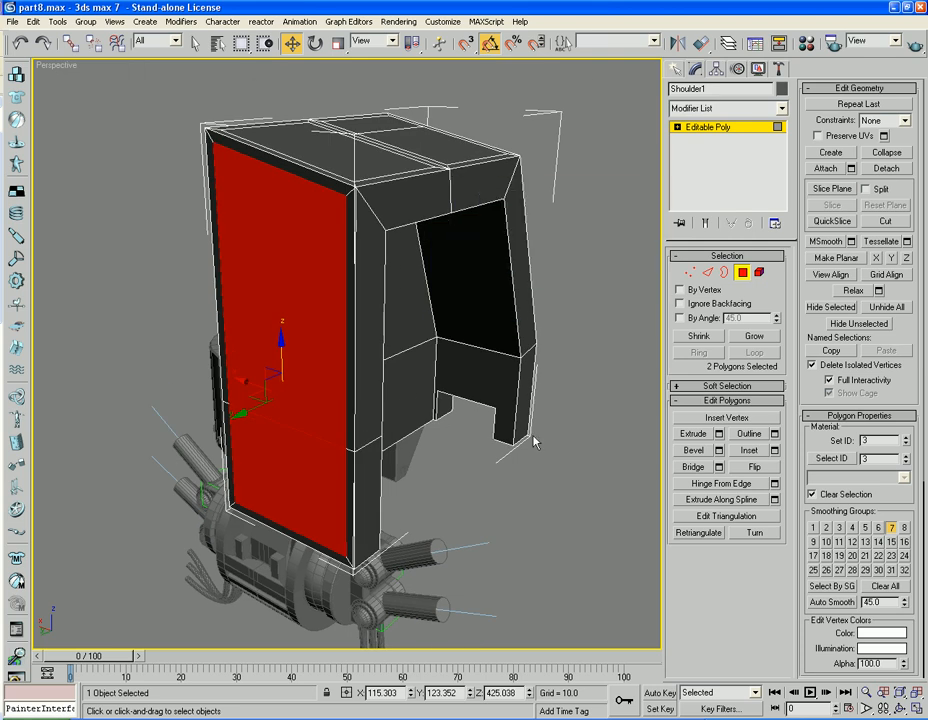
# Add both inset polygons on the shoulder's top and the two inset polygons on its front to the rear-face selection.
pyautogui.keyDown('alt'); pyautogui.moveTo(532, 439); pyautogui.dragTo(291, 306, button='middle'); pyautogui.keyUp('alt')
pyautogui.keyDown('ctrl'); pyautogui.click(262, 305); pyautogui.keyUp('ctrl')
pyautogui.keyDown('ctrl'); pyautogui.click(438, 280); pyautogui.keyUp('ctrl')
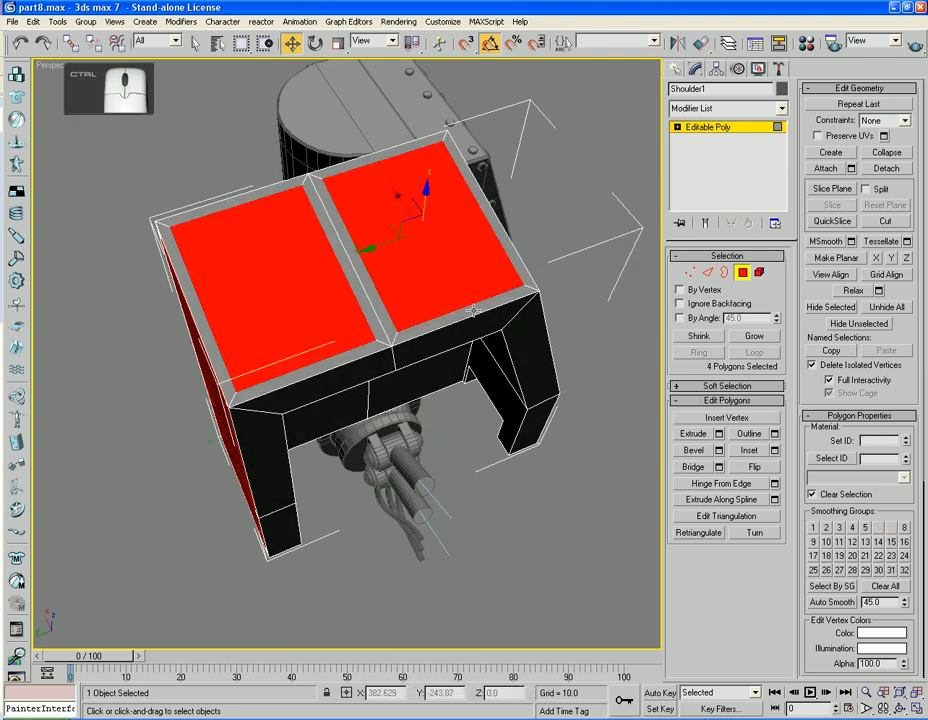
pyautogui.keyDown('alt'); pyautogui.moveTo(491, 318); pyautogui.dragTo(406, 288, button='middle'); pyautogui.keyUp('alt')
pyautogui.keyDown('ctrl'); pyautogui.click(456, 309); pyautogui.keyUp('ctrl')
pyautogui.keyDown('alt'); pyautogui.moveTo(489, 394); pyautogui.dragTo(472, 369, button='middle'); pyautogui.keyUp('alt')
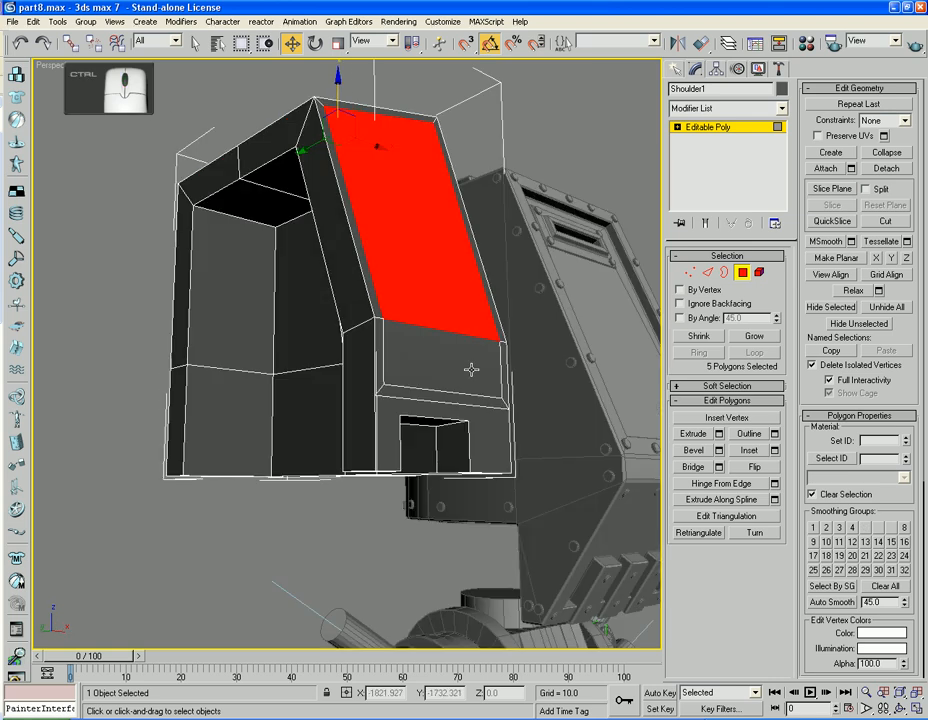
pyautogui.keyDown('ctrl'); pyautogui.click(464, 368); pyautogui.keyUp('ctrl')
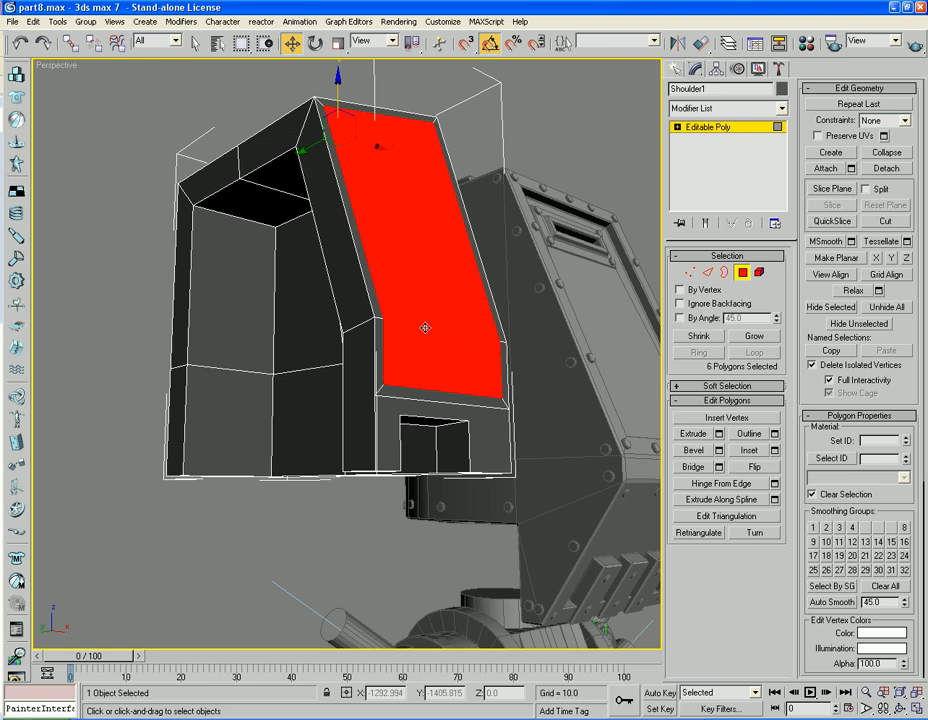
pyautogui.keyDown('alt'); pyautogui.moveTo(447, 275); pyautogui.dragTo(447, 215, button='middle'); pyautogui.keyUp('alt')
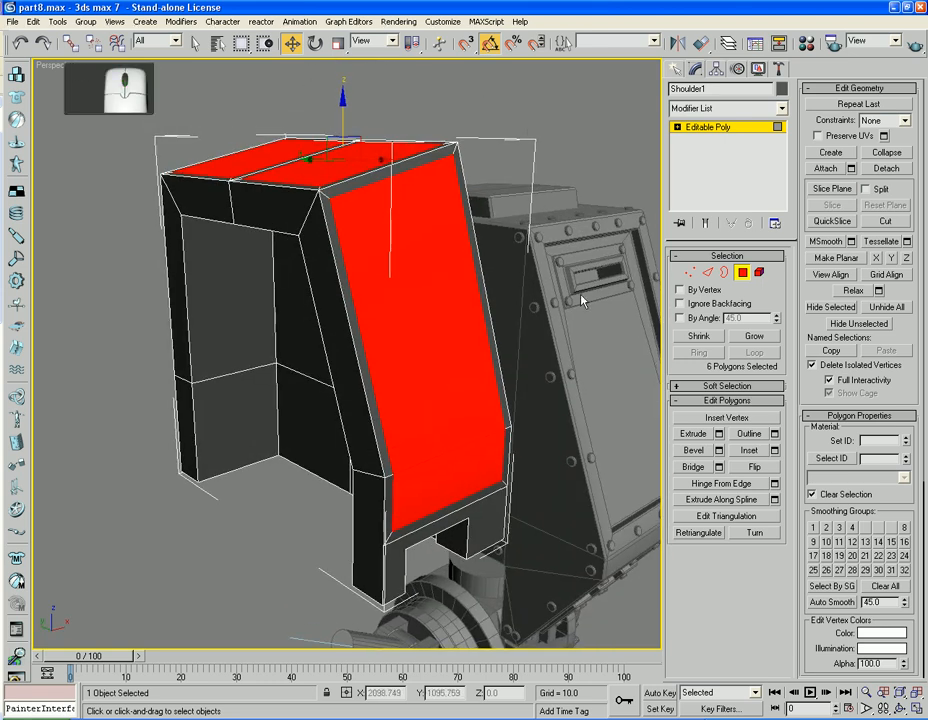
# Extrude the six selected inset polygons inward as a group with a height of -4.176, and clear the polygon selection.
pyautogui.click(719, 433)
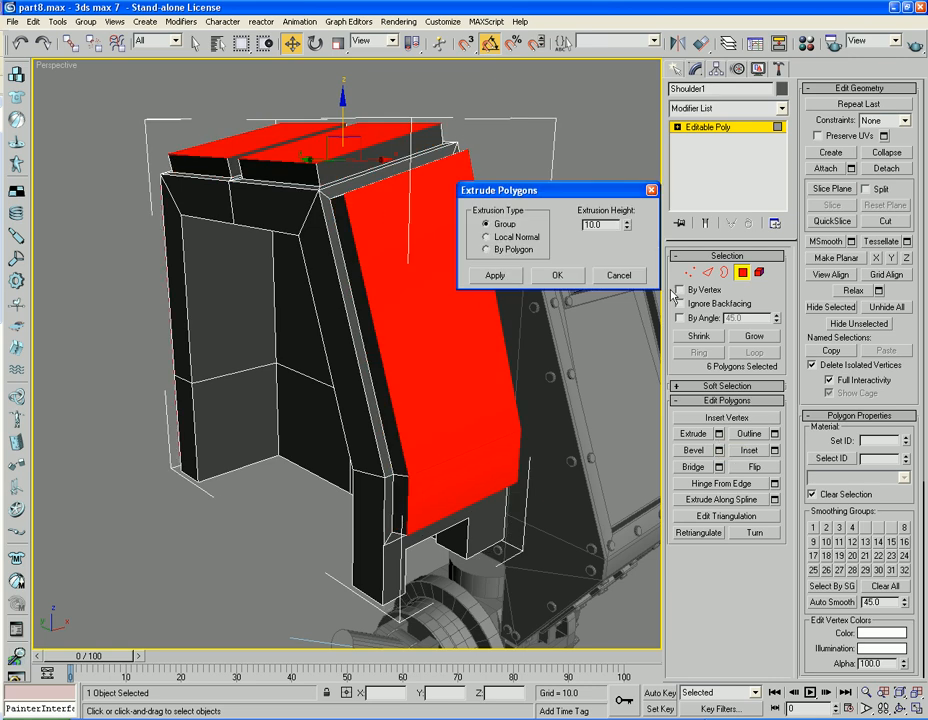
pyautogui.moveTo(629, 228); pyautogui.dragTo(636, 336)
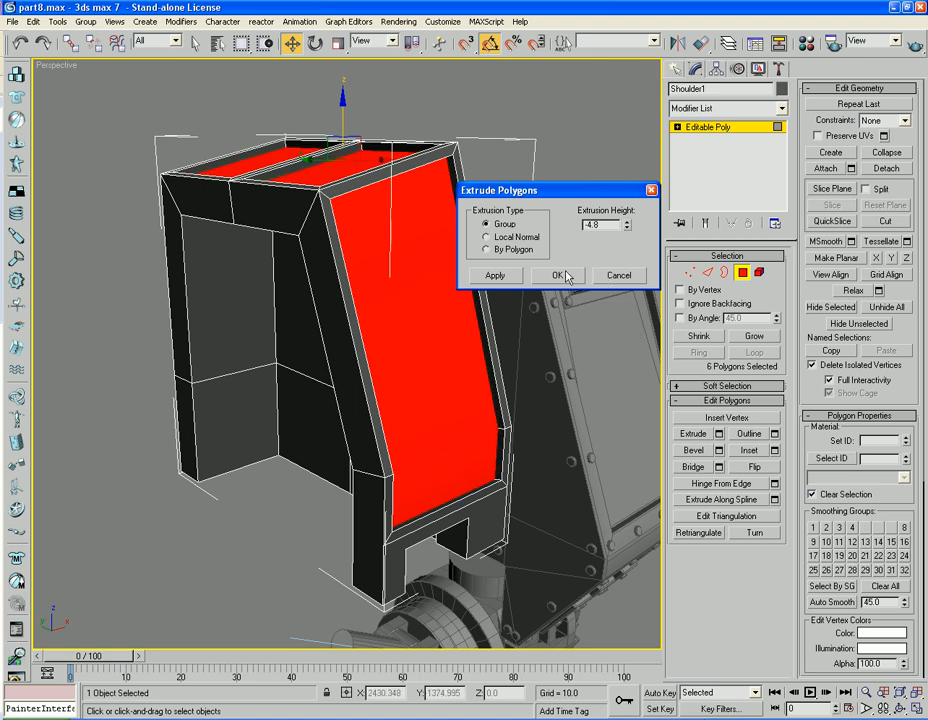
pyautogui.keyDown('alt'); pyautogui.moveTo(480, 300); pyautogui.dragTo(367, 327, button='middle'); pyautogui.keyUp('alt')
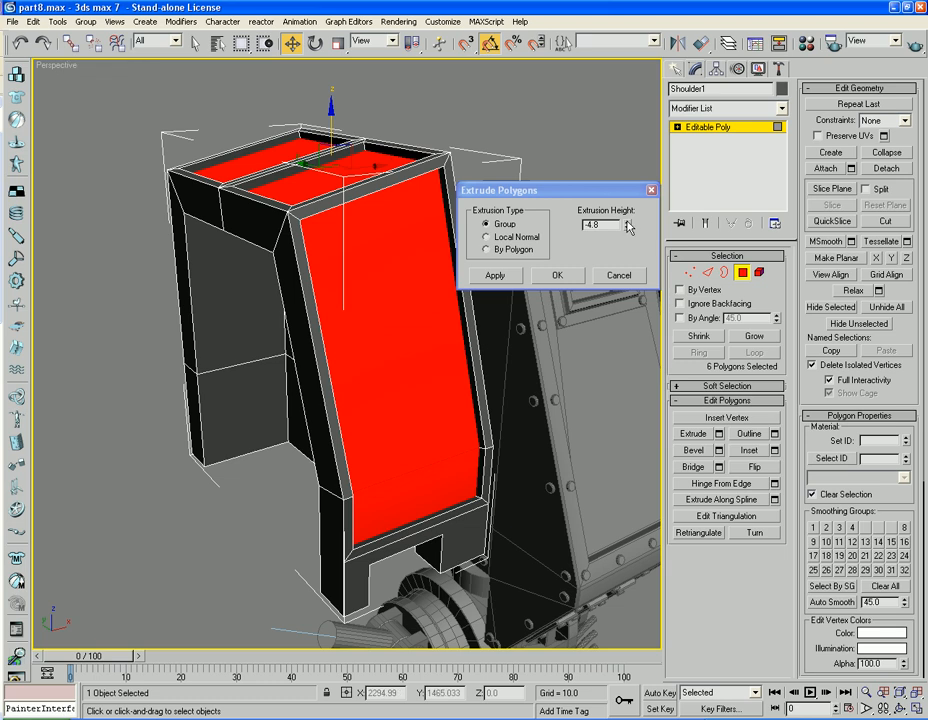
pyautogui.moveTo(626, 224); pyautogui.dragTo(625, 210)
pyautogui.click(556, 277)
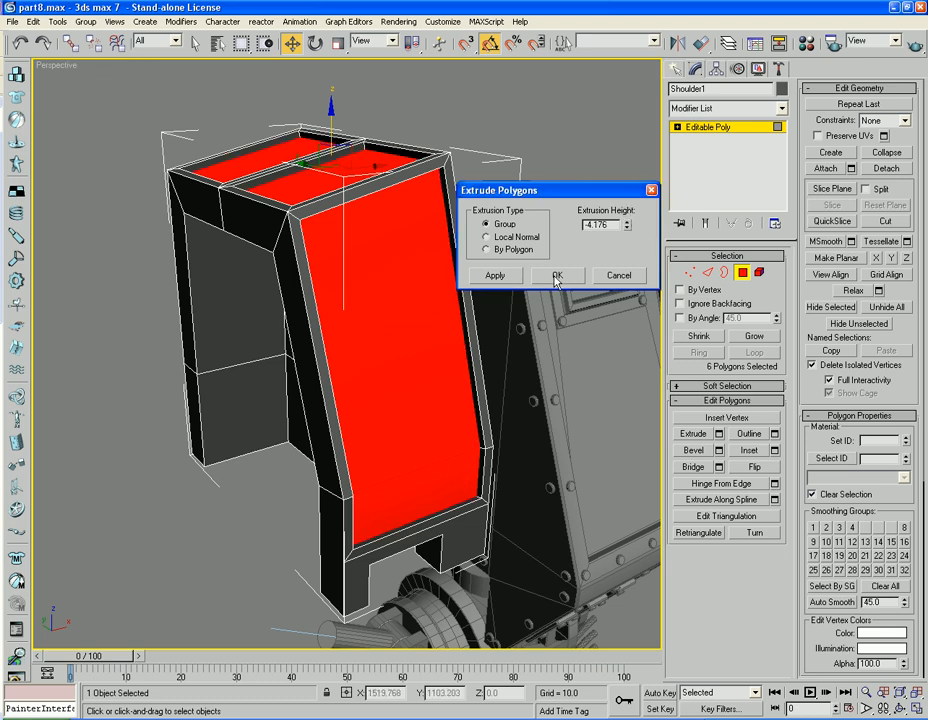
pyautogui.click(451, 143)
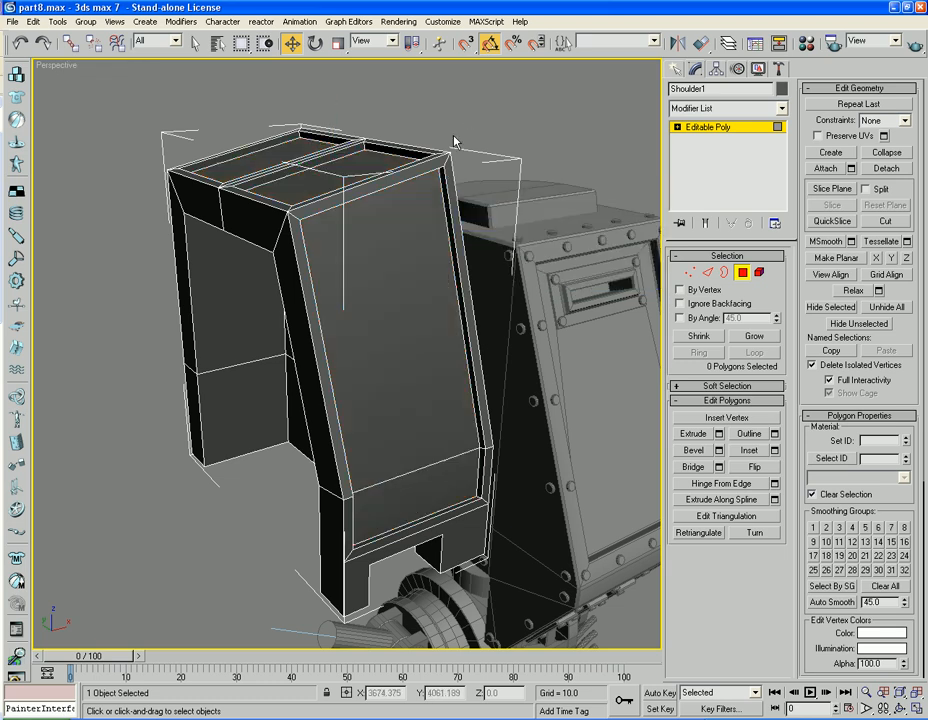
# Select the complete rim edge loop around the recessed panel on the shoulder's front.
pyautogui.moveTo(451, 143); pyautogui.dragTo(431, 157, button='middle')
pyautogui.scroll(3, 429, 152)
pyautogui.moveTo(400, 96); pyautogui.dragTo(408, 161, button='middle')
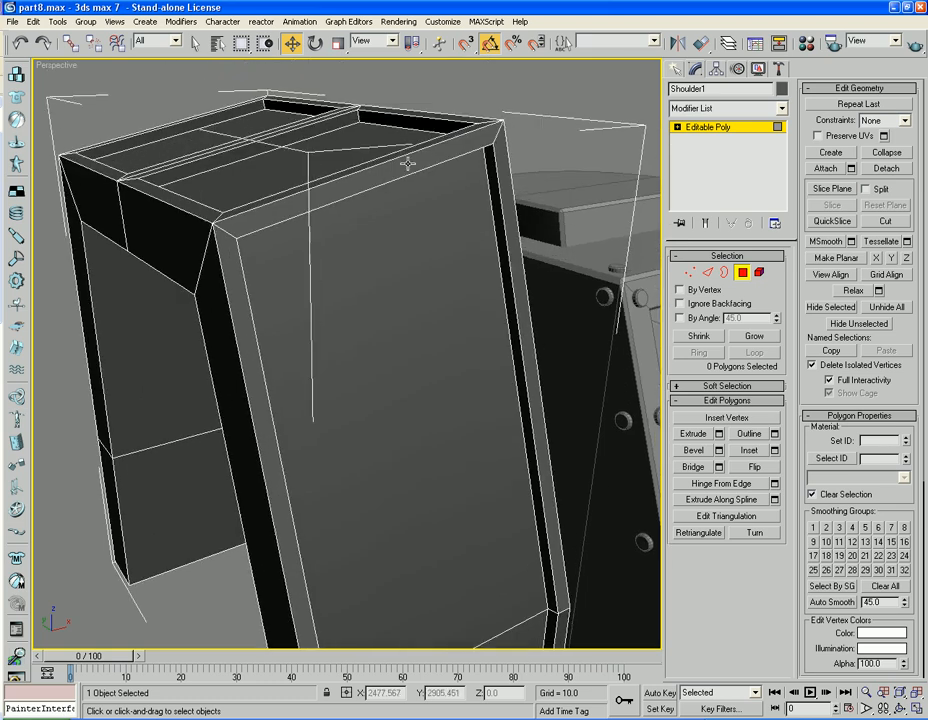
pyautogui.click(703, 273)
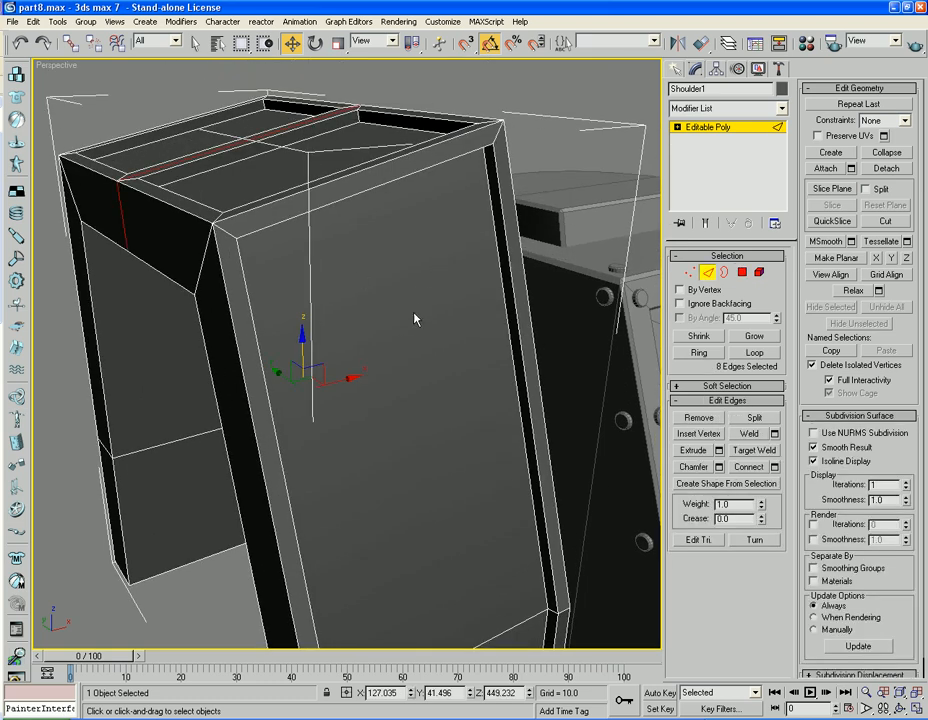
pyautogui.keyDown('alt'); pyautogui.moveTo(416, 315); pyautogui.dragTo(390, 344, button='middle'); pyautogui.keyUp('alt')
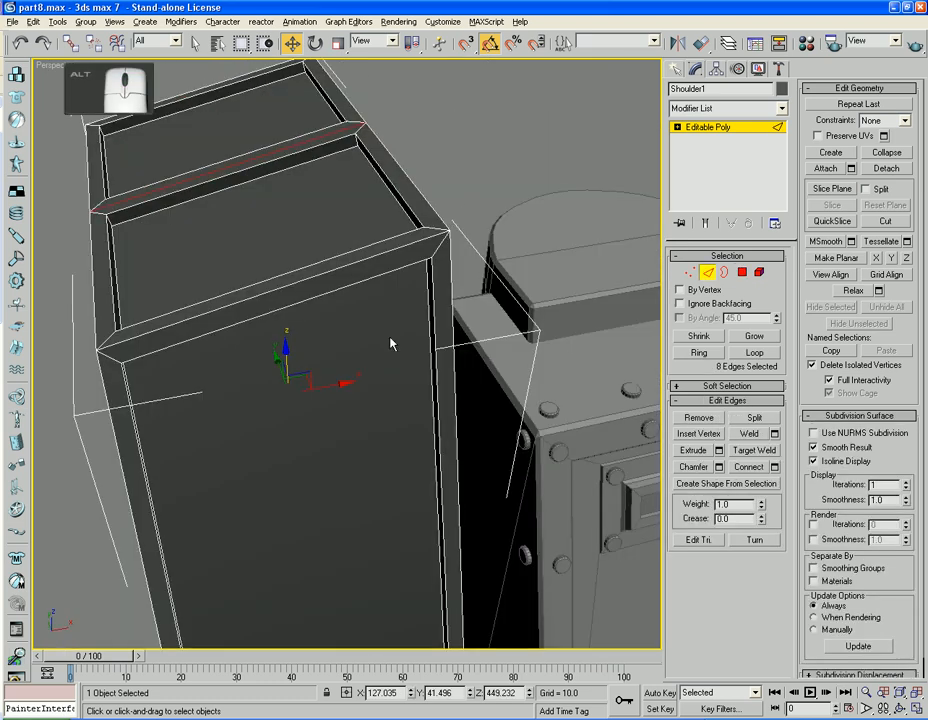
pyautogui.click(347, 289)
pyautogui.click(757, 354)
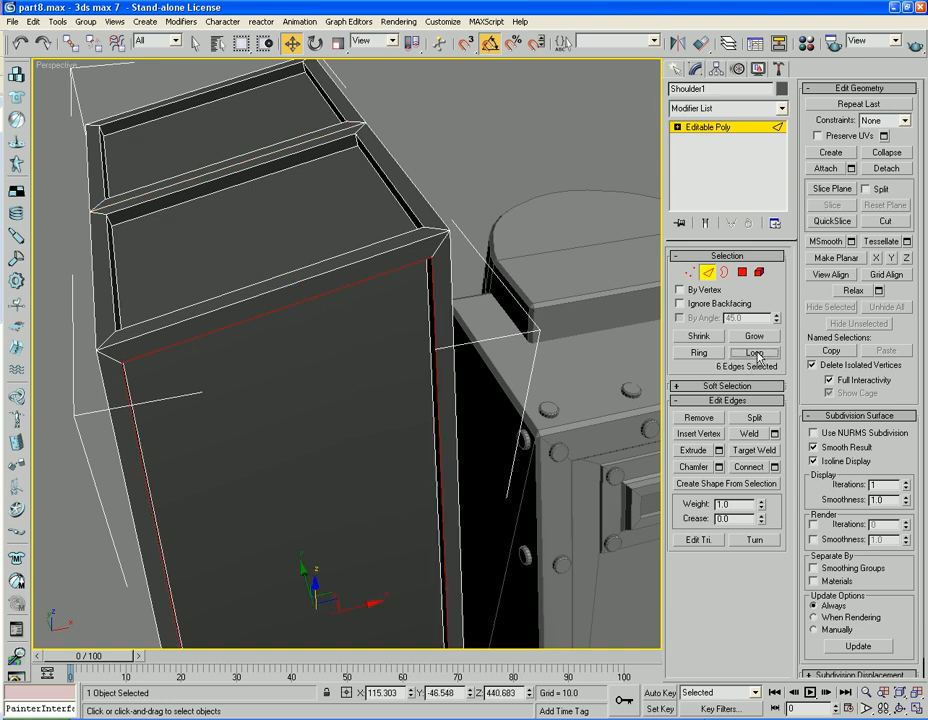
# Ignore backfacing edges and add the rim loops of both top recesses plus the front one's rear floor edge to the selection.
pyautogui.keyDown('ctrl'); pyautogui.click(183, 187); pyautogui.keyUp('ctrl')
pyautogui.hotkey('ctrl', 'z')
pyautogui.keyDown('alt'); pyautogui.moveTo(186, 155); pyautogui.dragTo(654, 317, button='middle'); pyautogui.keyUp('alt')
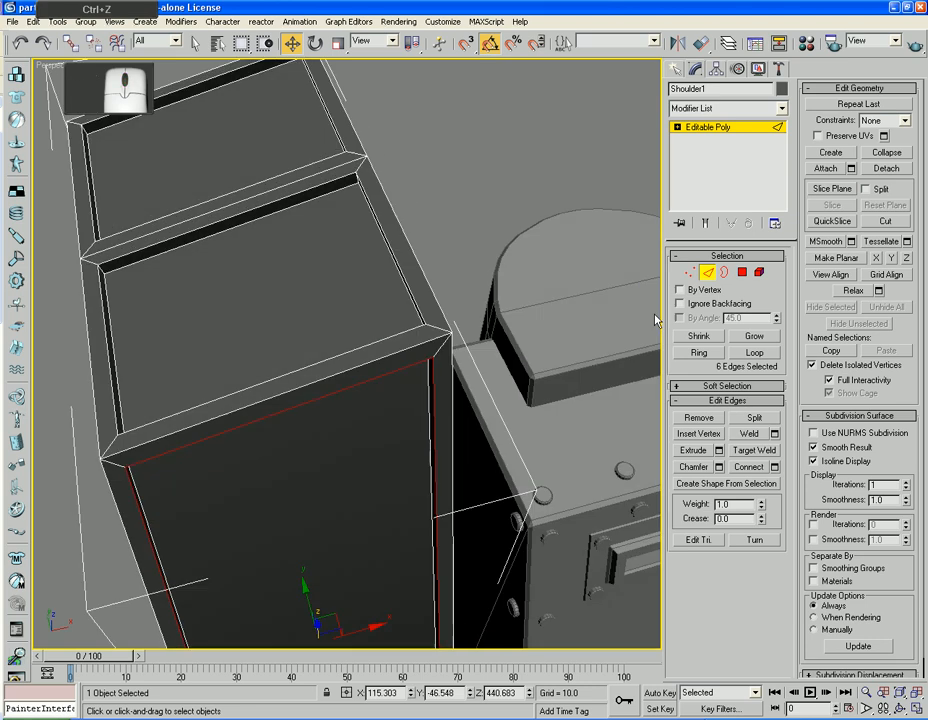
pyautogui.click(681, 303)
pyautogui.keyDown('ctrl'); pyautogui.click(301, 177); pyautogui.keyUp('ctrl')
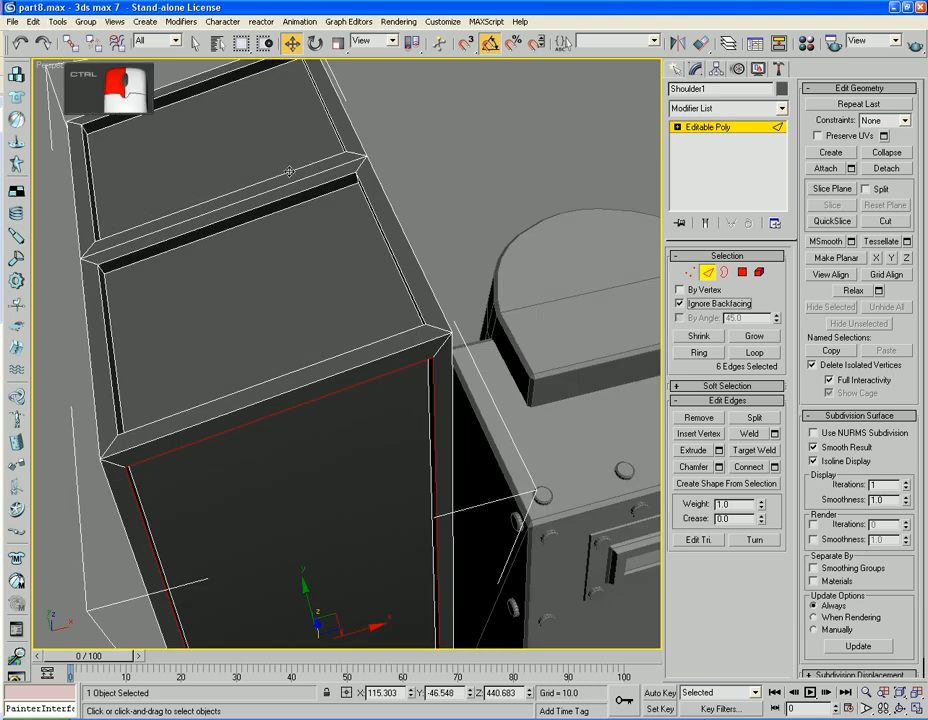
pyautogui.keyDown('ctrl'); pyautogui.click(291, 206); pyautogui.keyUp('ctrl')
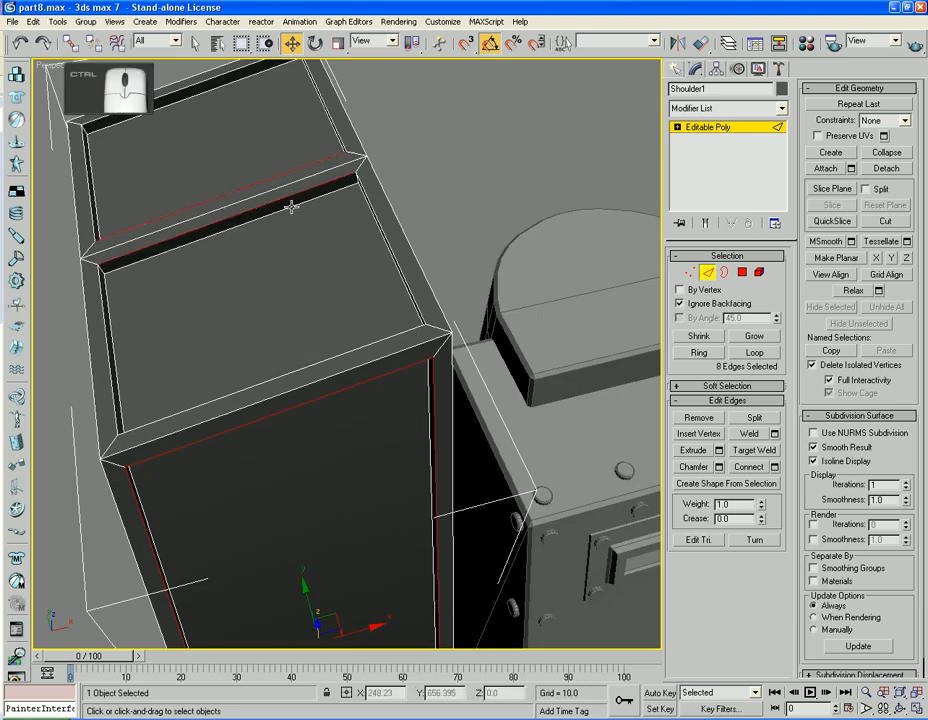
pyautogui.keyDown('ctrl'); pyautogui.click(166, 242); pyautogui.keyUp('ctrl')
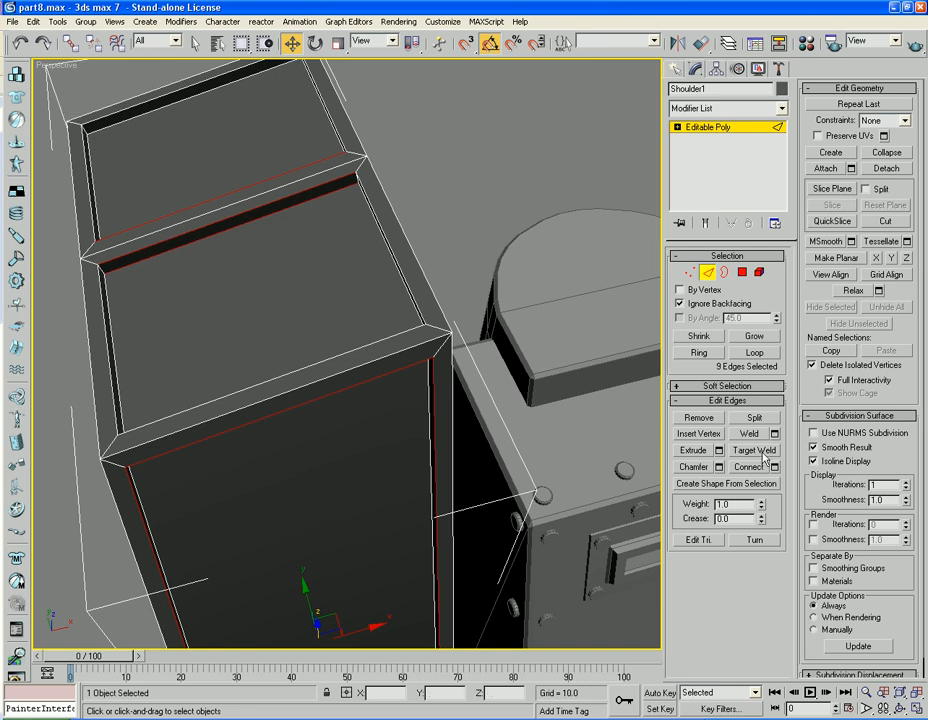
pyautogui.click(754, 353)
# Add the two rear corner edges of the front top recess to the edge selection, without their ring.
pyautogui.scroll(5, 335, 272)
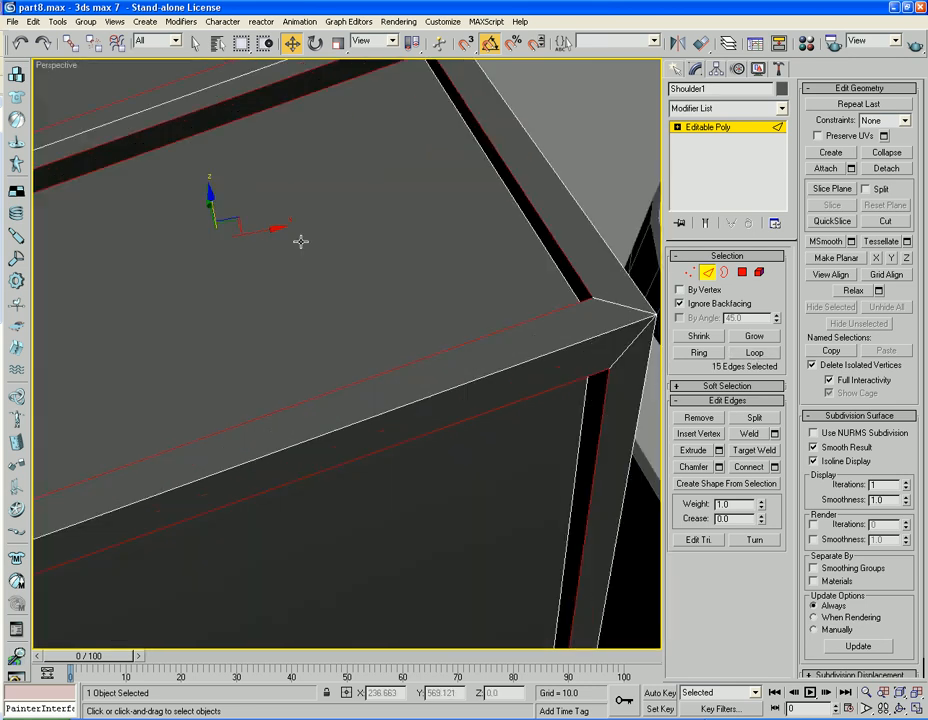
pyautogui.moveTo(300, 242); pyautogui.dragTo(363, 265, button='middle')
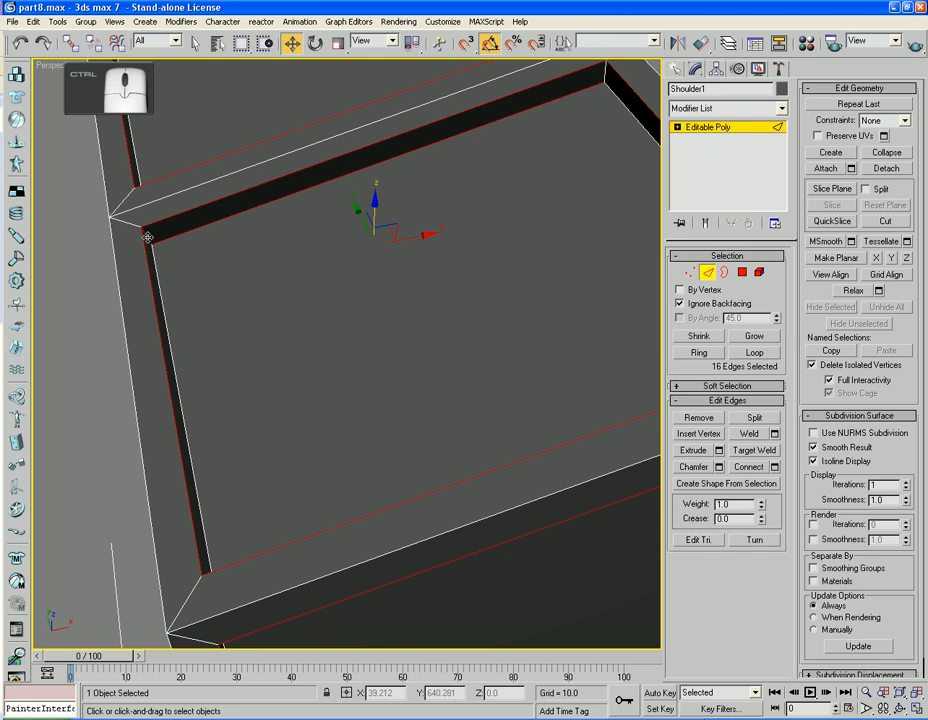
pyautogui.keyDown('ctrl'); pyautogui.click(701, 354); pyautogui.keyUp('ctrl')
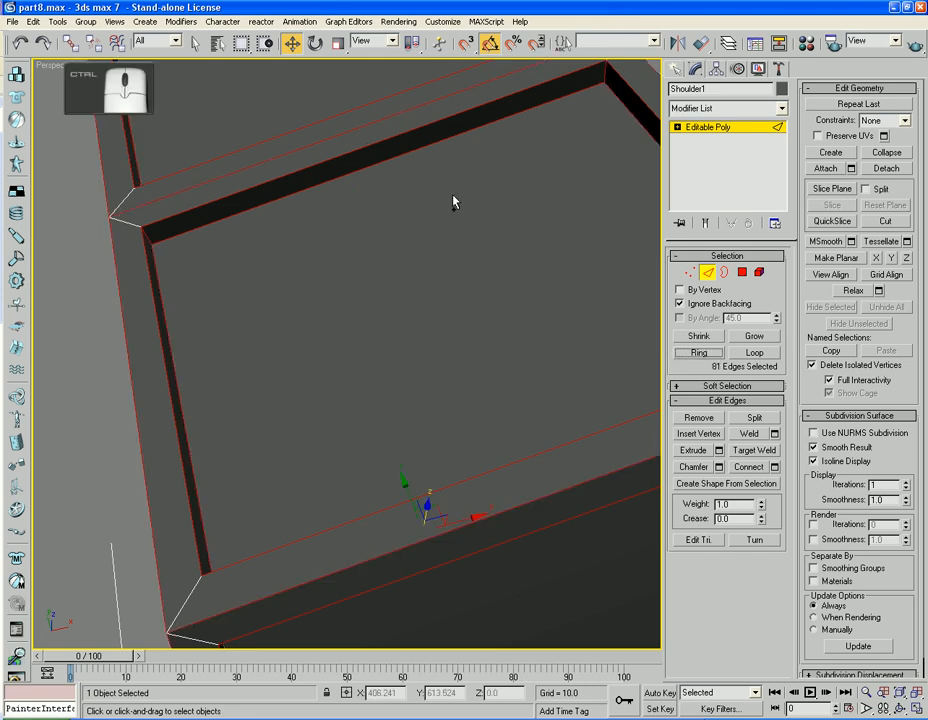
pyautogui.hotkey('ctrl', 'z')
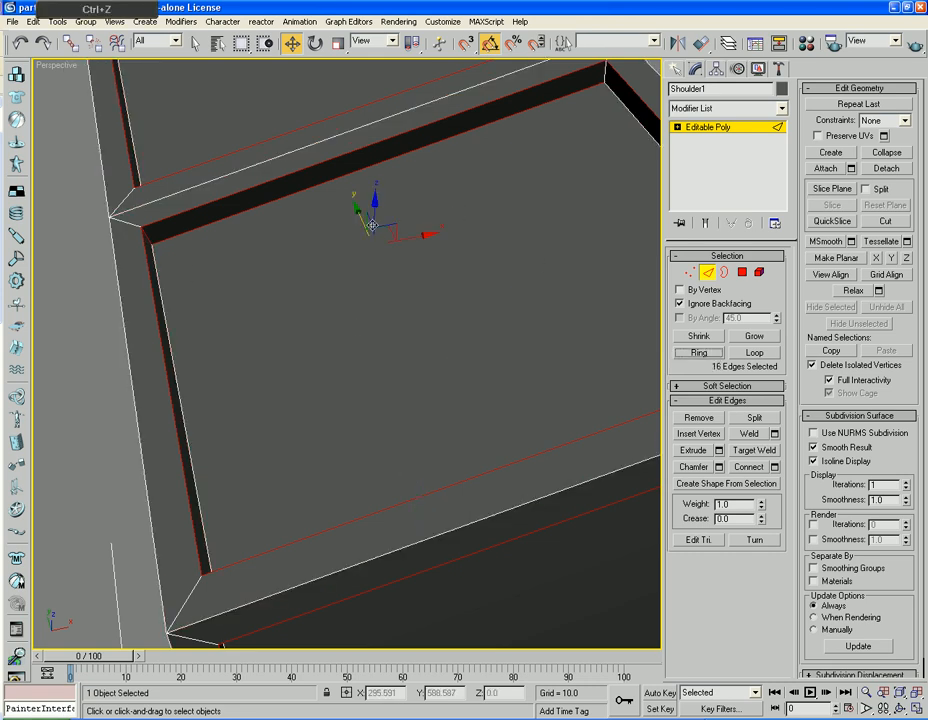
pyautogui.keyDown('alt'); pyautogui.moveTo(365, 263); pyautogui.dragTo(224, 280, button='middle'); pyautogui.keyUp('alt')
pyautogui.keyDown('ctrl'); pyautogui.click(367, 163); pyautogui.keyUp('ctrl')
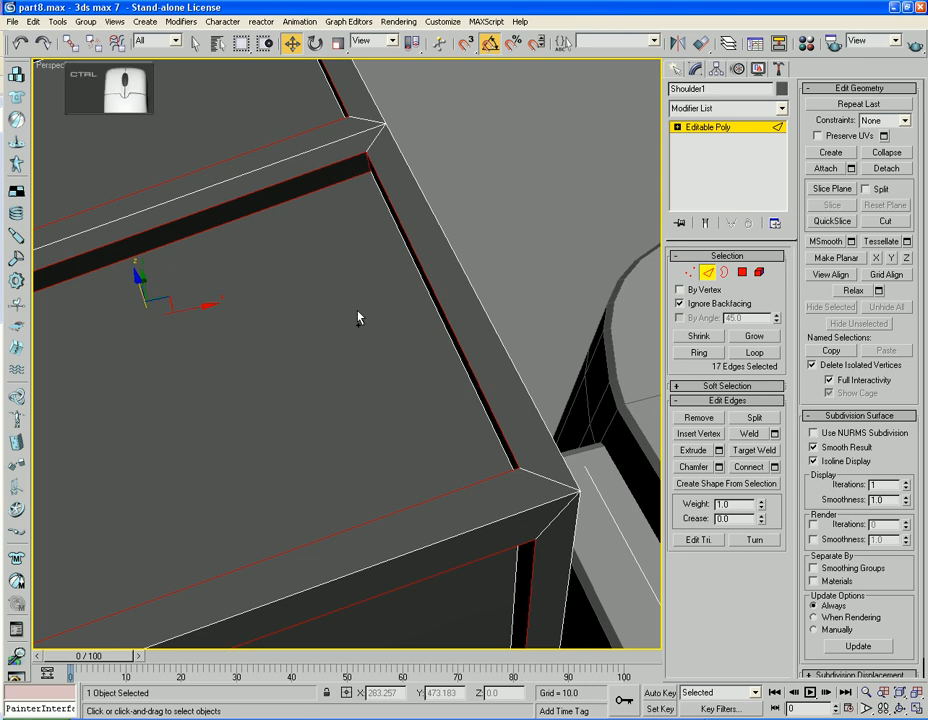
# Add the remaining corner edges of the front top recess and the floor edge along its outer side to the selection.
pyautogui.keyDown('alt'); pyautogui.moveTo(352, 322); pyautogui.dragTo(425, 274, button='middle'); pyautogui.keyUp('alt')
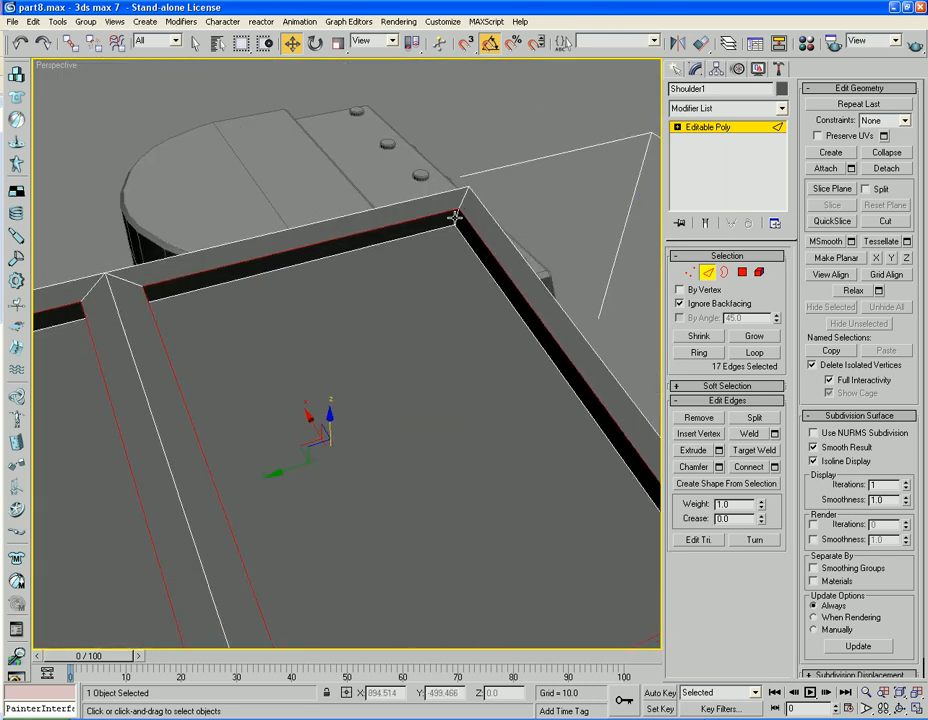
pyautogui.keyDown('ctrl'); pyautogui.click(455, 215); pyautogui.keyUp('ctrl')
pyautogui.keyDown('alt'); pyautogui.moveTo(455, 215); pyautogui.dragTo(373, 306, button='middle'); pyautogui.keyUp('alt')
pyautogui.keyDown('ctrl'); pyautogui.click(460, 279); pyautogui.keyUp('ctrl')
pyautogui.keyDown('alt'); pyautogui.moveTo(460, 279); pyautogui.dragTo(488, 272, button='middle'); pyautogui.keyUp('alt')
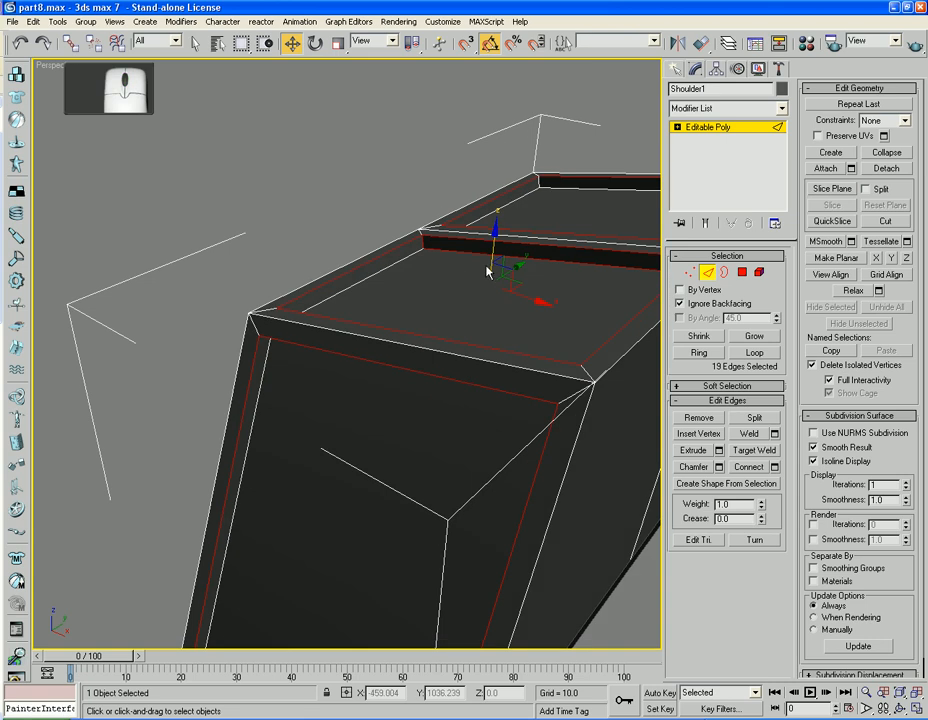
pyautogui.keyDown('ctrl'); pyautogui.click(400, 263); pyautogui.keyUp('ctrl')
pyautogui.keyDown('alt'); pyautogui.moveTo(400, 263); pyautogui.dragTo(346, 266, button='middle'); pyautogui.keyUp('alt')
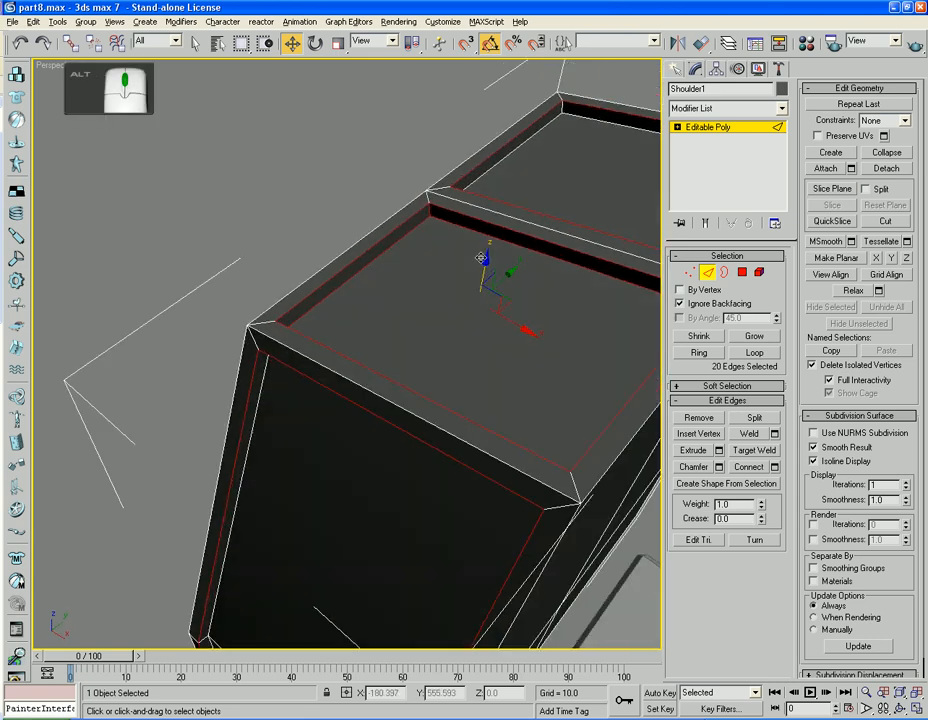
# Add the shoulder's outer top and sloped border edges, plus the front recess's upper corner edge and sloped floor edge, to the selection.
pyautogui.keyDown('ctrl'); pyautogui.click(337, 254); pyautogui.keyUp('ctrl')
pyautogui.keyDown('ctrl'); pyautogui.click(229, 428); pyautogui.keyUp('ctrl')
pyautogui.keyDown('alt'); pyautogui.moveTo(388, 423); pyautogui.dragTo(338, 306, button='middle'); pyautogui.keyUp('alt')
pyautogui.keyDown('alt'); pyautogui.moveTo(275, 241); pyautogui.dragTo(280, 198, button='middle'); pyautogui.keyUp('alt')
pyautogui.keyDown('ctrl'); pyautogui.click(293, 198); pyautogui.keyUp('ctrl')
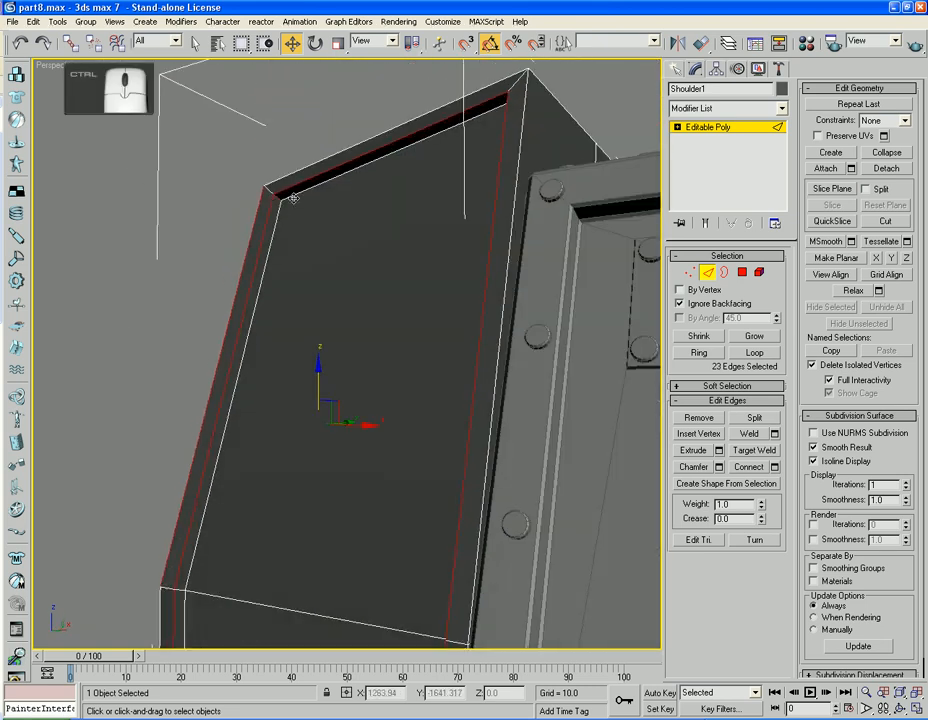
pyautogui.keyDown('ctrl'); pyautogui.click(296, 194); pyautogui.keyUp('ctrl')
pyautogui.keyDown('ctrl'); pyautogui.click(273, 230); pyautogui.keyUp('ctrl')
# Add the lower front border edge, the front recess's lower side and bottom floor edges, and its horizontal crease to the selection.
pyautogui.moveTo(284, 288); pyautogui.dragTo(342, 40, button='middle')
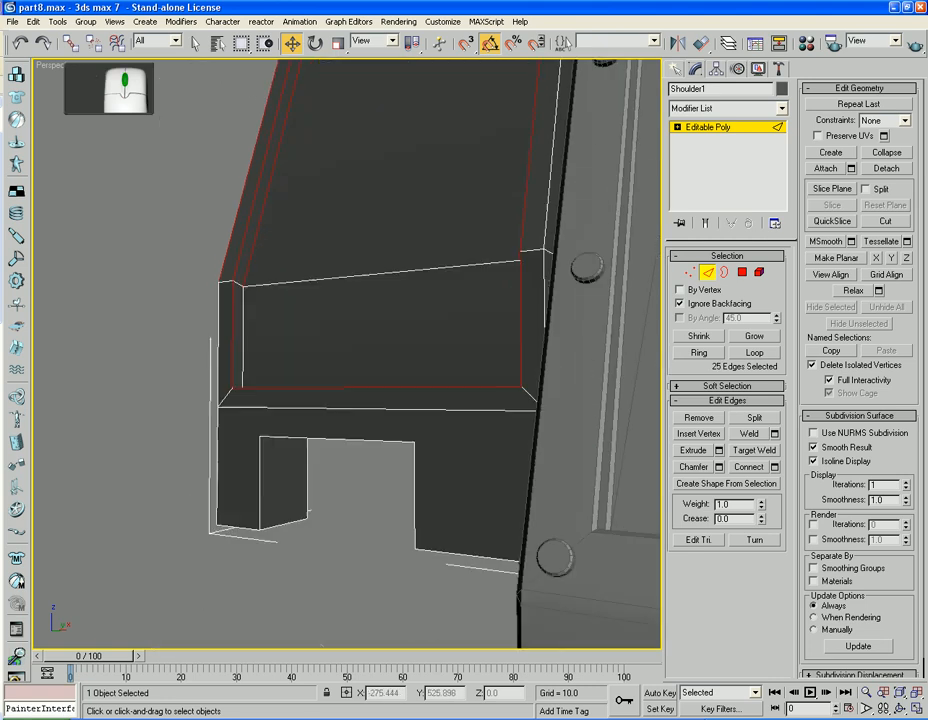
pyautogui.keyDown('ctrl'); pyautogui.click(240, 330); pyautogui.keyUp('ctrl')
pyautogui.keyDown('ctrl'); pyautogui.click(241, 316); pyautogui.keyUp('ctrl')
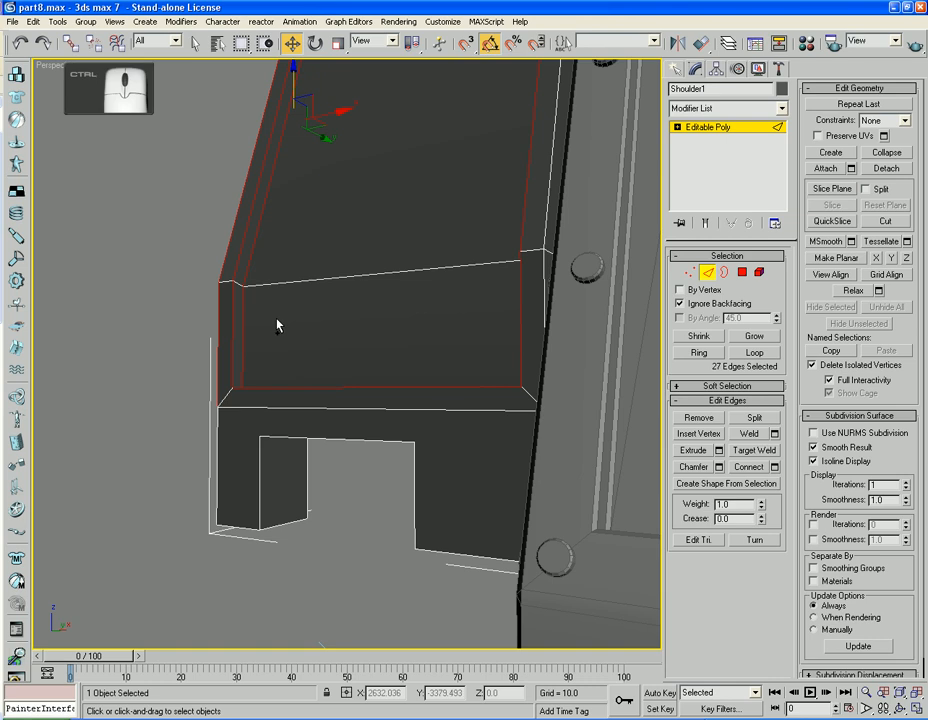
pyautogui.moveTo(277, 321)
pyautogui.keyDown('alt'); pyautogui.mouseDown(button='middle')
pyautogui.moveTo(280, 302)
pyautogui.moveTo(283, 343)
pyautogui.mouseUp(button='middle'); pyautogui.keyUp('alt')
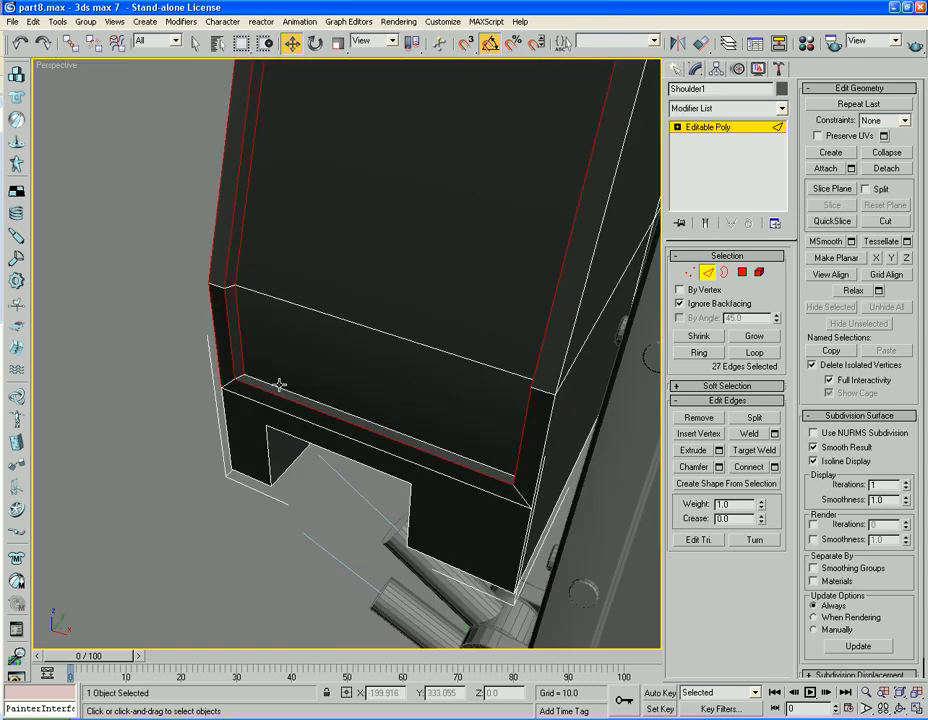
pyautogui.keyDown('ctrl'); pyautogui.click(278, 384); pyautogui.keyUp('ctrl')
pyautogui.keyDown('ctrl'); pyautogui.click(343, 320); pyautogui.keyUp('ctrl')
# Add the front recess's floor edges and the sloped and lower border edges on the side facing the mech's body to the selection.
pyautogui.keyDown('alt'); pyautogui.moveTo(387, 369); pyautogui.dragTo(475, 354, button='middle'); pyautogui.keyUp('alt')
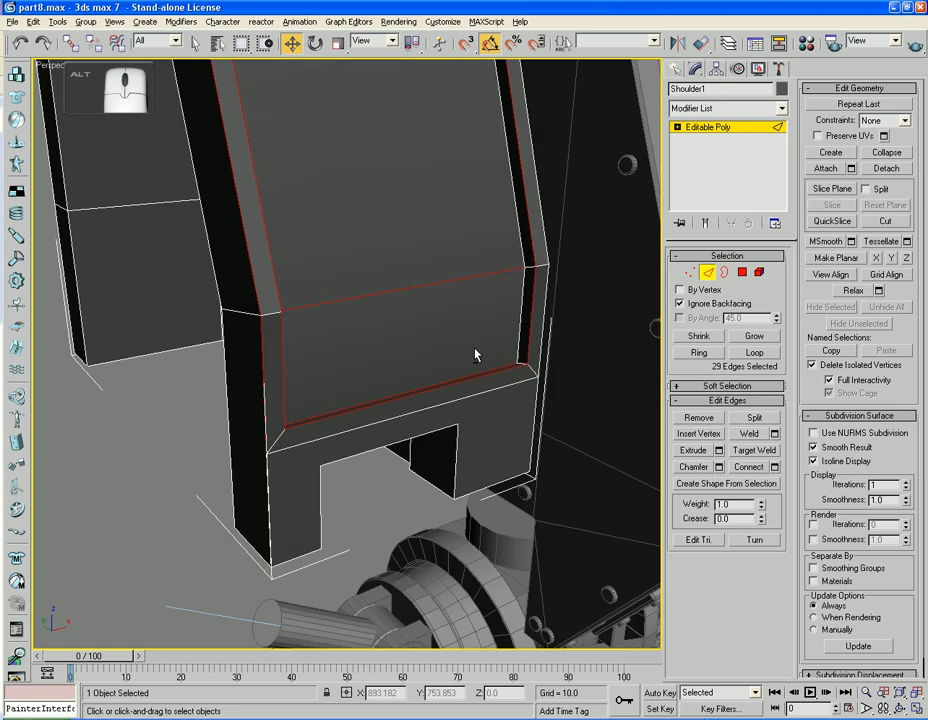
pyautogui.keyDown('ctrl'); pyautogui.click(519, 296); pyautogui.keyUp('ctrl')
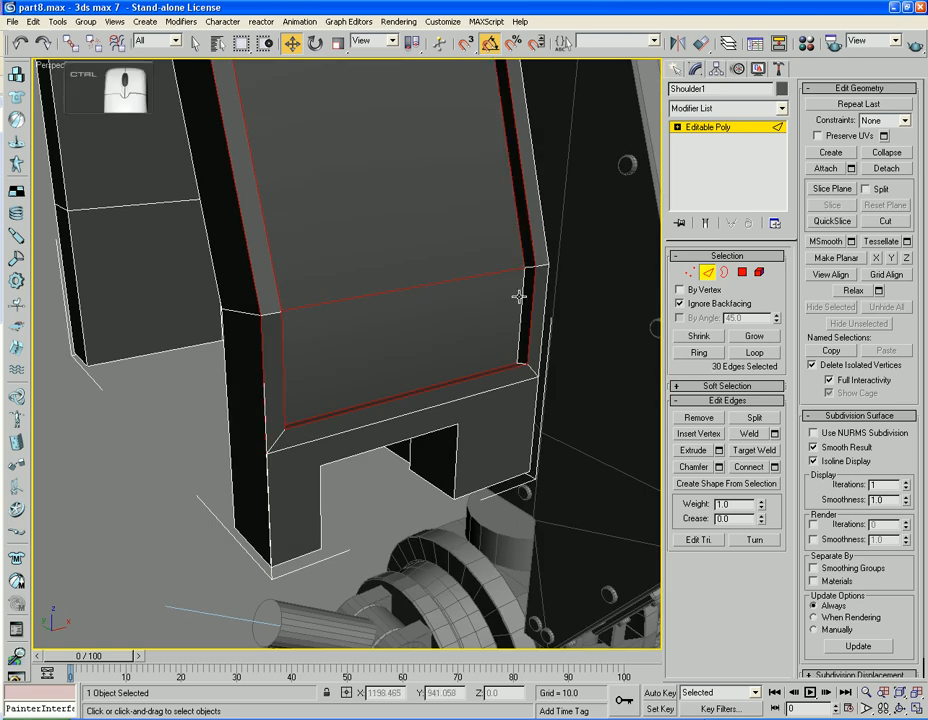
pyautogui.keyDown('ctrl'); pyautogui.click(523, 305); pyautogui.keyUp('ctrl')
pyautogui.moveTo(496, 294); pyautogui.dragTo(448, 337, button='middle')
pyautogui.keyDown('ctrl'); pyautogui.click(468, 317); pyautogui.keyUp('ctrl')
pyautogui.moveTo(469, 465); pyautogui.dragTo(420, 69, button='middle')
pyautogui.keyDown('ctrl'); pyautogui.click(472, 342); pyautogui.keyUp('ctrl')
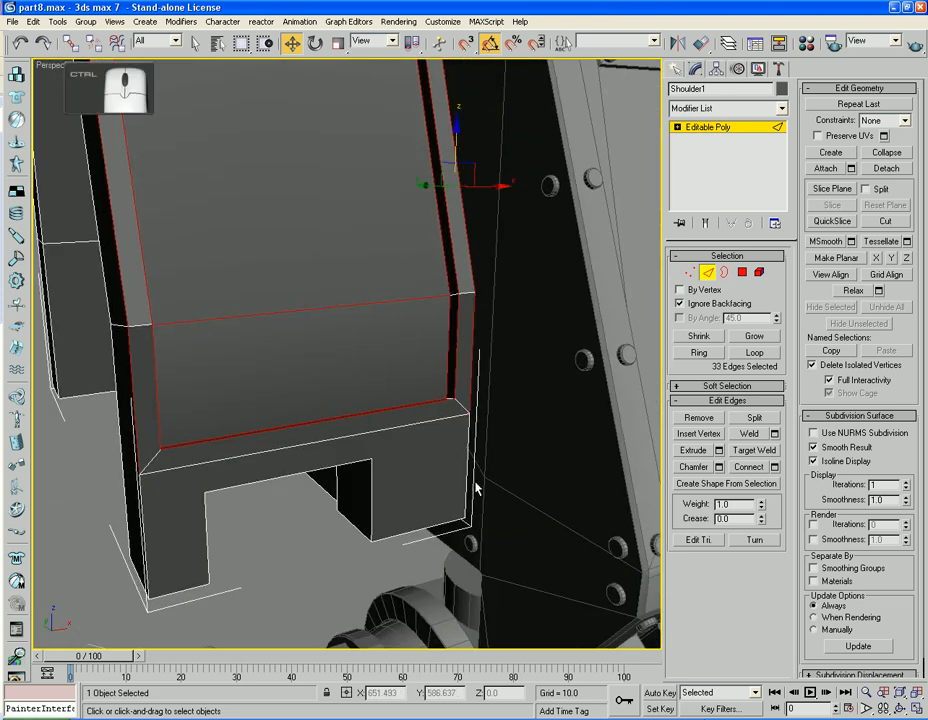
# Add the front edges around the body-side leg, plus the front notch's adjoining side and top edges, to the selection.
pyautogui.keyDown('ctrl'); pyautogui.click(465, 468); pyautogui.keyUp('ctrl')
pyautogui.keyDown('ctrl'); pyautogui.click(420, 530); pyautogui.keyUp('ctrl')
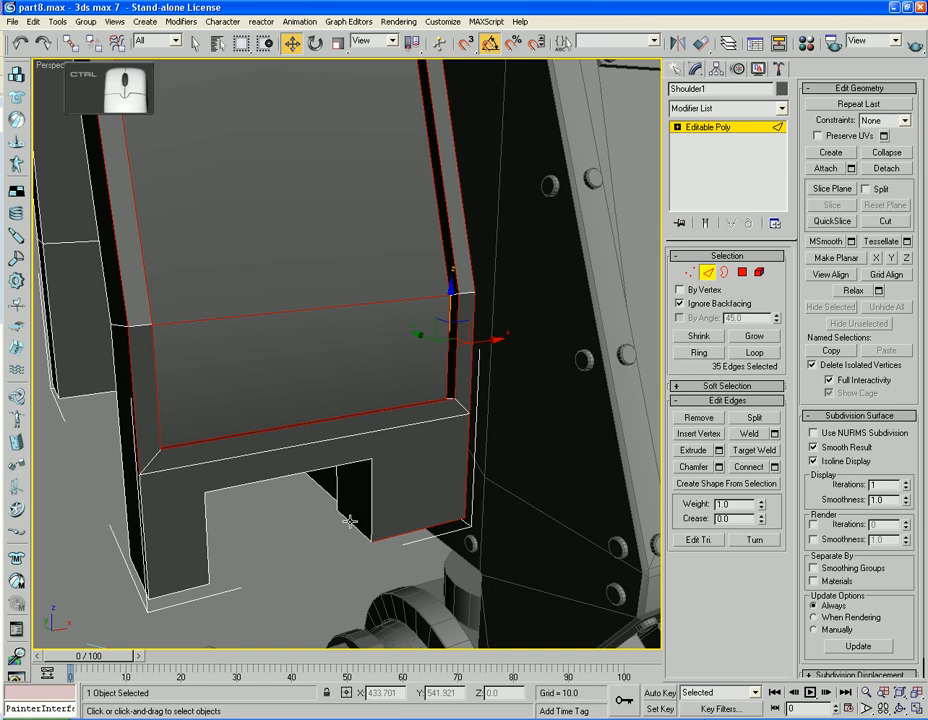
pyautogui.keyDown('ctrl'); pyautogui.click(345, 519); pyautogui.keyUp('ctrl')
pyautogui.keyDown('ctrl'); pyautogui.click(368, 492); pyautogui.keyUp('ctrl')
pyautogui.keyDown('ctrl'); pyautogui.click(343, 464); pyautogui.keyUp('ctrl')
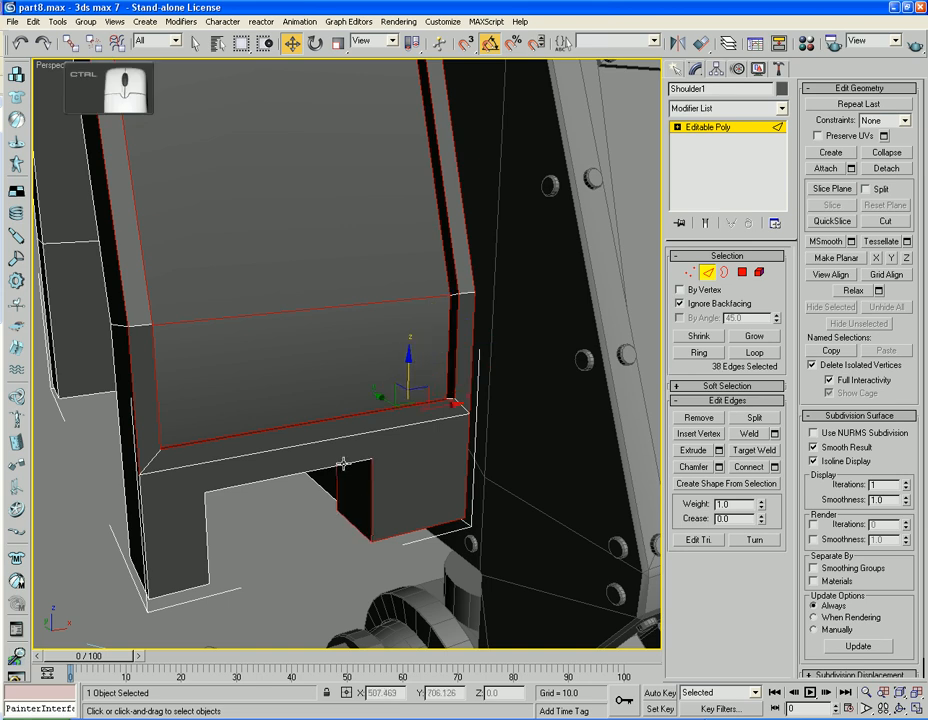
pyautogui.keyDown('ctrl'); pyautogui.click(323, 470); pyautogui.keyUp('ctrl')
# Add the front notch's upper corner edge and the side and bottom edges along its outer leg to the selection.
pyautogui.keyDown('alt'); pyautogui.moveTo(296, 539); pyautogui.dragTo(242, 424, button='middle'); pyautogui.keyUp('alt')
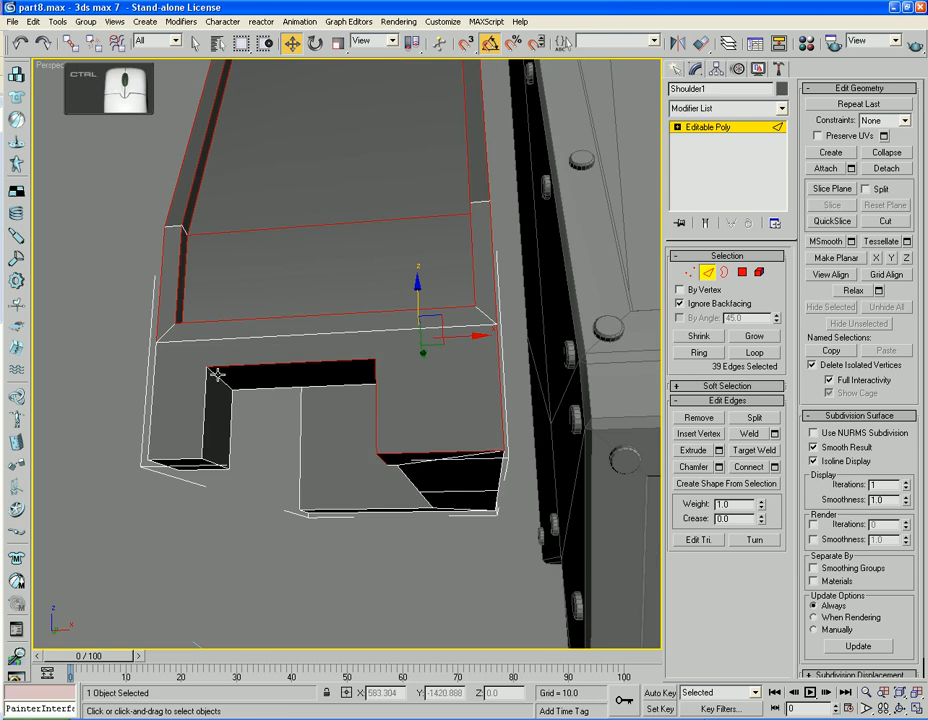
pyautogui.keyDown('ctrl'); pyautogui.click(212, 392); pyautogui.keyUp('ctrl')
pyautogui.keyDown('ctrl'); pyautogui.click(213, 400); pyautogui.keyUp('ctrl')
pyautogui.keyDown('ctrl'); pyautogui.click(217, 460); pyautogui.keyUp('ctrl')
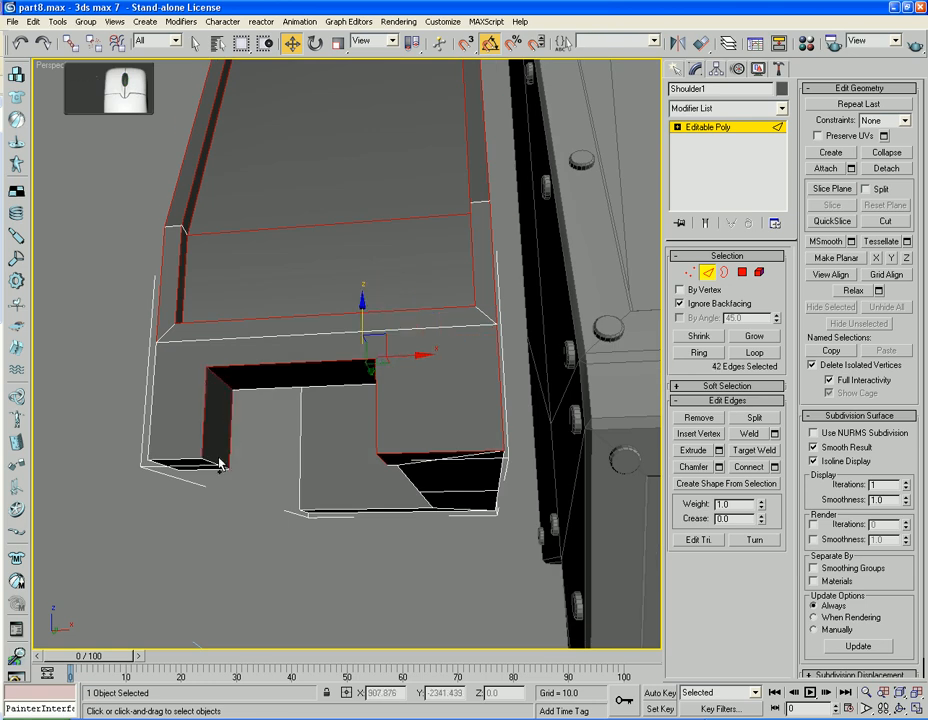
pyautogui.moveTo(217, 460)
pyautogui.keyDown('alt'); pyautogui.mouseDown(button='middle')
pyautogui.moveTo(232, 437)
pyautogui.moveTo(210, 462)
pyautogui.mouseUp(button='middle'); pyautogui.keyUp('alt')
pyautogui.keyDown('ctrl'); pyautogui.click(210, 462); pyautogui.keyUp('ctrl')
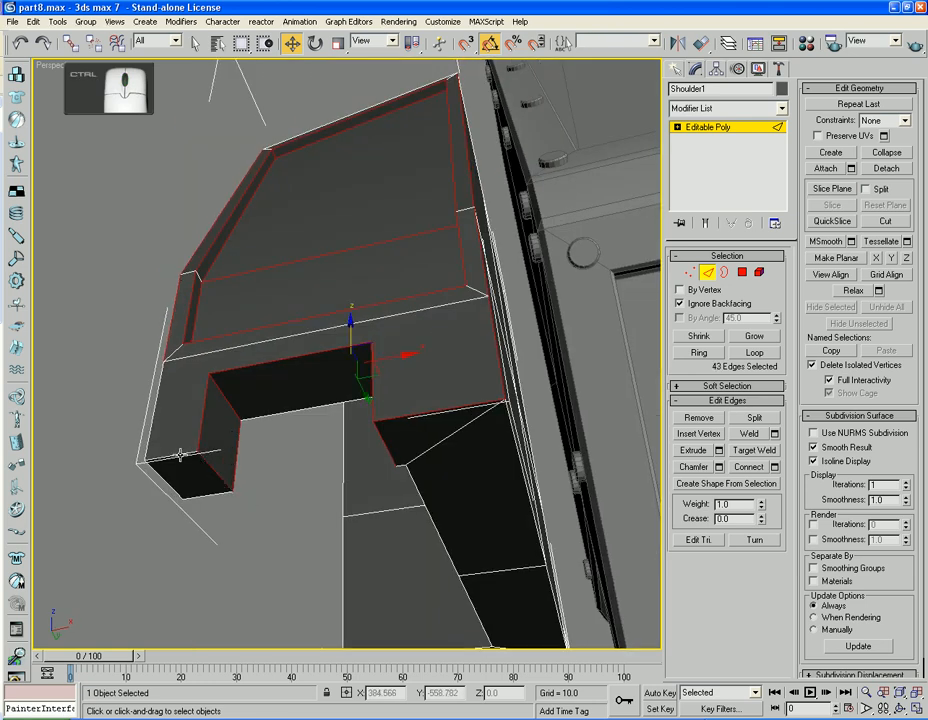
# Add the front outer leg's remaining bottom edges and its lower vertical edge at the outer side opening to the selection.
pyautogui.keyDown('ctrl'); pyautogui.click(180, 455); pyautogui.keyUp('ctrl')
pyautogui.keyDown('ctrl'); pyautogui.click(195, 499); pyautogui.keyUp('ctrl')
pyautogui.keyDown('alt'); pyautogui.moveTo(170, 487); pyautogui.dragTo(268, 608, button='middle'); pyautogui.keyUp('alt')
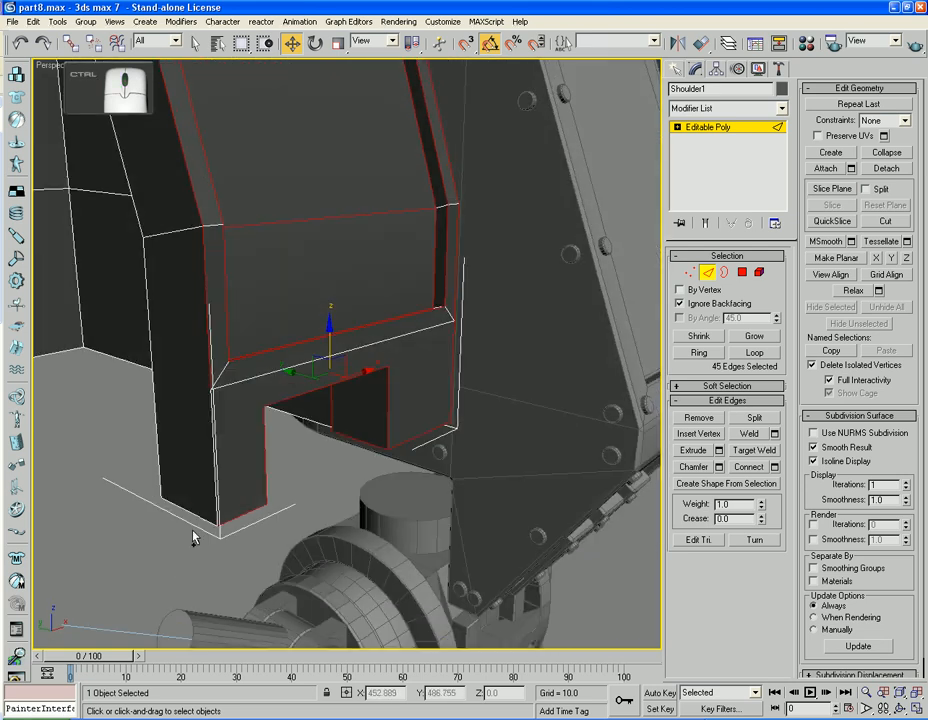
pyautogui.keyDown('ctrl'); pyautogui.click(176, 497); pyautogui.keyUp('ctrl')
pyautogui.keyDown('ctrl'); pyautogui.click(159, 477); pyautogui.keyUp('ctrl')
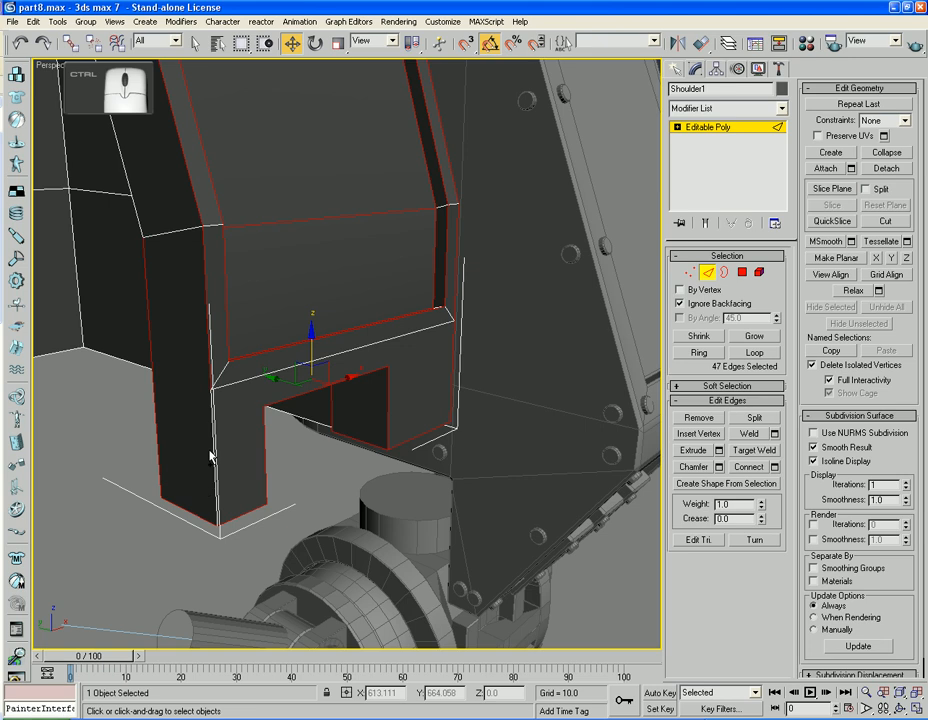
# Add the outer side opening's sloped, top and rear edges, plus the outer side's rear and top border edges, to the selection.
pyautogui.scroll(5, 172, 327)
pyautogui.keyDown('alt'); pyautogui.moveTo(247, 307); pyautogui.dragTo(375, 342, button='middle'); pyautogui.keyUp('alt')
pyautogui.keyDown('ctrl'); pyautogui.click(360, 357); pyautogui.keyUp('ctrl')
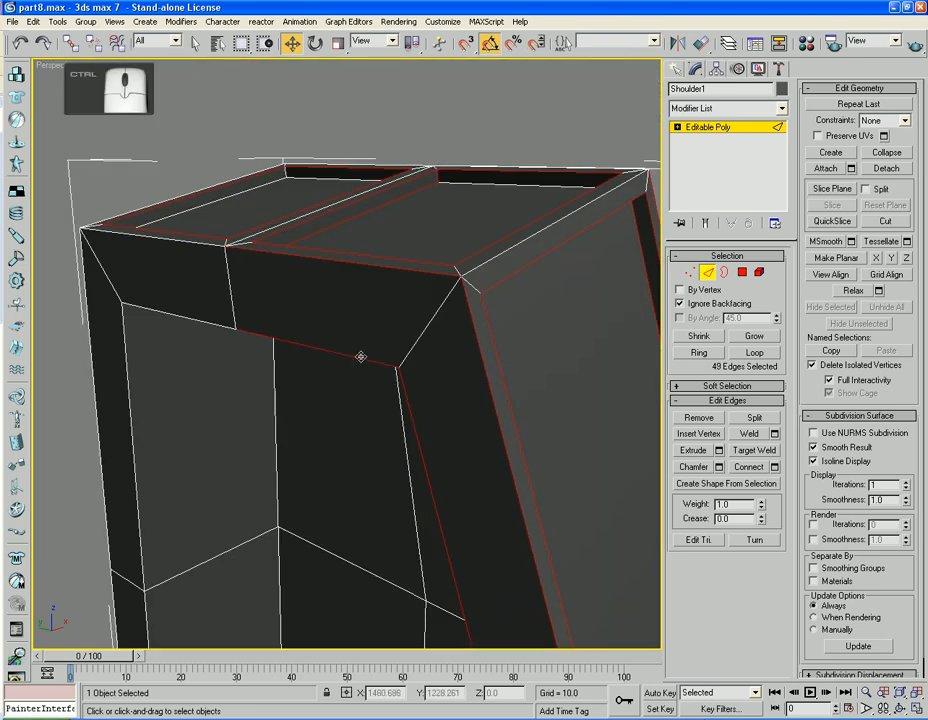
pyautogui.keyDown('ctrl'); pyautogui.click(172, 317); pyautogui.keyUp('ctrl')
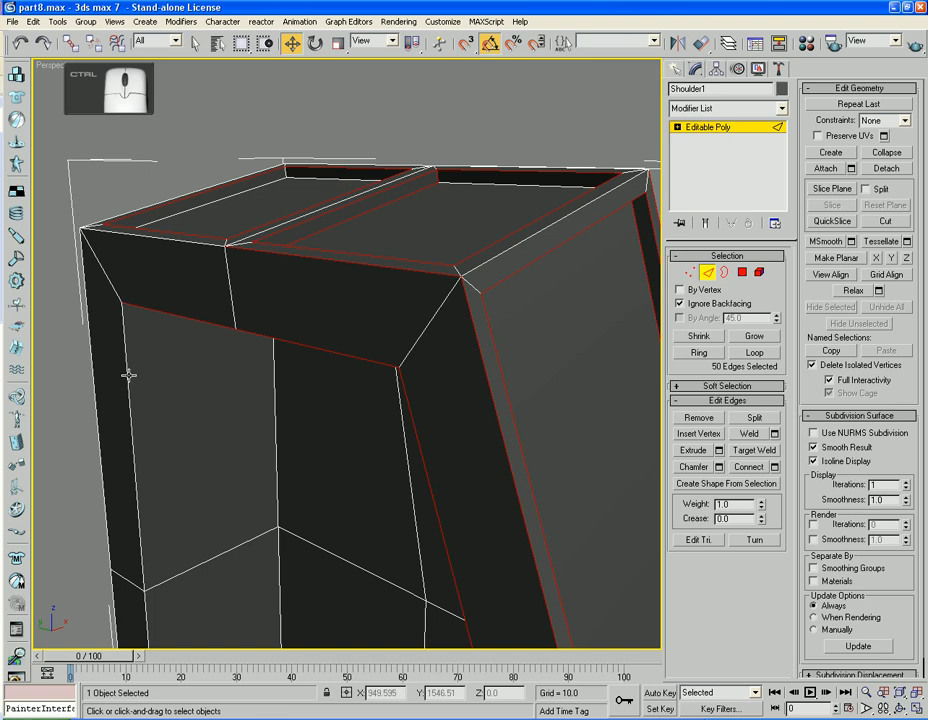
pyautogui.keyDown('ctrl'); pyautogui.click(129, 375); pyautogui.keyUp('ctrl')
pyautogui.keyDown('ctrl'); pyautogui.click(91, 370); pyautogui.keyUp('ctrl')
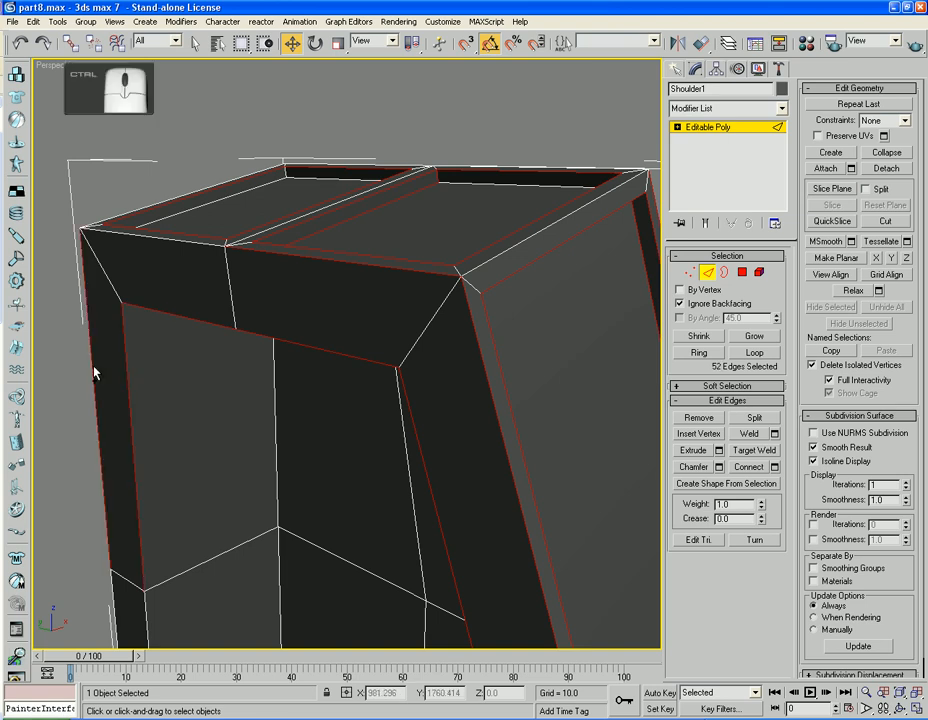
pyautogui.keyDown('ctrl'); pyautogui.click(177, 235); pyautogui.keyUp('ctrl')
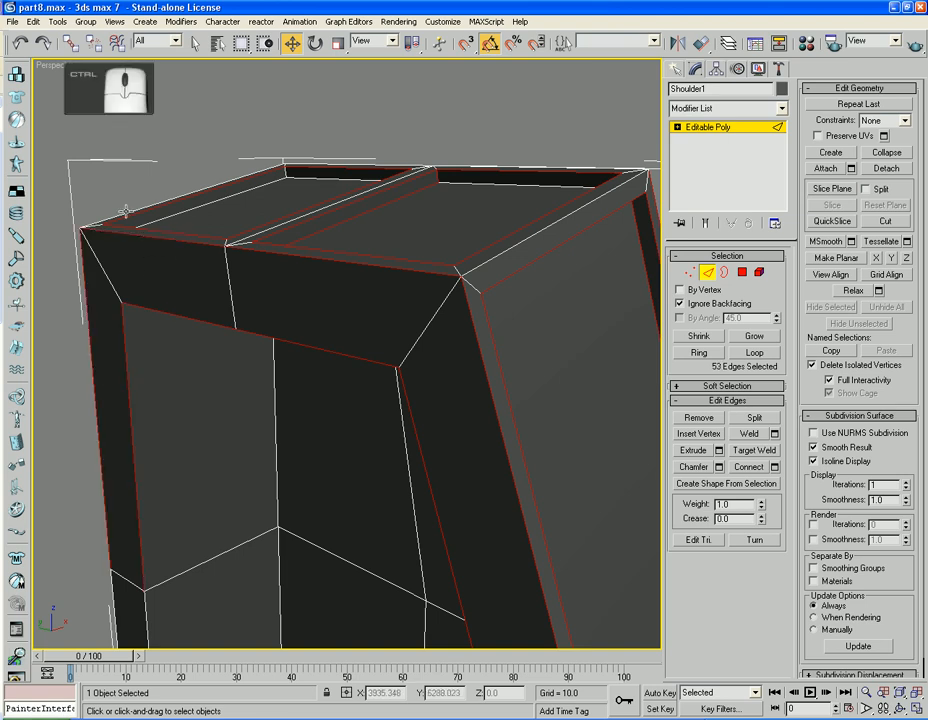
# Add the rear top recess's floor edges along the body side and the divider, and their shared corner edge, to the selection.
pyautogui.keyDown('ctrl'); pyautogui.click(209, 203); pyautogui.keyUp('ctrl')
pyautogui.keyDown('alt'); pyautogui.moveTo(249, 201); pyautogui.dragTo(292, 155, button='middle'); pyautogui.keyUp('alt')
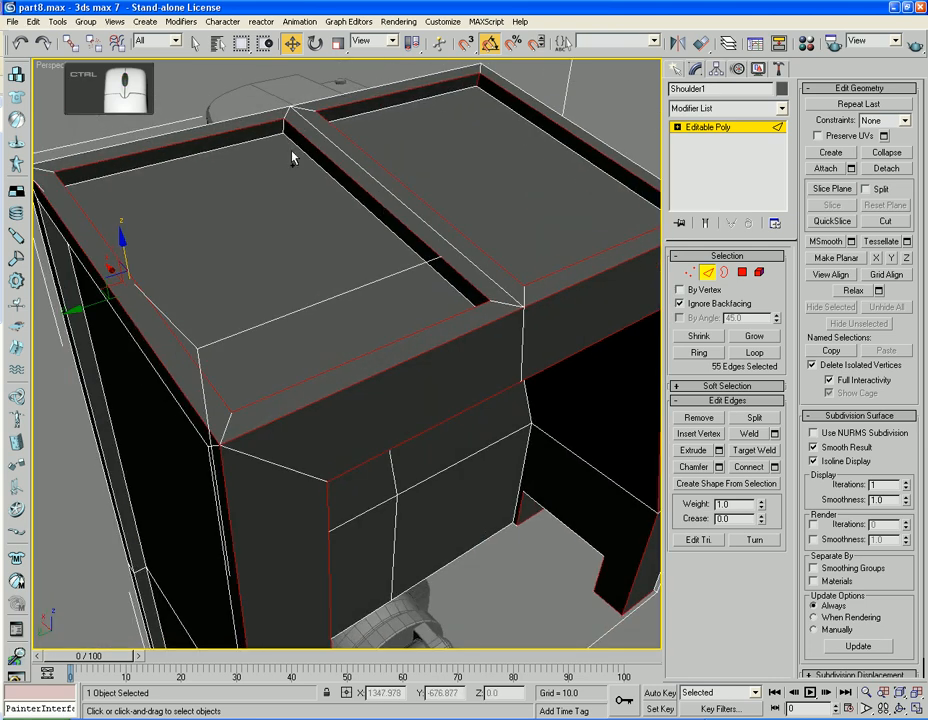
pyautogui.hotkey('ctrl', 'z')
pyautogui.keyDown('ctrl'); pyautogui.click(233, 148); pyautogui.keyUp('ctrl')
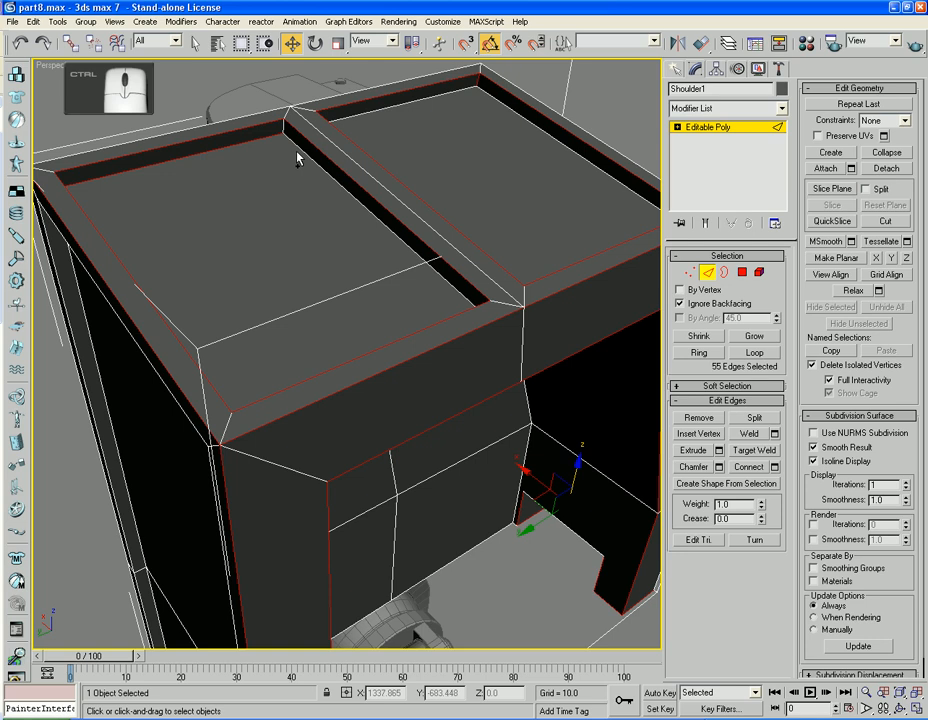
pyautogui.keyDown('ctrl'); pyautogui.click(303, 152); pyautogui.keyUp('ctrl')
pyautogui.keyDown('ctrl'); pyautogui.click(284, 129); pyautogui.keyUp('ctrl')
# Add the remaining corner and floor edges of the rear top recess to the selection.
pyautogui.keyDown('alt'); pyautogui.moveTo(284, 129); pyautogui.dragTo(248, 128, button='middle'); pyautogui.keyUp('alt')
pyautogui.keyDown('ctrl'); pyautogui.click(245, 92); pyautogui.keyUp('ctrl')
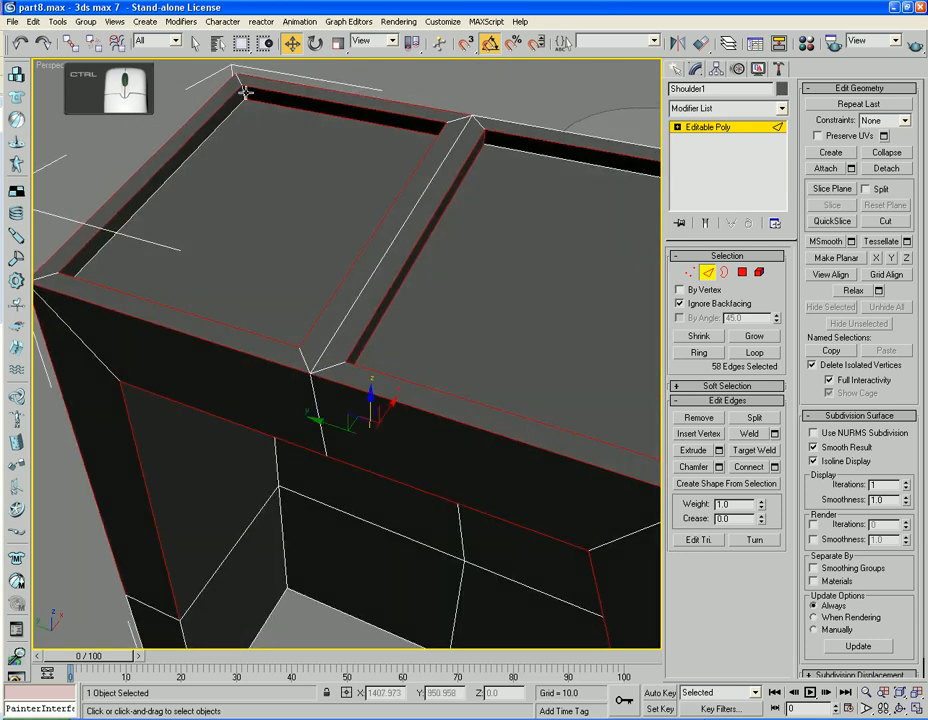
pyautogui.keyDown('ctrl'); pyautogui.click(295, 94); pyautogui.keyUp('ctrl')
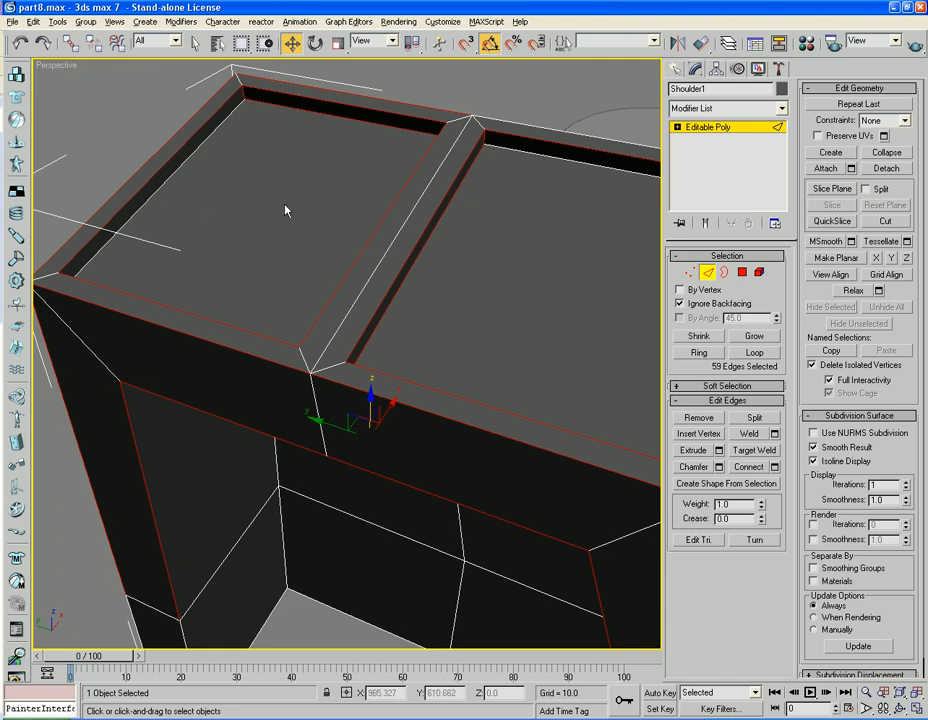
pyautogui.keyDown('alt'); pyautogui.moveTo(286, 207); pyautogui.dragTo(250, 162, button='middle'); pyautogui.keyUp('alt')
pyautogui.keyDown('ctrl'); pyautogui.click(253, 147); pyautogui.keyUp('ctrl')
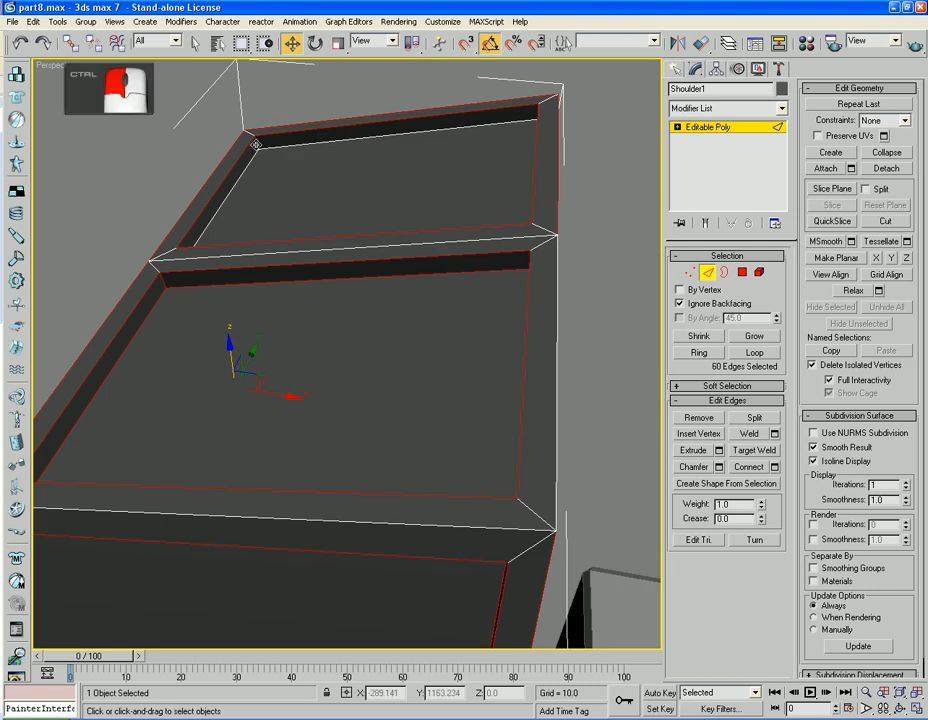
pyautogui.keyDown('alt'); pyautogui.moveTo(247, 167); pyautogui.dragTo(147, 192, button='middle'); pyautogui.keyUp('alt')
pyautogui.keyDown('alt'); pyautogui.moveTo(143, 200); pyautogui.dragTo(645, 141, button='middle'); pyautogui.keyUp('alt')
pyautogui.keyDown('ctrl'); pyautogui.click(424, 176); pyautogui.keyUp('ctrl')
# Add the rear panel recess's top edges, its upper body-side rim and floor edges, and their corner edge to the selection.
pyautogui.keyDown('alt'); pyautogui.moveTo(322, 219); pyautogui.dragTo(320, 294, button='middle'); pyautogui.keyUp('alt')
pyautogui.keyDown('alt'); pyautogui.moveTo(287, 416); pyautogui.dragTo(424, 347, button='middle'); pyautogui.keyUp('alt')
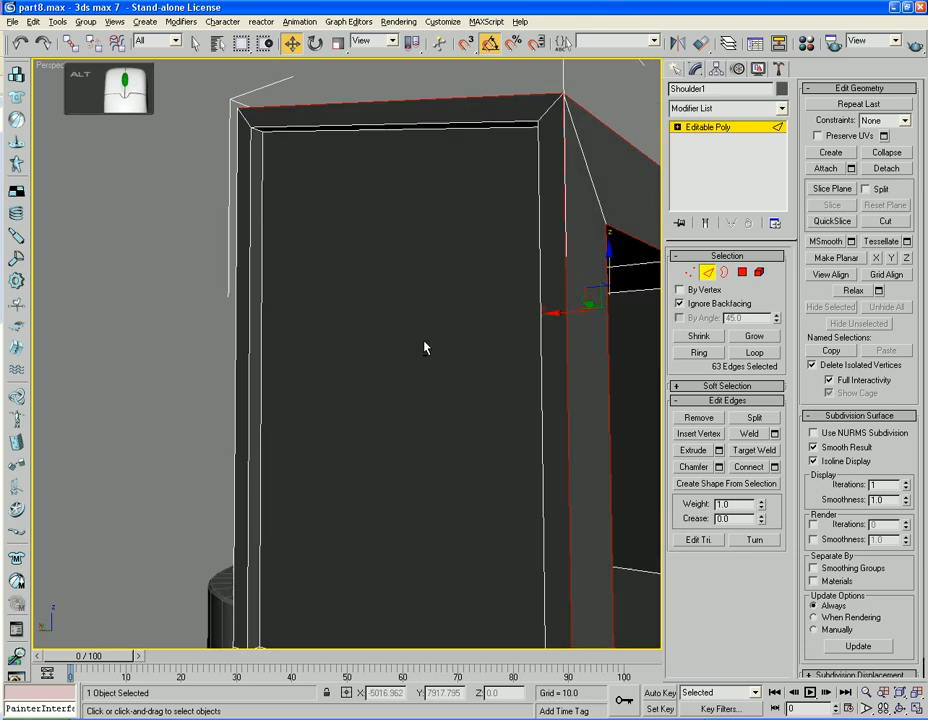
pyautogui.keyDown('ctrl'); pyautogui.click(387, 128); pyautogui.keyUp('ctrl')
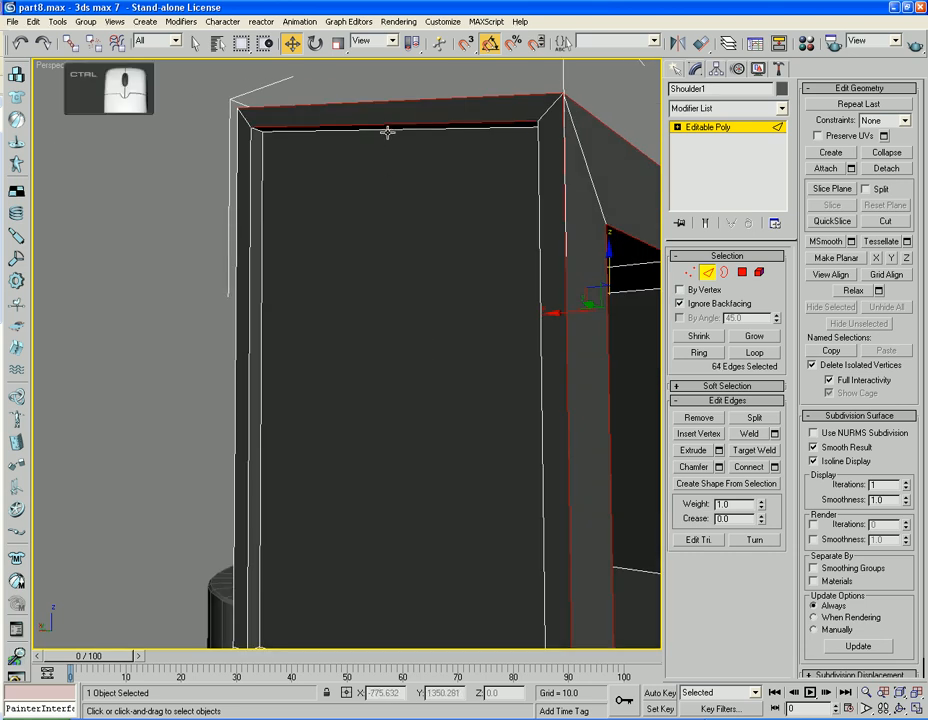
pyautogui.keyDown('ctrl'); pyautogui.click(251, 182); pyautogui.keyUp('ctrl')
pyautogui.keyDown('ctrl'); pyautogui.click(259, 189); pyautogui.keyUp('ctrl')
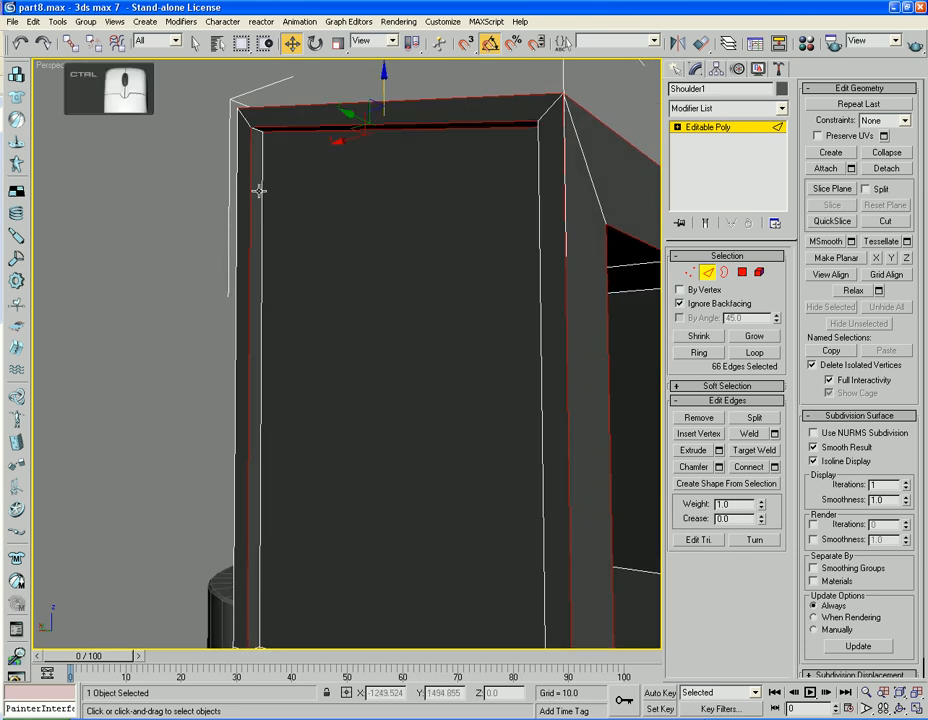
pyautogui.keyDown('ctrl'); pyautogui.click(263, 173); pyautogui.keyUp('ctrl')
pyautogui.keyDown('ctrl'); pyautogui.click(257, 130); pyautogui.keyUp('ctrl')
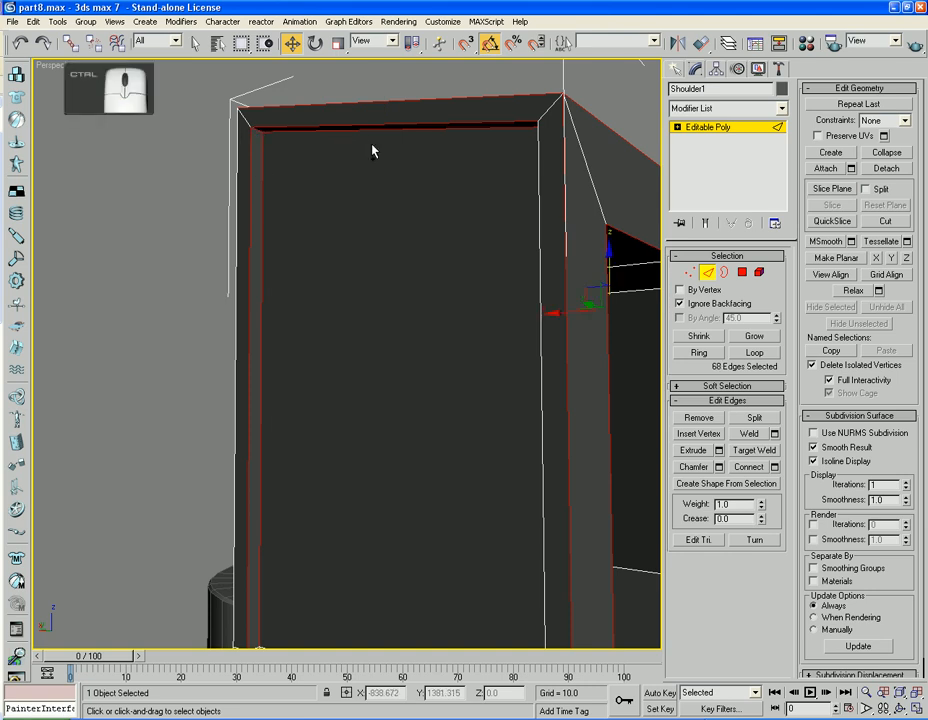
# Add the rear panel recess's outer-side rim and floor edges and the upper corner edge on that side to the selection.
pyautogui.keyDown('alt'); pyautogui.moveTo(440, 180); pyautogui.dragTo(512, 163, button='middle'); pyautogui.keyUp('alt')
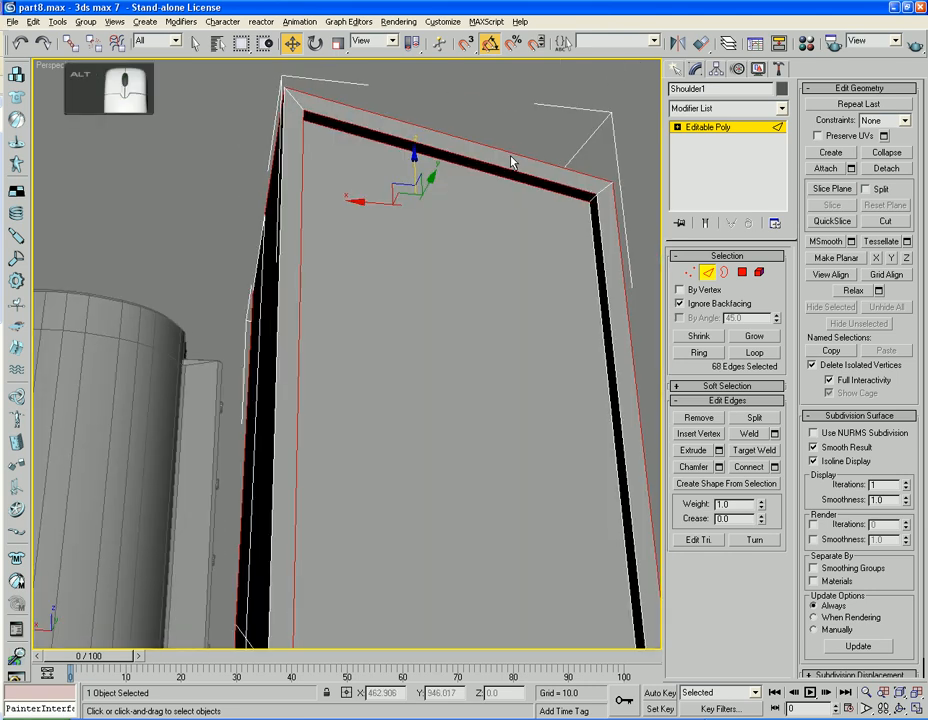
pyautogui.keyDown('ctrl'); pyautogui.click(586, 200); pyautogui.keyUp('ctrl')
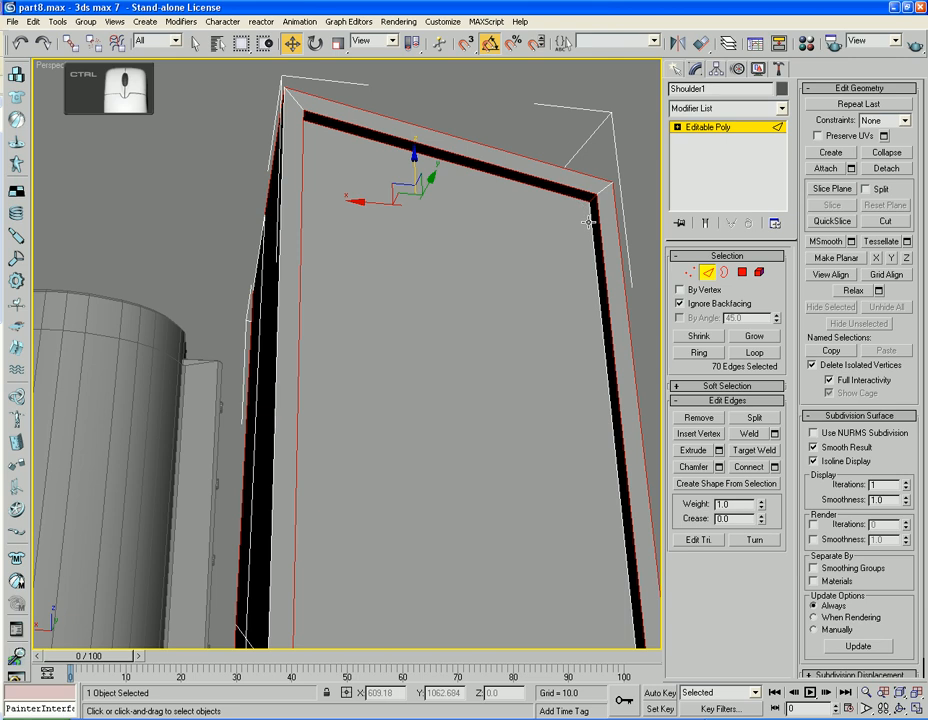
pyautogui.keyDown('ctrl'); pyautogui.click(588, 222); pyautogui.keyUp('ctrl')
pyautogui.keyDown('alt'); pyautogui.moveTo(563, 217); pyautogui.dragTo(463, 115, button='middle'); pyautogui.keyUp('alt')
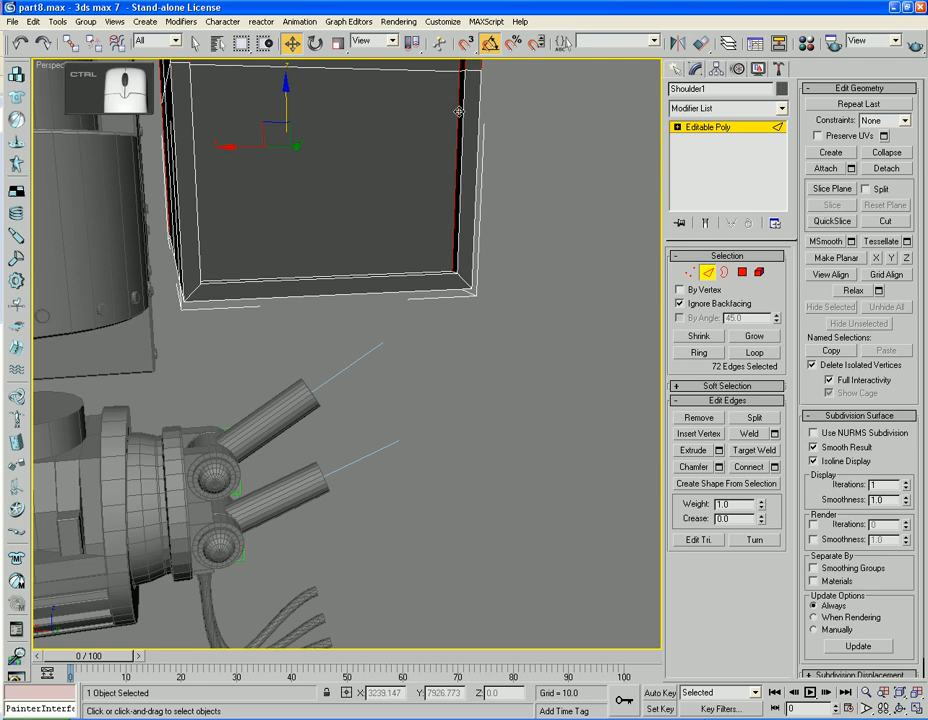
pyautogui.keyDown('ctrl'); pyautogui.click(462, 115); pyautogui.keyUp('ctrl')
# Add the rear panel recess's lower body-side edges, bottom rim and floor edges, and lower corner edges to the selection.
pyautogui.keyDown('alt'); pyautogui.moveTo(264, 206); pyautogui.dragTo(322, 211, button='middle'); pyautogui.keyUp('alt')
pyautogui.keyDown('ctrl'); pyautogui.click(352, 195); pyautogui.keyUp('ctrl')
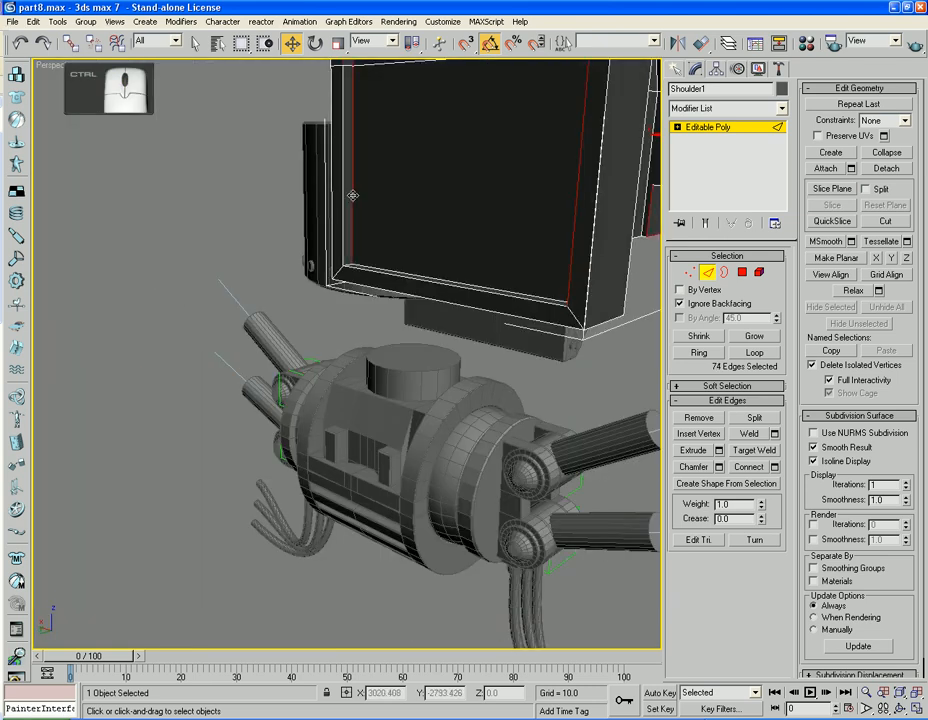
pyautogui.keyDown('ctrl'); pyautogui.click(408, 186); pyautogui.keyUp('ctrl')
pyautogui.keyDown('alt'); pyautogui.moveTo(408, 186); pyautogui.dragTo(377, 178, button='middle'); pyautogui.keyUp('alt')
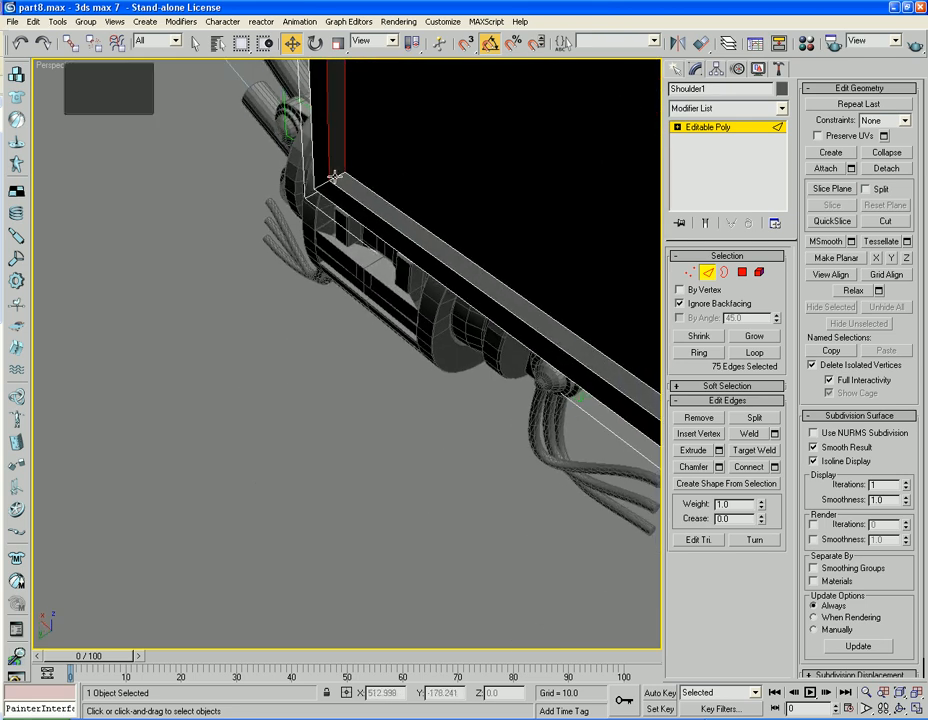
pyautogui.keyDown('ctrl'); pyautogui.click(352, 178); pyautogui.keyUp('ctrl')
pyautogui.keyDown('alt'); pyautogui.moveTo(355, 199); pyautogui.dragTo(518, 180, button='middle'); pyautogui.keyUp('alt')
pyautogui.keyDown('ctrl'); pyautogui.click(505, 199); pyautogui.keyUp('ctrl')
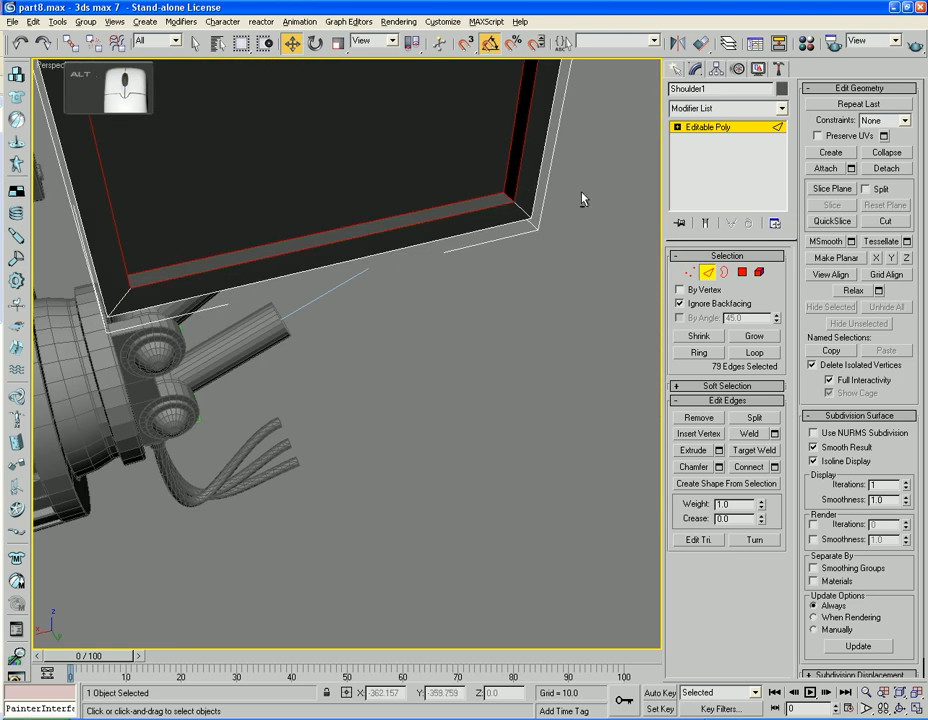
# Add the shoulder's rear border edges along the body side, the bottom and the lower outer side to the selection.
pyautogui.keyDown('alt'); pyautogui.moveTo(584, 199); pyautogui.dragTo(469, 204, button='middle'); pyautogui.keyUp('alt')
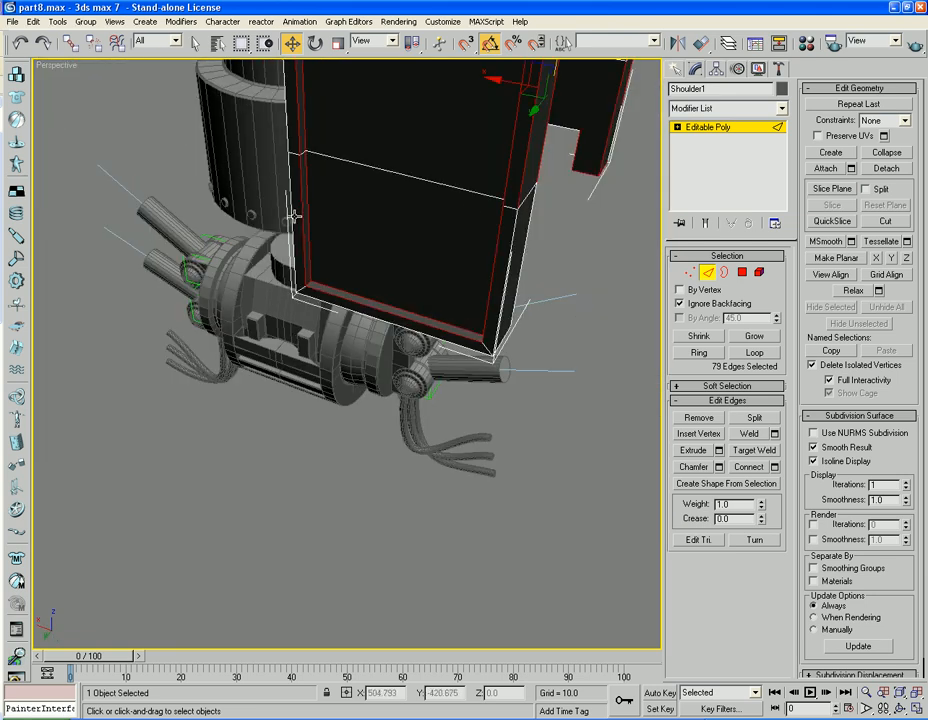
pyautogui.keyDown('ctrl'); pyautogui.click(286, 121); pyautogui.keyUp('ctrl')
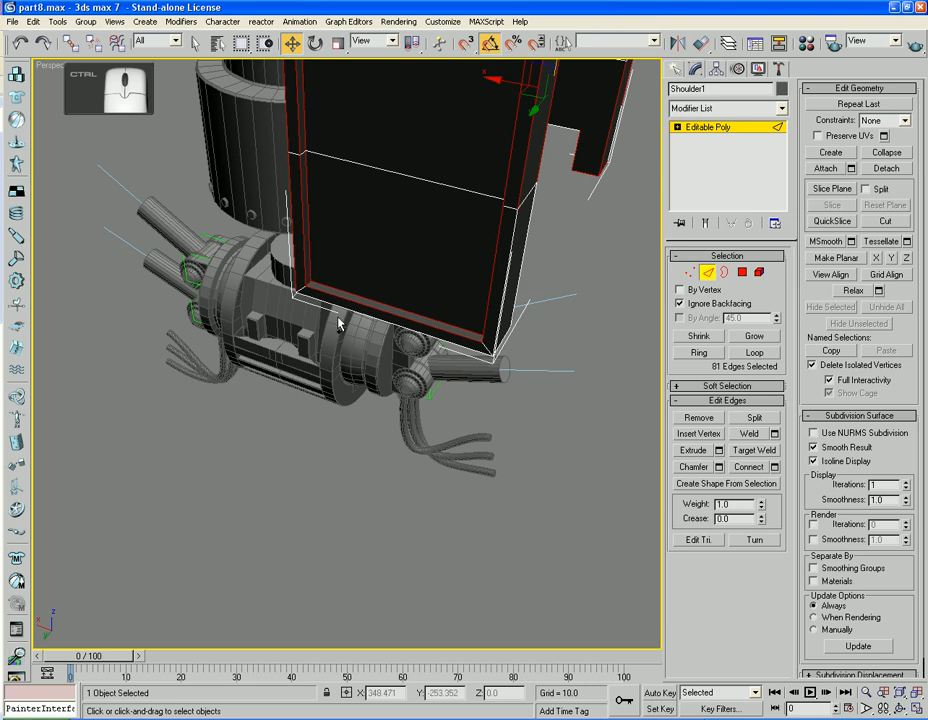
pyautogui.keyDown('ctrl'); pyautogui.click(515, 311); pyautogui.keyUp('ctrl')
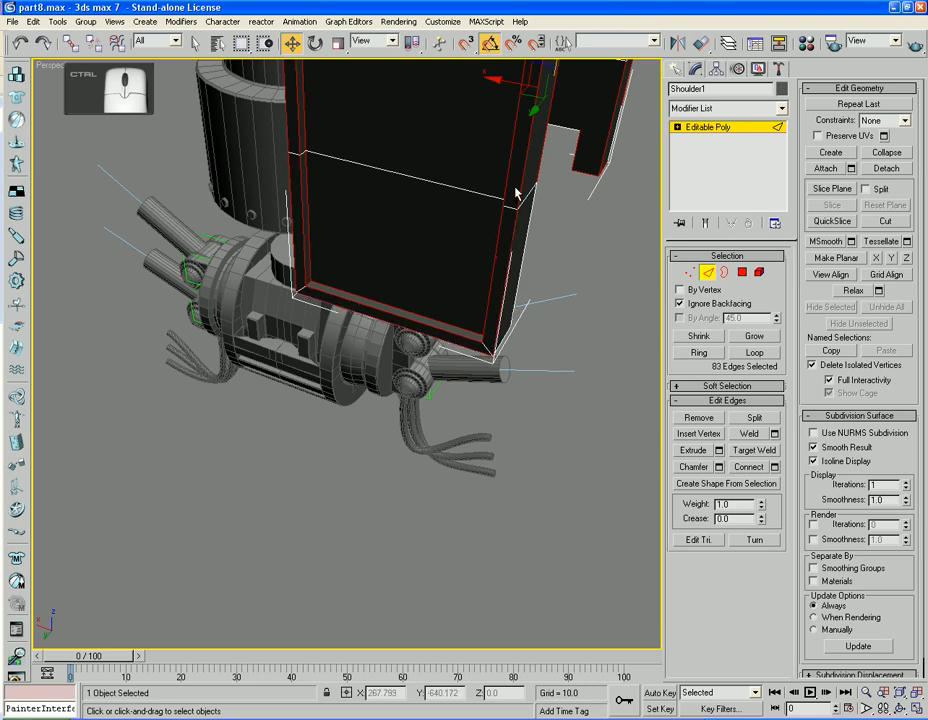
# Add the outer opening's rear inner corner edges and the rear leg's lower opening edge to the selection.
pyautogui.keyDown('alt'); pyautogui.moveTo(538, 208); pyautogui.dragTo(489, 240, button='middle'); pyautogui.keyUp('alt')
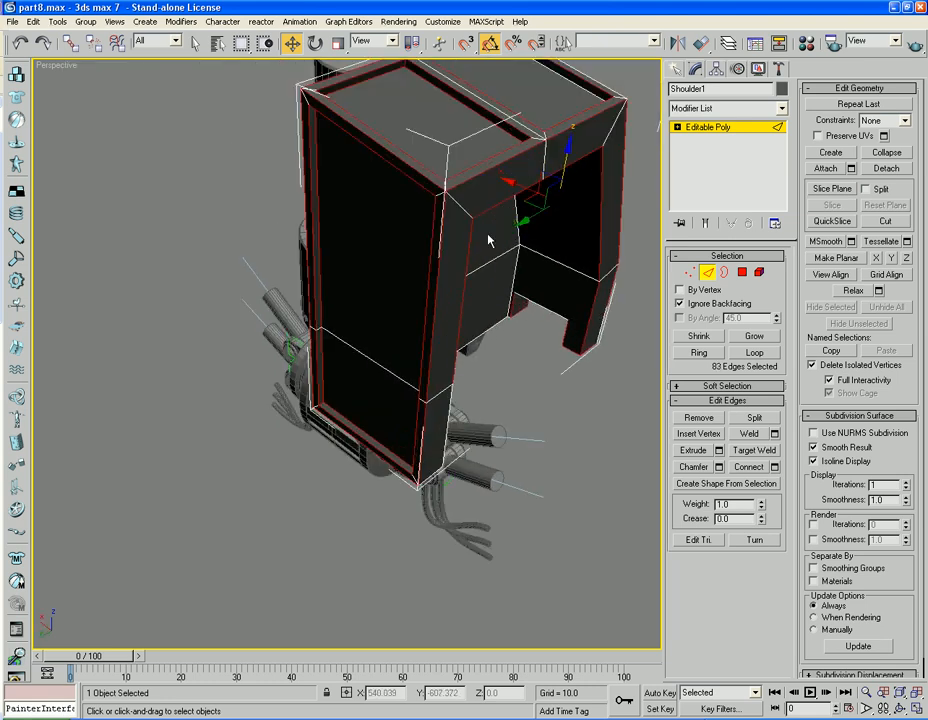
pyautogui.keyDown('alt'); pyautogui.moveTo(496, 161); pyautogui.dragTo(413, 289, button='middle'); pyautogui.keyUp('alt')
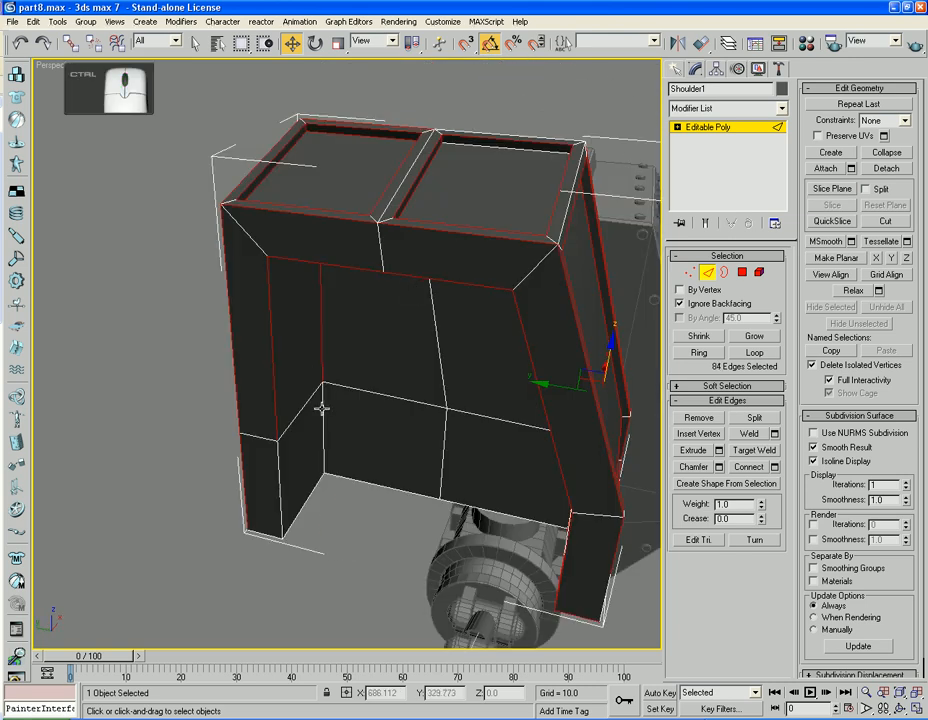
pyautogui.keyDown('ctrl'); pyautogui.click(275, 467); pyautogui.keyUp('ctrl')
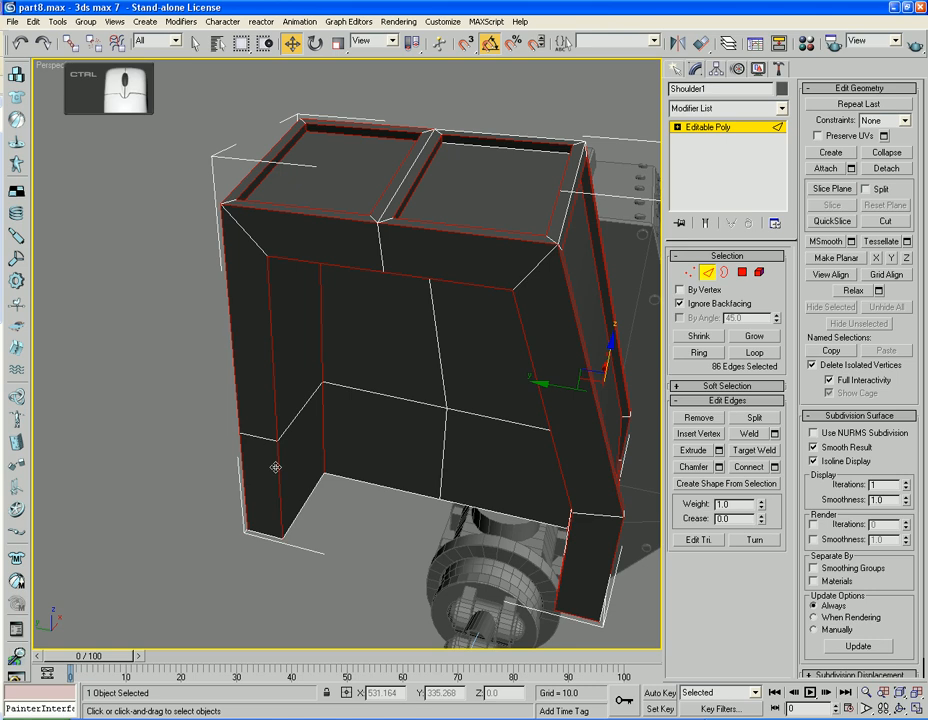
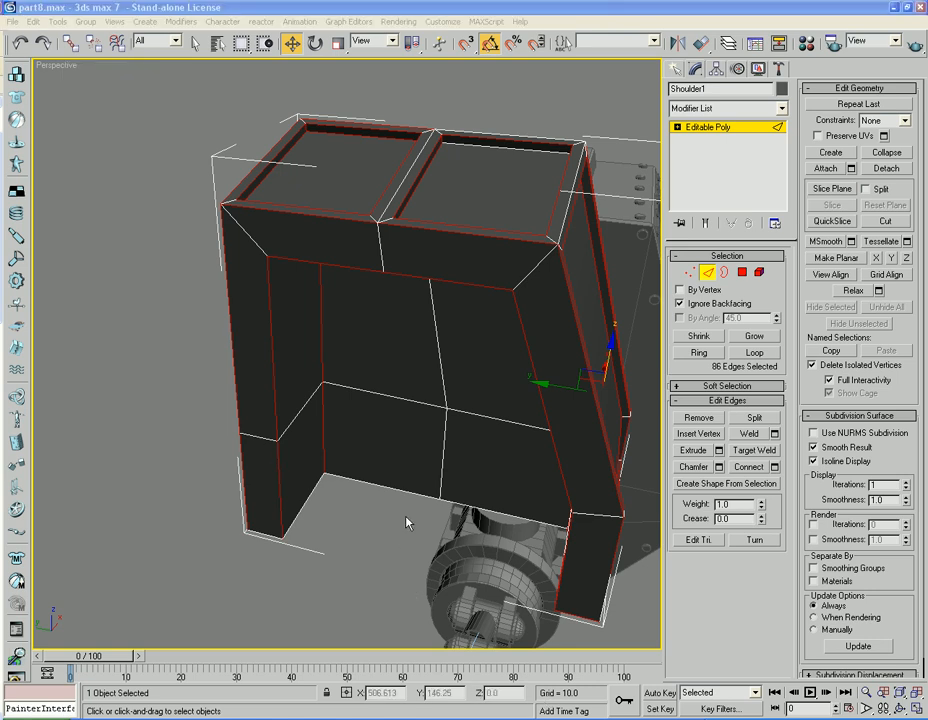
# Add the bottom edges of the outer opening's inner wall and the front leg's lower opening edge to the selection.
pyautogui.keyDown('alt'); pyautogui.moveTo(407, 522); pyautogui.dragTo(494, 473, button='middle'); pyautogui.keyUp('alt')
pyautogui.keyDown('ctrl'); pyautogui.click(406, 488); pyautogui.keyUp('ctrl')
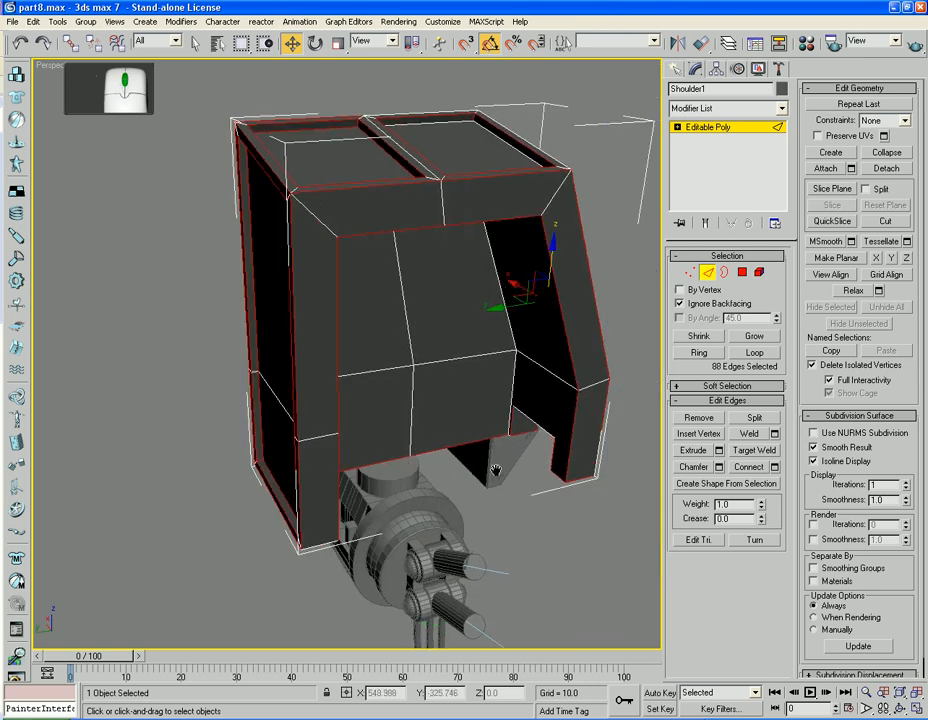
pyautogui.scroll(3, 488, 474)
pyautogui.keyDown('alt'); pyautogui.moveTo(571, 451); pyautogui.dragTo(549, 426, button='middle'); pyautogui.keyUp('alt')
pyautogui.keyDown('ctrl'); pyautogui.click(588, 424); pyautogui.keyUp('ctrl')
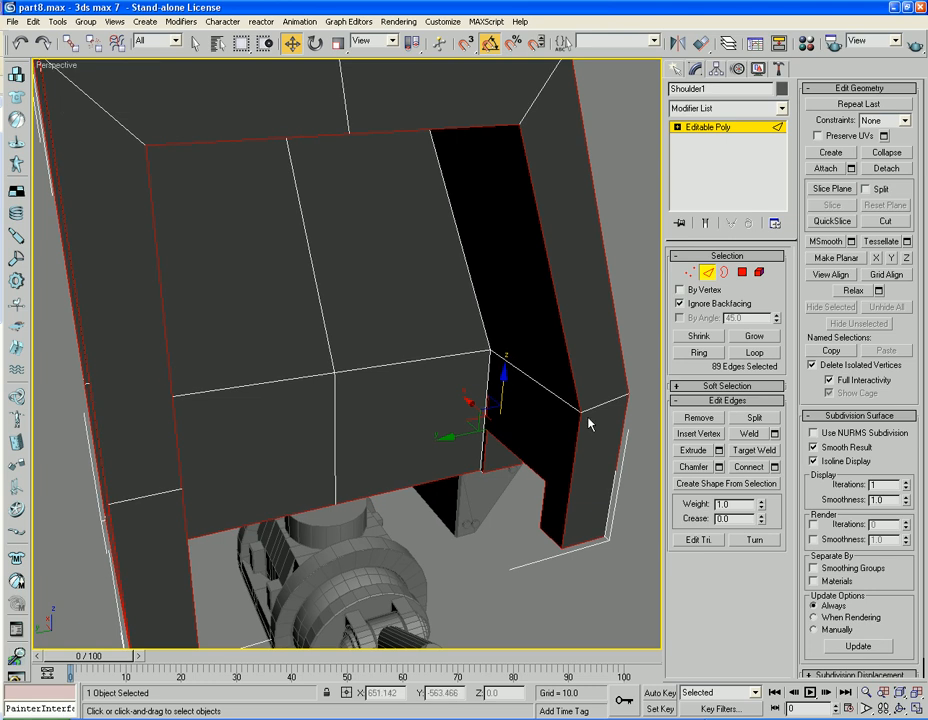
# Add the outer opening's front inner corner edges, along the lower and sloped sections and at the top, to the selection.
pyautogui.keyDown('ctrl'); pyautogui.click(489, 371); pyautogui.keyUp('ctrl')
pyautogui.hotkey('ctrl', 'z')
pyautogui.keyDown('ctrl'); pyautogui.click(484, 340); pyautogui.keyUp('ctrl')
pyautogui.keyDown('ctrl'); pyautogui.click(483, 335); pyautogui.keyUp('ctrl')
pyautogui.keyDown('alt'); pyautogui.moveTo(483, 312); pyautogui.dragTo(472, 249, button='middle'); pyautogui.keyUp('alt')
pyautogui.keyDown('ctrl'); pyautogui.click(438, 120); pyautogui.keyUp('ctrl')
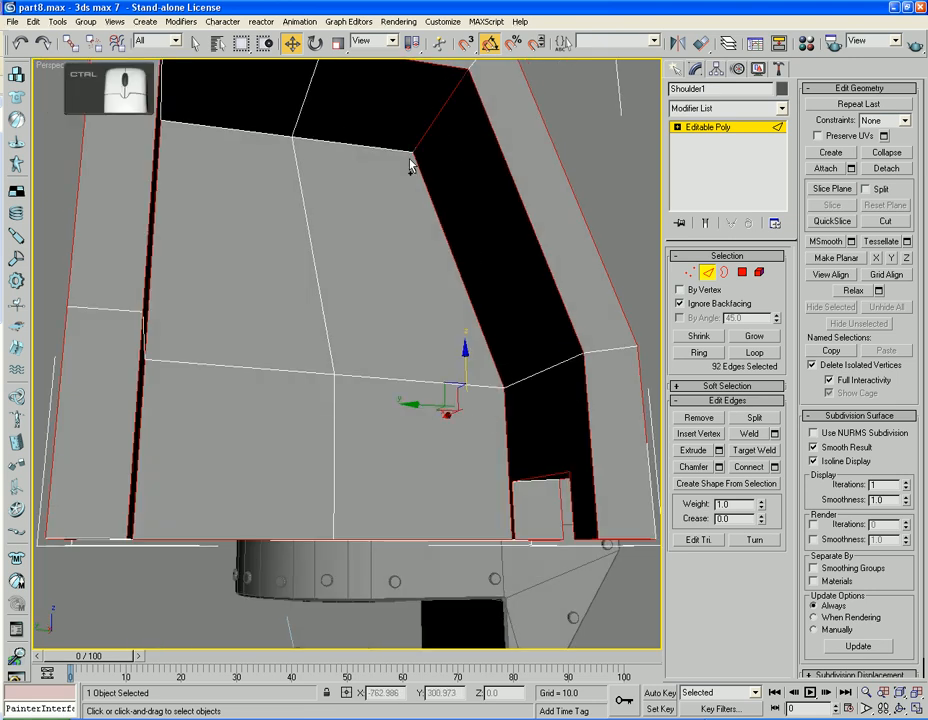
# Add the remaining unselected edges around the top of the shoulder's inner hollow to the edge selection.
pyautogui.keyDown('alt'); pyautogui.moveTo(408, 158); pyautogui.dragTo(373, 240, button='middle'); pyautogui.keyUp('alt')
pyautogui.scroll(4, 374, 130)
pyautogui.keyDown('ctrl'); pyautogui.click(376, 108); pyautogui.keyUp('ctrl')
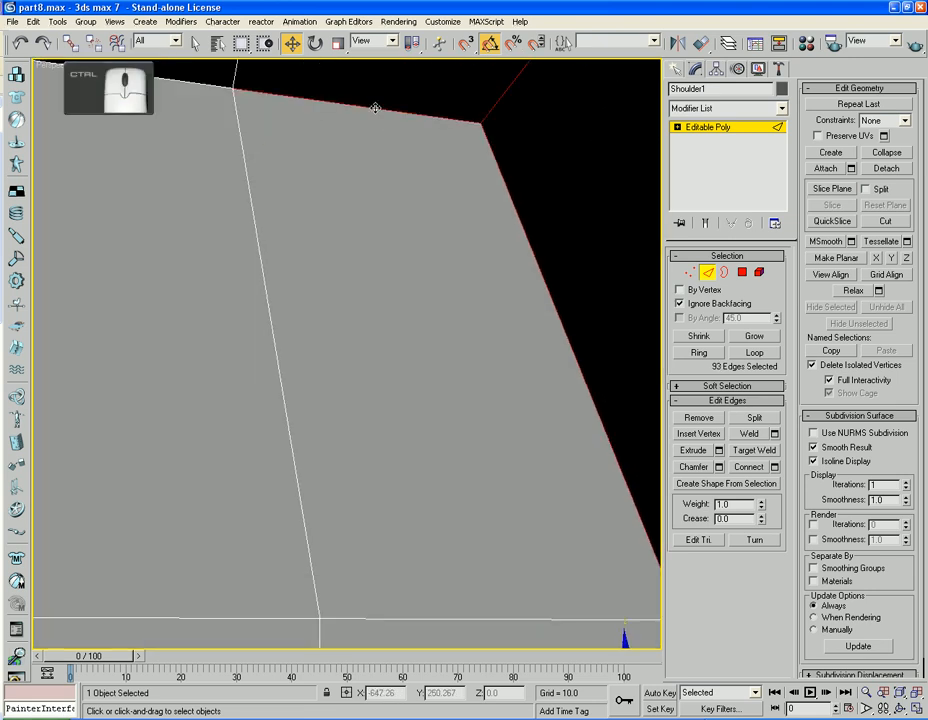
pyautogui.keyDown('alt'); pyautogui.moveTo(375, 104); pyautogui.dragTo(301, 244, button='middle'); pyautogui.keyUp('alt')
pyautogui.keyDown('ctrl'); pyautogui.click(251, 240); pyautogui.keyUp('ctrl')
pyautogui.scroll(-5, 310, 240)
pyautogui.keyDown('ctrl'); pyautogui.click(192, 298); pyautogui.keyUp('ctrl')
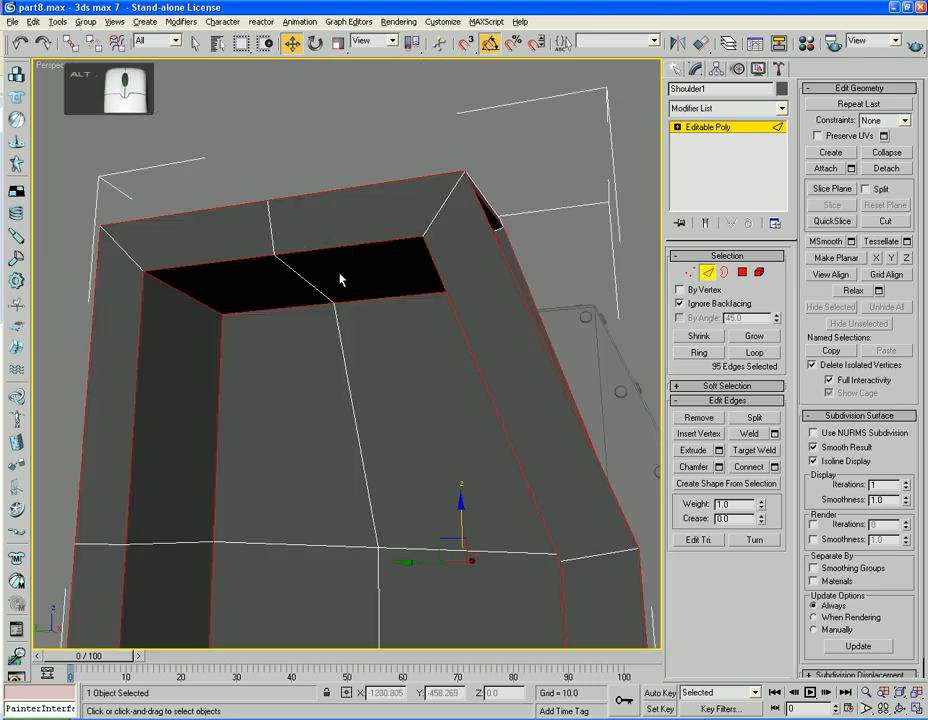
pyautogui.keyDown('alt'); pyautogui.moveTo(342, 275); pyautogui.dragTo(407, 344, button='middle'); pyautogui.keyUp('alt')
pyautogui.keyDown('ctrl'); pyautogui.click(415, 338); pyautogui.keyUp('ctrl')
pyautogui.keyDown('alt'); pyautogui.moveTo(505, 358); pyautogui.dragTo(381, 356, button='middle'); pyautogui.keyUp('alt')
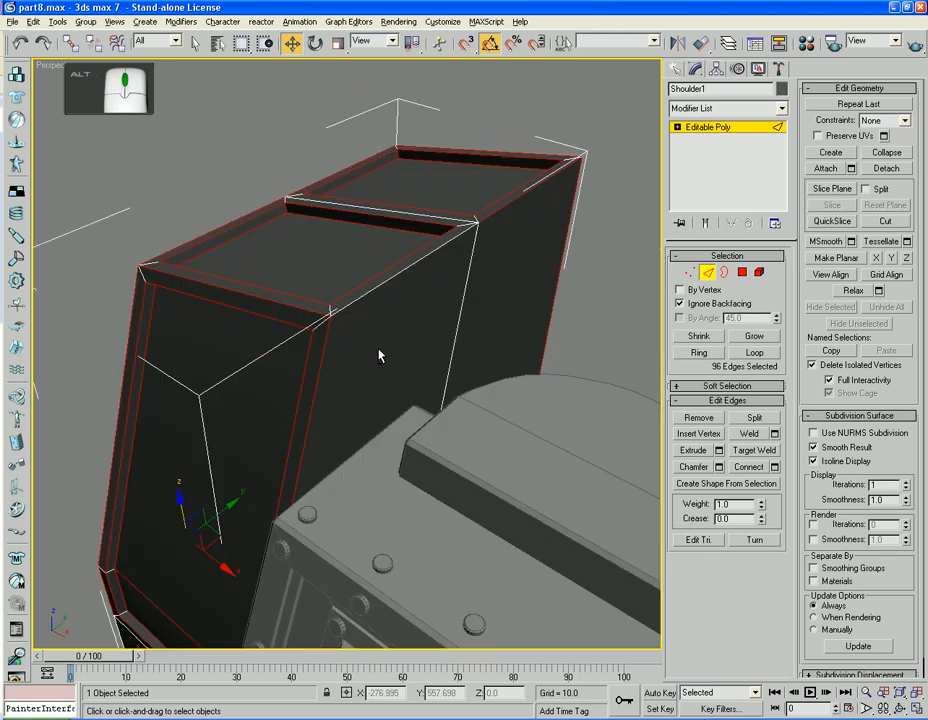
# Add the missed edge of the shoulder's top panel recess to the edge selection.
pyautogui.keyDown('ctrl'); pyautogui.click(409, 268); pyautogui.keyUp('ctrl')
pyautogui.hotkey('ctrl', 'z')
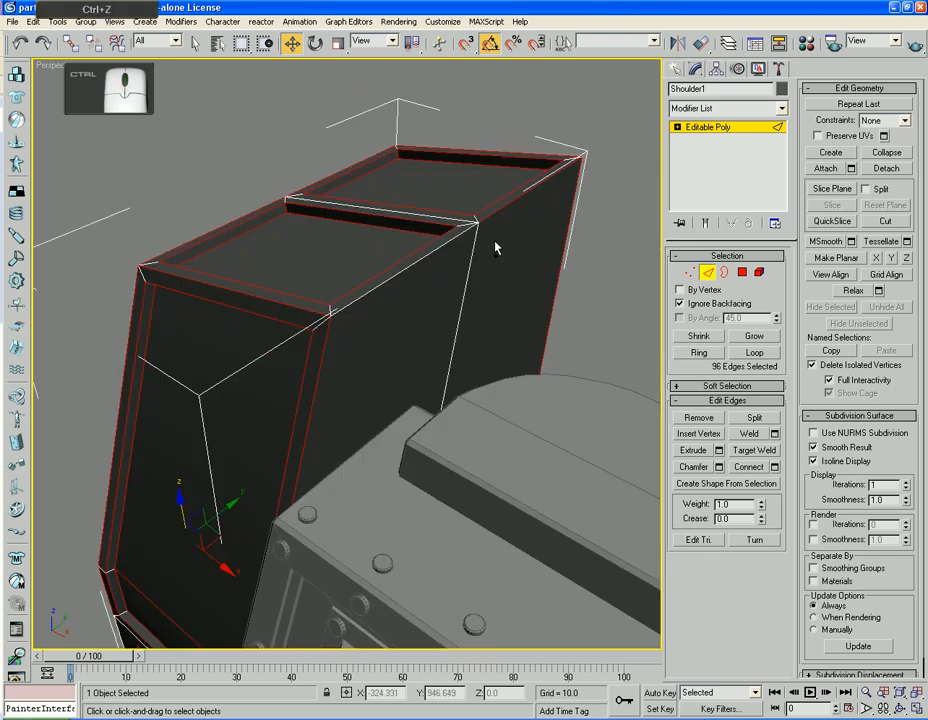
pyautogui.scroll(10, 518, 311)
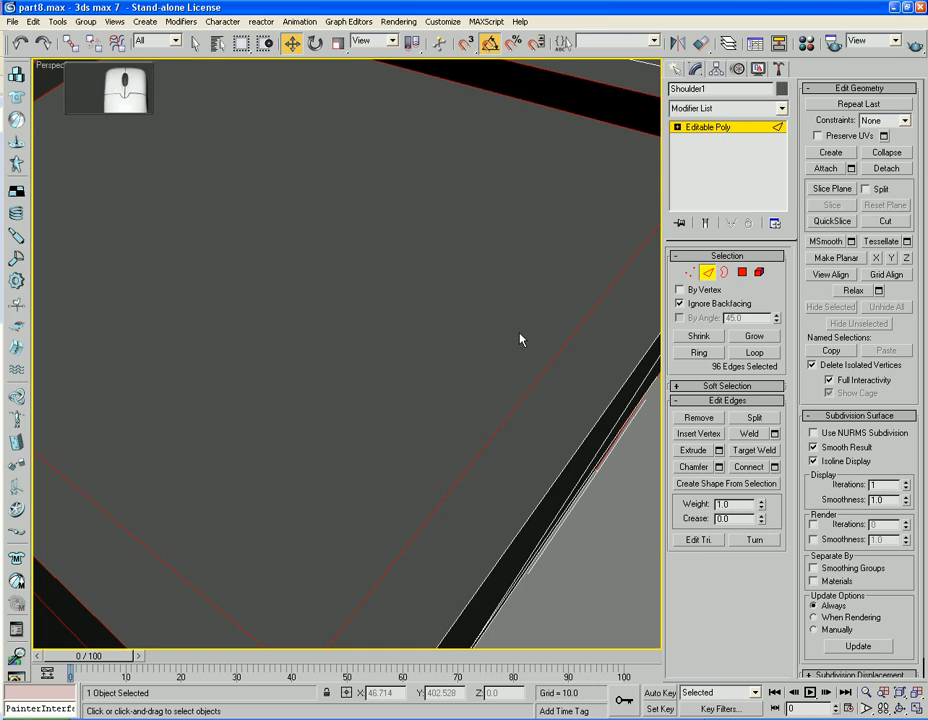
pyautogui.keyDown('ctrl'); pyautogui.click(496, 312); pyautogui.keyUp('ctrl')
pyautogui.moveTo(497, 311); pyautogui.dragTo(297, 437, button='middle')
pyautogui.scroll(-7, 383, 455)
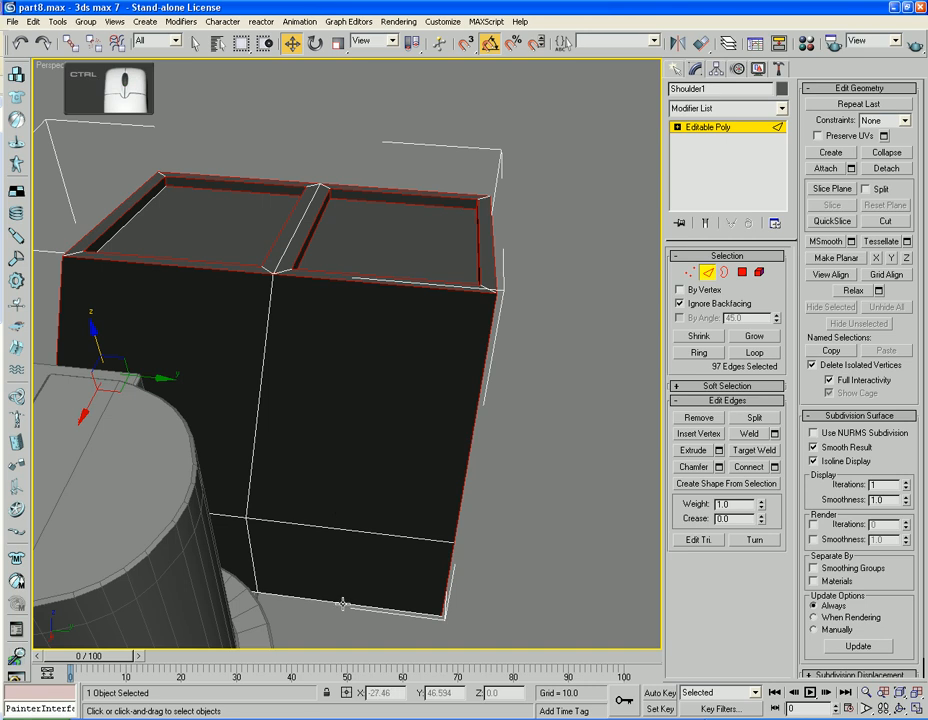
# Add the bottom edges of the shoulder's wall facing the torso to the edge selection.
pyautogui.keyDown('ctrl'); pyautogui.click(252, 595); pyautogui.keyUp('ctrl')
pyautogui.scroll(5, 303, 618)
pyautogui.scroll(-8, 328, 591)
pyautogui.keyDown('alt'); pyautogui.moveTo(328, 598); pyautogui.dragTo(35, 494, button='middle'); pyautogui.keyUp('alt')
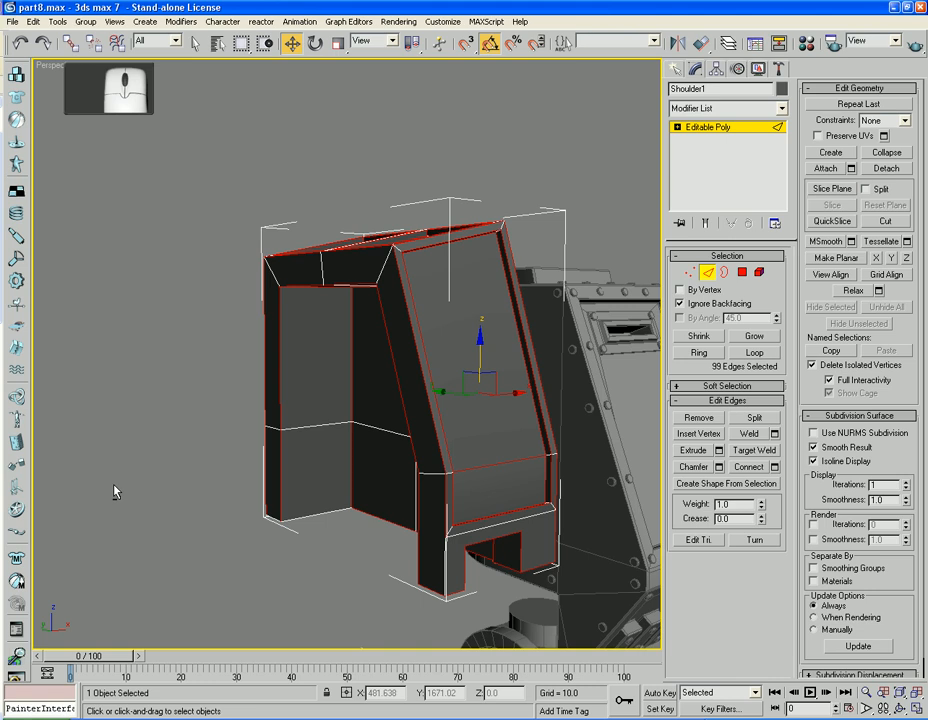
# Hide the edge display and set a chamfer amount of 0.44 for the selected edges.
pyautogui.press('F4')
pyautogui.moveTo(254, 501); pyautogui.dragTo(201, 489, button='middle')
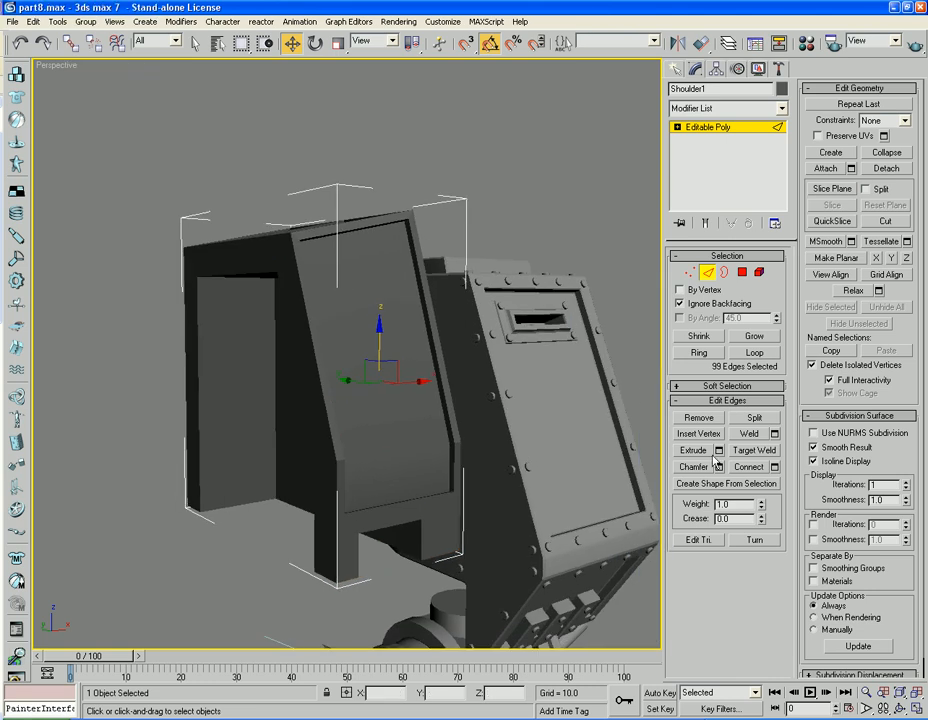
pyautogui.click(718, 467)
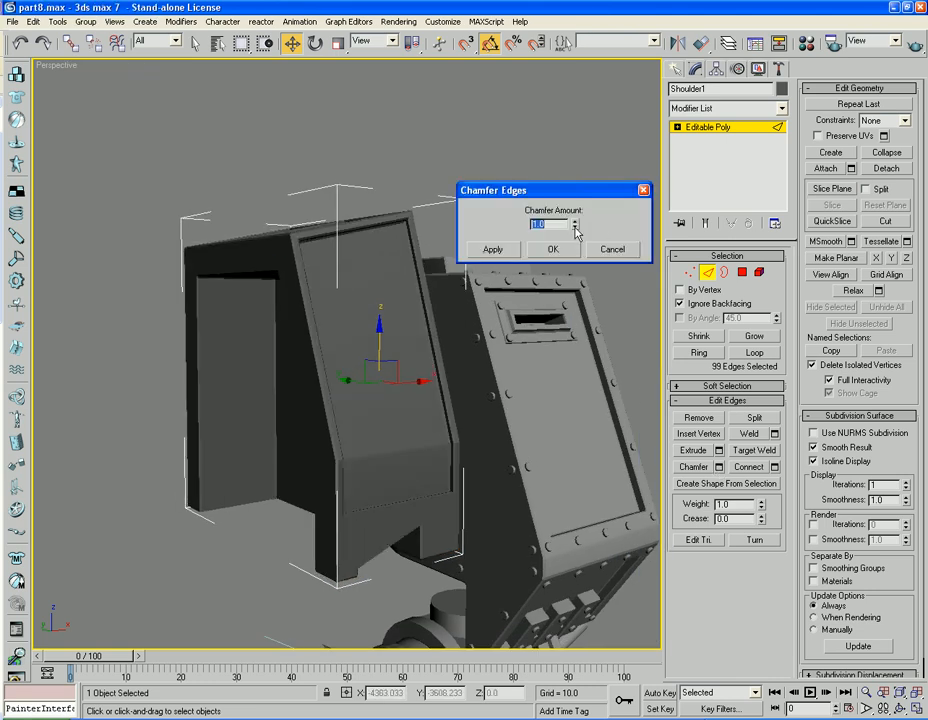
pyautogui.moveTo(575, 224); pyautogui.dragTo(575, 259)
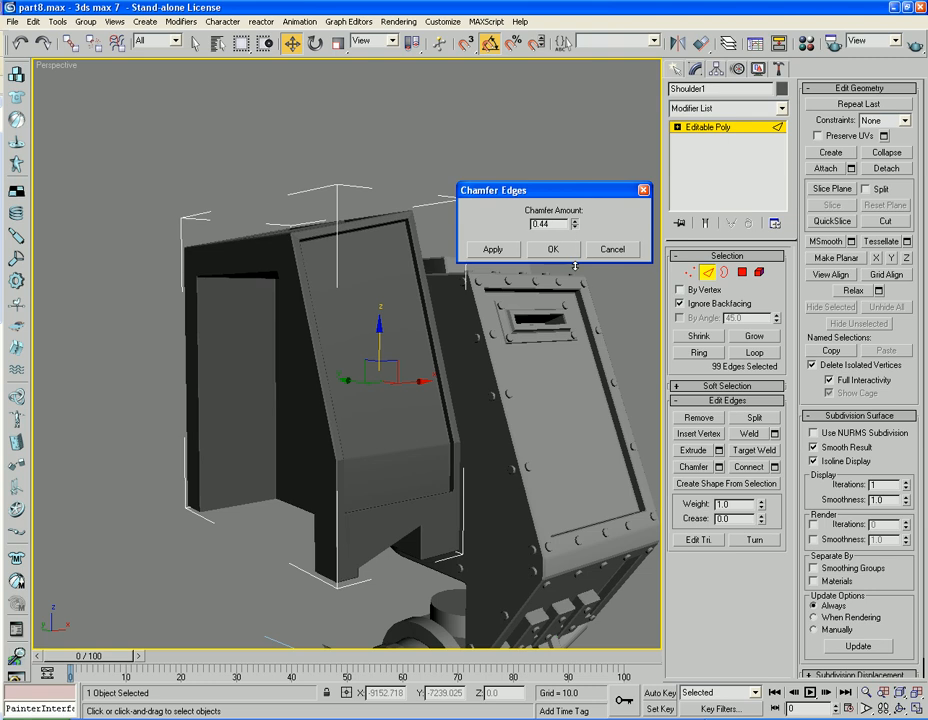
# Check the chamfer preview up close with edges displayed, apply the chamfer and clear the edge selection.
pyautogui.press('F4')
pyautogui.keyDown('alt'); pyautogui.moveTo(336, 295); pyautogui.dragTo(328, 374, button='middle'); pyautogui.keyUp('alt')
pyautogui.scroll(2, 329, 355)
pyautogui.scroll(-2, 333, 300)
pyautogui.scroll(5, 327, 375)
pyautogui.moveTo(335, 257); pyautogui.dragTo(629, 327, button='middle')
pyautogui.keyDown('ctrl'); pyautogui.click(311, 364); pyautogui.keyUp('ctrl')
pyautogui.moveTo(228, 538); pyautogui.dragTo(230, 482, button='middle')
pyautogui.scroll(-5, 230, 482)
pyautogui.keyDown('alt'); pyautogui.moveTo(318, 499); pyautogui.dragTo(331, 360, button='middle'); pyautogui.keyUp('alt')
pyautogui.click(549, 250)
pyautogui.click(580, 244)
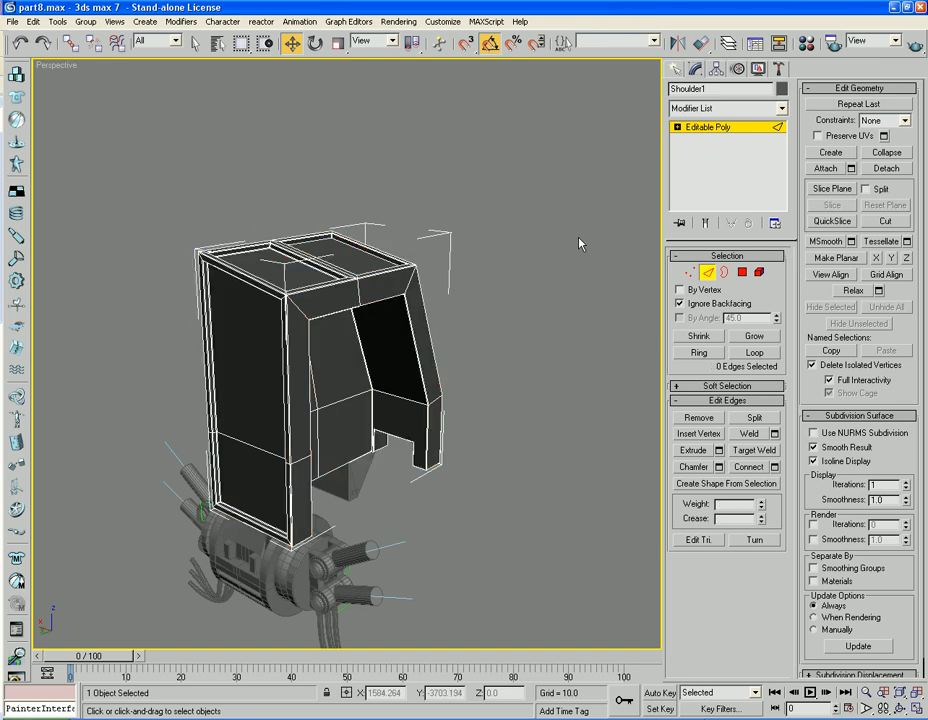
# Hide the edge display and inspect the chamfered shoulder's shading from the front.
pyautogui.press('F4')
pyautogui.keyDown('alt'); pyautogui.moveTo(511, 311); pyautogui.dragTo(358, 320, button='middle'); pyautogui.keyUp('alt')
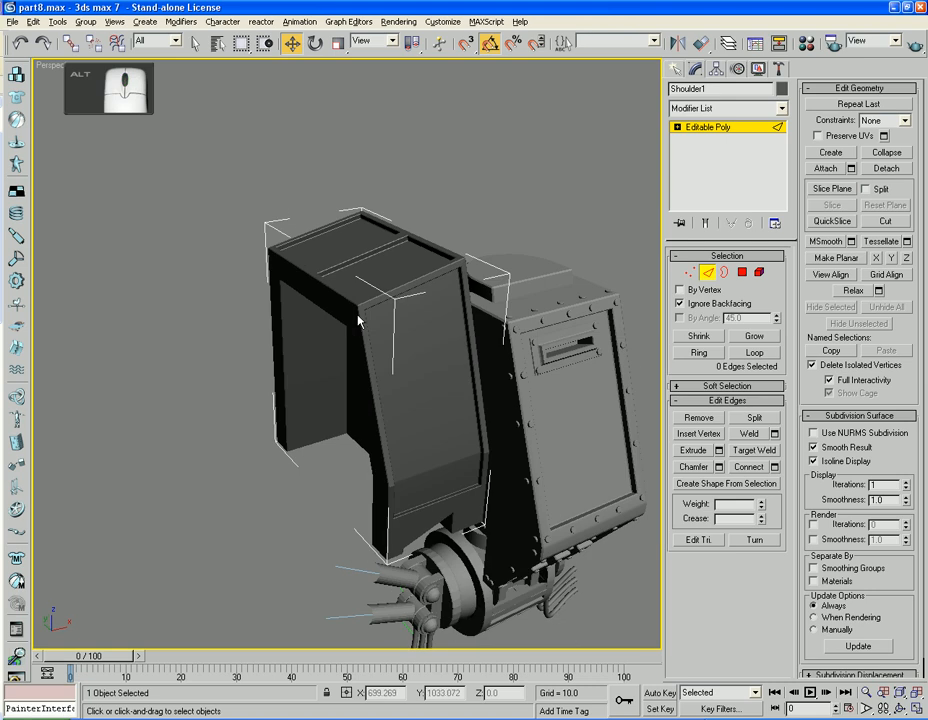
pyautogui.keyDown('alt'); pyautogui.moveTo(377, 387); pyautogui.dragTo(334, 363, button='middle'); pyautogui.keyUp('alt')
# Select the two recessed front panel polygons and grow the selection twice to include the recess walls.
pyautogui.click(742, 272)
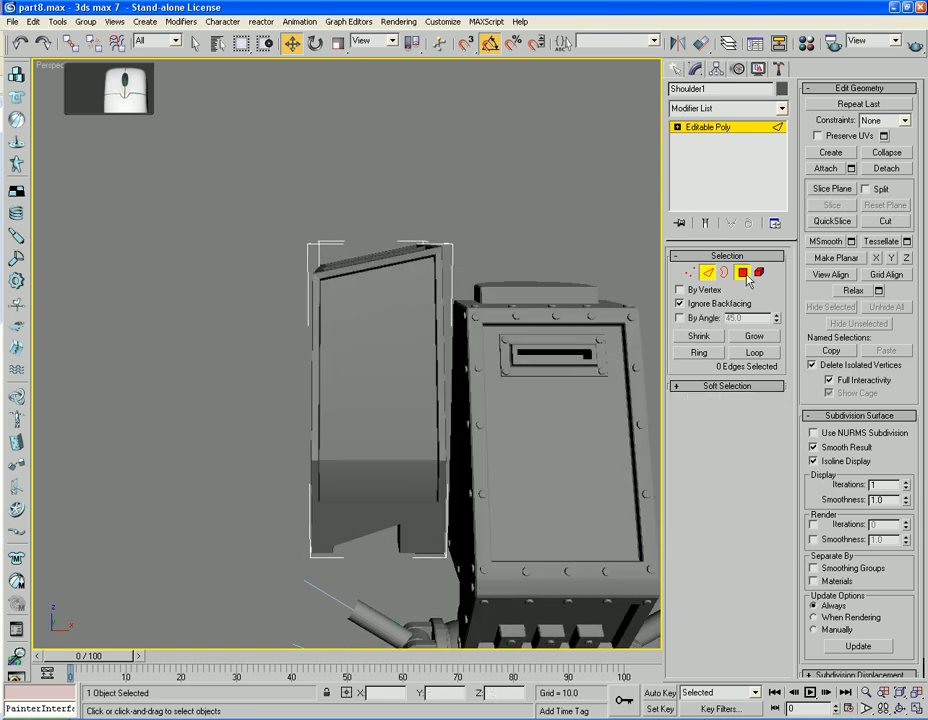
pyautogui.click(406, 356)
pyautogui.keyDown('ctrl'); pyautogui.click(381, 484); pyautogui.keyUp('ctrl')
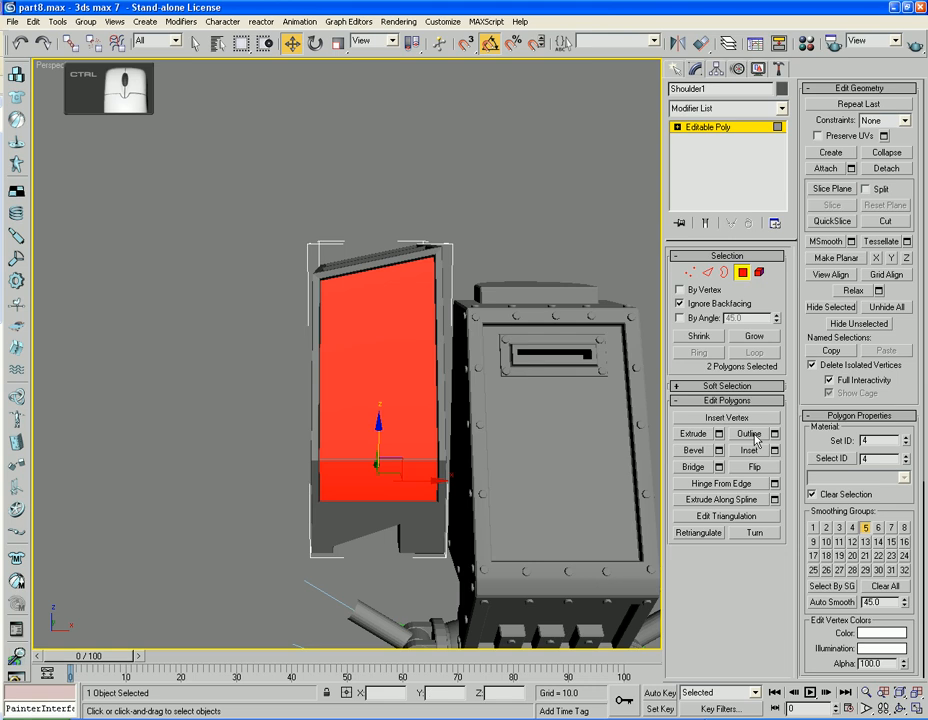
pyautogui.scroll(4, 411, 474)
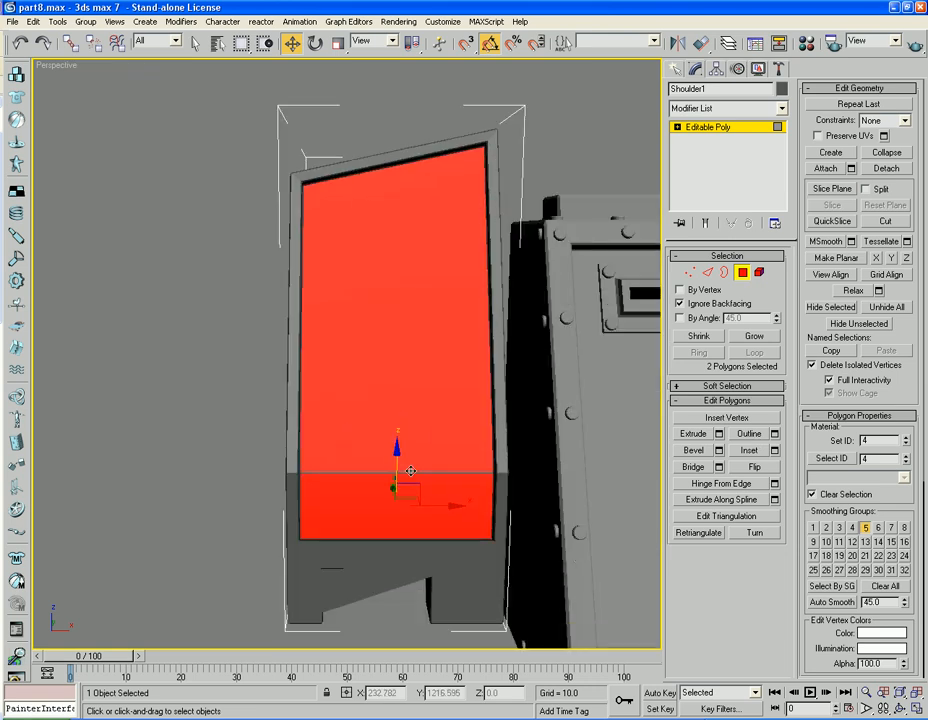
pyautogui.keyDown('ctrl'); pyautogui.click(411, 472); pyautogui.keyUp('ctrl')
pyautogui.click(762, 340)
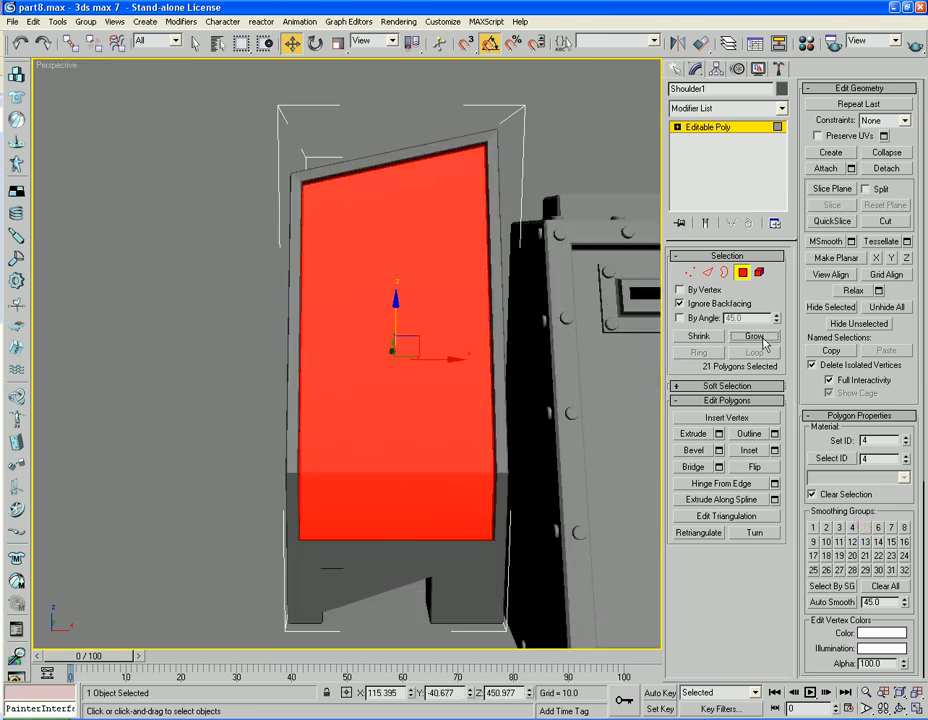
pyautogui.click(762, 340)
pyautogui.moveTo(395, 293); pyautogui.dragTo(395, 331, button='middle')
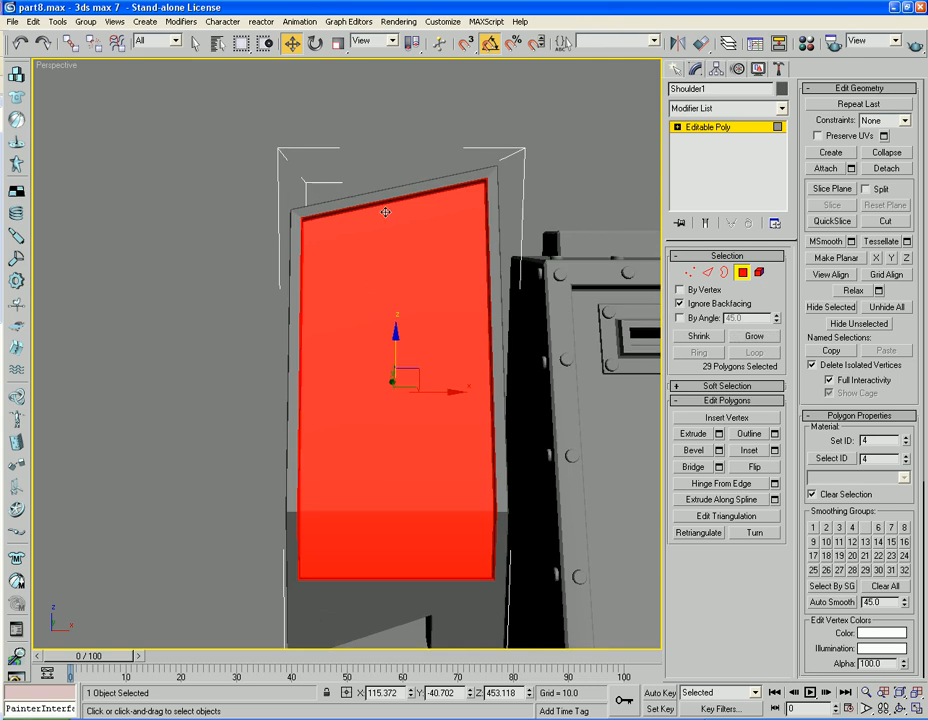
# Try scaling the front panel's recess polygons to 97% along the local X and Y axes.
pyautogui.click(338, 42)
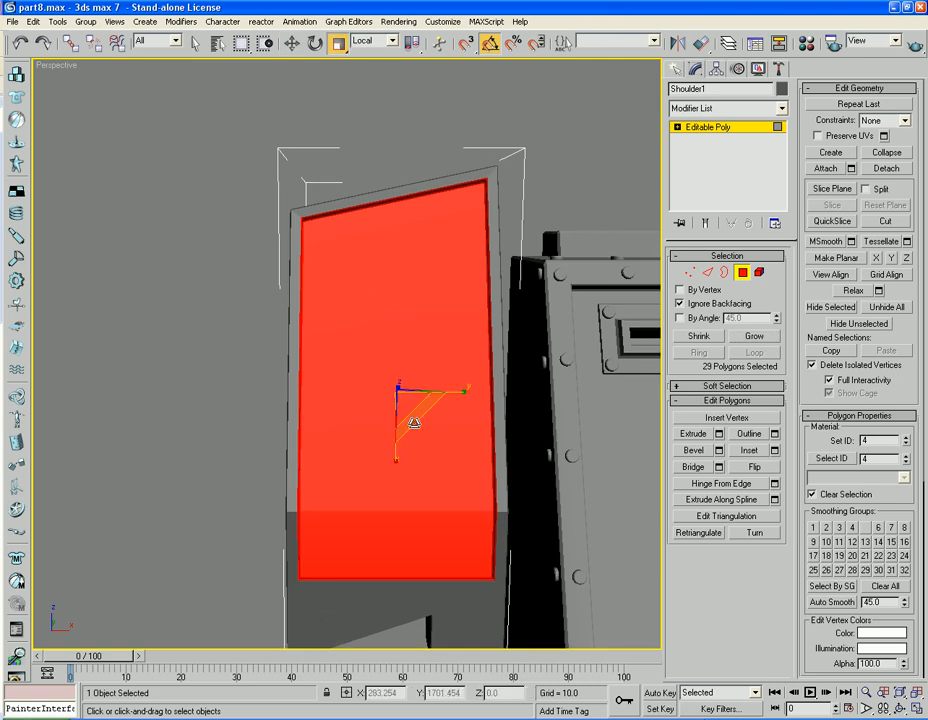
pyautogui.moveTo(413, 423); pyautogui.dragTo(411, 421)
pyautogui.click(116, 346)
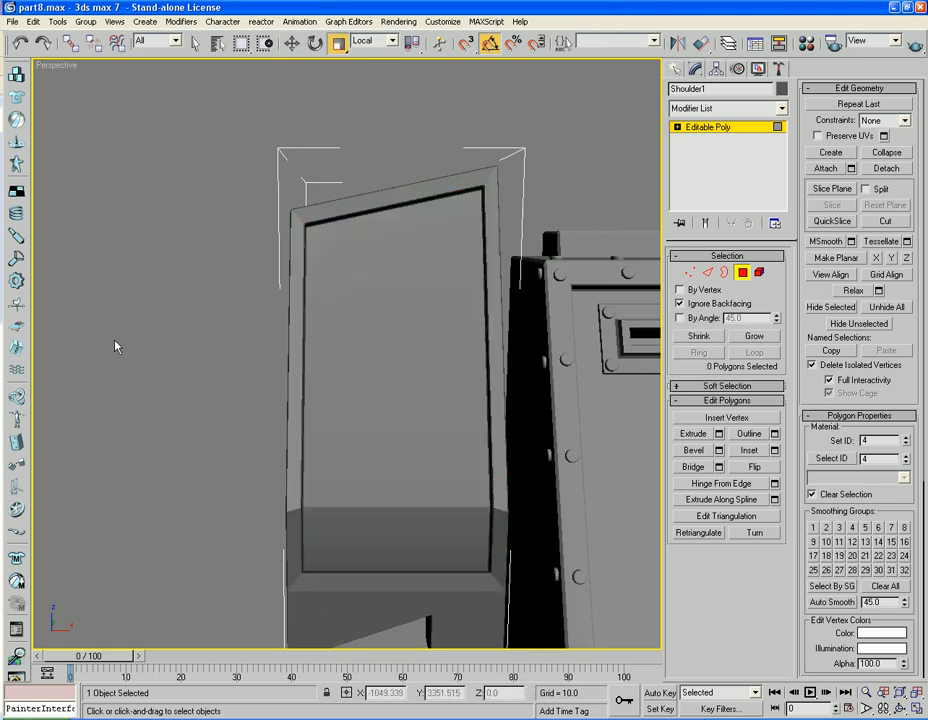
pyautogui.moveTo(184, 377)
pyautogui.keyDown('alt'); pyautogui.mouseDown(button='middle')
pyautogui.moveTo(238, 406)
pyautogui.moveTo(243, 427)
pyautogui.moveTo(205, 387)
pyautogui.moveTo(164, 367)
pyautogui.moveTo(168, 375)
pyautogui.mouseUp(button='middle'); pyautogui.keyUp('alt')
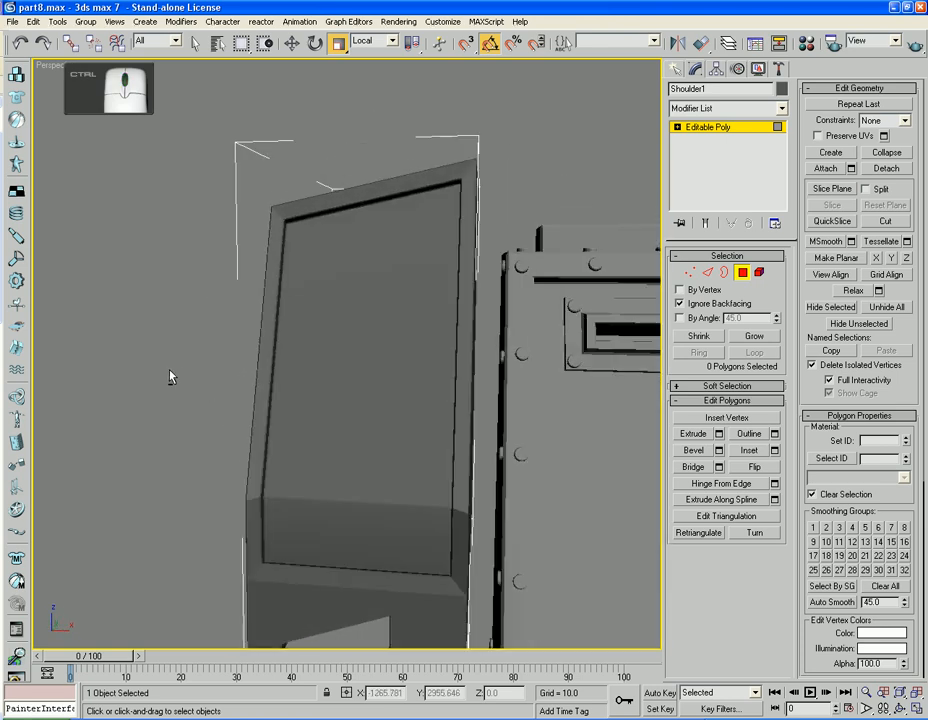
pyautogui.hotkey('ctrl', 'z')
pyautogui.moveTo(386, 404); pyautogui.dragTo(385, 404)
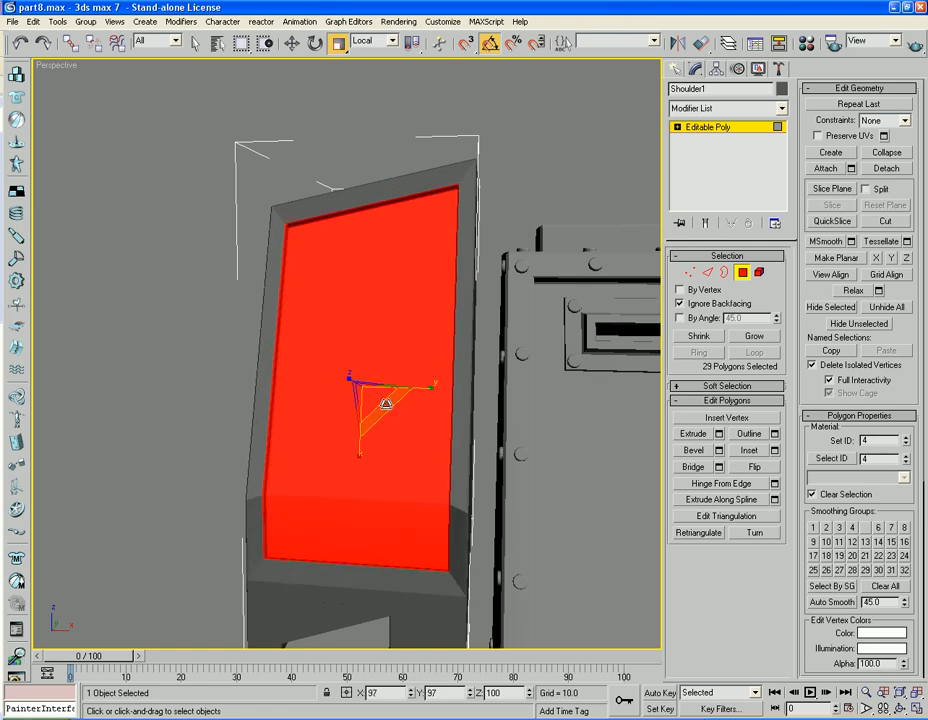
pyautogui.keyDown('alt'); pyautogui.moveTo(385, 404); pyautogui.dragTo(406, 452, button='middle'); pyautogui.keyUp('alt')
pyautogui.hotkey('ctrl', 'z')
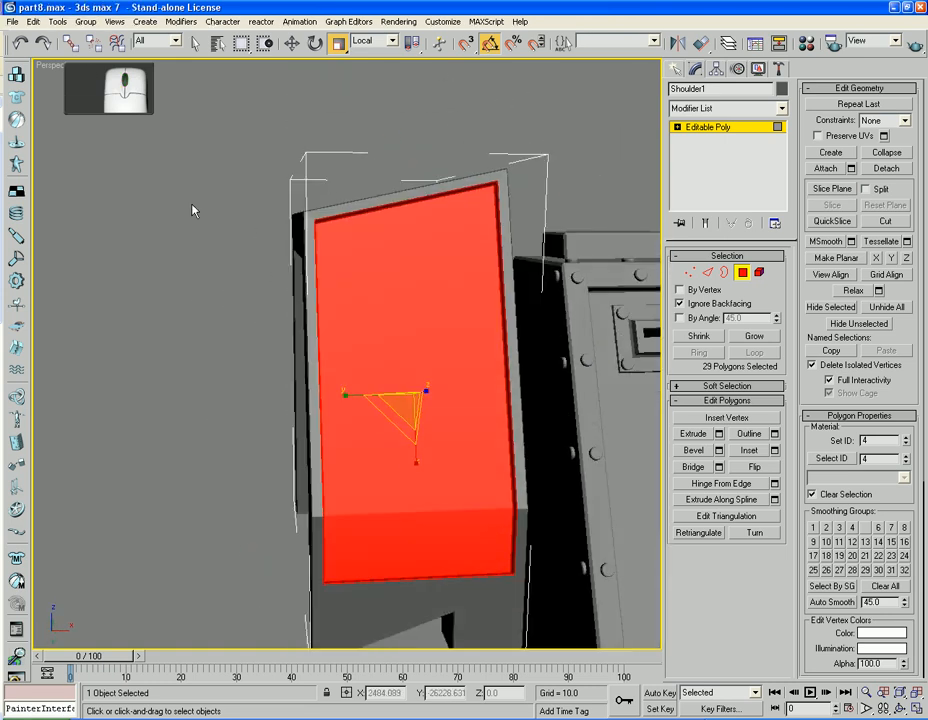
# Delete the notched polygon below the shoulder's front panel.
pyautogui.keyDown('alt'); pyautogui.moveTo(191, 317); pyautogui.dragTo(427, 157, button='middle'); pyautogui.keyUp('alt')
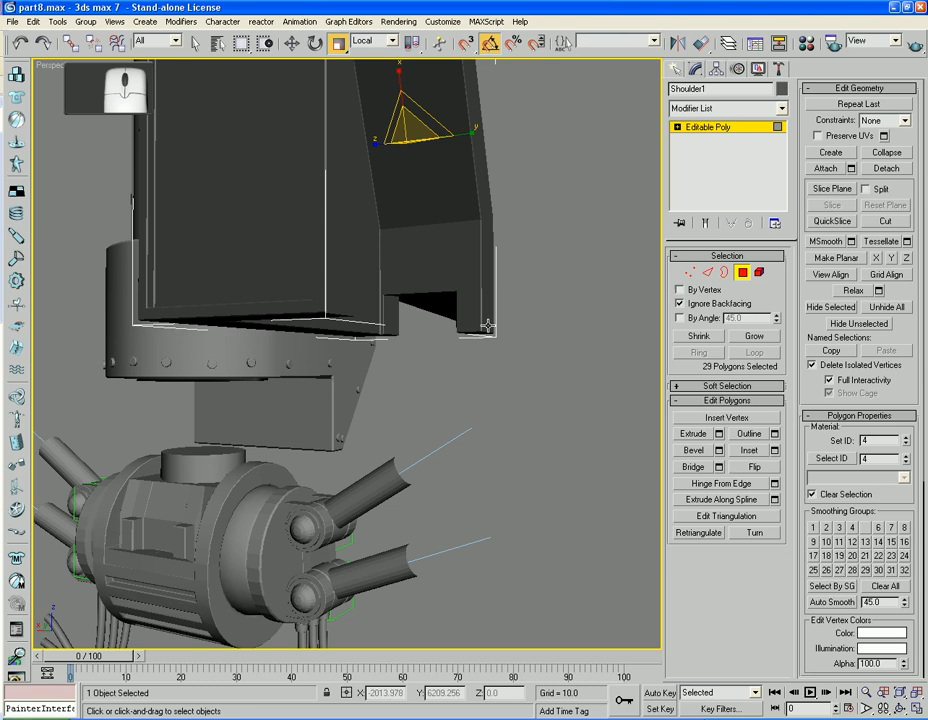
pyautogui.click(529, 281)
pyautogui.click(442, 311)
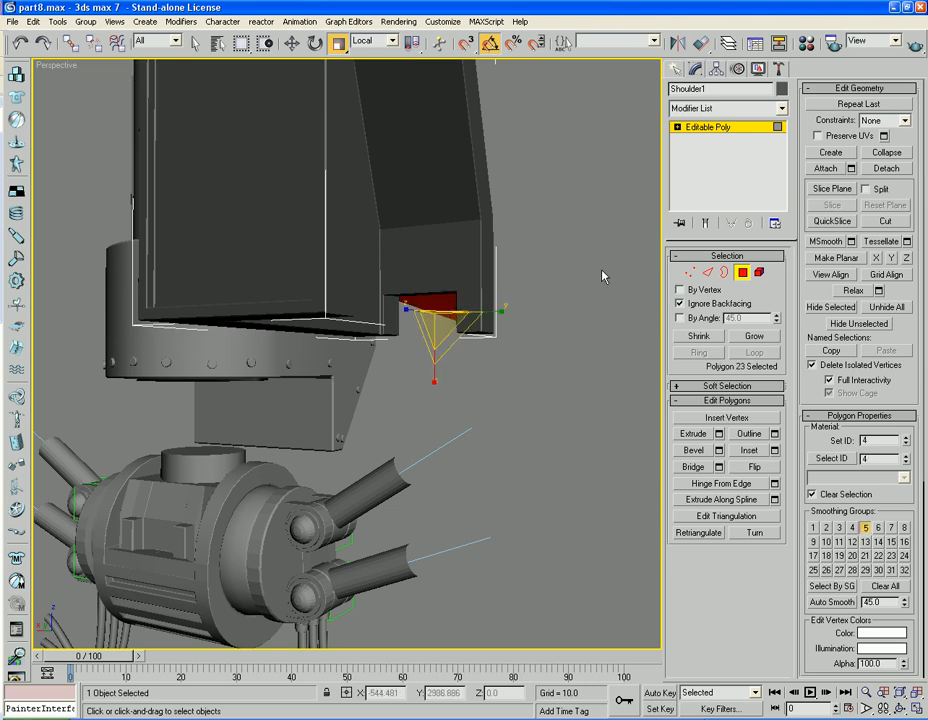
pyautogui.keyDown('alt'); pyautogui.moveTo(545, 272); pyautogui.dragTo(323, 308, button='middle'); pyautogui.keyUp('alt')
pyautogui.press('F4')
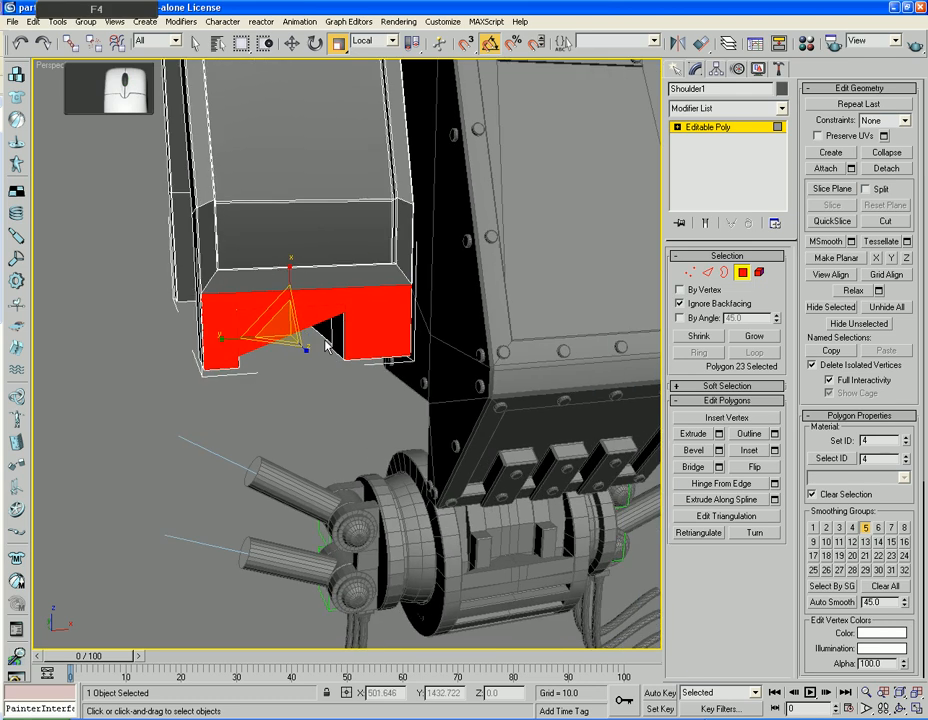
pyautogui.scroll(3, 310, 360)
pyautogui.click(304, 368)
pyautogui.click(229, 304)
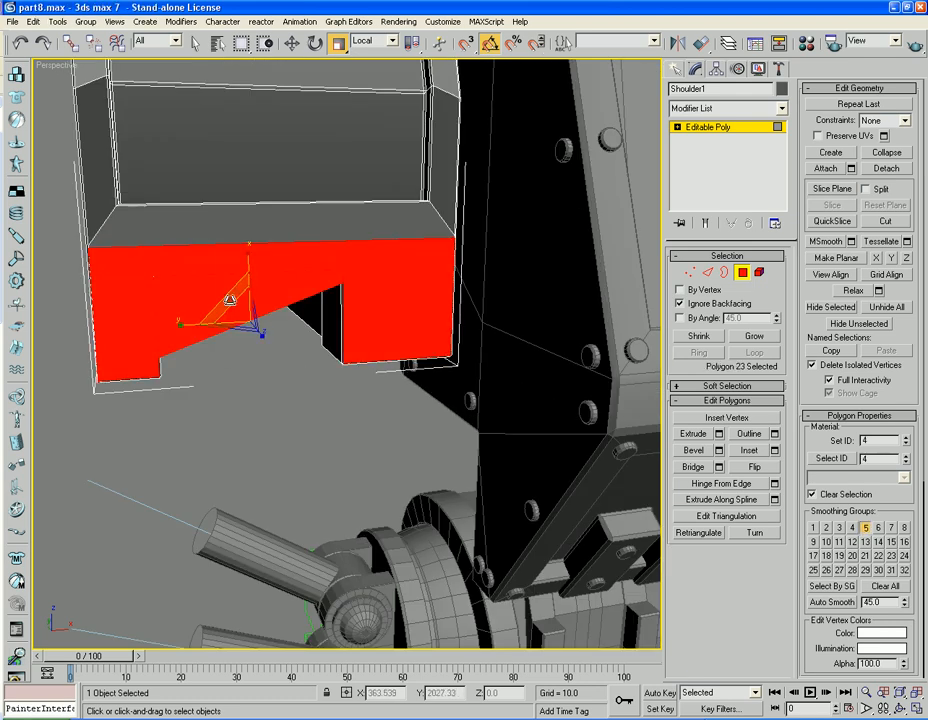
pyautogui.click(234, 364)
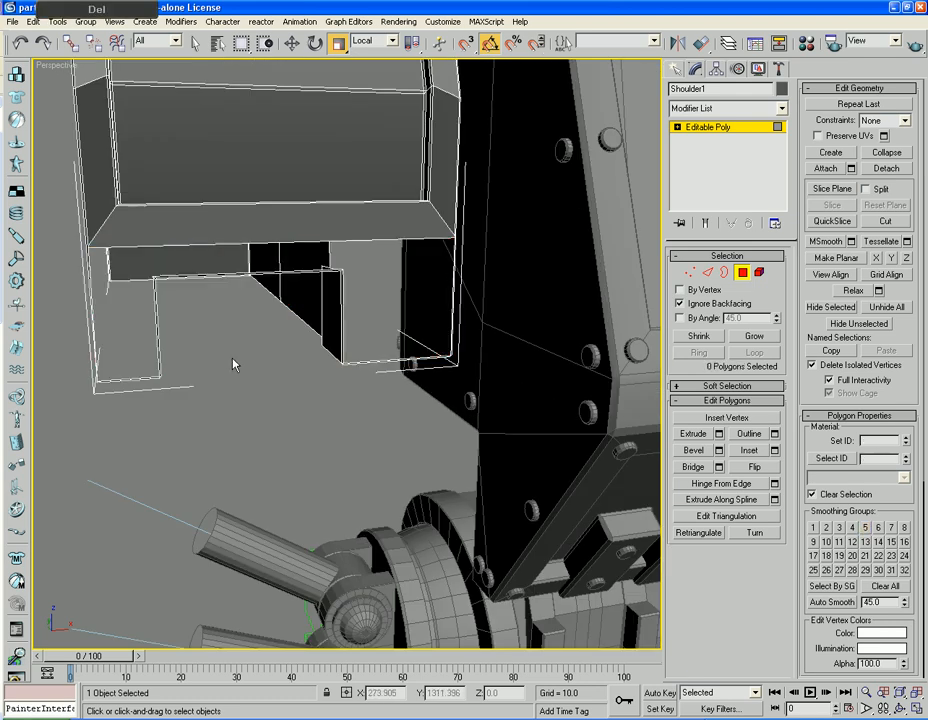
pyautogui.keyDown('alt'); pyautogui.moveTo(234, 364); pyautogui.dragTo(255, 490, button='middle'); pyautogui.keyUp('alt')
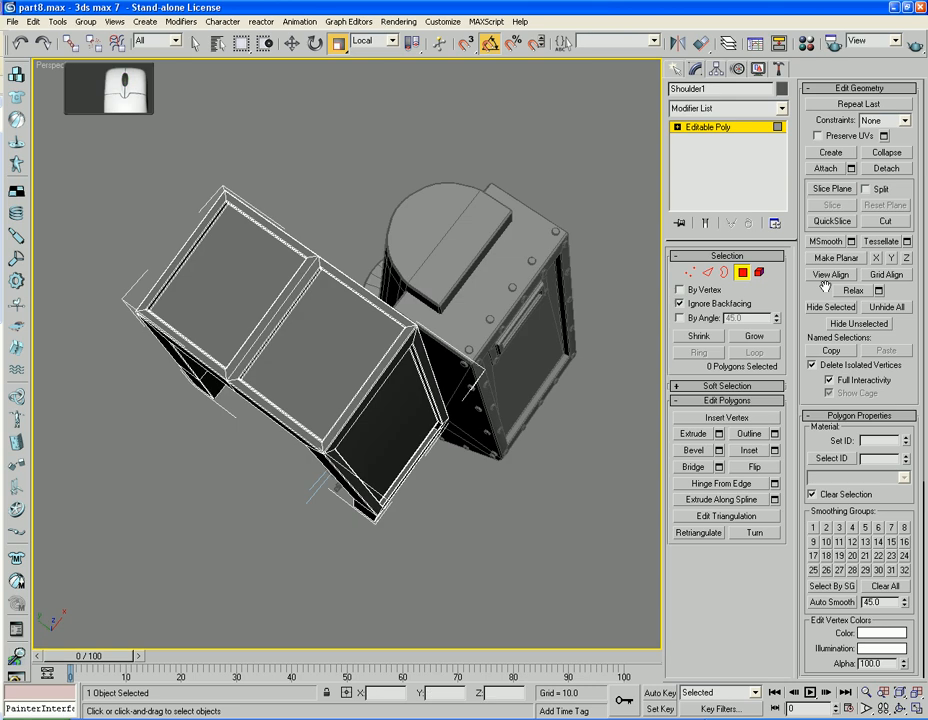
pyautogui.click(245, 274)
pyautogui.keyDown('ctrl'); pyautogui.click(309, 343); pyautogui.keyUp('ctrl')
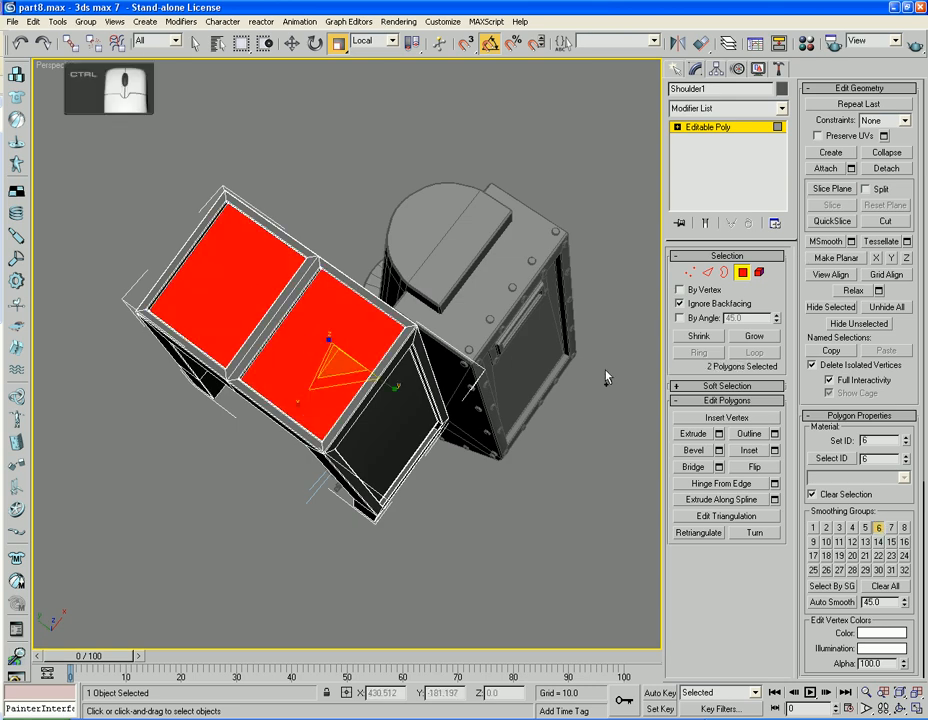
pyautogui.click(754, 336)
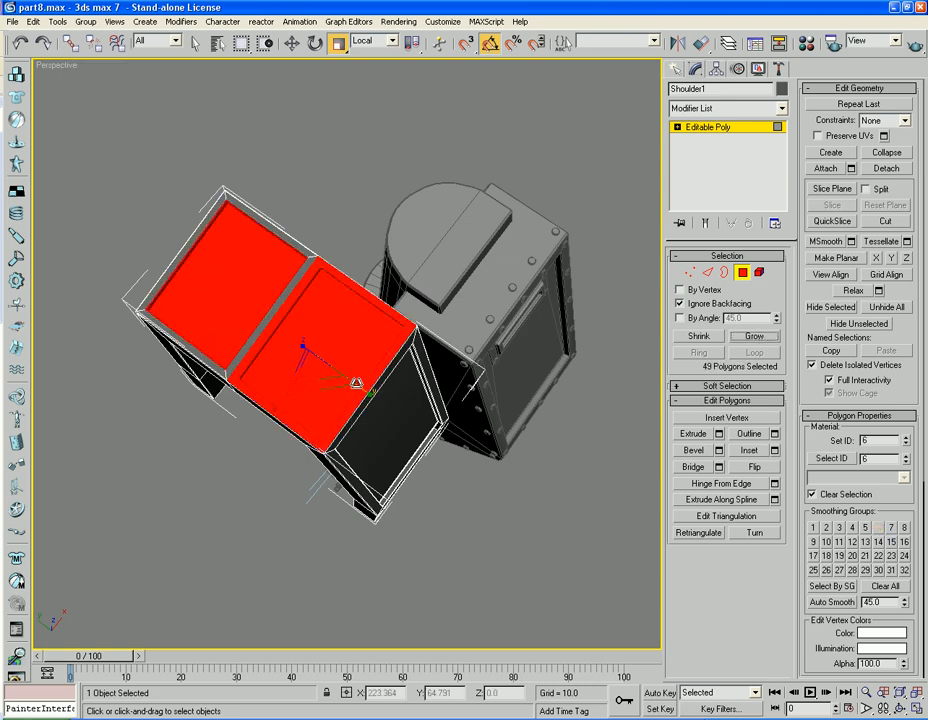
# Select the rear top panel, grow the selection twice and scale it to 90% in local X and Y.
pyautogui.click(231, 303)
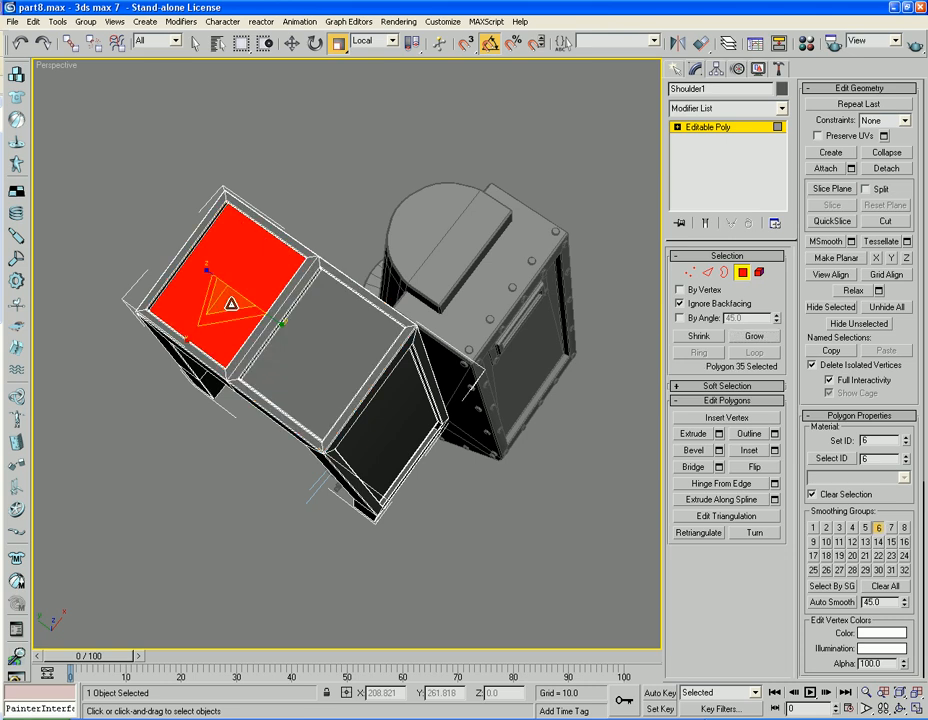
pyautogui.click(755, 337)
pyautogui.click(756, 337)
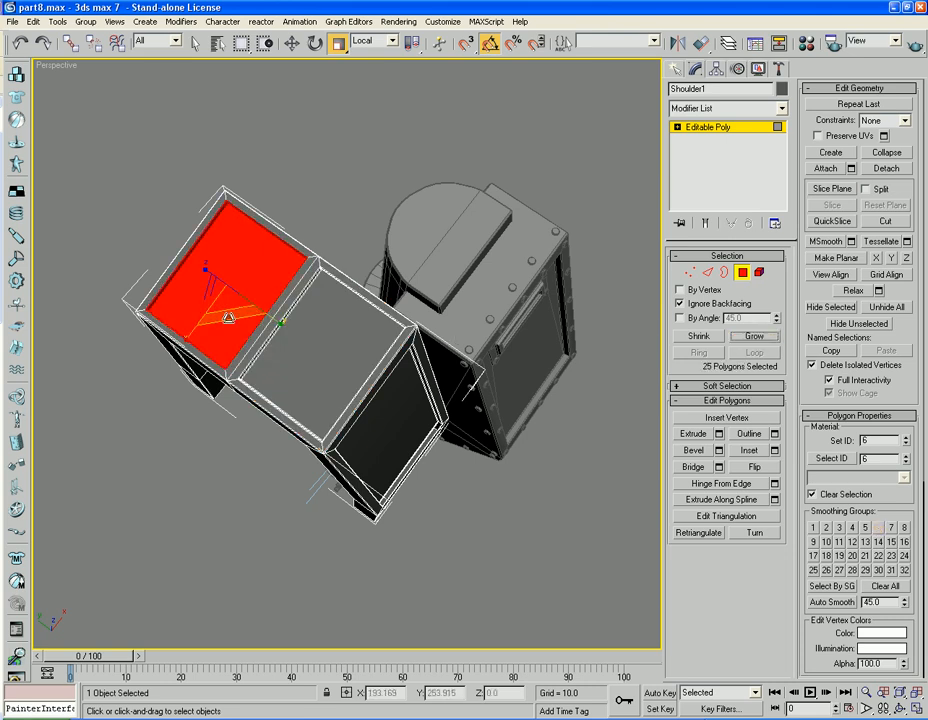
pyautogui.moveTo(227, 314); pyautogui.dragTo(226, 304)
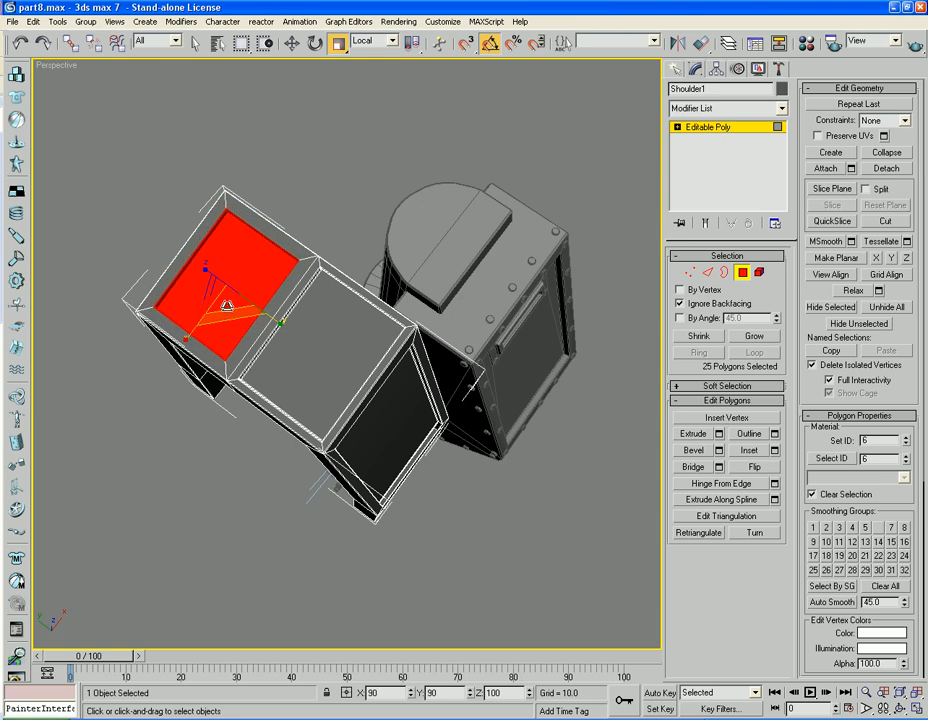
# Select the front top panel with its recess walls, excluding the surrounding rim, and scale the selection uniformly to 88%.
pyautogui.click(311, 337)
pyautogui.click(756, 337)
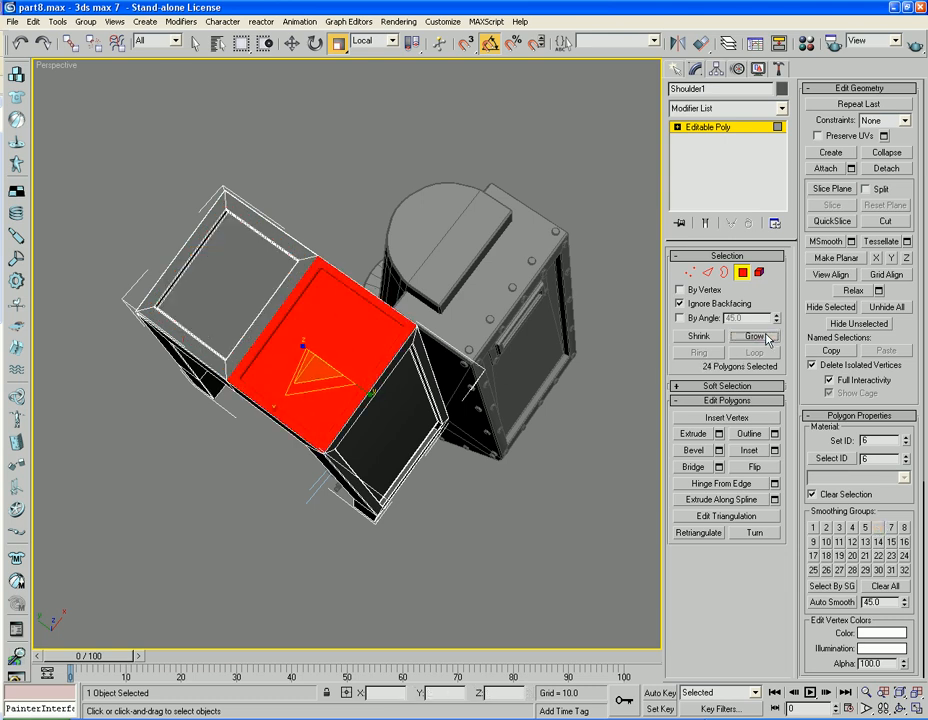
pyautogui.click(719, 337)
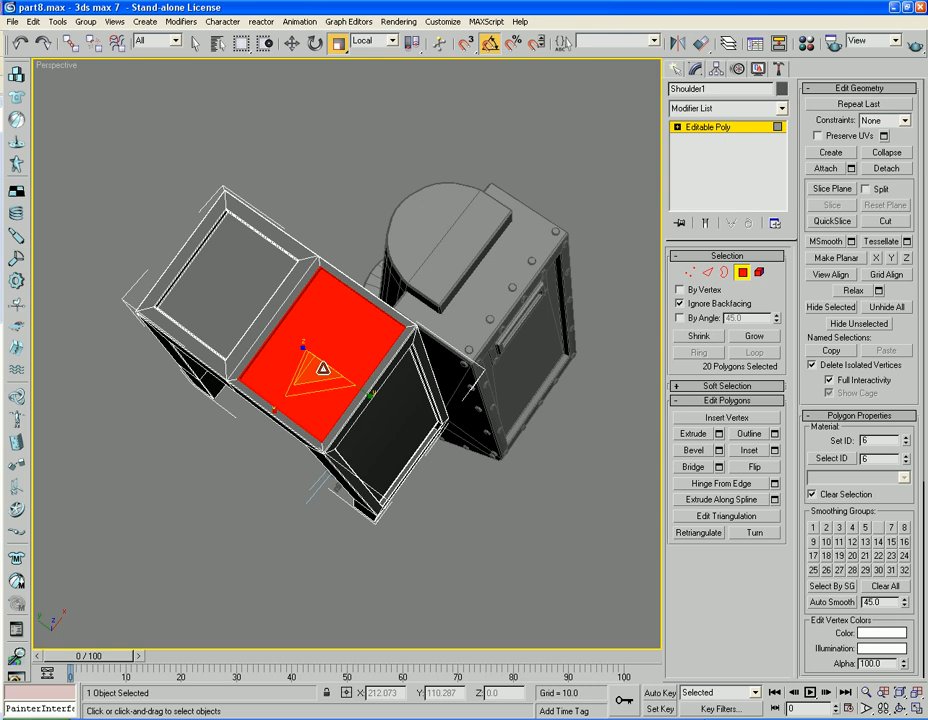
pyautogui.moveTo(379, 358); pyautogui.dragTo(322, 379)
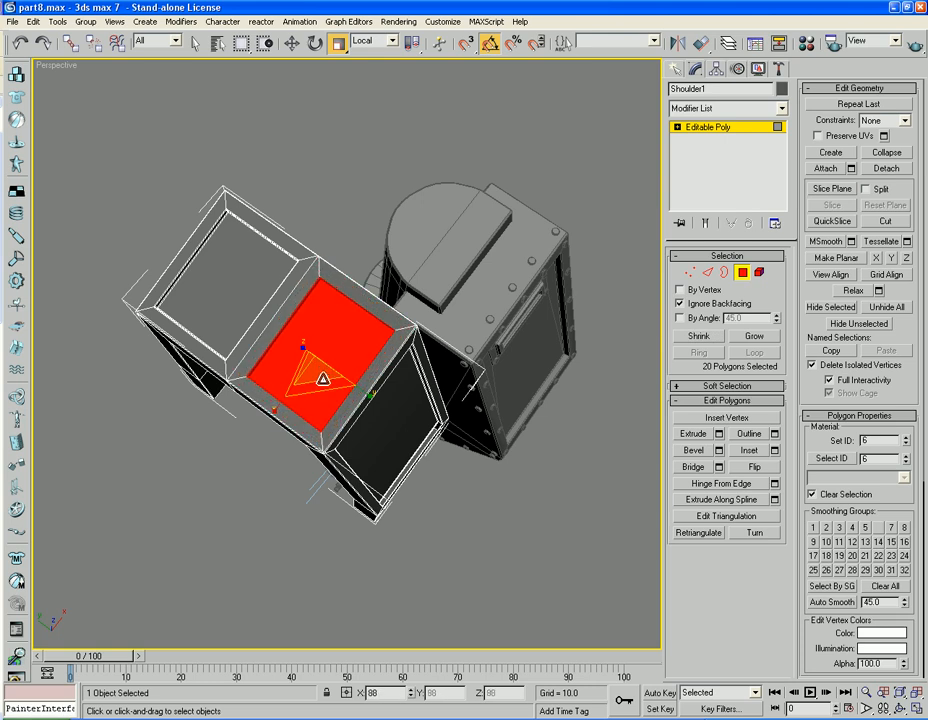
pyautogui.click(95, 484)
# Select the two recessed rear panel polygons, grow the selection twice and scale the recess down slightly.
pyautogui.keyDown('alt'); pyautogui.moveTo(213, 470); pyautogui.dragTo(400, 430, button='middle'); pyautogui.keyUp('alt')
pyautogui.click(357, 342)
pyautogui.keyDown('ctrl'); pyautogui.click(346, 430); pyautogui.keyUp('ctrl')
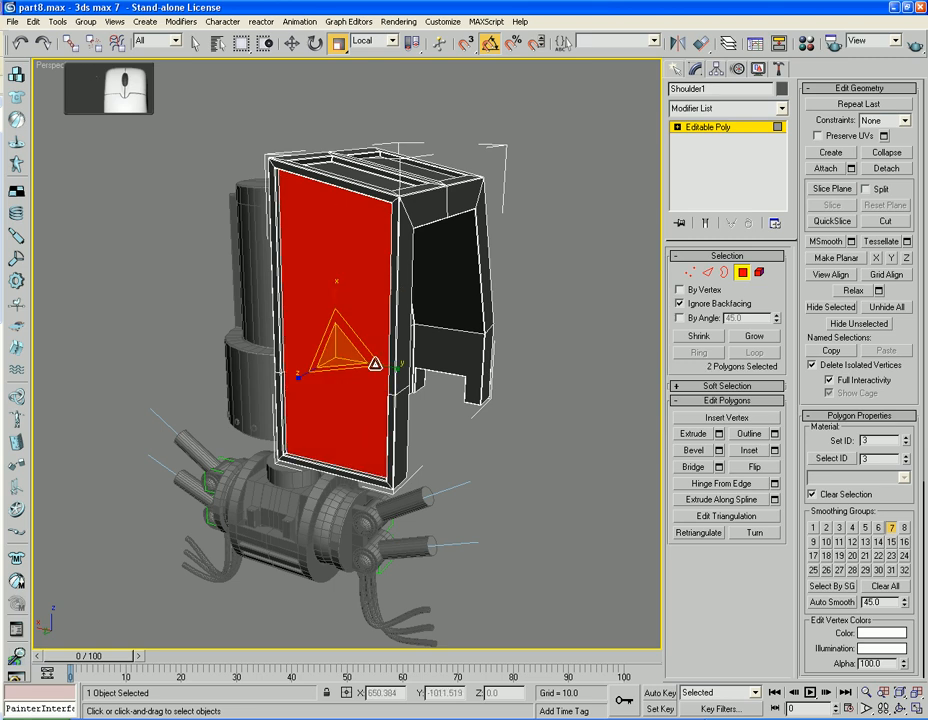
pyautogui.click(754, 336)
pyautogui.click(754, 336)
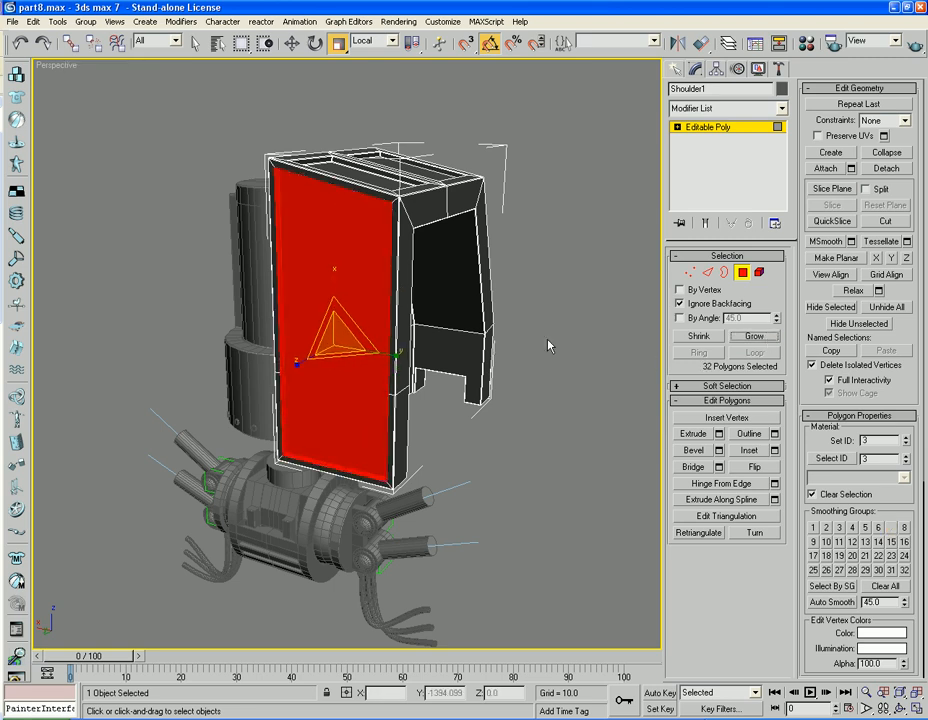
pyautogui.moveTo(344, 342); pyautogui.dragTo(357, 340)
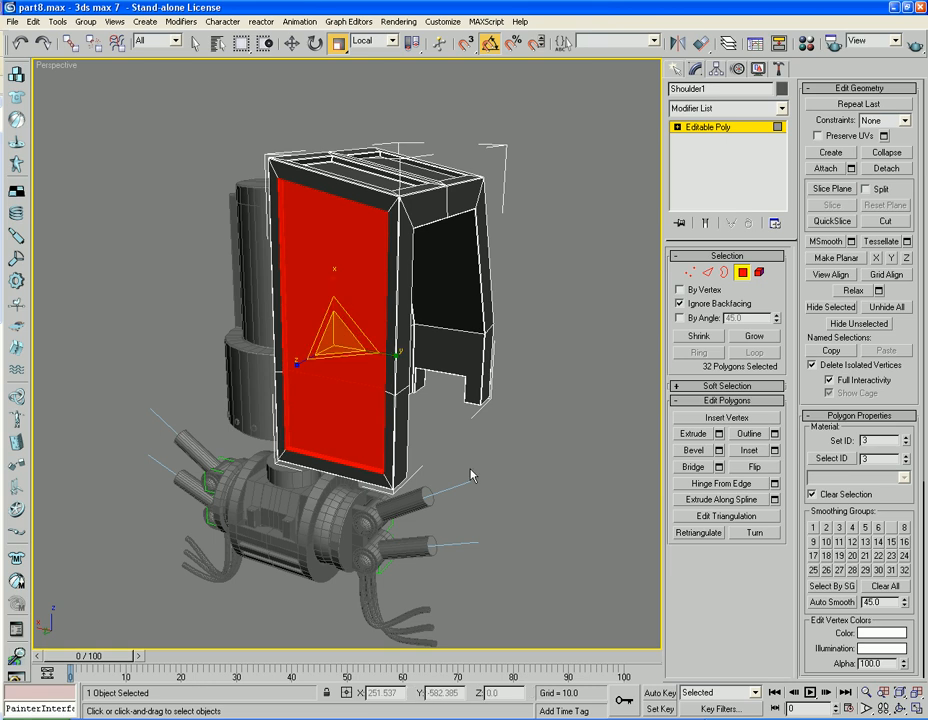
pyautogui.click(538, 462)
# Hide the edge display, reset Shoulder1's transform with Reset XForm and convert it back to an editable poly.
pyautogui.keyDown('alt'); pyautogui.moveTo(538, 462); pyautogui.dragTo(413, 433, button='middle'); pyautogui.keyUp('alt')
pyautogui.press('F4')
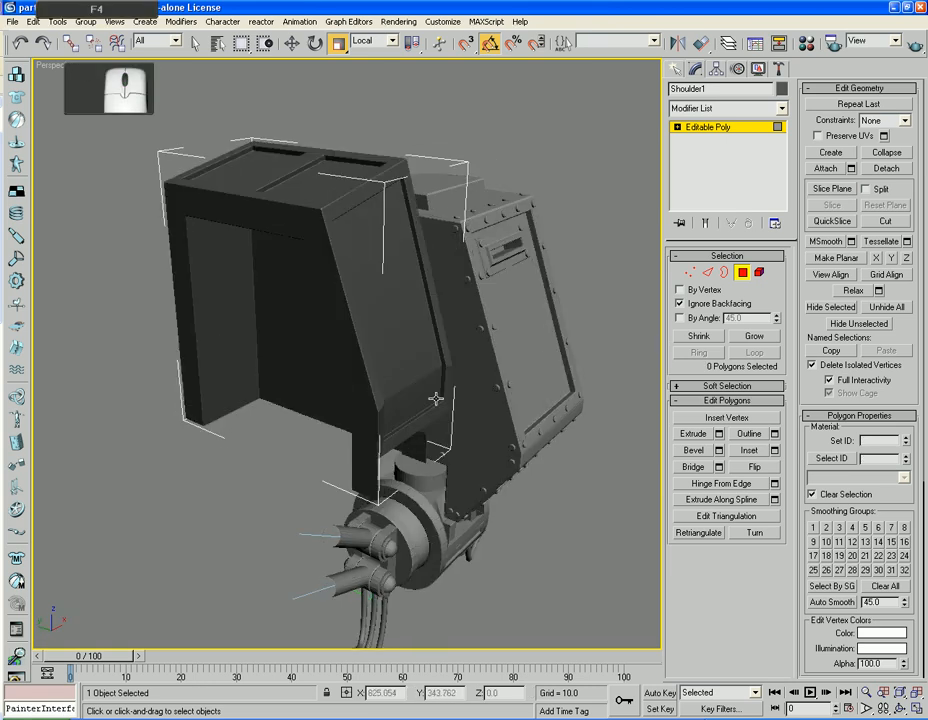
pyautogui.click(780, 70)
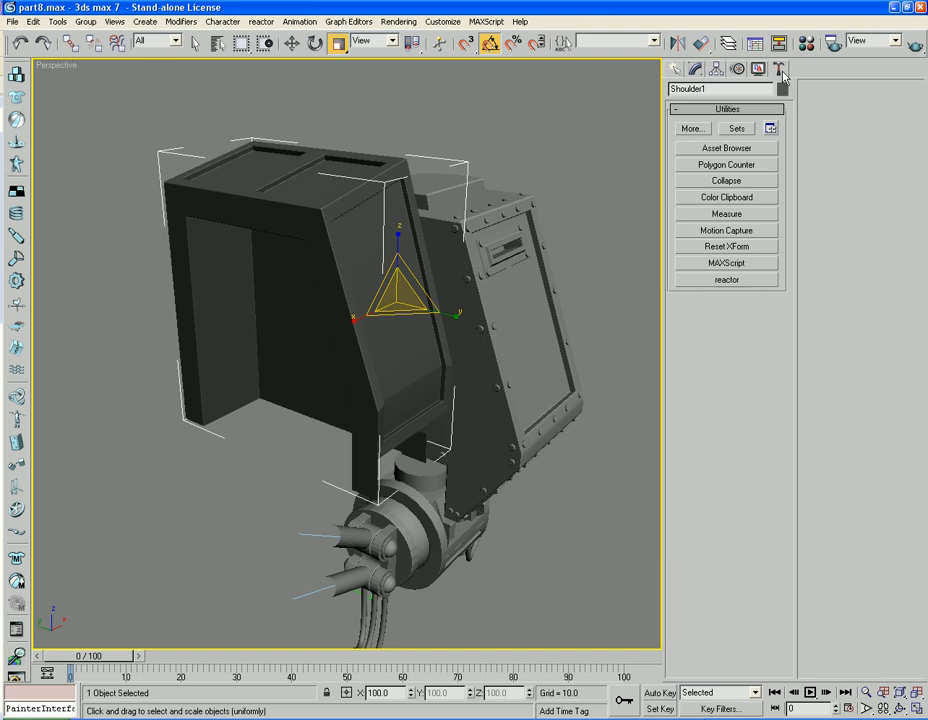
pyautogui.click(726, 247)
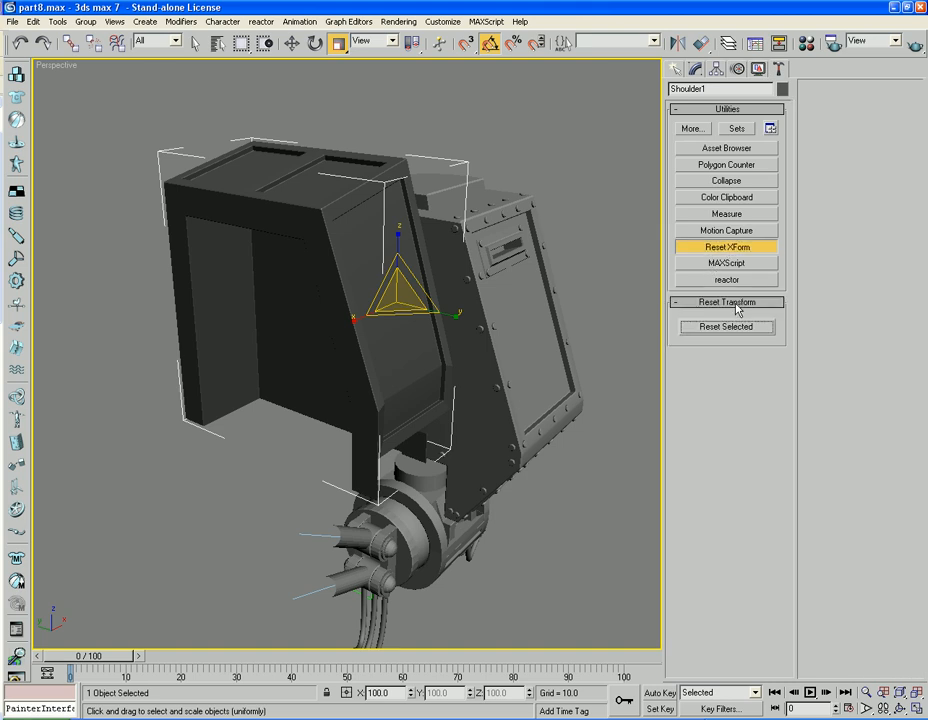
pyautogui.click(726, 327)
pyautogui.click(726, 247)
pyautogui.rightClick(381, 302)
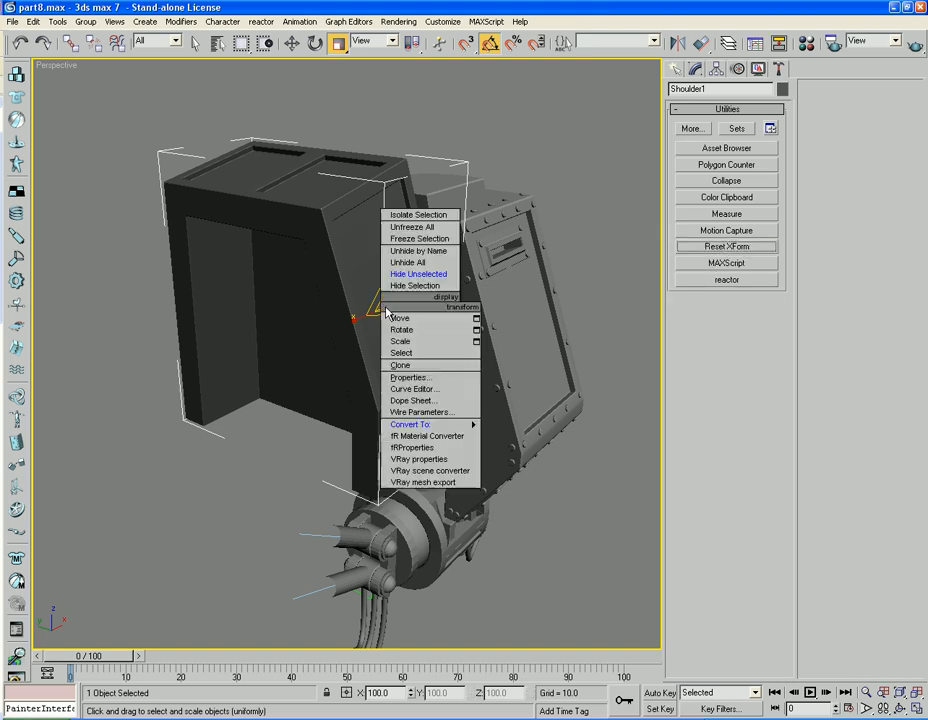
pyautogui.moveTo(410, 424)
pyautogui.click(528, 437)
pyautogui.keyDown('alt'); pyautogui.moveTo(545, 472); pyautogui.dragTo(543, 477, button='middle'); pyautogui.keyUp('alt')
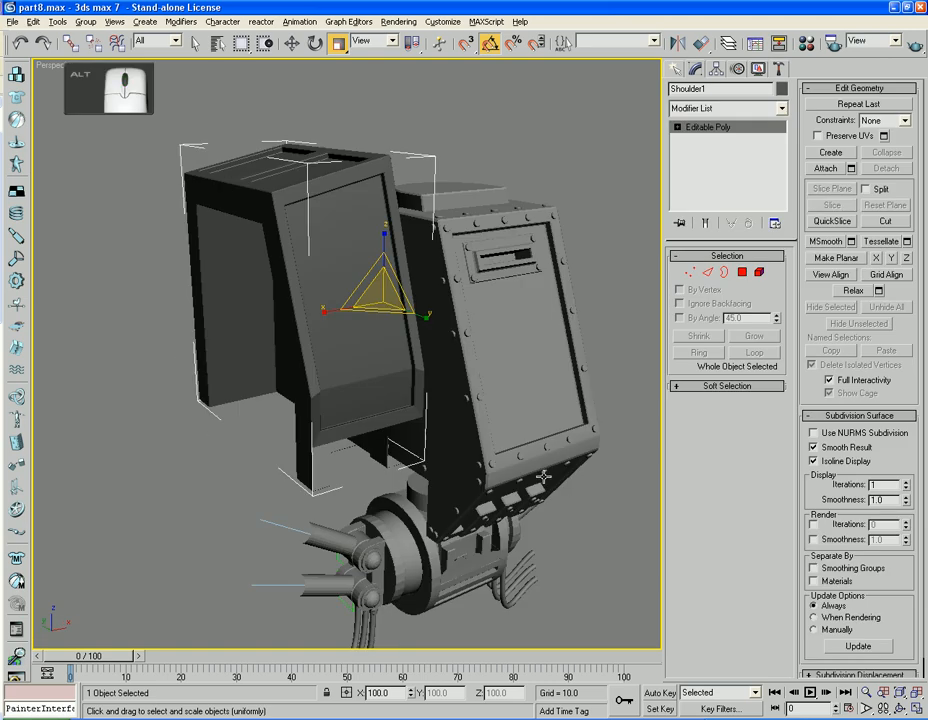
# Turn the edge display back on and examine the fold across the lower part of the front panel.
pyautogui.press('m')
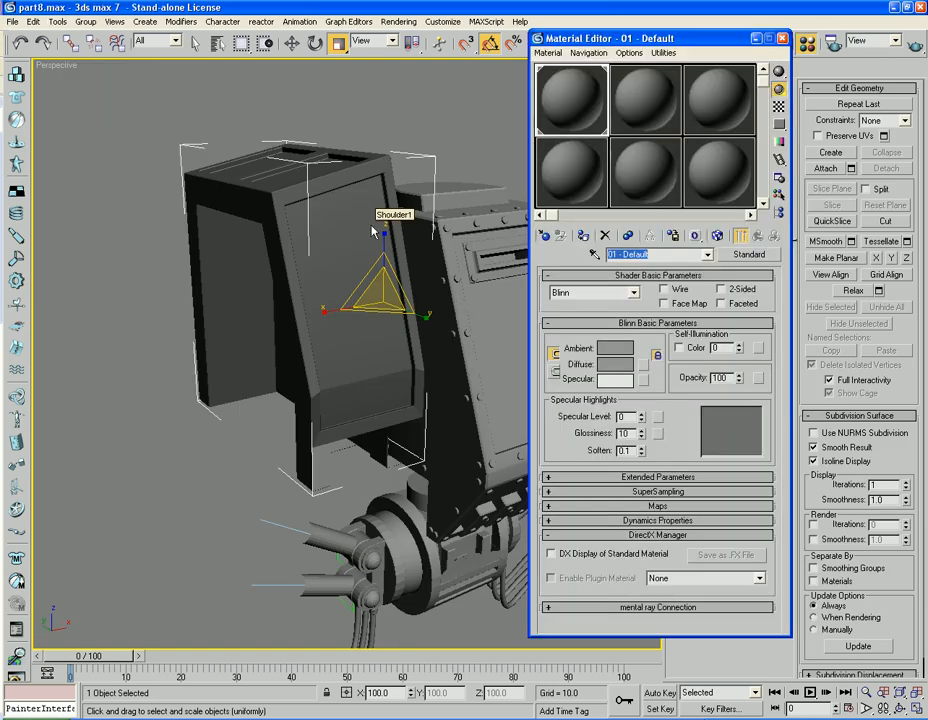
pyautogui.click(783, 39)
pyautogui.press('F4')
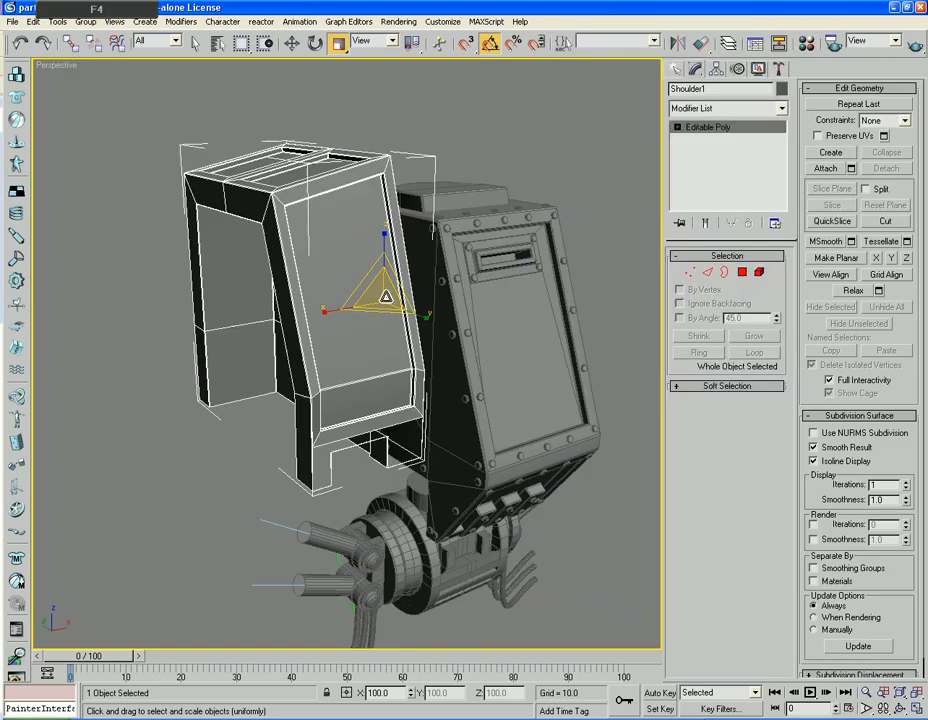
pyautogui.keyDown('alt'); pyautogui.moveTo(231, 456); pyautogui.dragTo(252, 448, button='middle'); pyautogui.keyUp('alt')
pyautogui.scroll(5, 212, 459)
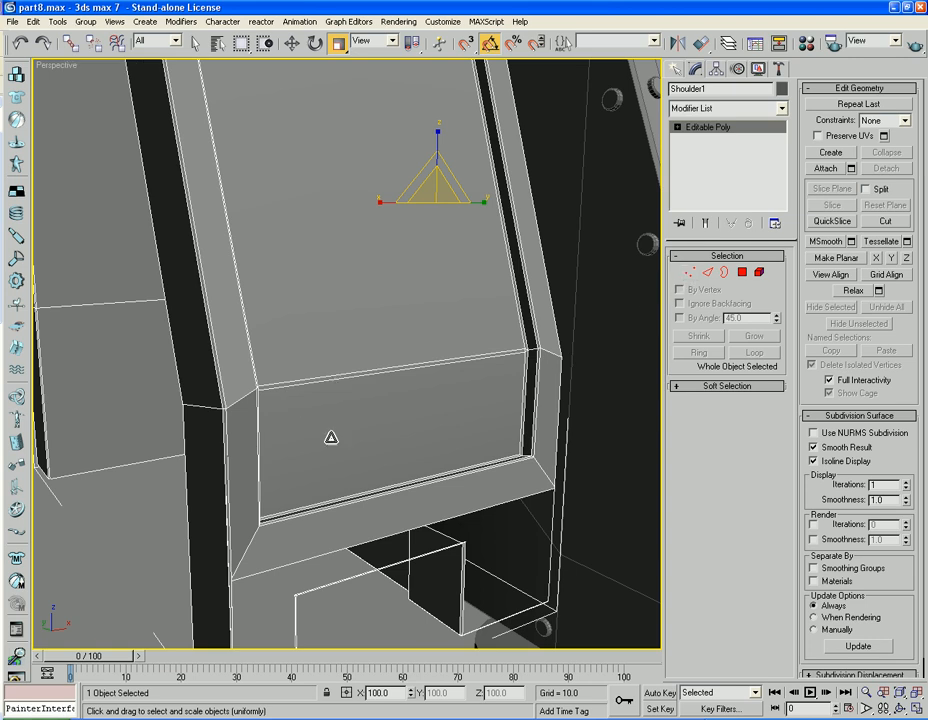
pyautogui.keyDown('alt'); pyautogui.moveTo(330, 438); pyautogui.dragTo(326, 390, button='middle'); pyautogui.keyUp('alt')
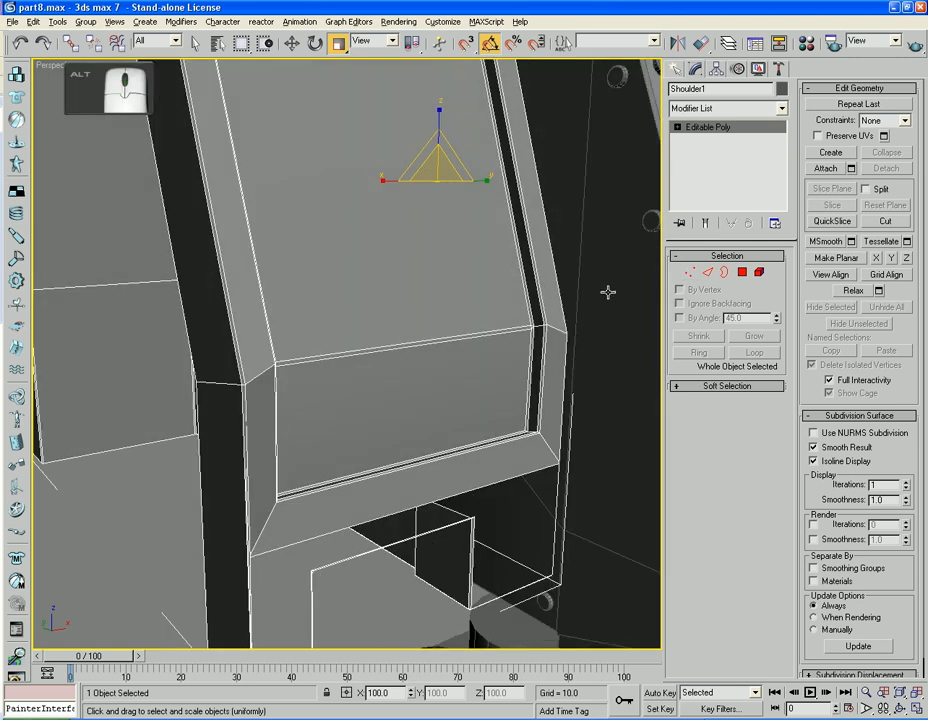
pyautogui.keyDown('alt'); pyautogui.moveTo(448, 339); pyautogui.dragTo(425, 341, button='middle'); pyautogui.keyUp('alt')
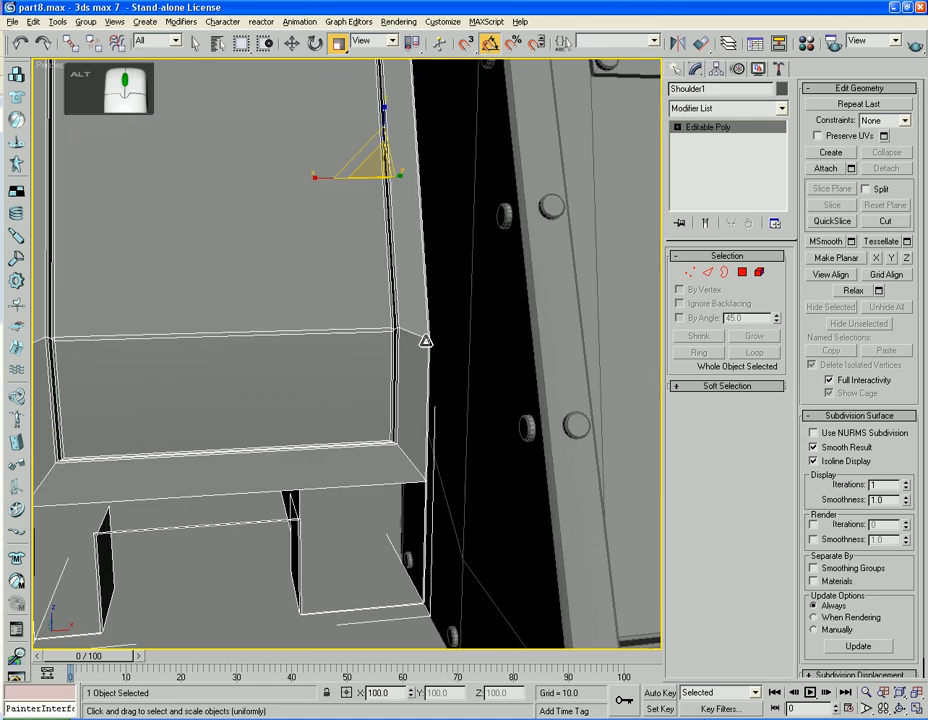
# In the Front view, move the recess vertices along the front panel's fold down about 2.74 units to align with the outer corners.
pyautogui.press('f')
pyautogui.press('z')
pyautogui.scroll(-3, 337, 358)
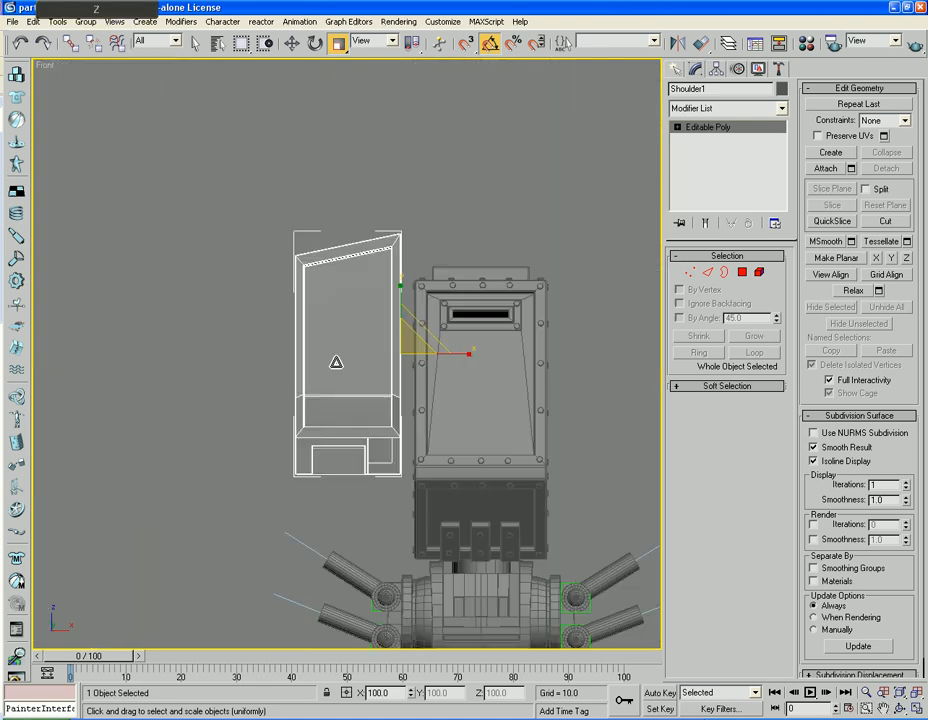
pyautogui.moveTo(381, 389)
pyautogui.mouseDown(button='middle')
pyautogui.moveTo(365, 380)
pyautogui.moveTo(385, 383)
pyautogui.mouseUp(button='middle')
pyautogui.scroll(4, 365, 380)
pyautogui.click(692, 272)
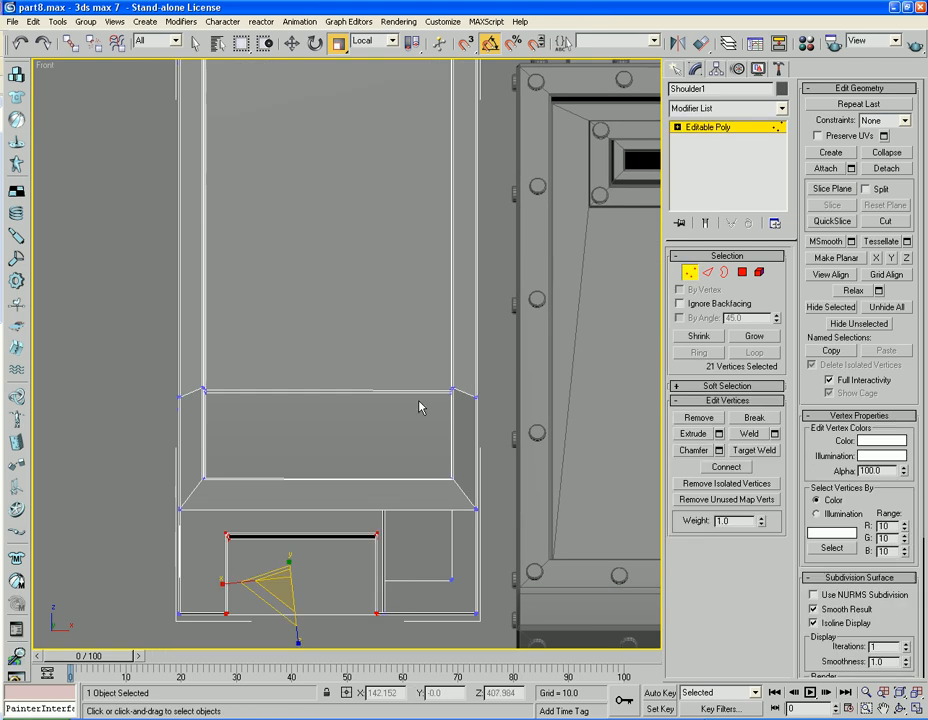
pyautogui.moveTo(359, 419); pyautogui.dragTo(198, 415)
pyautogui.press('w')
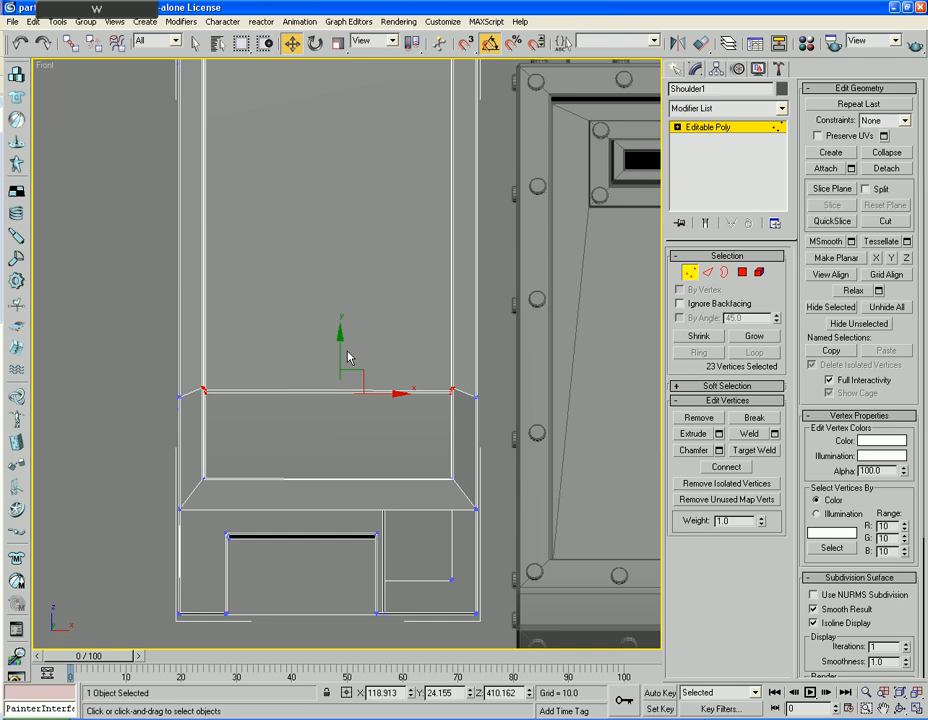
pyautogui.moveTo(340, 347); pyautogui.dragTo(342, 357)
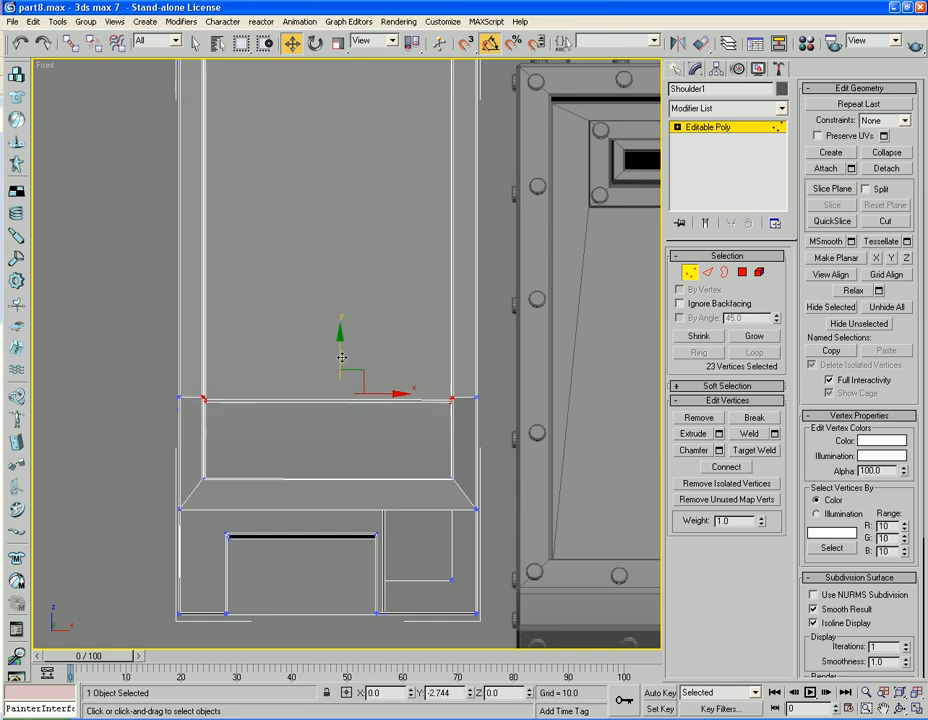
# Examine the straightened front fold and the notch geometry below the front panel in the Perspective view.
pyautogui.press('p')
pyautogui.press('z')
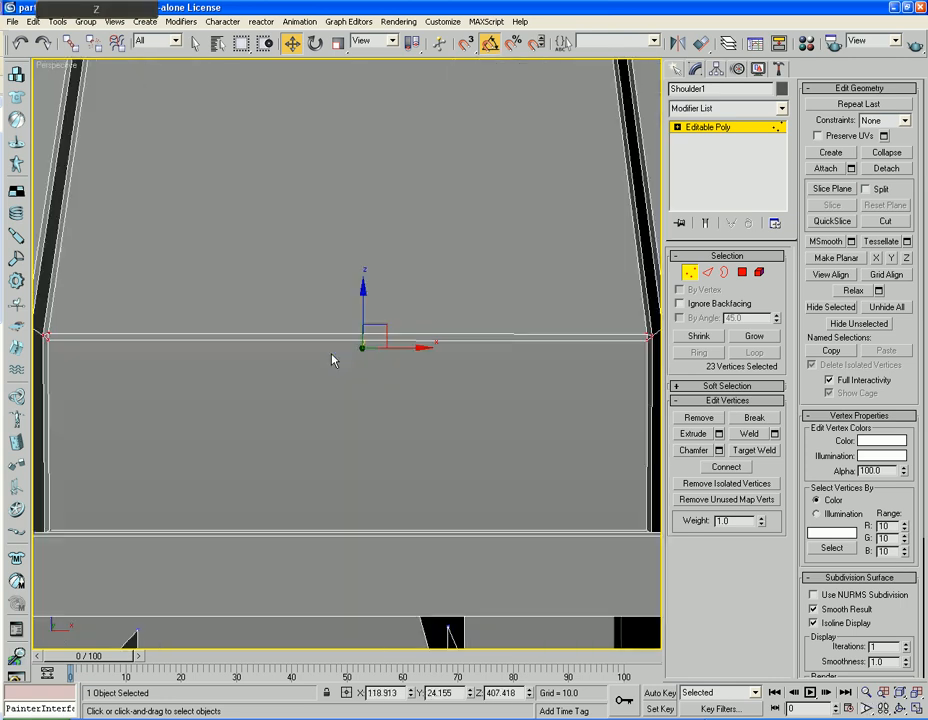
pyautogui.scroll(-5, 307, 358)
pyautogui.keyDown('alt'); pyautogui.moveTo(319, 368); pyautogui.dragTo(404, 393, button='middle'); pyautogui.keyUp('alt')
pyautogui.scroll(4, 404, 393)
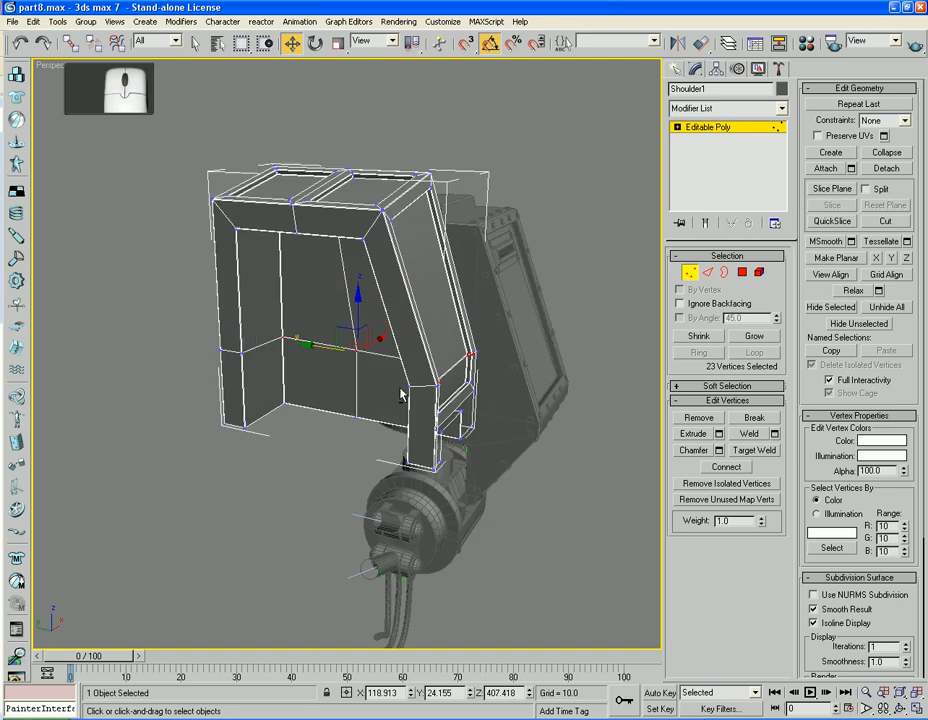
pyautogui.keyDown('alt'); pyautogui.moveTo(520, 405); pyautogui.dragTo(466, 402, button='middle'); pyautogui.keyUp('alt')
pyautogui.scroll(-3, 441, 389)
pyautogui.scroll(2, 424, 400)
pyautogui.scroll(4, 424, 398)
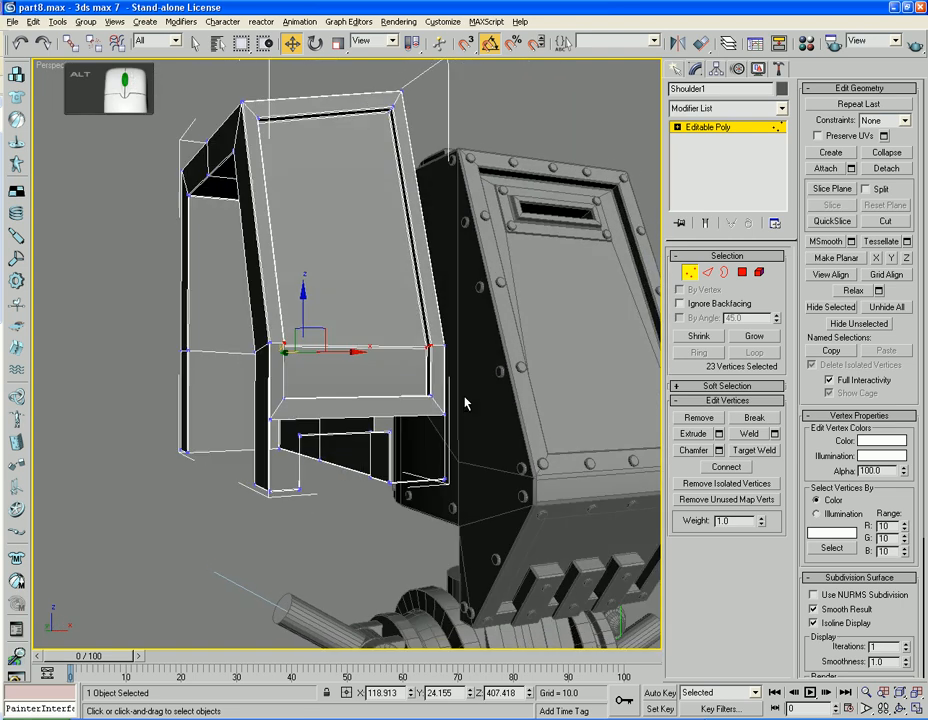
pyautogui.keyDown('alt'); pyautogui.moveTo(385, 400); pyautogui.dragTo(396, 353, button='middle'); pyautogui.keyUp('alt')
pyautogui.moveTo(306, 354); pyautogui.dragTo(322, 302, button='middle')
pyautogui.scroll(3, 346, 349)
pyautogui.scroll(-1, 330, 355)
pyautogui.scroll(-1, 321, 359)
pyautogui.scroll(2, 364, 360)
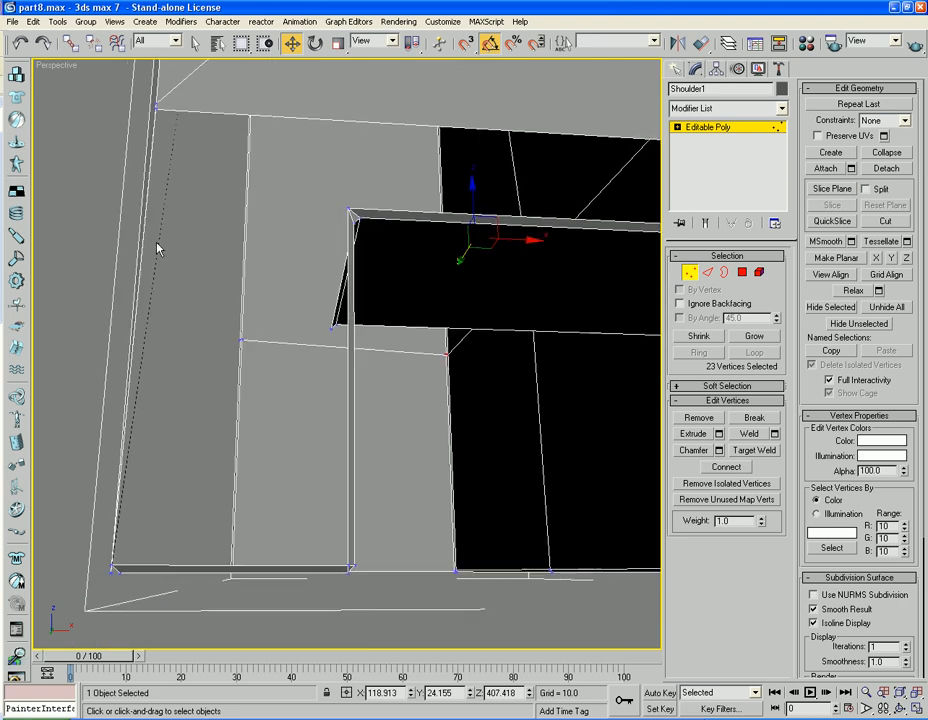
pyautogui.moveTo(98, 290)
pyautogui.keyDown('alt'); pyautogui.mouseDown(button='middle')
pyautogui.moveTo(129, 288)
pyautogui.moveTo(64, 290)
pyautogui.moveTo(54, 278)
pyautogui.moveTo(100, 287)
pyautogui.mouseUp(button='middle'); pyautogui.keyUp('alt')
pyautogui.scroll(4, 118, 305)
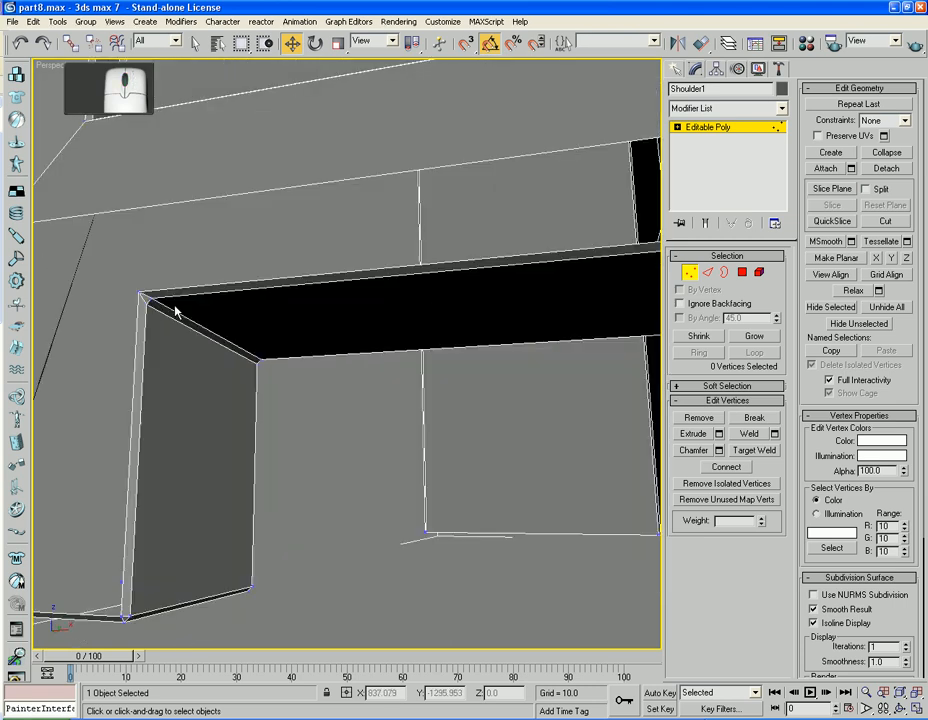
pyautogui.moveTo(152, 352); pyautogui.dragTo(206, 336, button='middle')
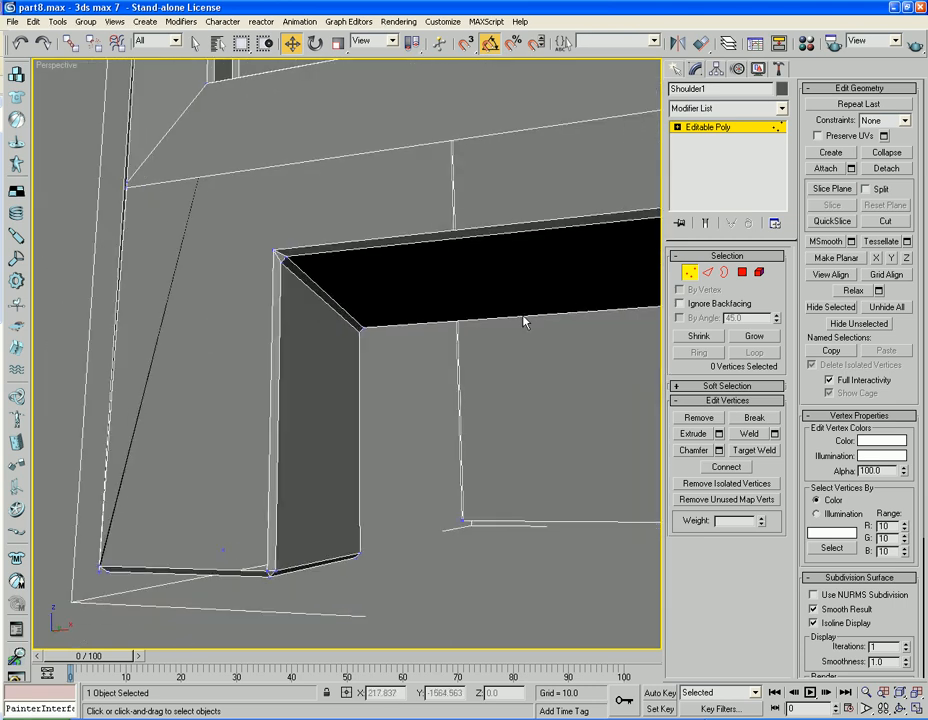
# Delete the side polygon of the front leg beside the notch, below the front fold.
pyautogui.click(742, 273)
pyautogui.click(136, 423)
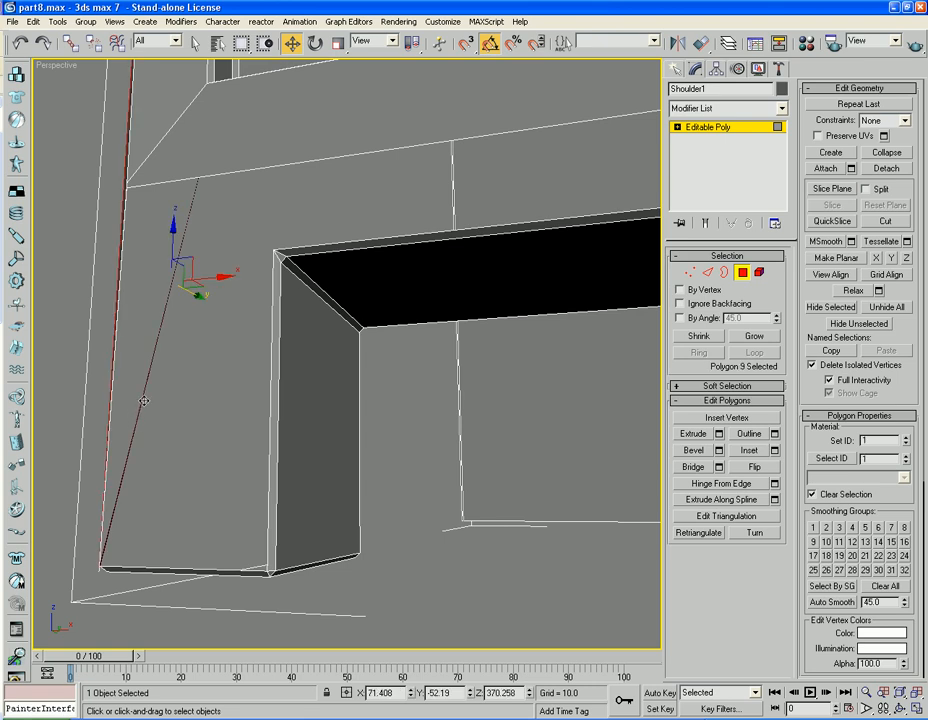
pyautogui.click(56, 404)
pyautogui.keyDown('alt'); pyautogui.moveTo(56, 404); pyautogui.dragTo(133, 491, button='middle'); pyautogui.keyUp('alt')
pyautogui.scroll(3, 133, 491)
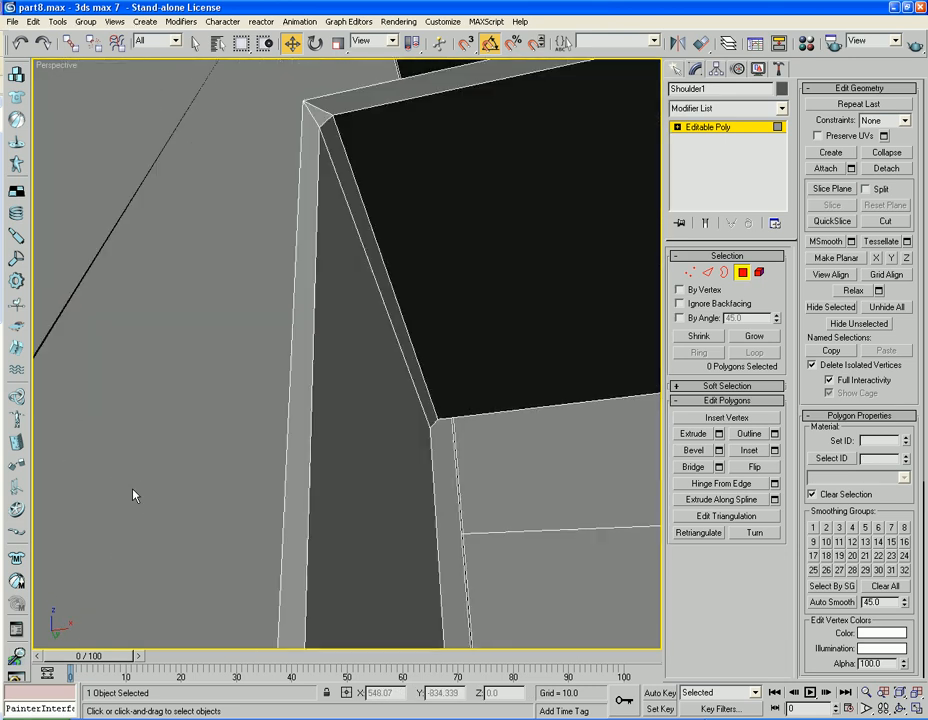
pyautogui.keyDown('alt'); pyautogui.moveTo(180, 388); pyautogui.dragTo(275, 320, button='middle'); pyautogui.keyUp('alt')
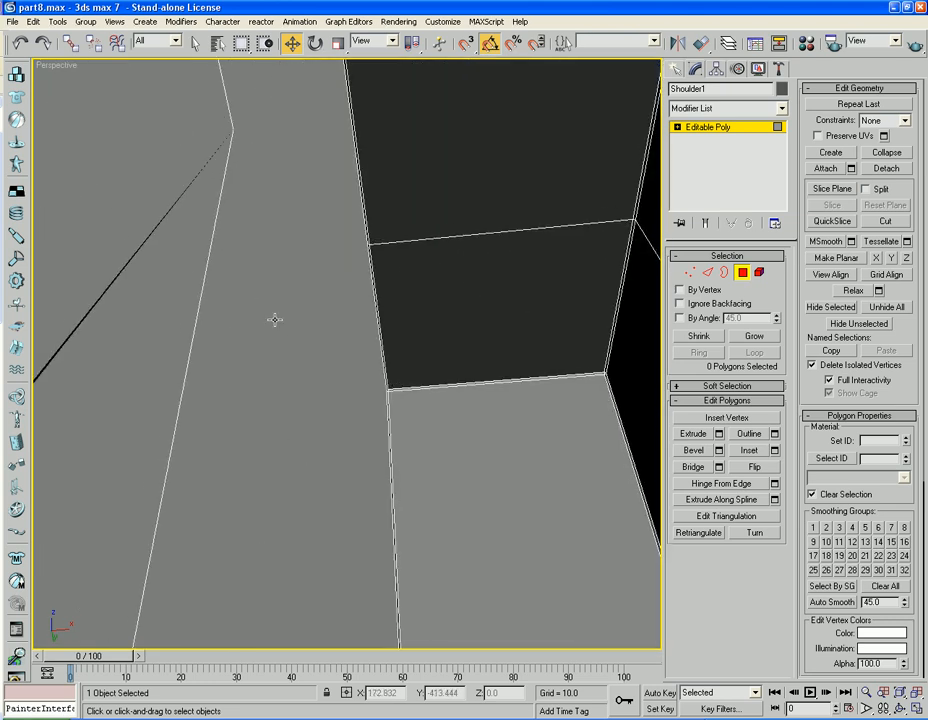
pyautogui.scroll(-3, 168, 214)
pyautogui.scroll(-3, 229, 372)
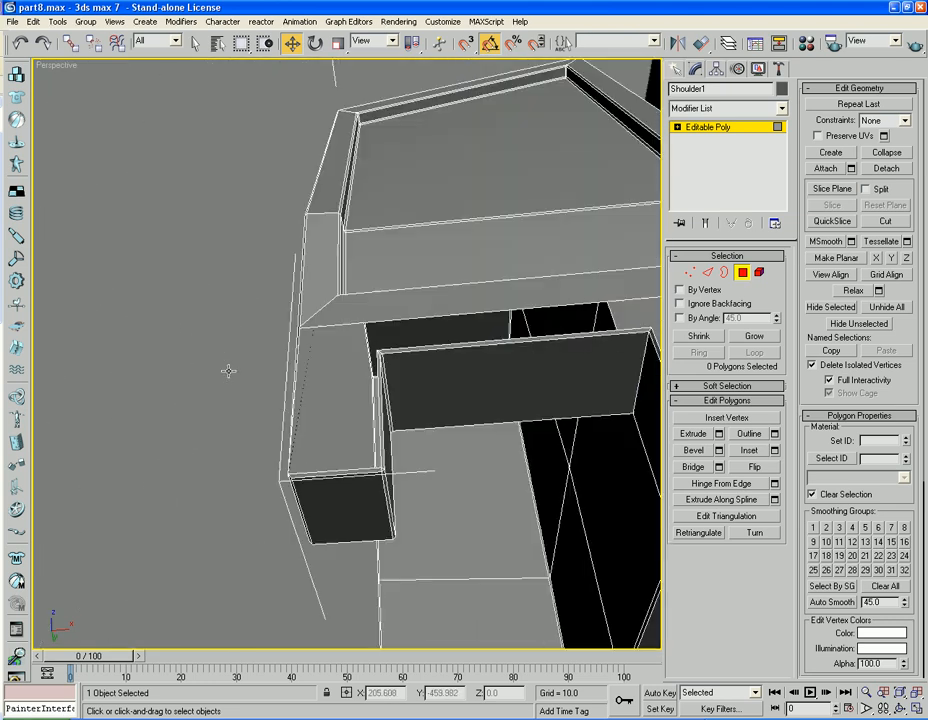
pyautogui.keyDown('alt'); pyautogui.moveTo(229, 372); pyautogui.dragTo(672, 383, button='middle'); pyautogui.keyUp('alt')
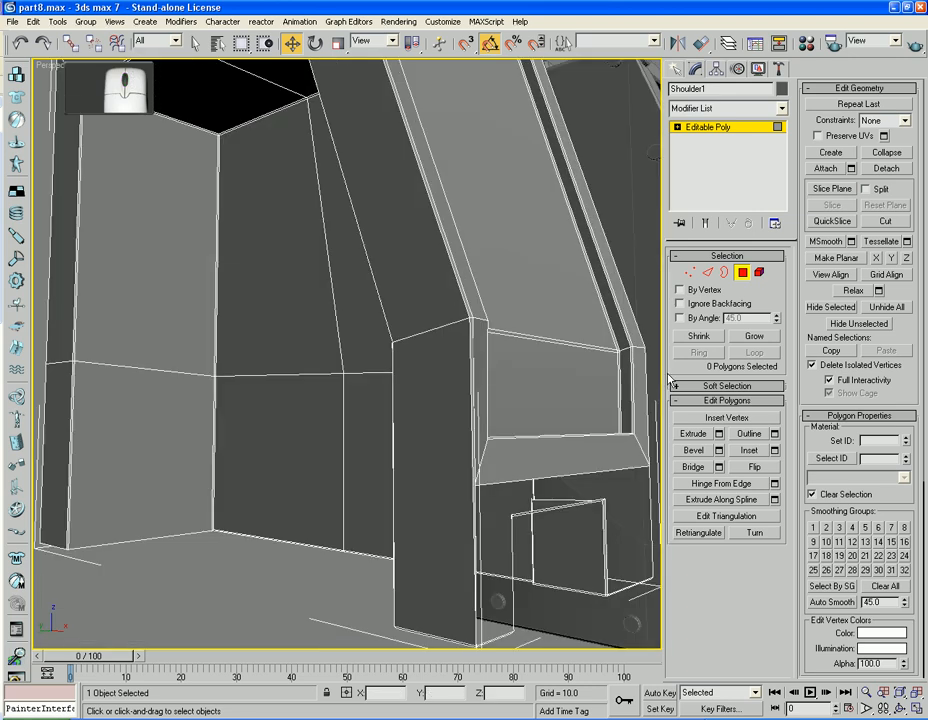
pyautogui.click(420, 447)
pyautogui.press('Delete')
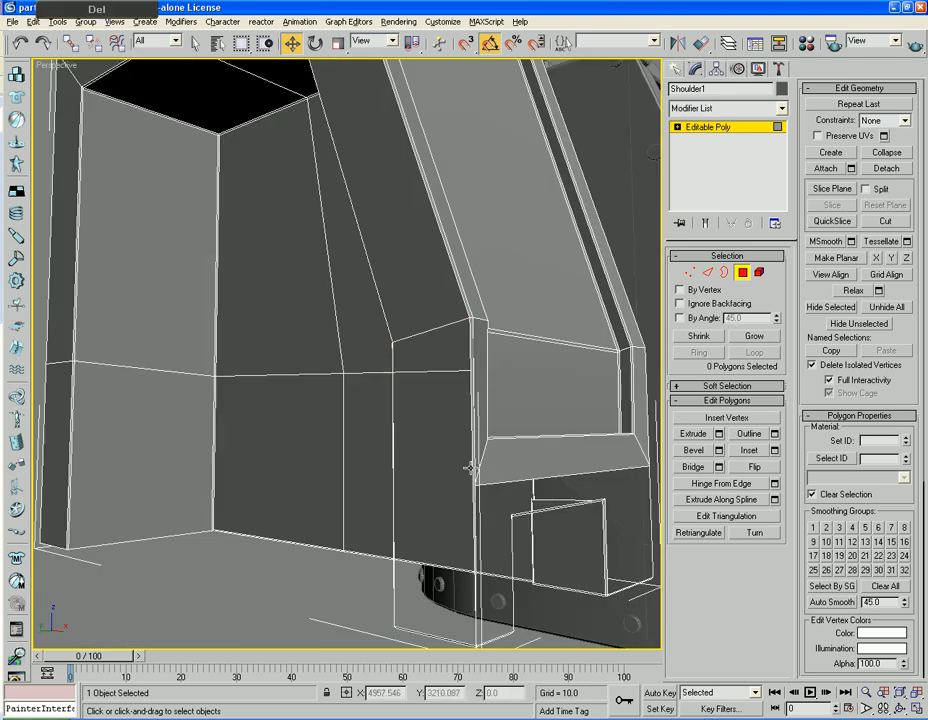
# Check the open border around the front leg and notch by selecting it, and clear the selection.
pyautogui.keyDown('alt'); pyautogui.moveTo(460, 498); pyautogui.dragTo(395, 487, button='middle'); pyautogui.keyUp('alt')
pyautogui.click(727, 271)
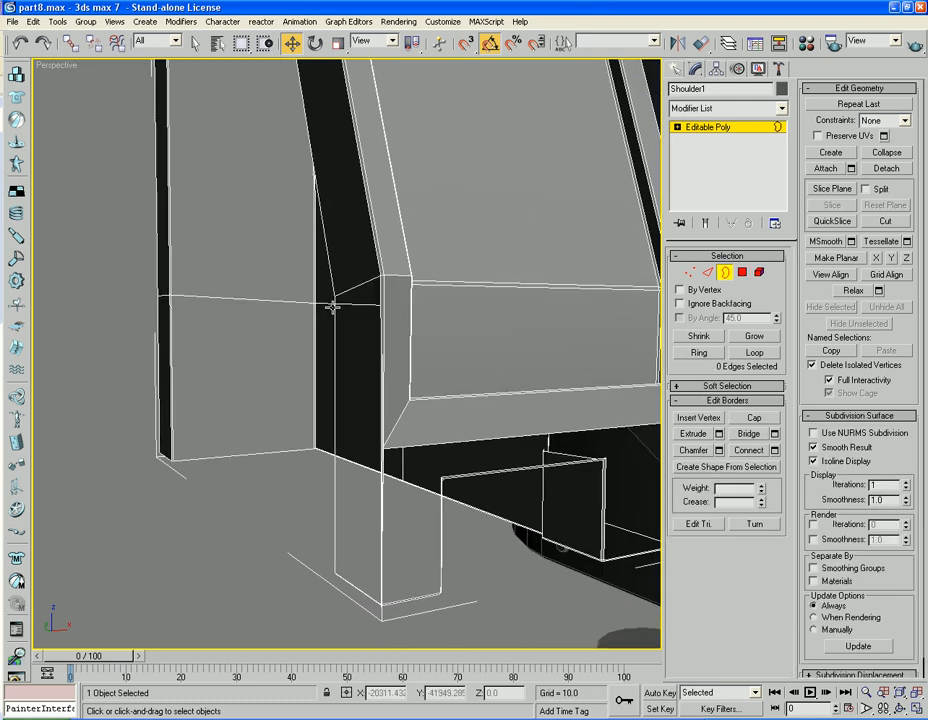
pyautogui.click(333, 308)
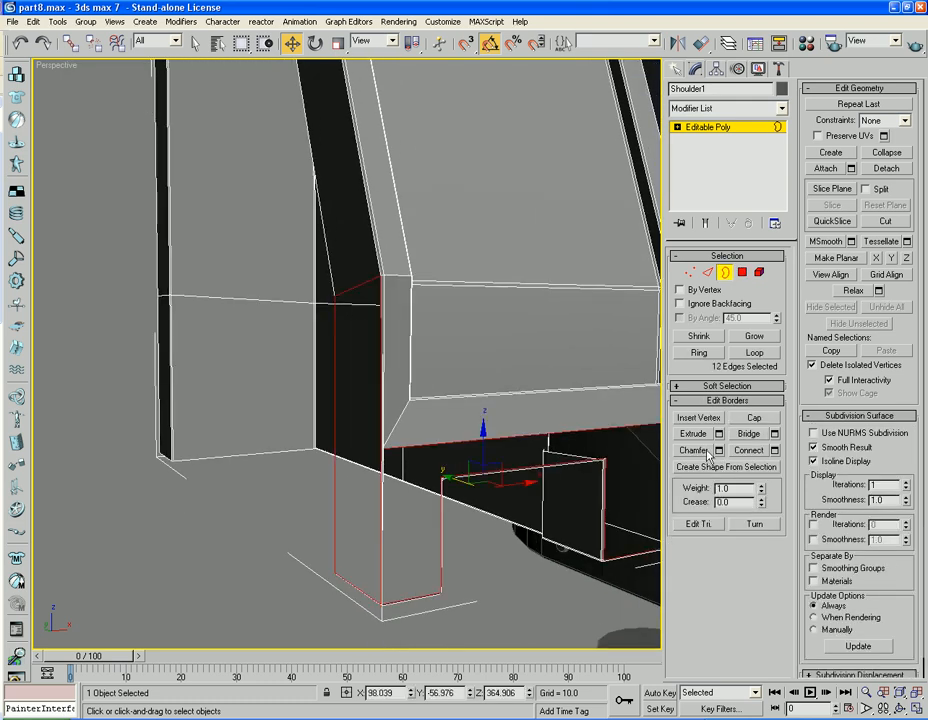
pyautogui.click(475, 563)
pyautogui.keyDown('alt'); pyautogui.moveTo(475, 563); pyautogui.dragTo(451, 443, button='middle'); pyautogui.keyUp('alt')
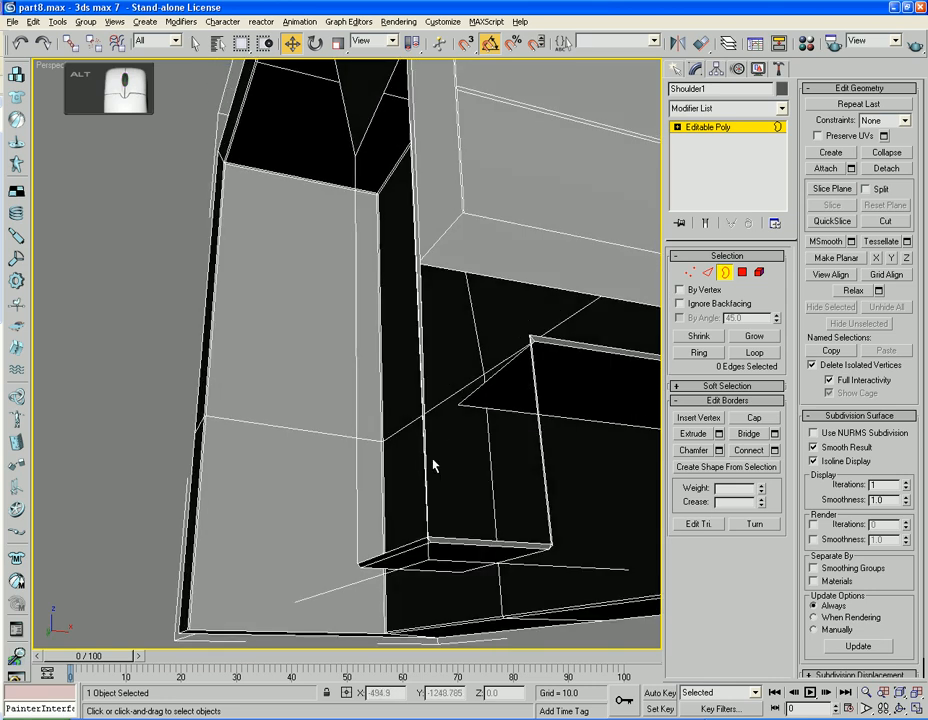
# Delete the upper side polygon of the front leg, directly above the previously opened section beside the front panel.
pyautogui.moveTo(418, 446); pyautogui.dragTo(429, 421, button='middle')
pyautogui.scroll(2, 430, 421)
pyautogui.moveTo(500, 396); pyautogui.dragTo(519, 645, button='middle')
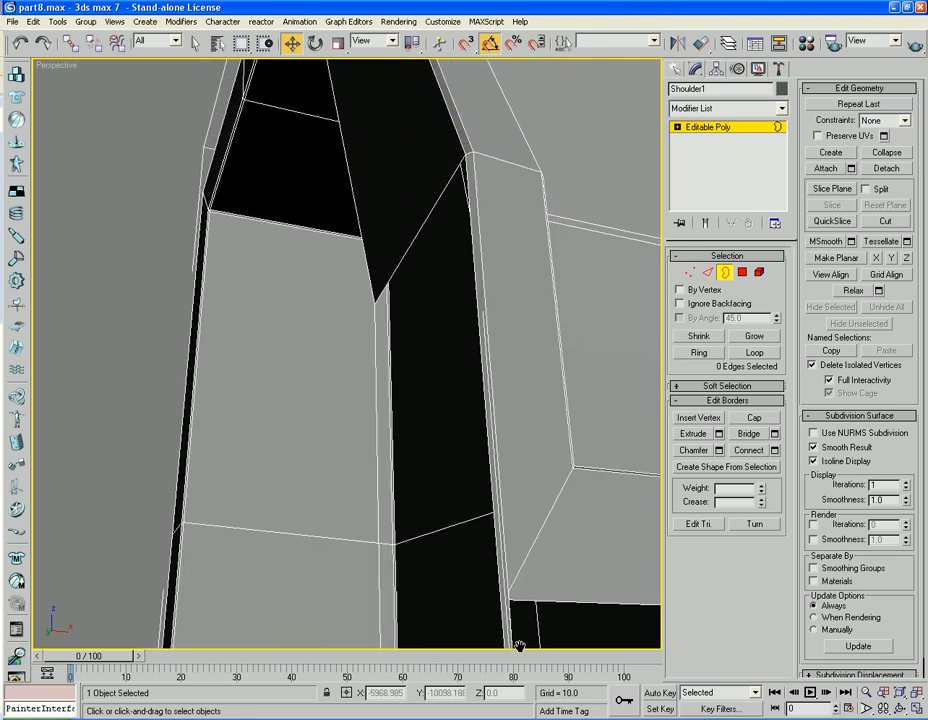
pyautogui.click(742, 272)
pyautogui.click(482, 348)
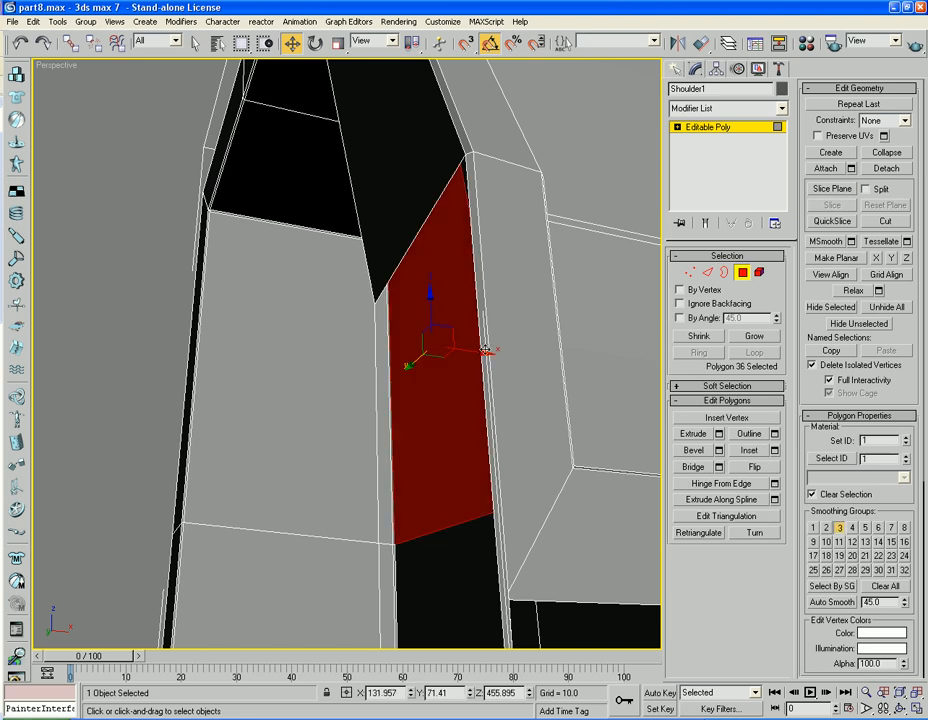
pyautogui.click(484, 349)
pyautogui.press('Delete')
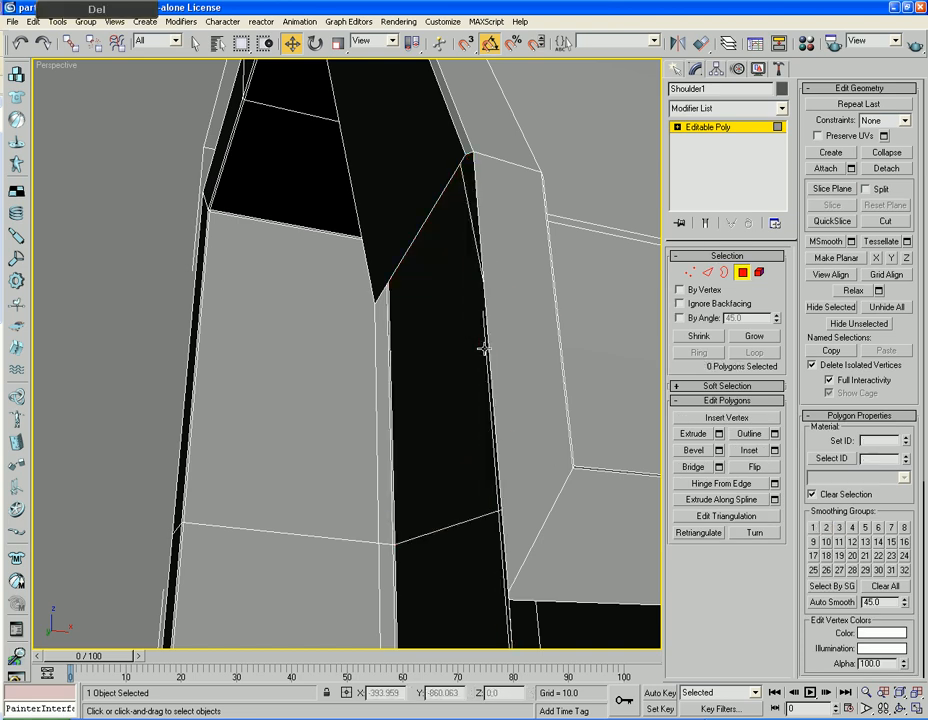
pyautogui.keyDown('alt'); pyautogui.moveTo(484, 349); pyautogui.dragTo(429, 360, button='middle'); pyautogui.keyUp('alt')
pyautogui.scroll(2, 429, 359)
pyautogui.moveTo(473, 465); pyautogui.dragTo(453, 413, button='middle')
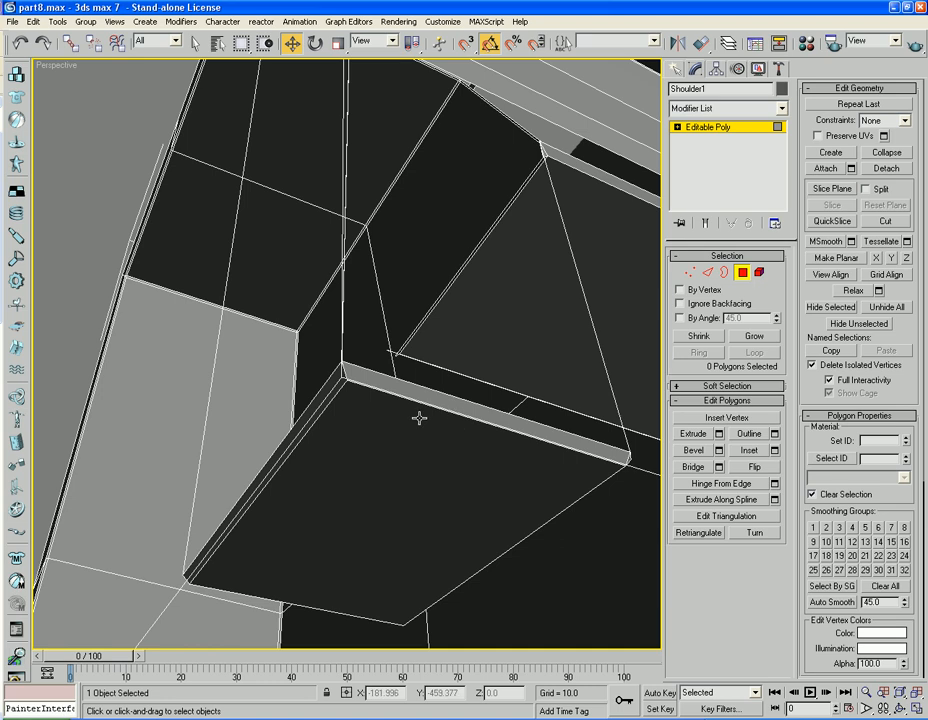
pyautogui.click(707, 274)
pyautogui.keyDown('alt'); pyautogui.moveTo(365, 366); pyautogui.dragTo(315, 431, button='middle'); pyautogui.keyUp('alt')
pyautogui.click(205, 312)
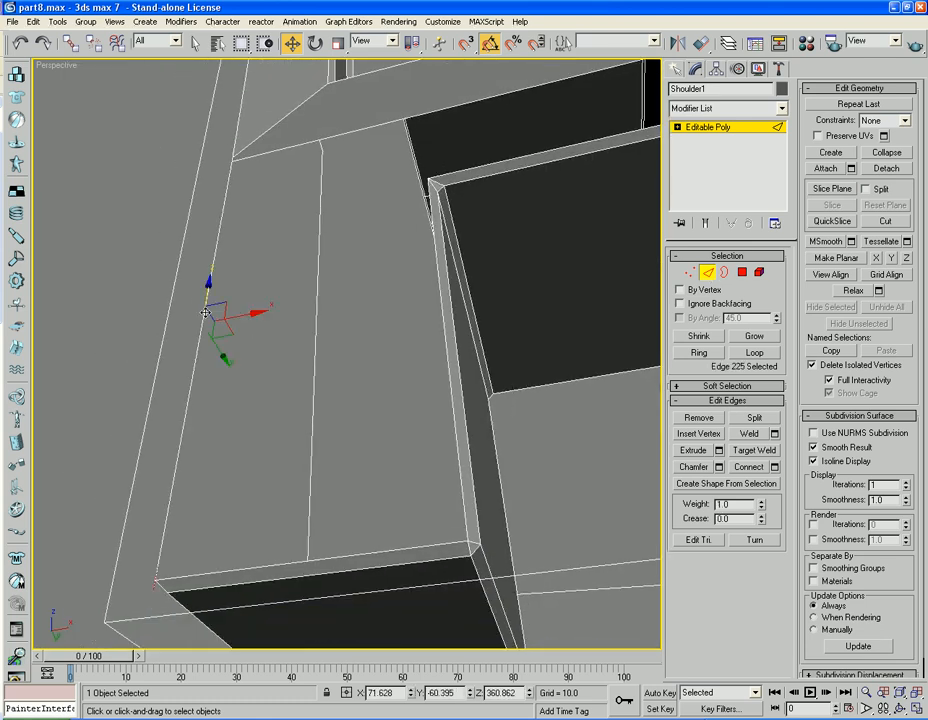
pyautogui.keyDown('ctrl'); pyautogui.click(206, 331); pyautogui.keyUp('ctrl')
pyautogui.keyDown('alt'); pyautogui.moveTo(194, 354); pyautogui.dragTo(249, 381, button='middle'); pyautogui.keyUp('alt')
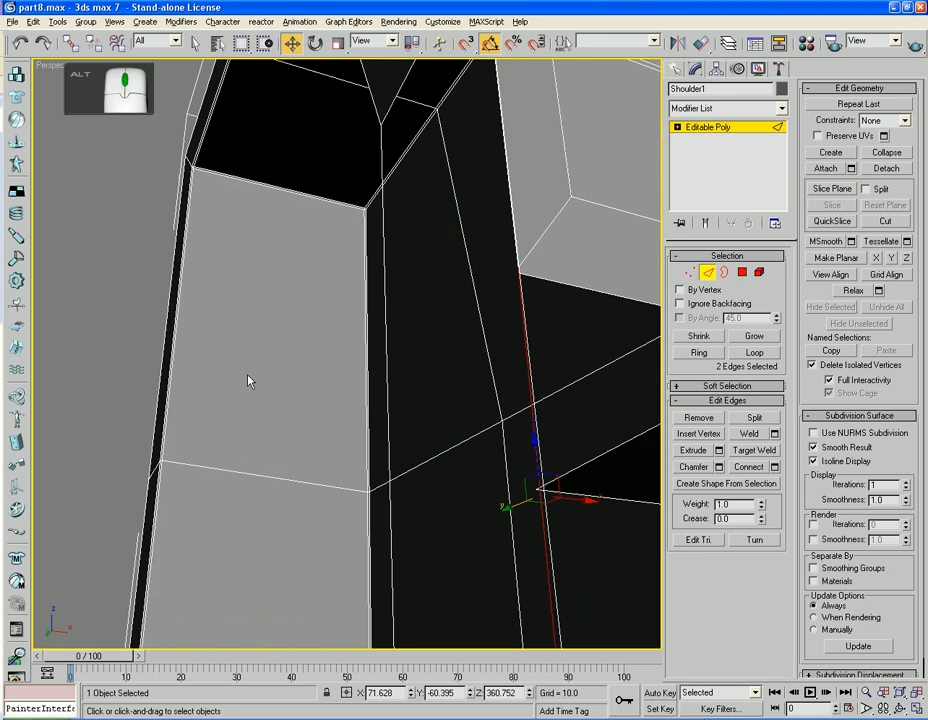
pyautogui.click(249, 381)
pyautogui.keyDown('alt'); pyautogui.moveTo(429, 414); pyautogui.dragTo(367, 408, button='middle'); pyautogui.keyUp('alt')
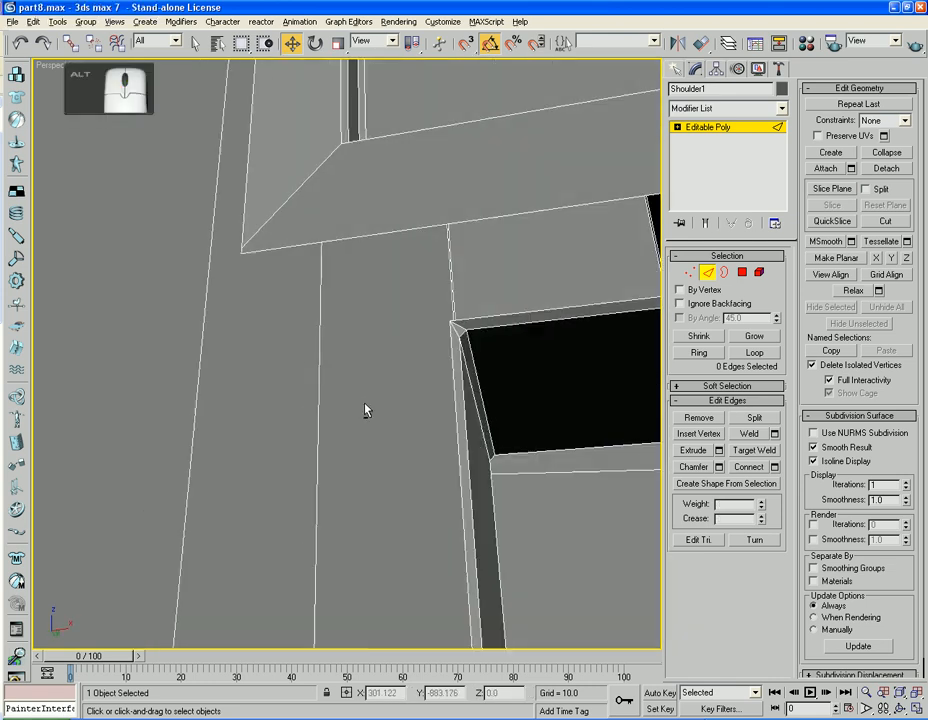
# Chamfer the single vertex at the lower corner below the front fold by 0.48.
pyautogui.scroll(-5, 176, 425)
pyautogui.keyDown('alt'); pyautogui.moveTo(184, 422); pyautogui.dragTo(367, 421, button='middle'); pyautogui.keyUp('alt')
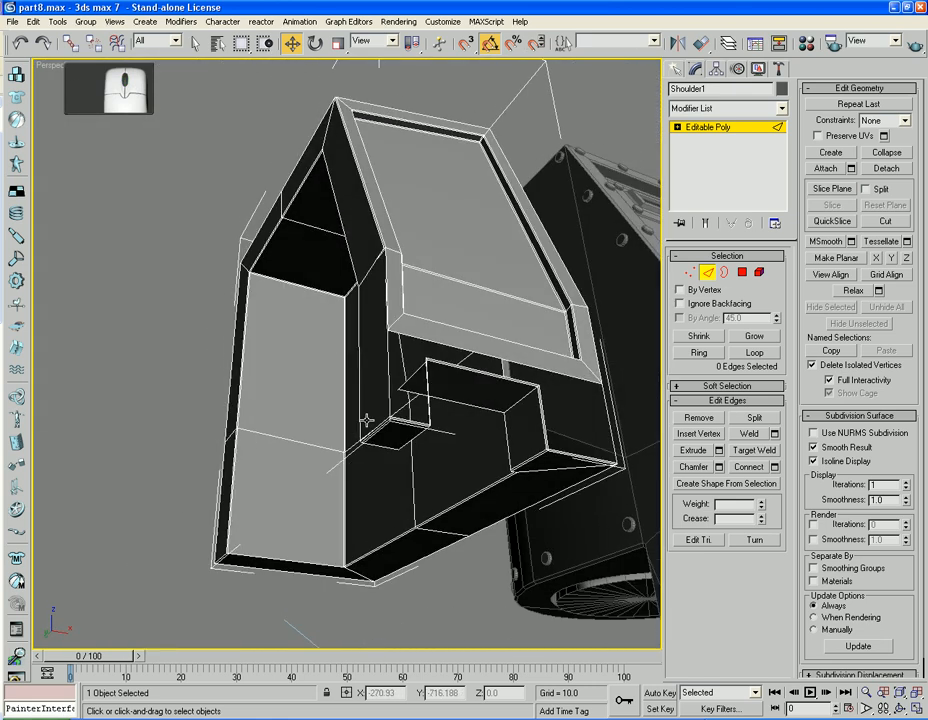
pyautogui.scroll(4, 424, 427)
pyautogui.moveTo(498, 512); pyautogui.dragTo(483, 448, button='middle')
pyautogui.scroll(2, 483, 448)
pyautogui.moveTo(509, 508); pyautogui.dragTo(419, 385, button='middle')
pyautogui.scroll(-3, 461, 418)
pyautogui.scroll(4, 425, 391)
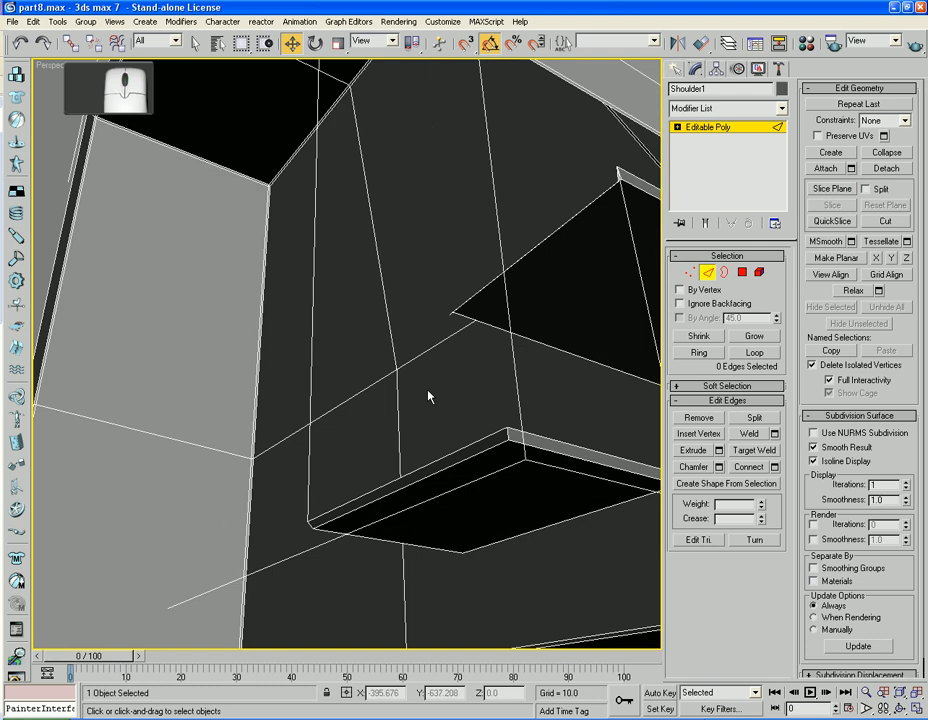
pyautogui.moveTo(508, 402); pyautogui.dragTo(468, 400, button='middle')
pyautogui.click(689, 274)
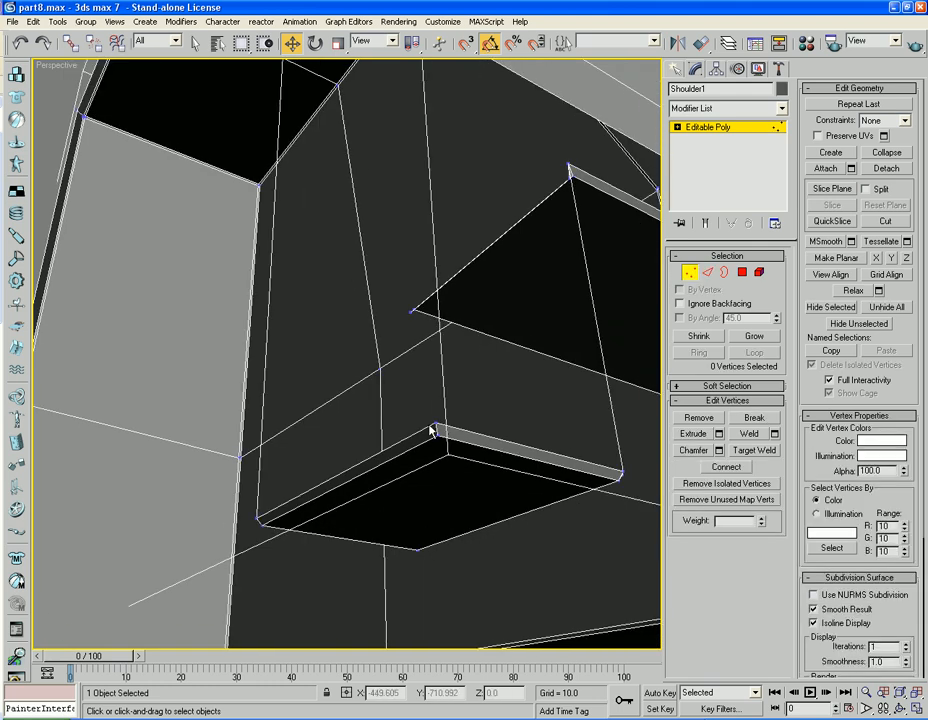
pyautogui.click(434, 425)
pyautogui.click(718, 451)
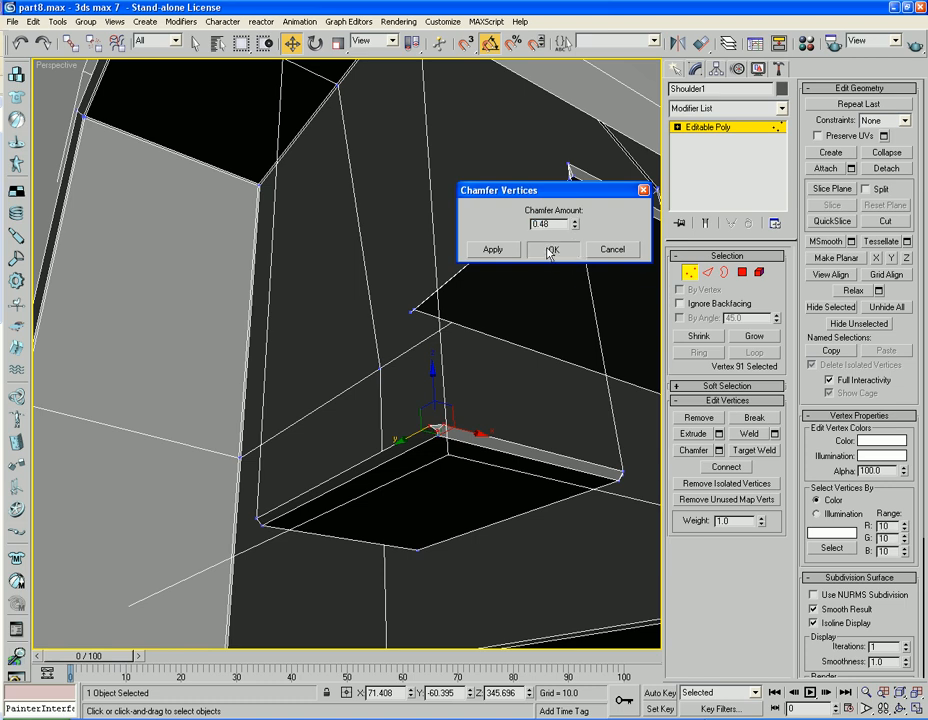
pyautogui.click(549, 253)
# Target-weld the lowest vertex of the small chamfer triangle onto the corner vertex beneath it, and clear the selection.
pyautogui.scroll(5, 468, 414)
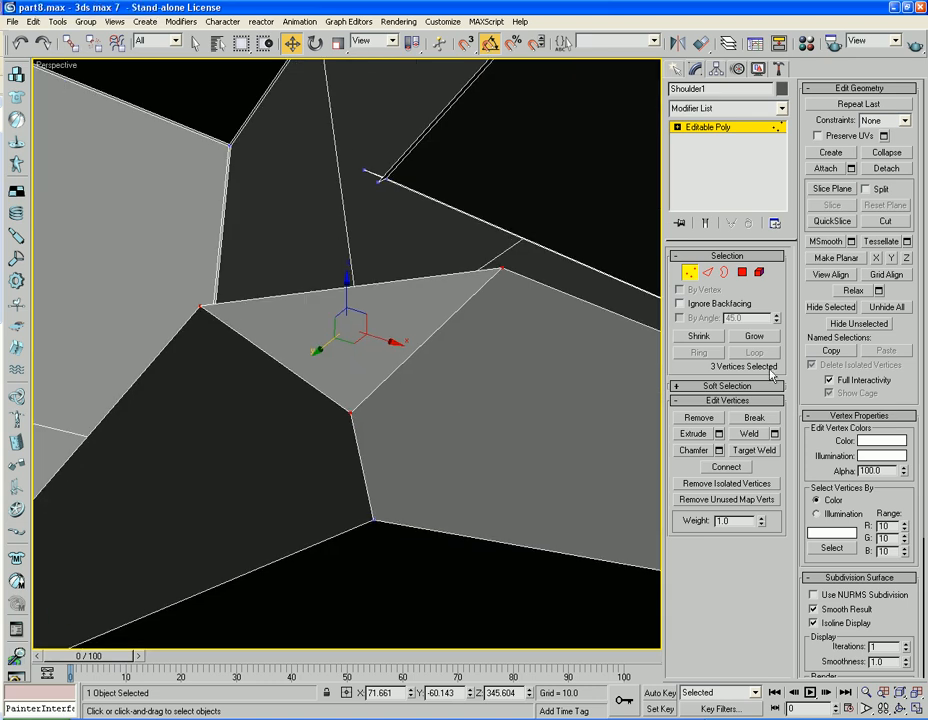
pyautogui.click(758, 451)
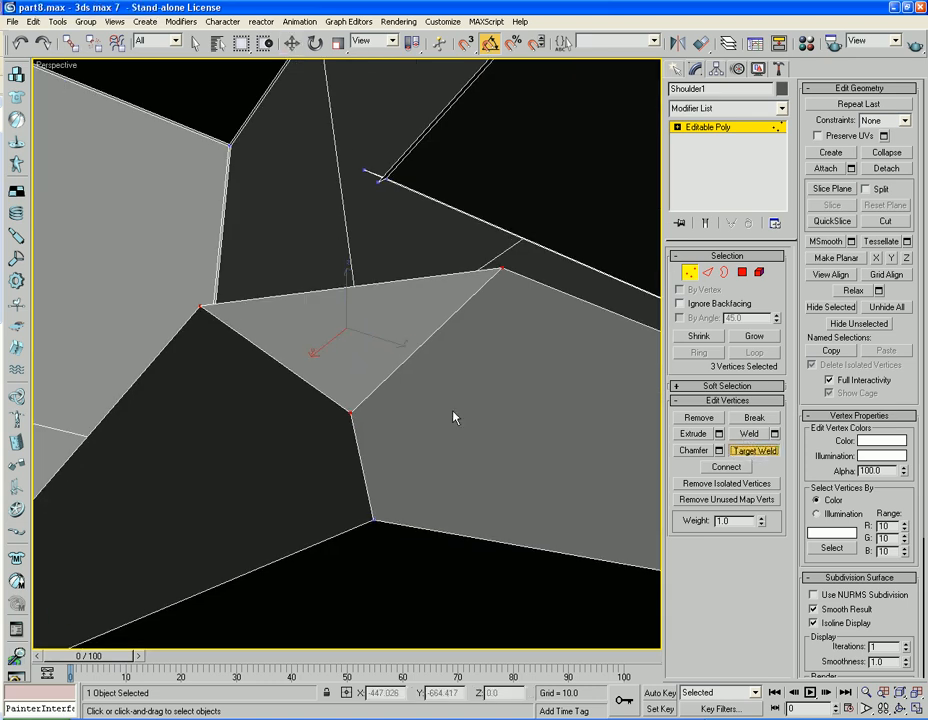
pyautogui.click(371, 518)
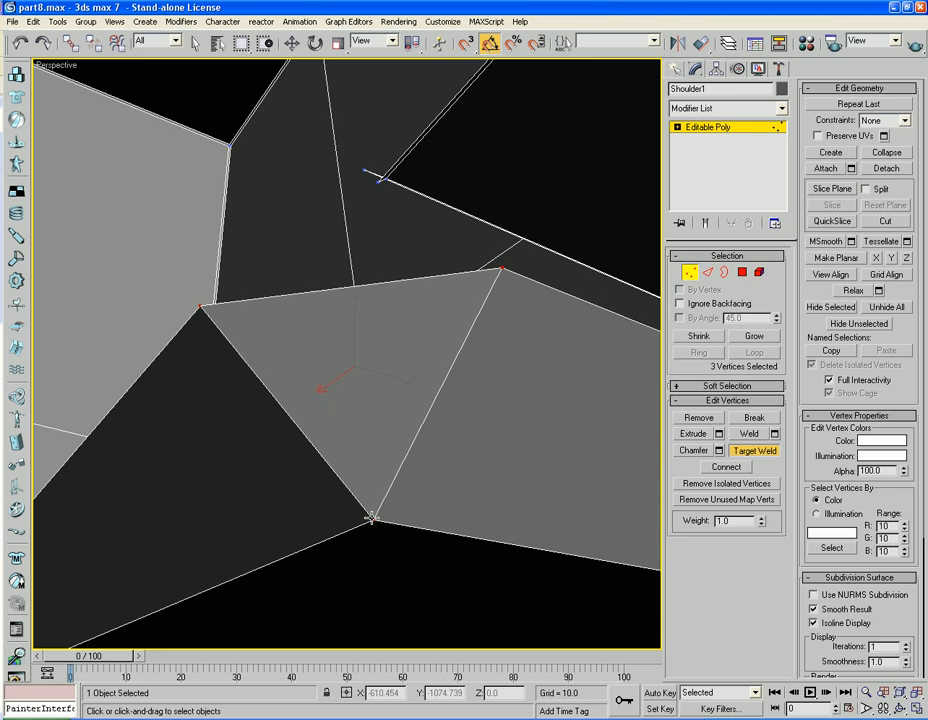
pyautogui.scroll(-7, 375, 435)
pyautogui.keyDown('alt'); pyautogui.moveTo(385, 425); pyautogui.dragTo(412, 400, button='middle'); pyautogui.keyUp('alt')
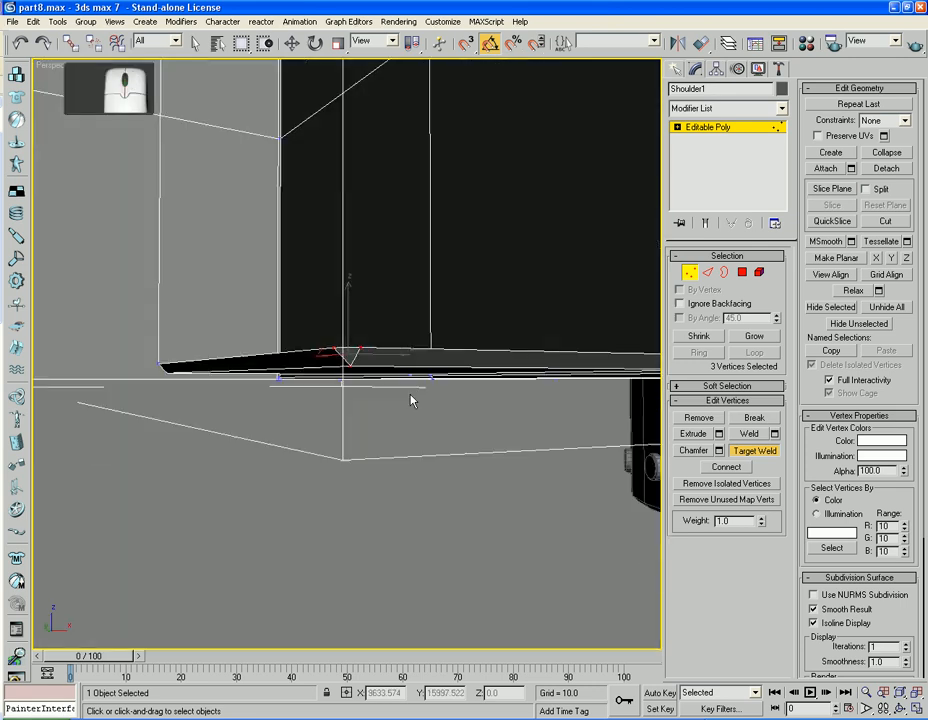
pyautogui.scroll(-3, 410, 385)
pyautogui.scroll(-2, 407, 335)
pyautogui.moveTo(407, 335); pyautogui.dragTo(420, 511, button='middle')
pyautogui.keyDown('alt'); pyautogui.moveTo(398, 458); pyautogui.dragTo(425, 466, button='middle'); pyautogui.keyUp('alt')
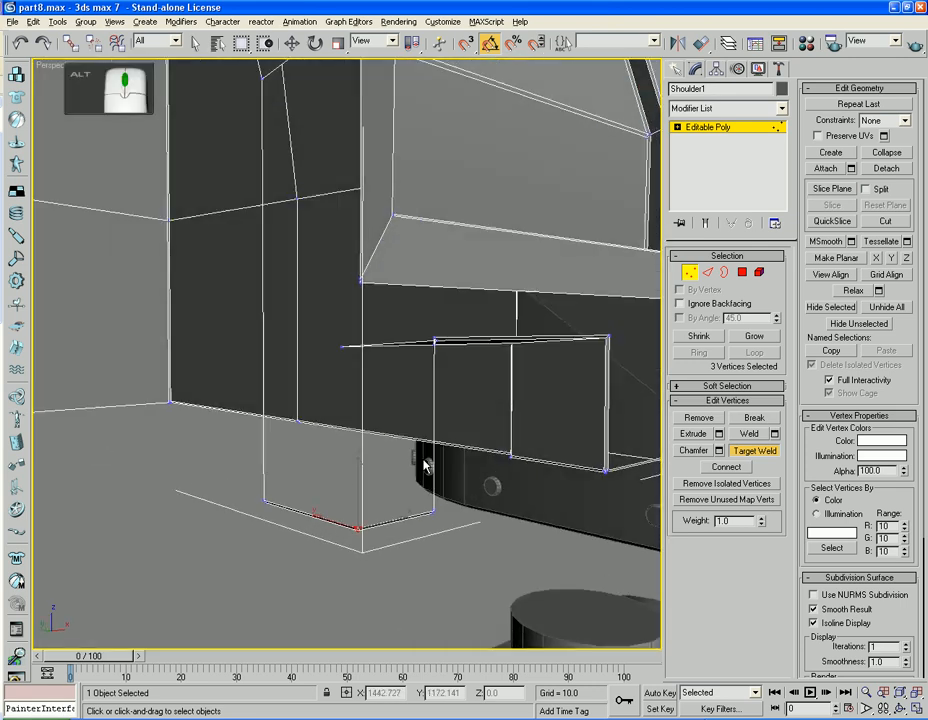
pyautogui.moveTo(400, 370); pyautogui.dragTo(414, 456, button='middle')
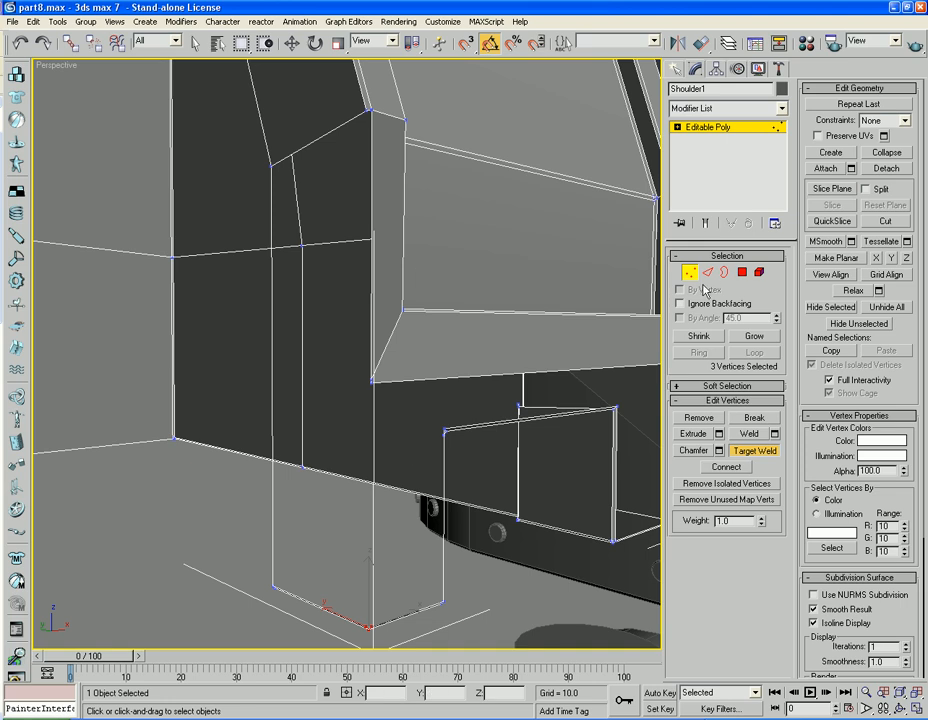
pyautogui.scroll(-3, 462, 508)
pyautogui.keyDown('alt'); pyautogui.moveTo(462, 508); pyautogui.dragTo(478, 515, button='middle'); pyautogui.keyUp('alt')
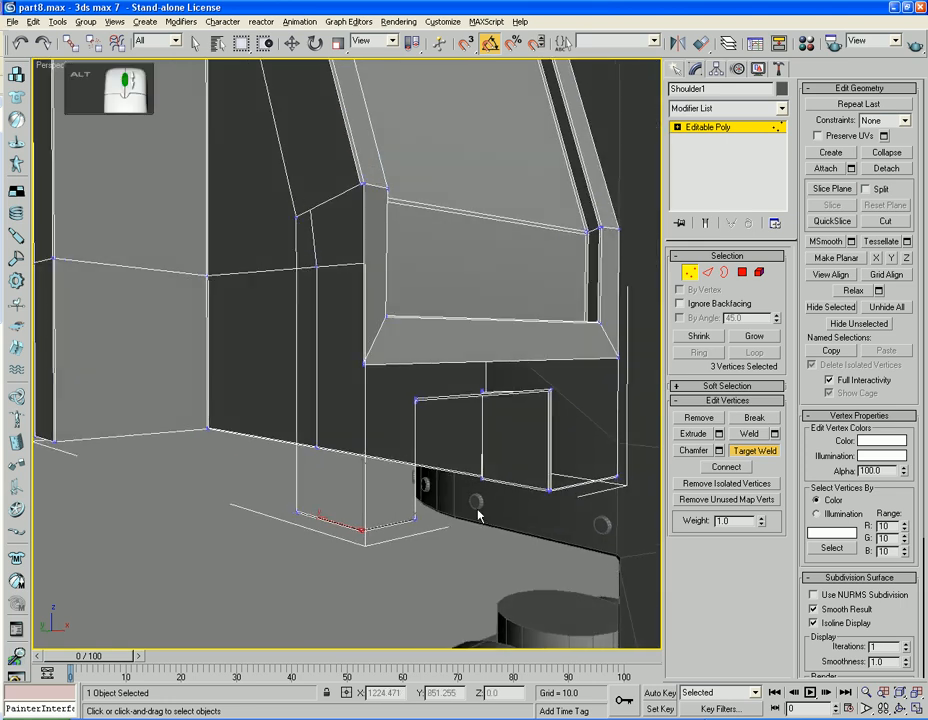
pyautogui.click(760, 454)
pyautogui.click(421, 581)
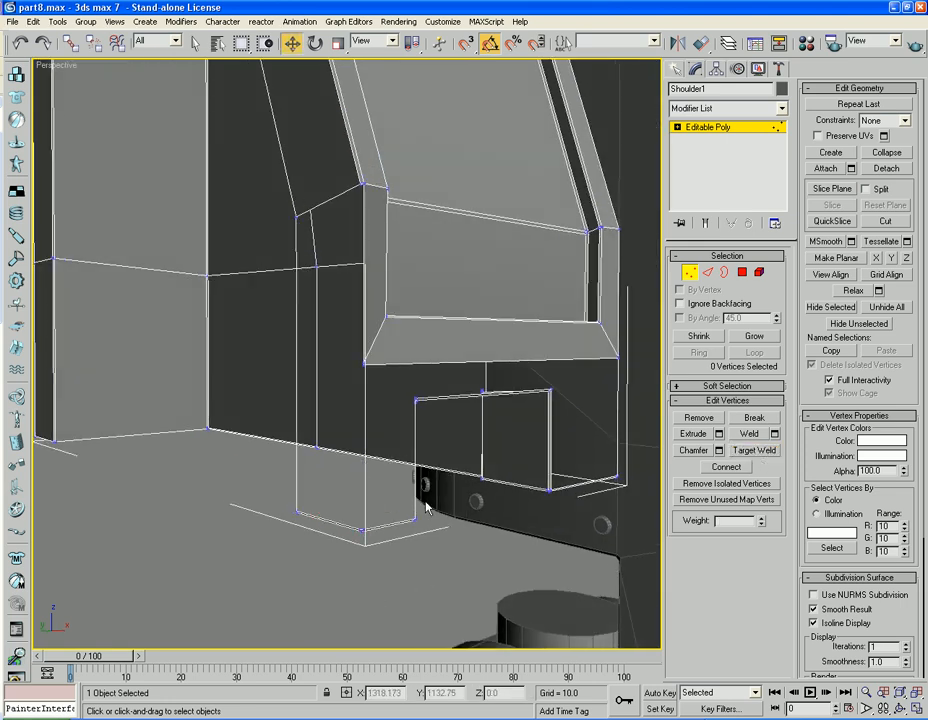
# Create a narrow triangular polygon from the front fold's upper corner vertex down to the two upper vertices of the chamfered lower corner.
pyautogui.moveTo(425, 501); pyautogui.dragTo(422, 508, button='middle')
pyautogui.scroll(3, 381, 455)
pyautogui.moveTo(381, 455); pyautogui.dragTo(372, 405, button='middle')
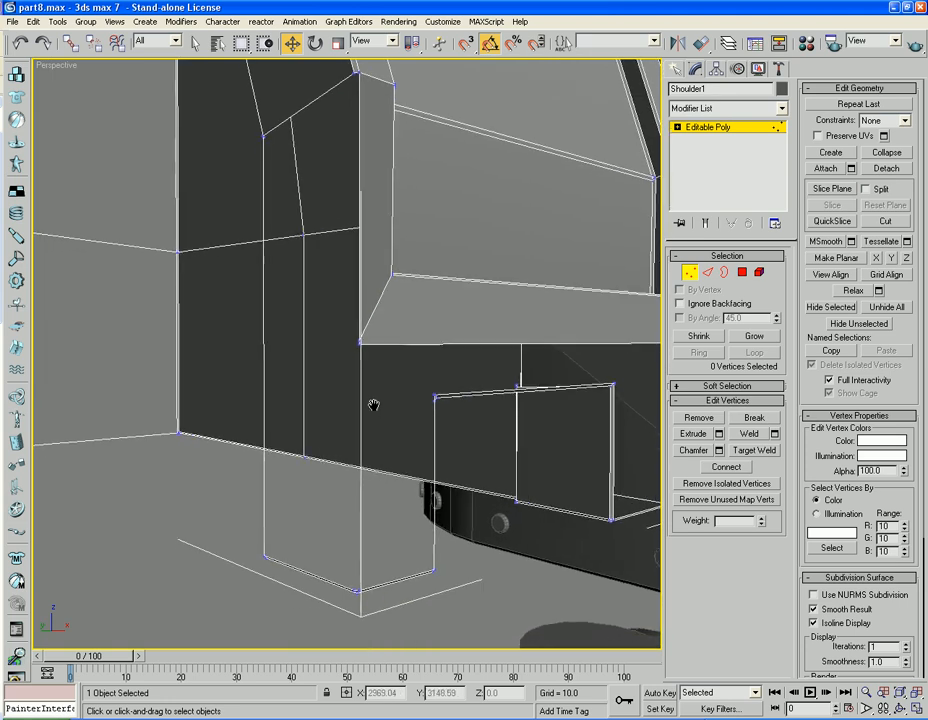
pyautogui.click(865, 692)
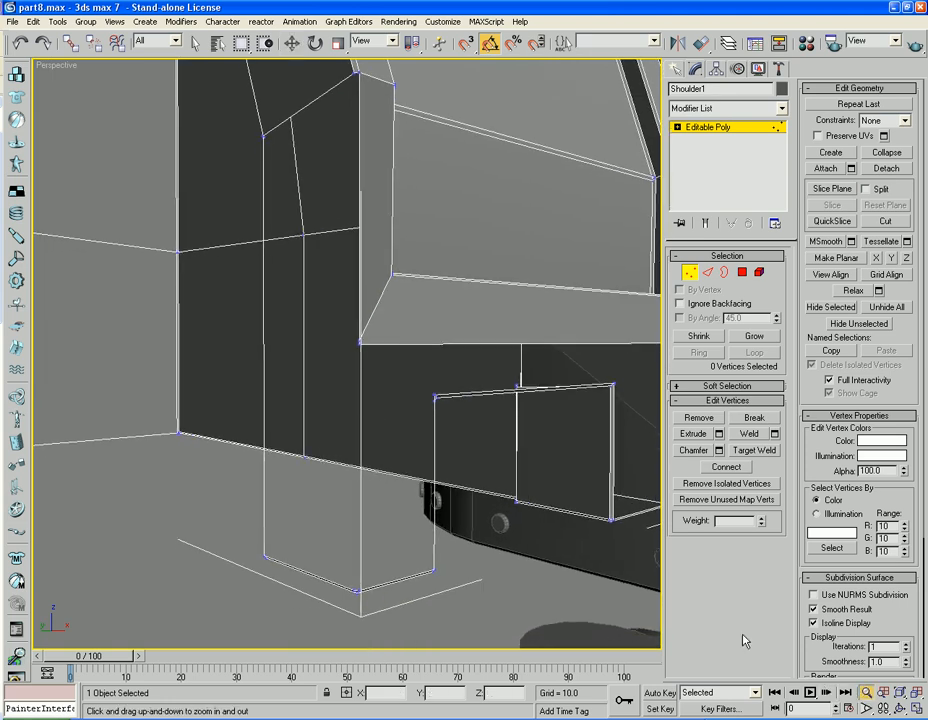
pyautogui.moveTo(454, 347); pyautogui.dragTo(404, 288)
pyautogui.moveTo(402, 285); pyautogui.dragTo(402, 263)
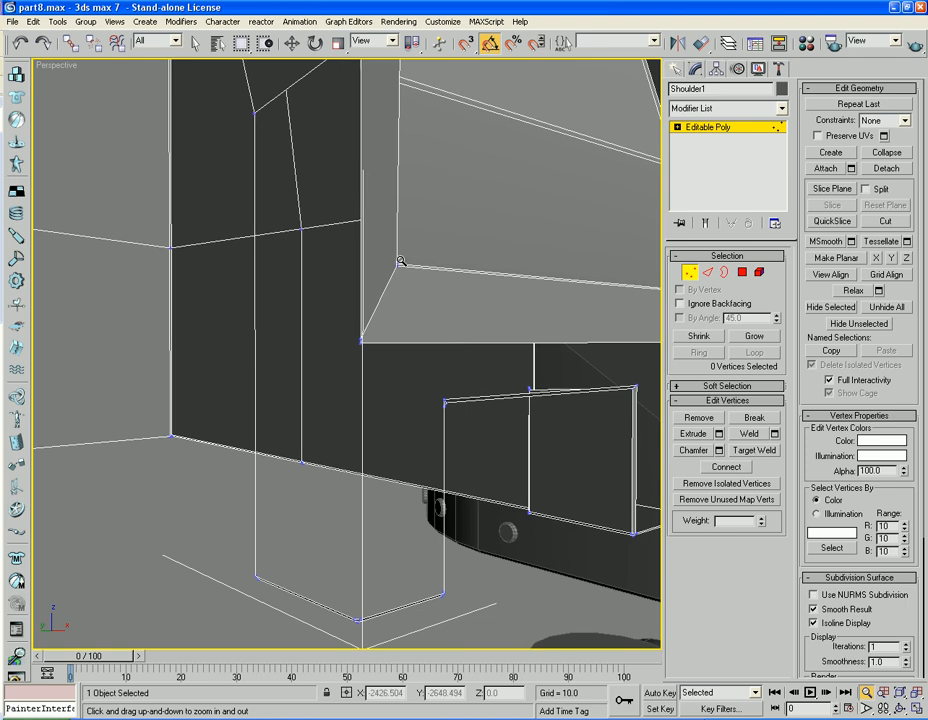
pyautogui.moveTo(402, 263); pyautogui.dragTo(397, 283, button='middle')
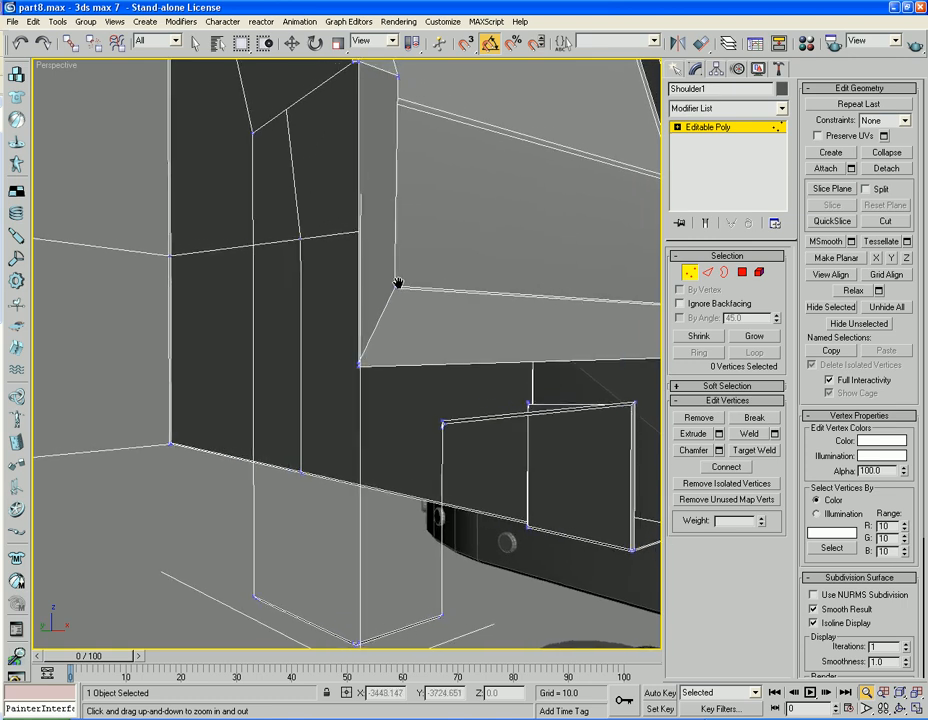
pyautogui.click(742, 272)
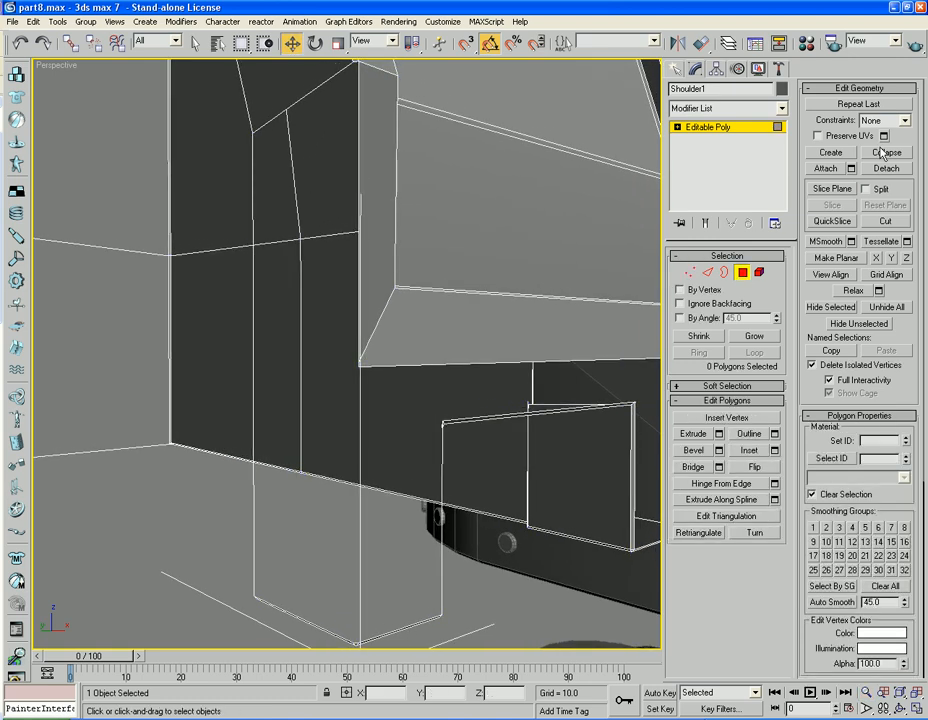
pyautogui.click(831, 152)
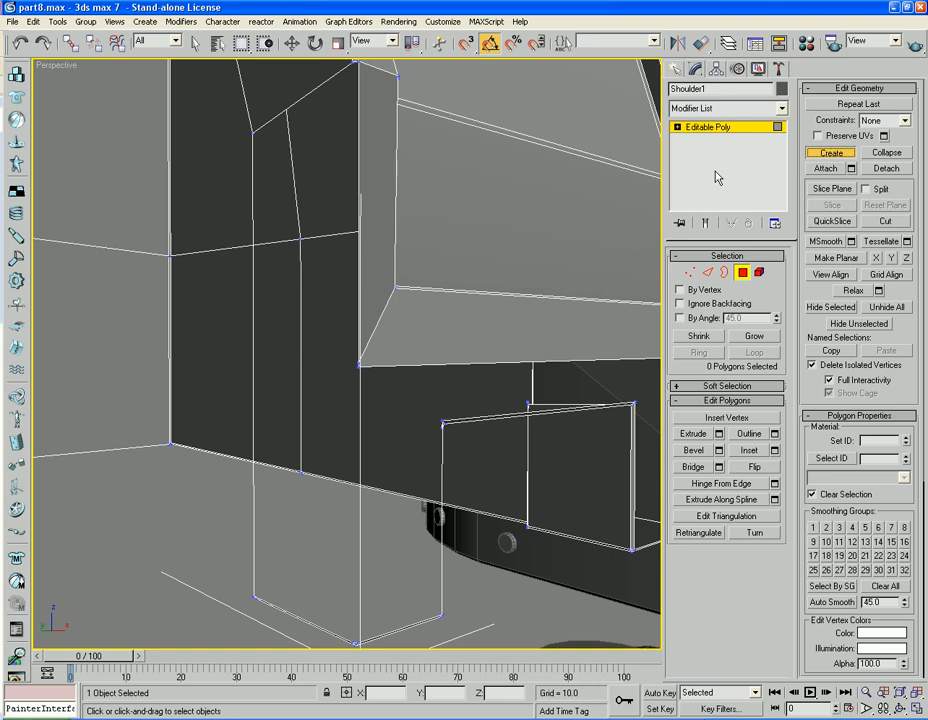
pyautogui.click(357, 62)
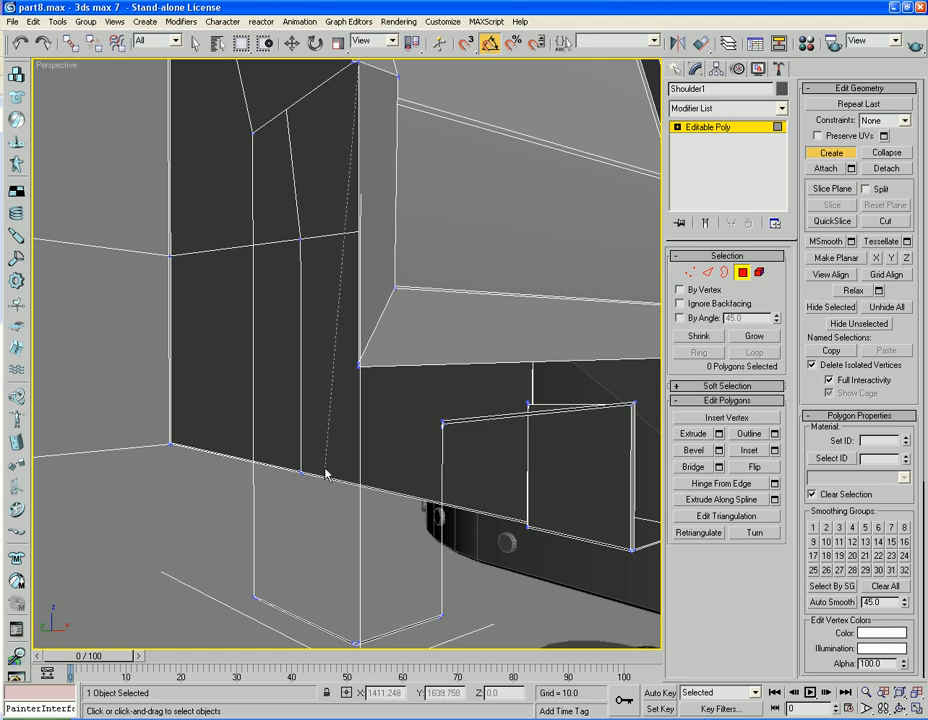
pyautogui.click(357, 640)
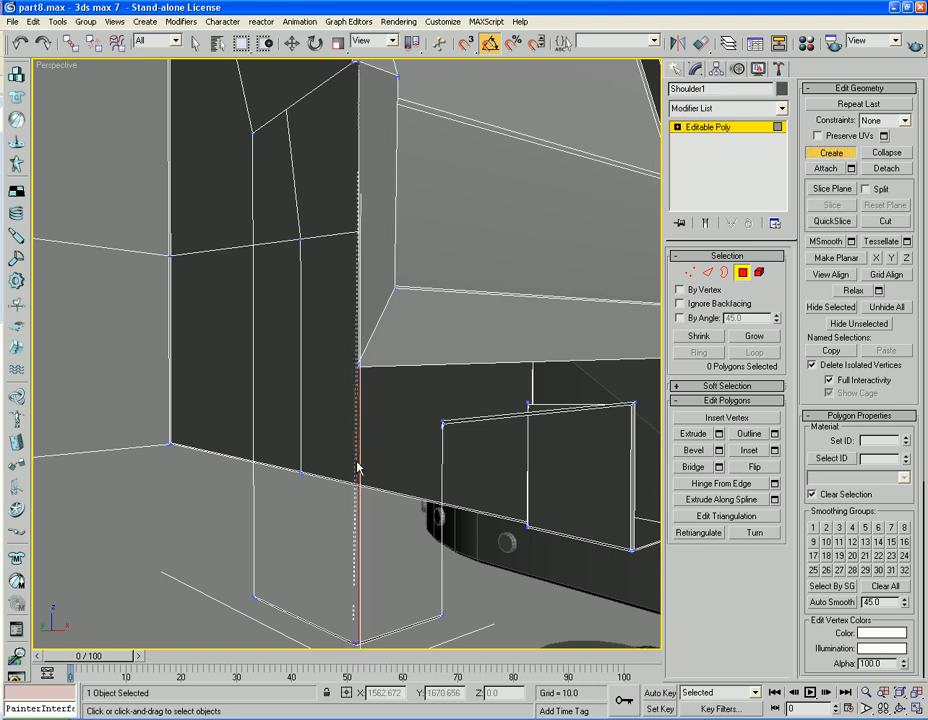
pyautogui.click(355, 63)
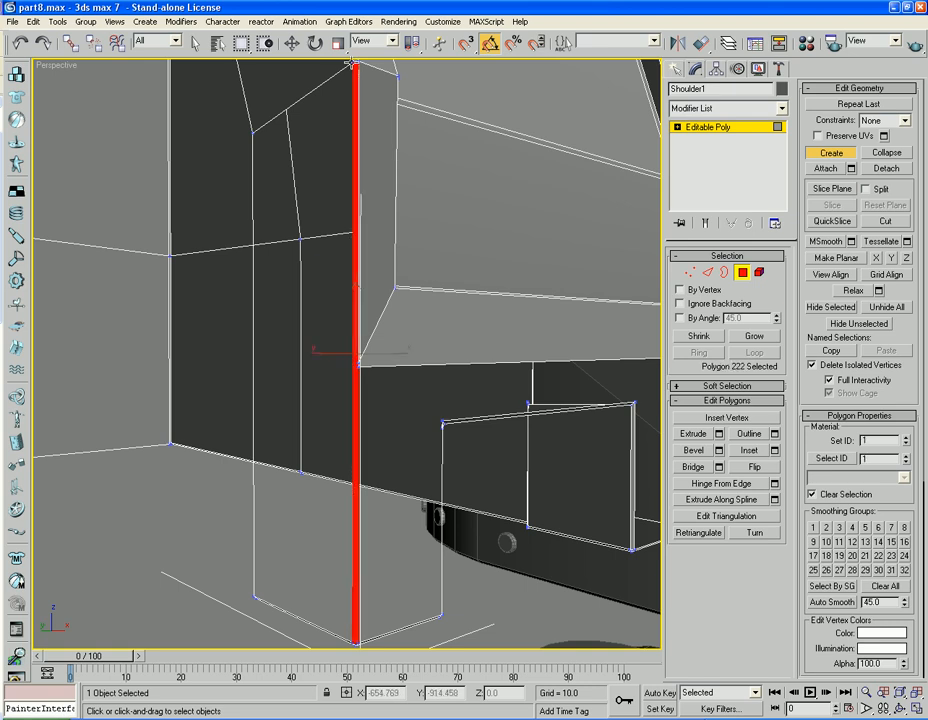
pyautogui.rightClick(208, 529)
pyautogui.click(207, 526)
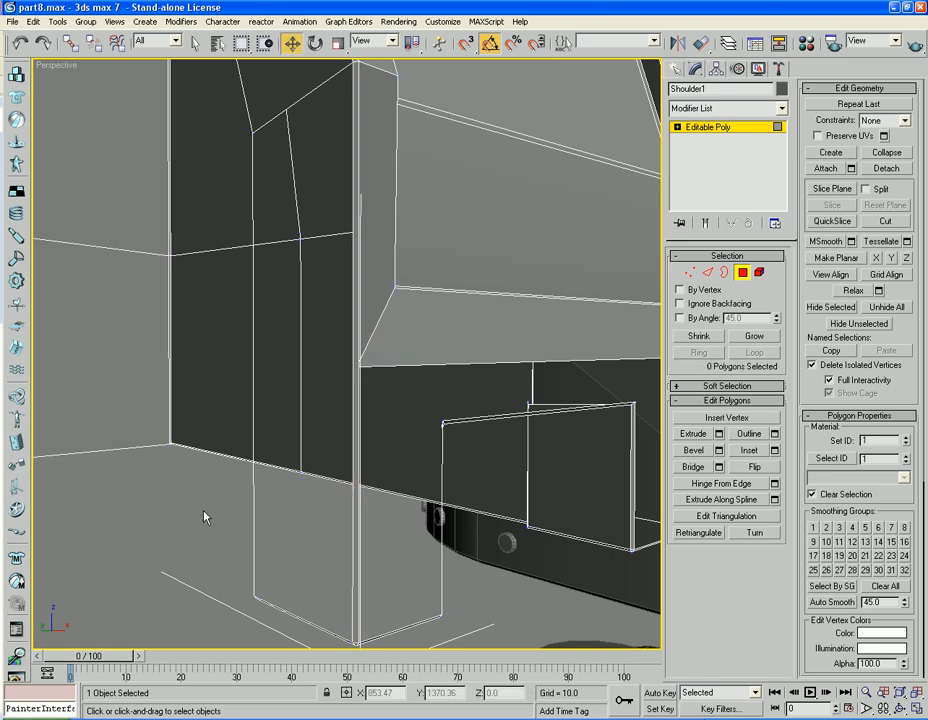
# Connect the two long vertical edges of the narrow front corner strip and lower the new edge to the fold's lower corner.
pyautogui.keyDown('alt'); pyautogui.moveTo(200, 522); pyautogui.dragTo(180, 524, button='middle'); pyautogui.keyUp('alt')
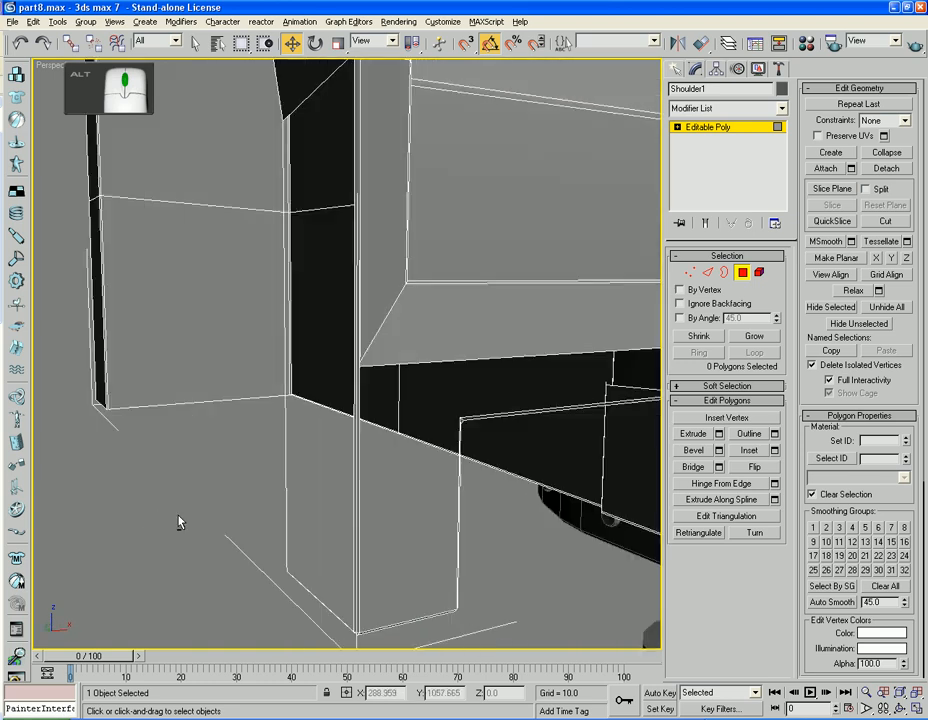
pyautogui.keyDown('alt'); pyautogui.moveTo(377, 393); pyautogui.dragTo(390, 393, button='middle'); pyautogui.keyUp('alt')
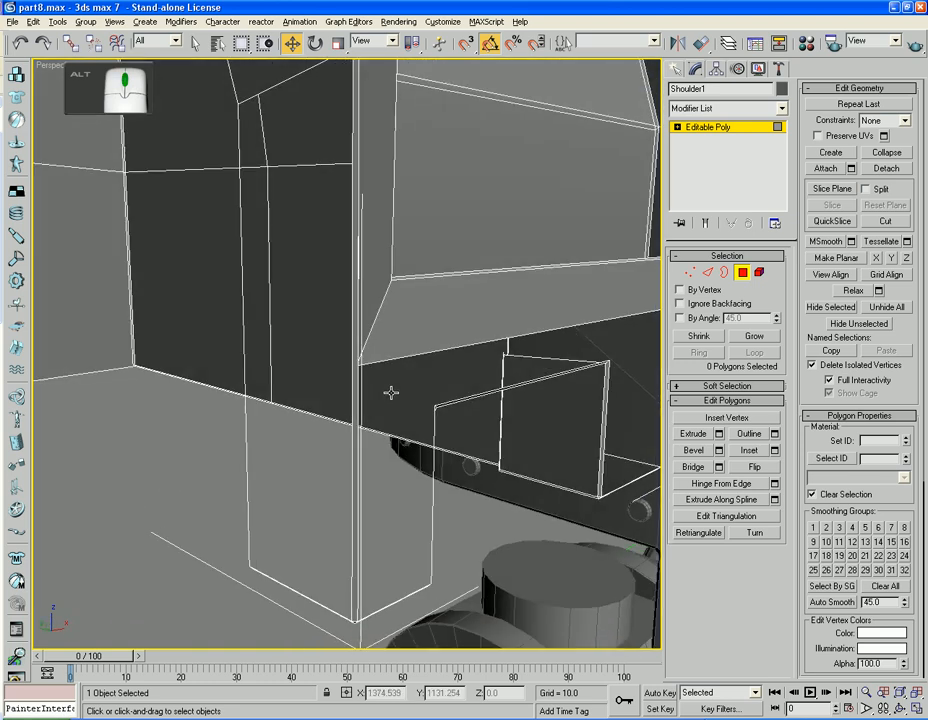
pyautogui.click(708, 274)
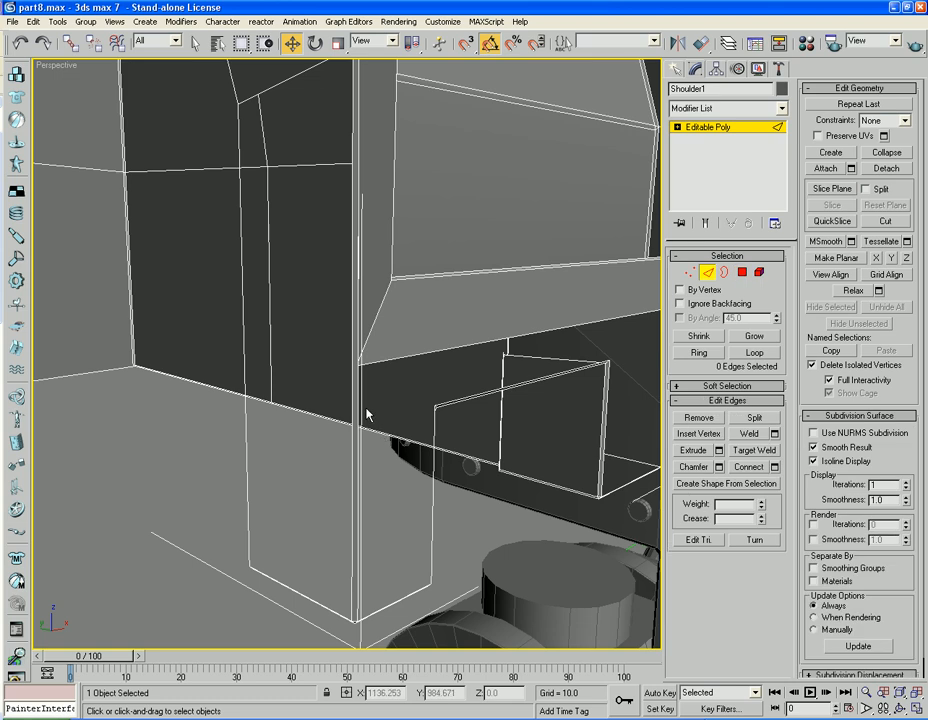
pyautogui.scroll(4, 365, 468)
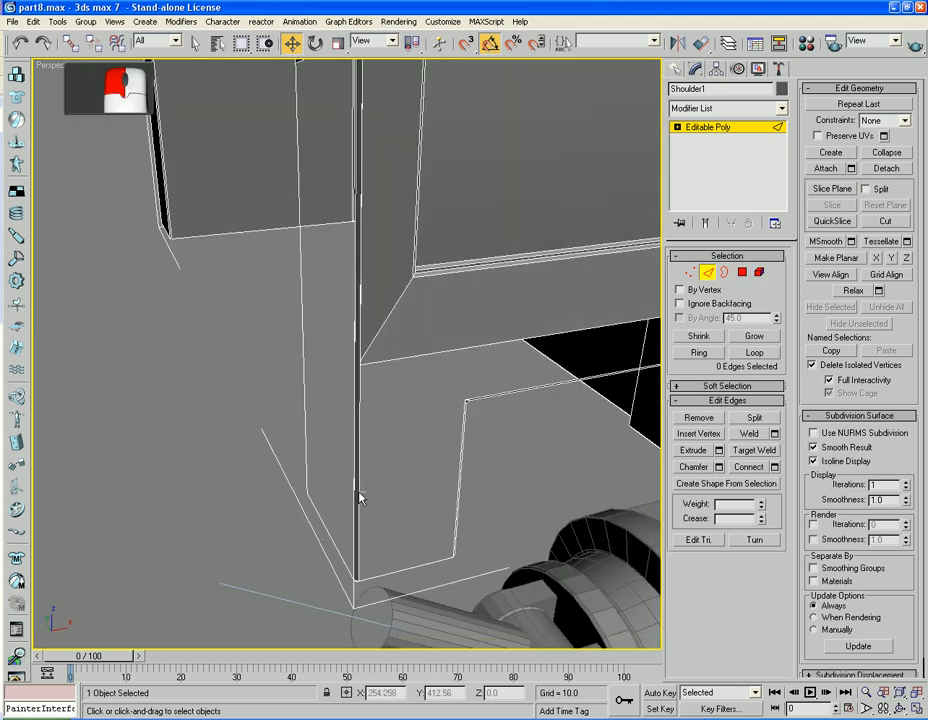
pyautogui.scroll(2, 360, 496)
pyautogui.click(363, 473)
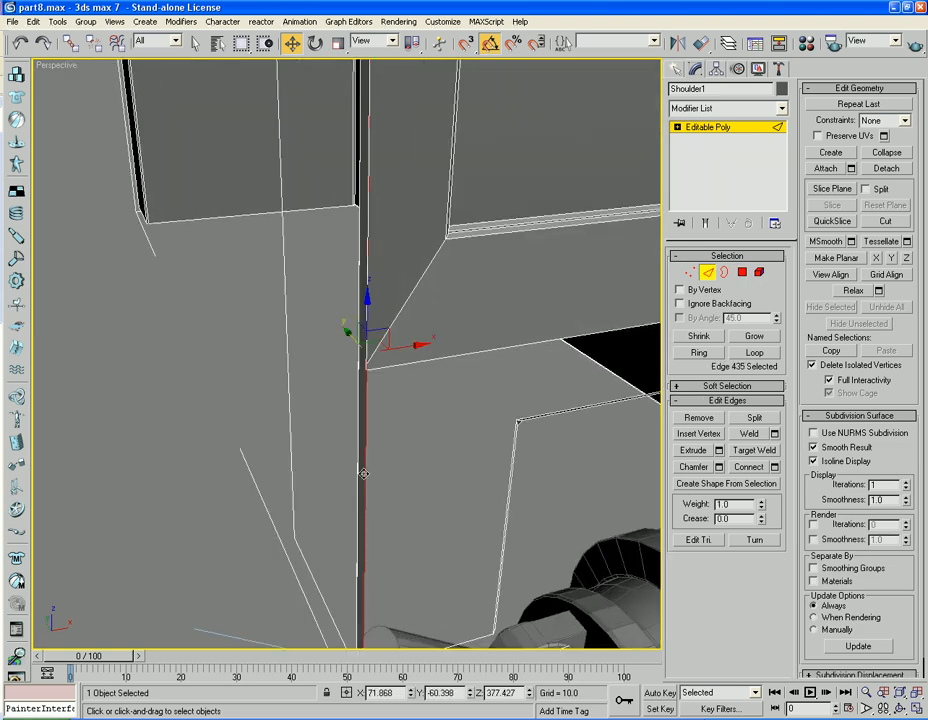
pyautogui.keyDown('ctrl'); pyautogui.click(366, 476); pyautogui.keyUp('ctrl')
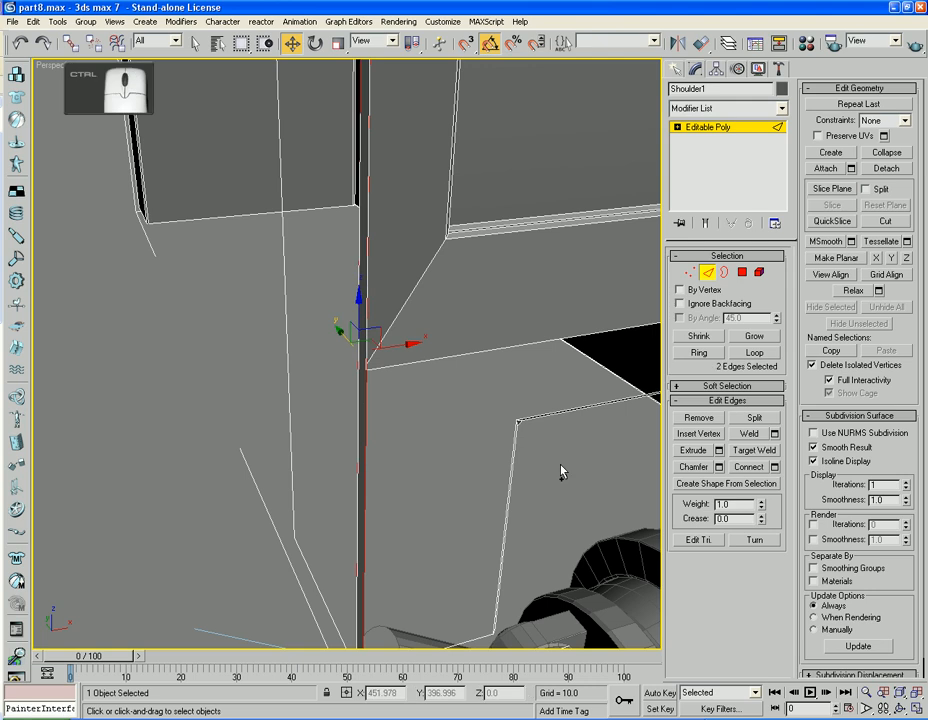
pyautogui.click(752, 468)
pyautogui.scroll(5, 420, 390)
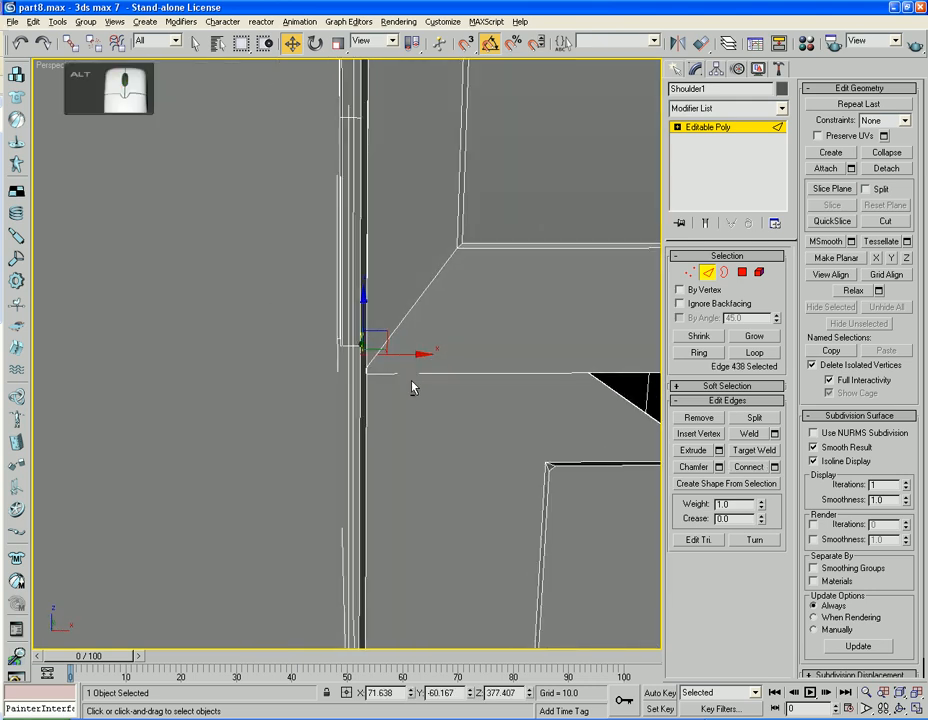
pyautogui.moveTo(383, 299); pyautogui.dragTo(387, 381)
# In wireframe display, pull the two stacked vertices at the fold's lower corner away from the end of the new strip edge.
pyautogui.press('F3')
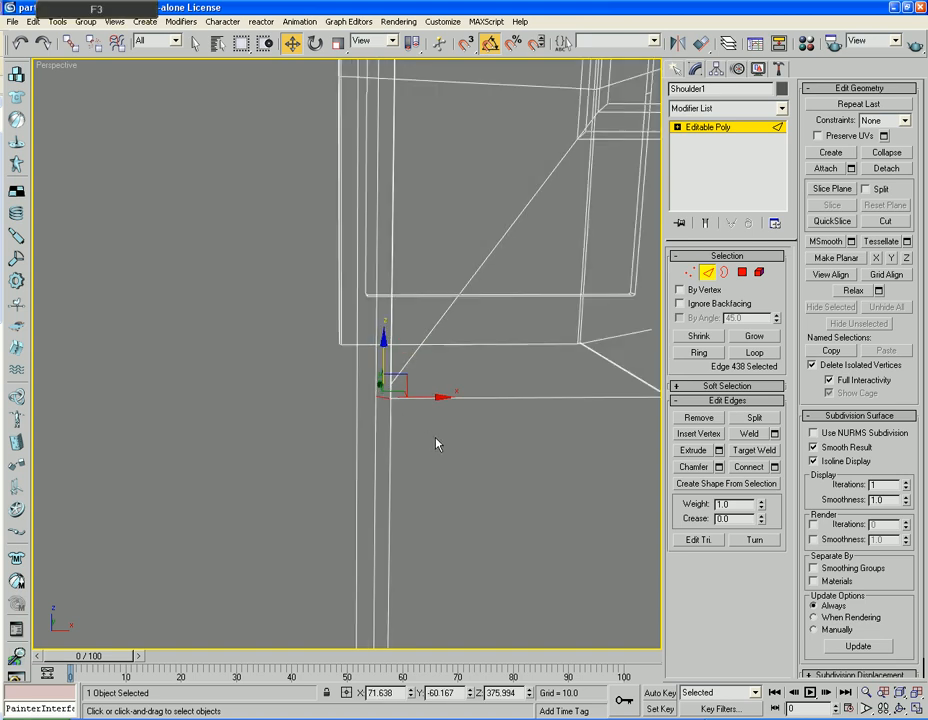
pyautogui.moveTo(436, 444)
pyautogui.keyDown('alt'); pyautogui.mouseDown(button='middle')
pyautogui.moveTo(423, 437)
pyautogui.moveTo(354, 458)
pyautogui.moveTo(466, 456)
pyautogui.moveTo(447, 453)
pyautogui.mouseUp(button='middle'); pyautogui.keyUp('alt')
pyautogui.click(689, 272)
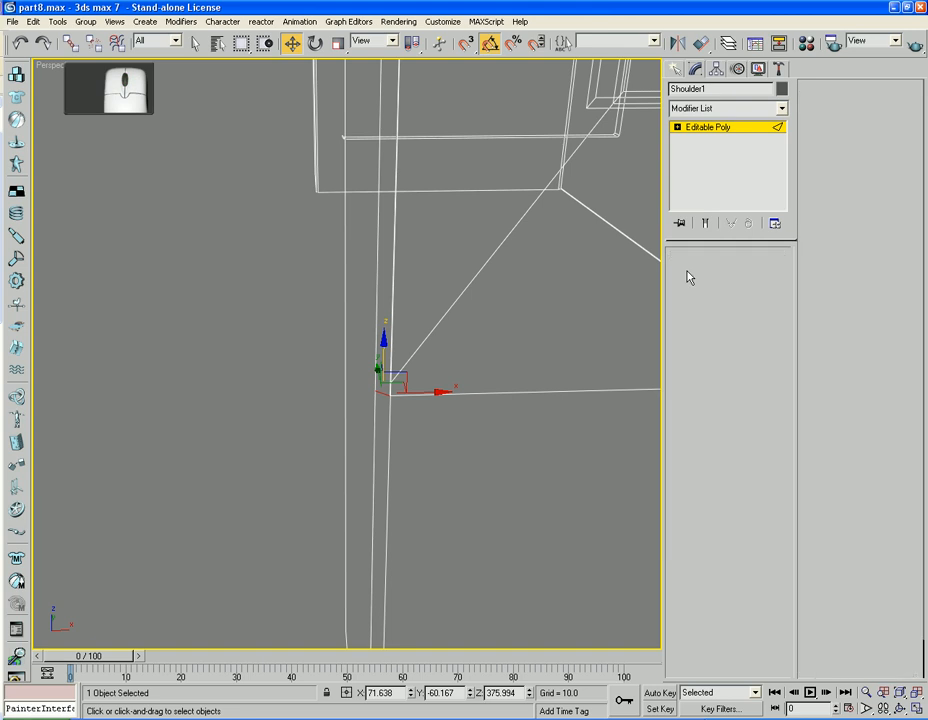
pyautogui.click(389, 385)
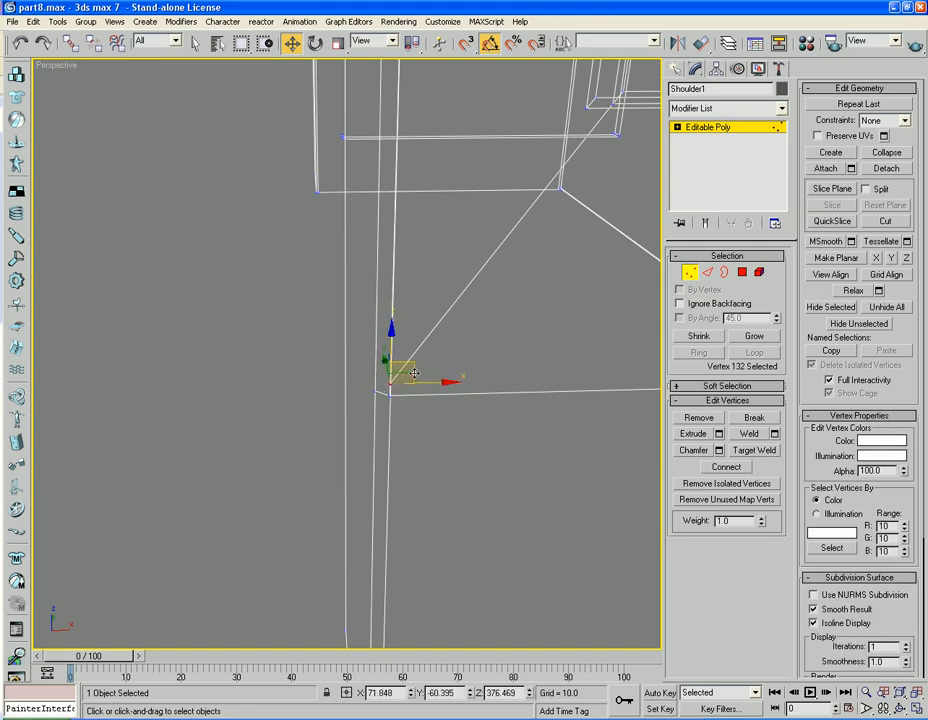
pyautogui.moveTo(411, 362); pyautogui.dragTo(424, 351)
pyautogui.keyDown('alt'); pyautogui.moveTo(424, 351); pyautogui.dragTo(417, 392, button='middle'); pyautogui.keyUp('alt')
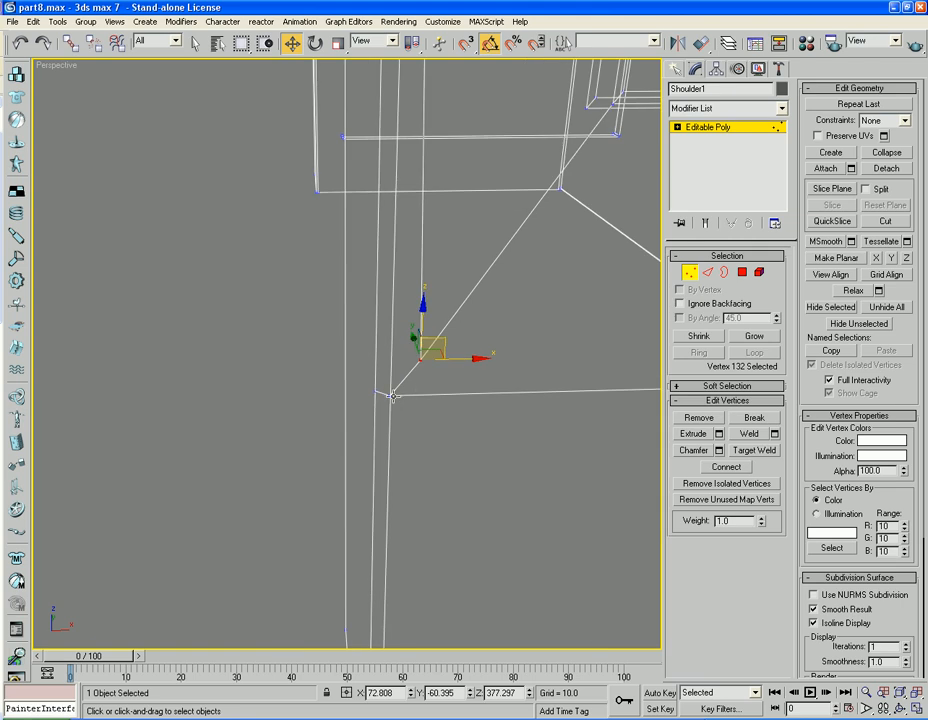
pyautogui.click(393, 396)
pyautogui.moveTo(416, 383)
pyautogui.mouseDown()
pyautogui.moveTo(424, 379)
pyautogui.moveTo(404, 379)
pyautogui.moveTo(414, 404)
pyautogui.mouseUp()
pyautogui.hotkey('ctrl', 'z')
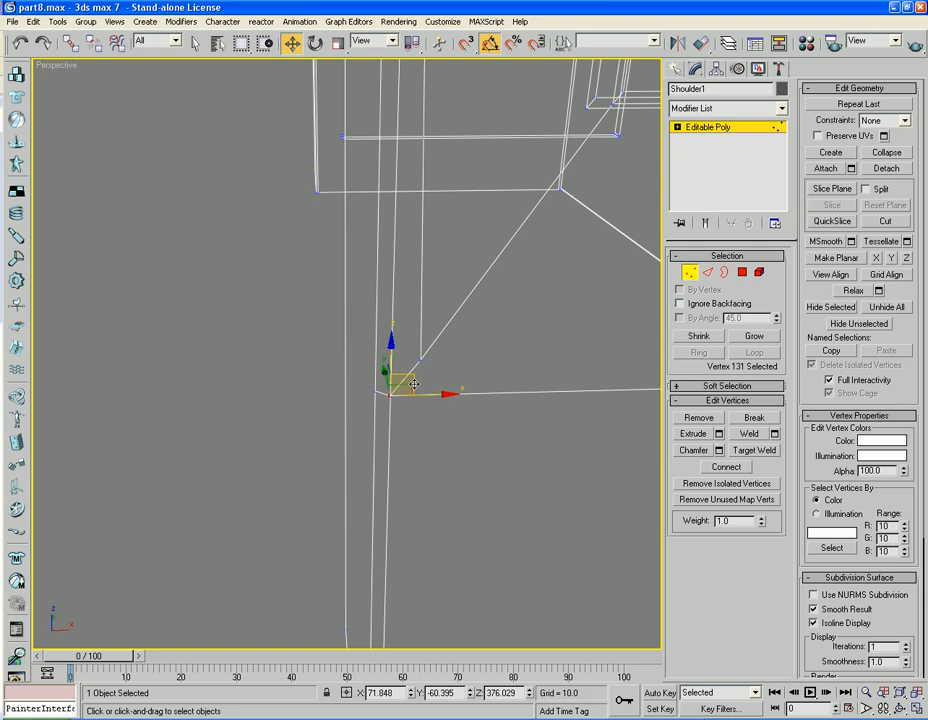
pyautogui.click(406, 393)
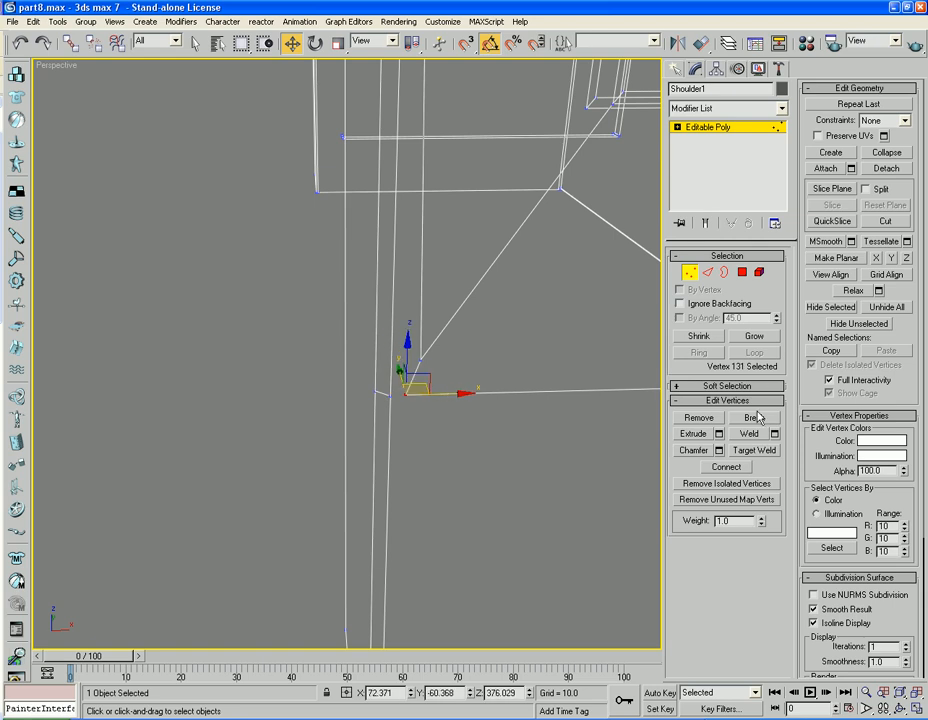
# Target-weld the two pulled-out fold vertices together and onto the adjacent end of the new strip edge, and restore shaded display.
pyautogui.click(740, 455)
pyautogui.click(421, 363)
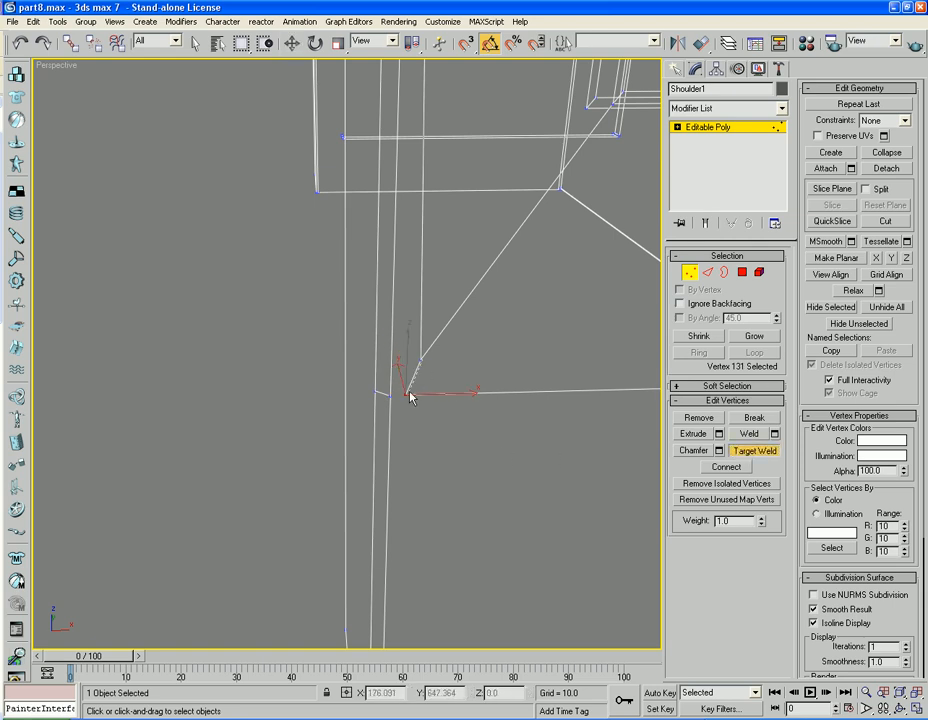
pyautogui.click(406, 393)
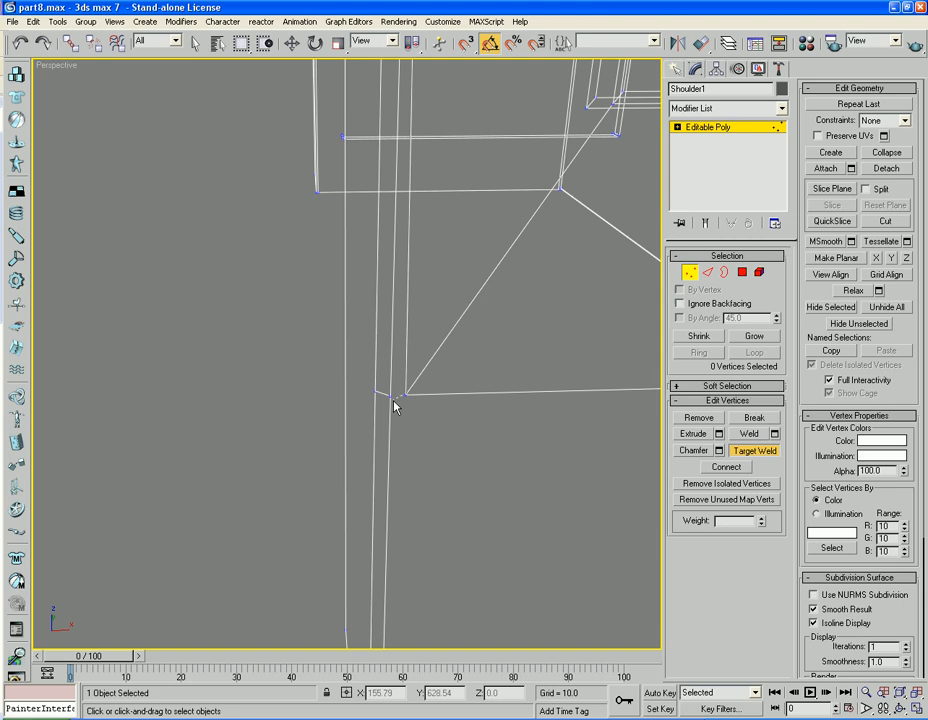
pyautogui.scroll(-5, 394, 405)
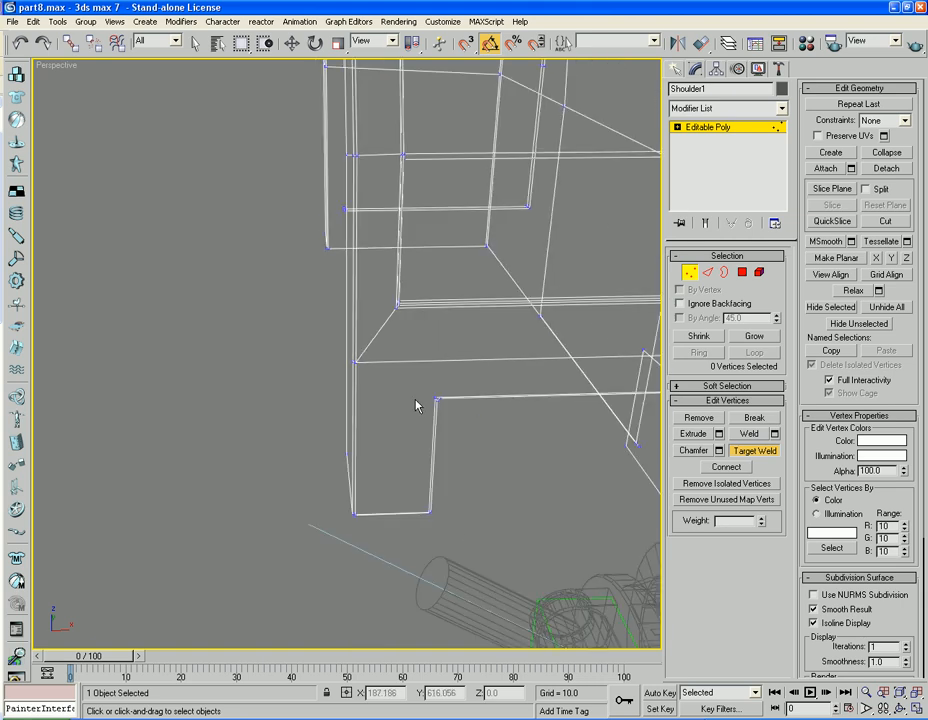
pyautogui.press('F3')
# Select both end vertices of the strip edge at the fold's lower corner and shift them slightly backward along Y.
pyautogui.keyDown('alt'); pyautogui.moveTo(362, 423); pyautogui.dragTo(490, 374, button='middle'); pyautogui.keyUp('alt')
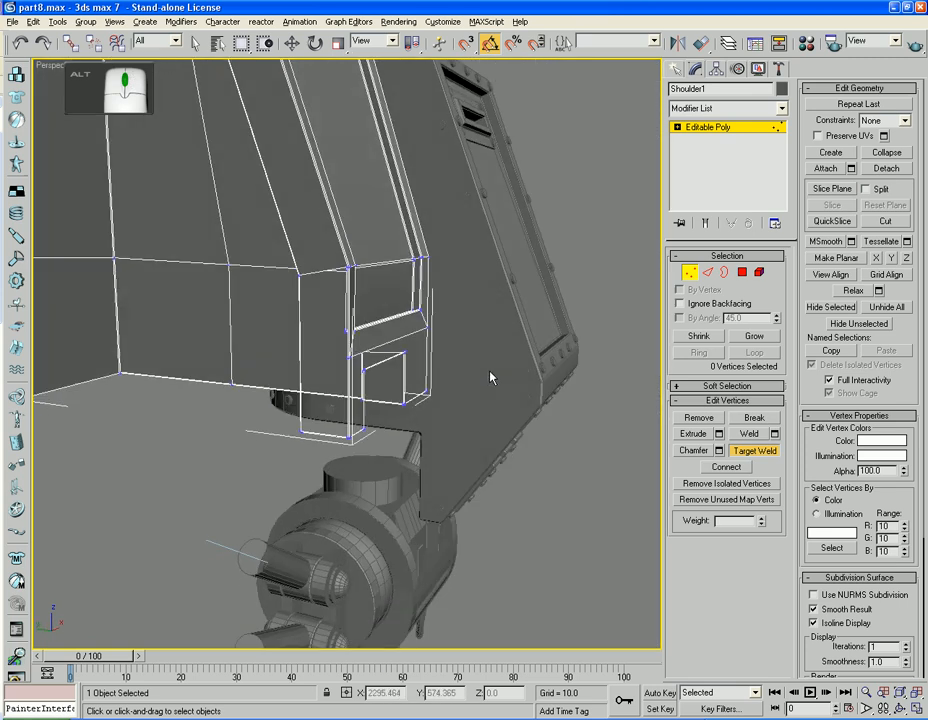
pyautogui.scroll(2, 490, 374)
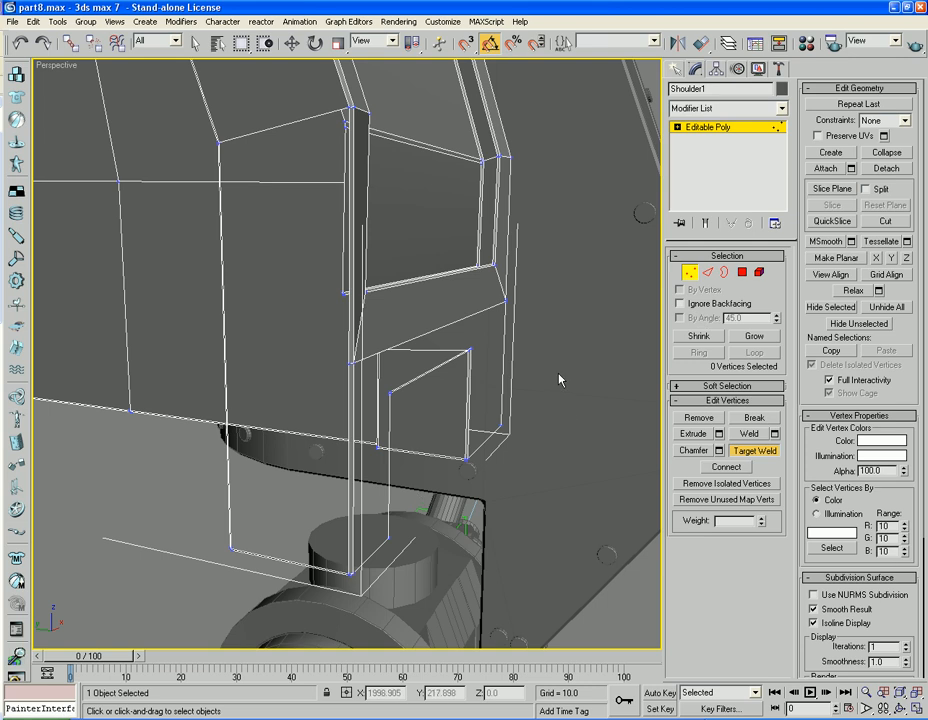
pyautogui.scroll(4, 393, 385)
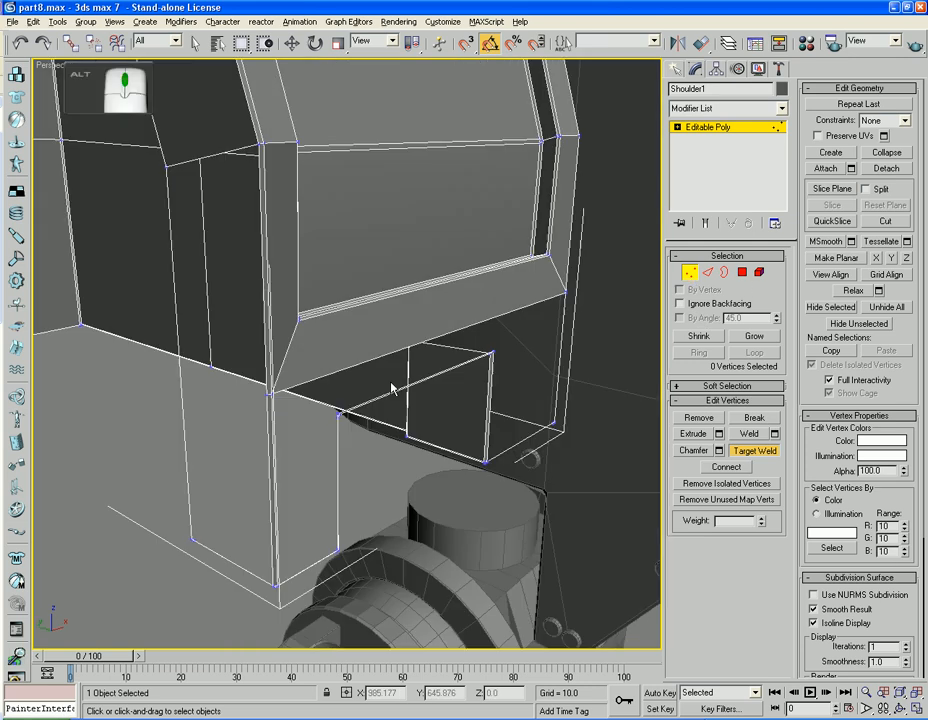
pyautogui.click(206, 434)
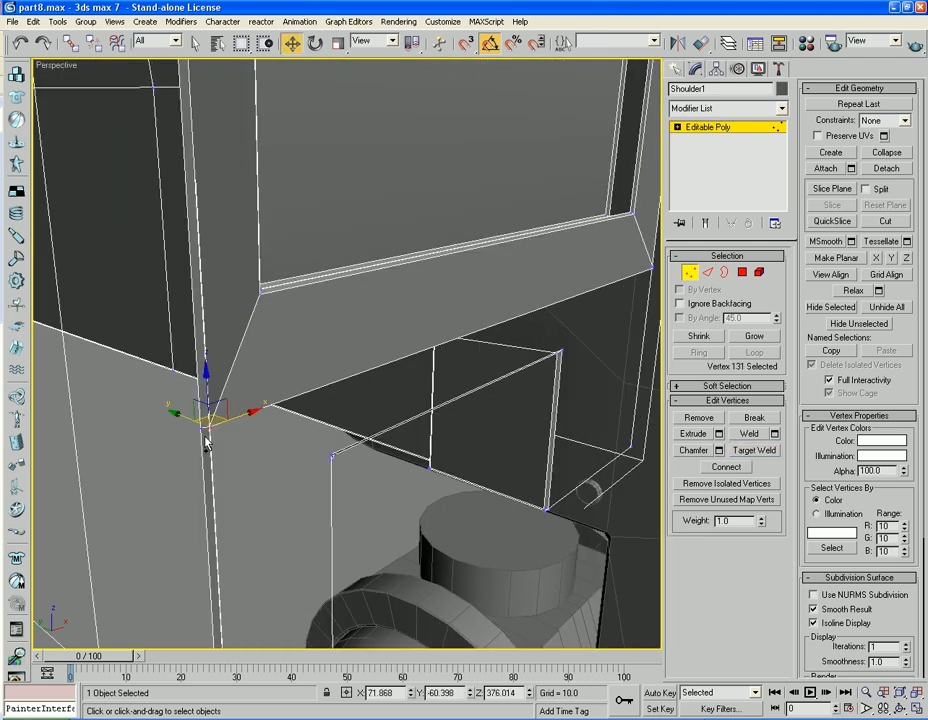
pyautogui.keyDown('ctrl'); pyautogui.click(192, 423); pyautogui.keyUp('ctrl')
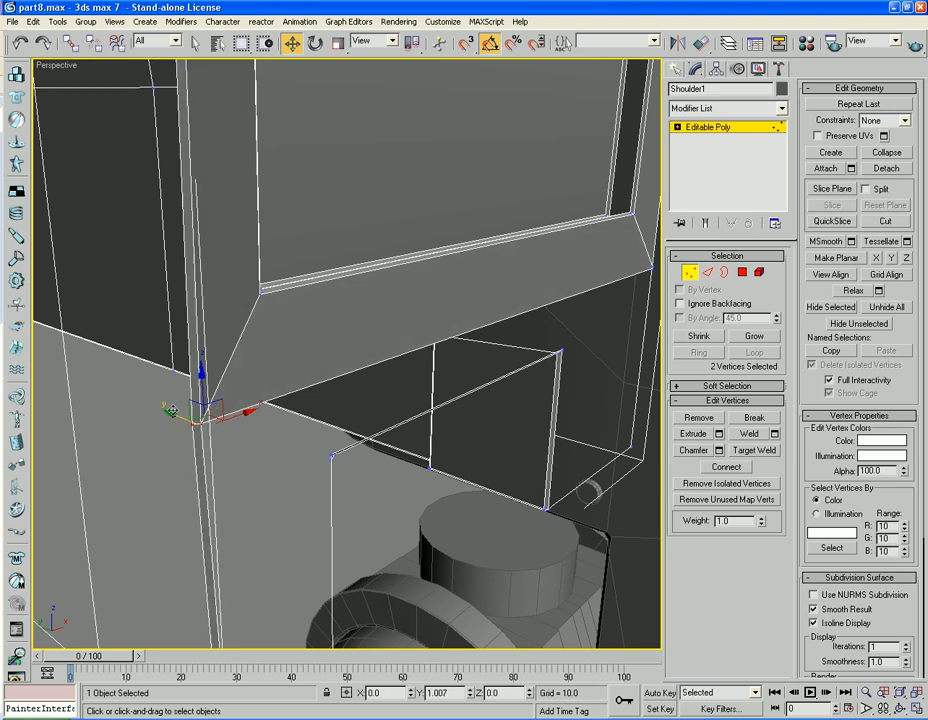
pyautogui.scroll(-5, 200, 420)
pyautogui.keyDown('alt'); pyautogui.moveTo(224, 420); pyautogui.dragTo(265, 408, button='middle'); pyautogui.keyUp('alt')
pyautogui.scroll(3, 336, 447)
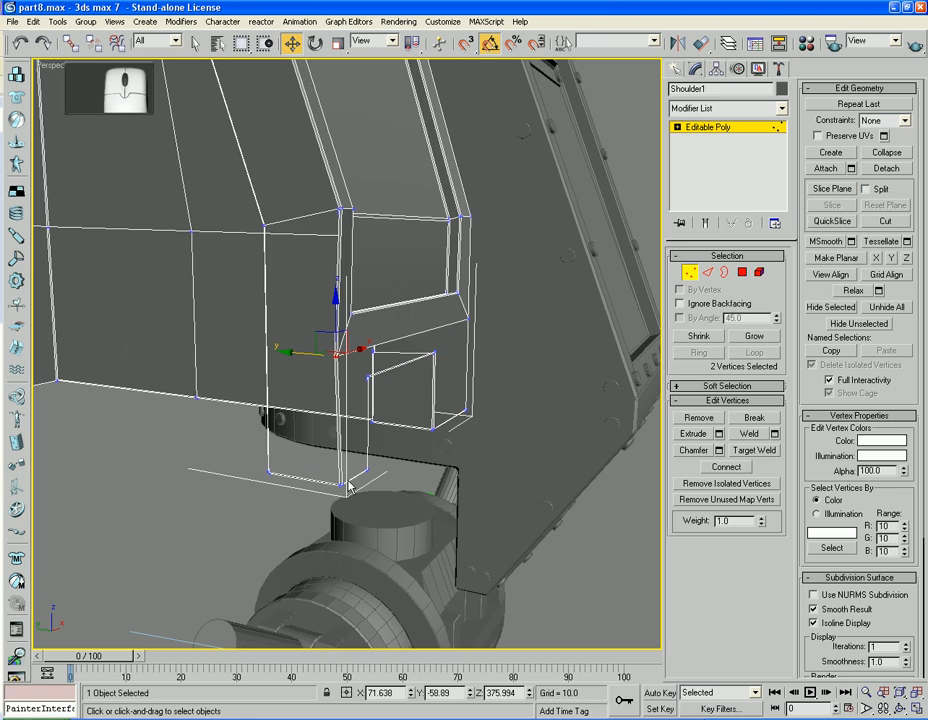
# Shift the three vertices at the bottom front corner of the leg slightly backward along Y, and clear the selection.
pyautogui.keyDown('alt'); pyautogui.moveTo(352, 454); pyautogui.dragTo(350, 527, button='middle'); pyautogui.keyUp('alt')
pyautogui.keyDown('ctrl'); pyautogui.click(342, 518); pyautogui.keyUp('ctrl')
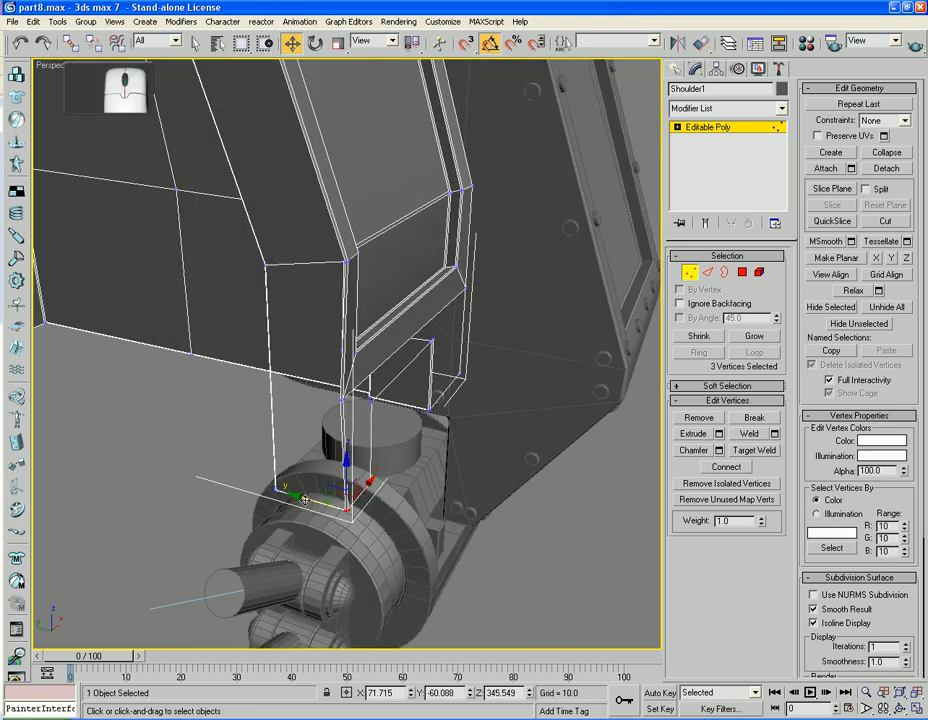
pyautogui.moveTo(304, 497); pyautogui.dragTo(298, 493)
pyautogui.keyDown('alt'); pyautogui.moveTo(298, 493); pyautogui.dragTo(275, 505, button='middle'); pyautogui.keyUp('alt')
pyautogui.click(383, 458)
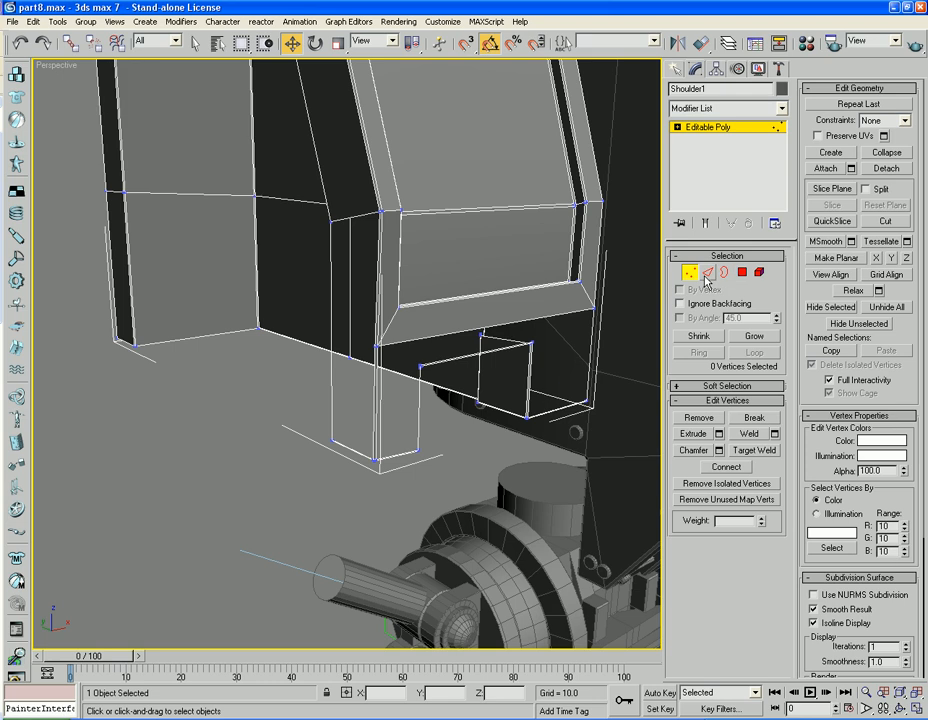
# Cap the open five-edge border on the side of the front leg.
pyautogui.click(724, 272)
pyautogui.click(389, 288)
pyautogui.click(373, 284)
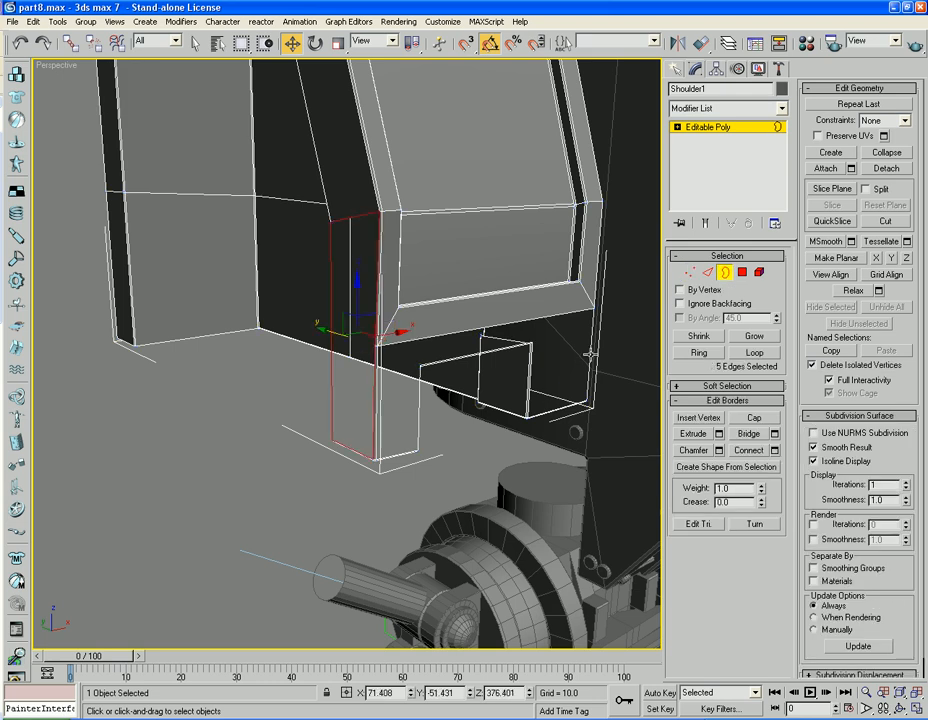
pyautogui.click(745, 417)
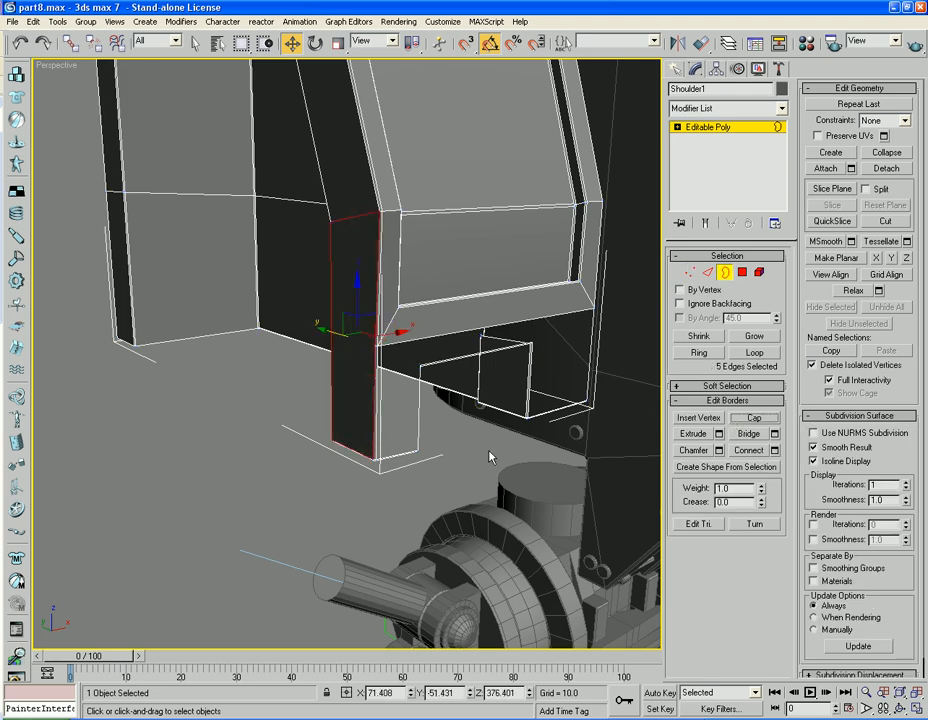
# Cap the open front border below the fold that runs around the rectangular notch.
pyautogui.keyDown('alt'); pyautogui.moveTo(491, 455); pyautogui.dragTo(449, 411, button='middle'); pyautogui.keyUp('alt')
pyautogui.click(574, 302)
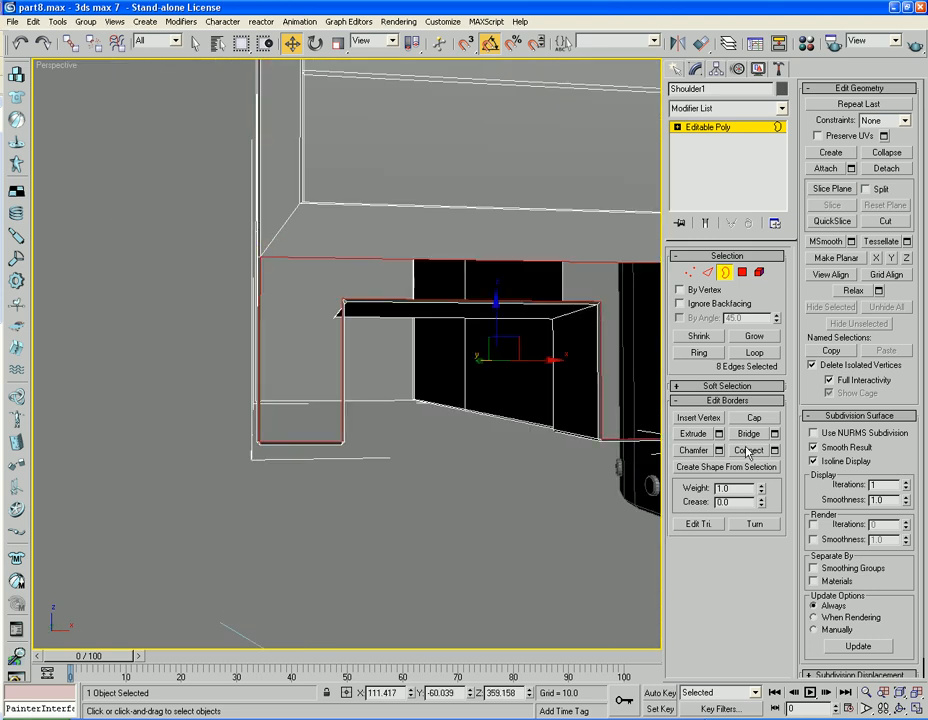
pyautogui.click(754, 417)
# Cut an edge from the notch's upper left corner to the left end of the fold's lower edge.
pyautogui.keyDown('alt'); pyautogui.moveTo(445, 477); pyautogui.dragTo(407, 424, button='middle'); pyautogui.keyUp('alt')
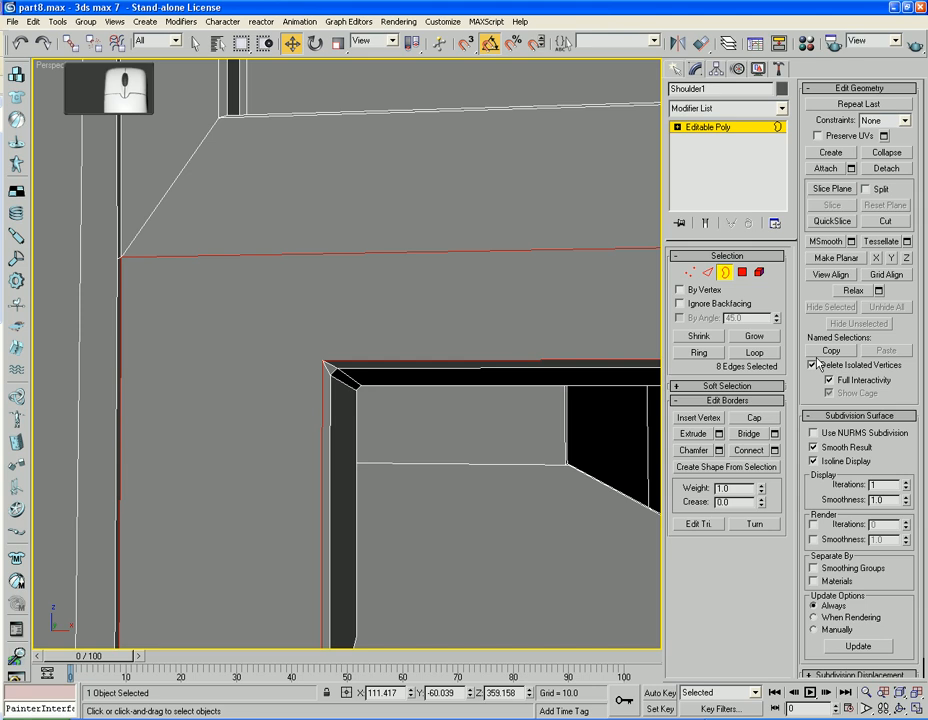
pyautogui.click(884, 223)
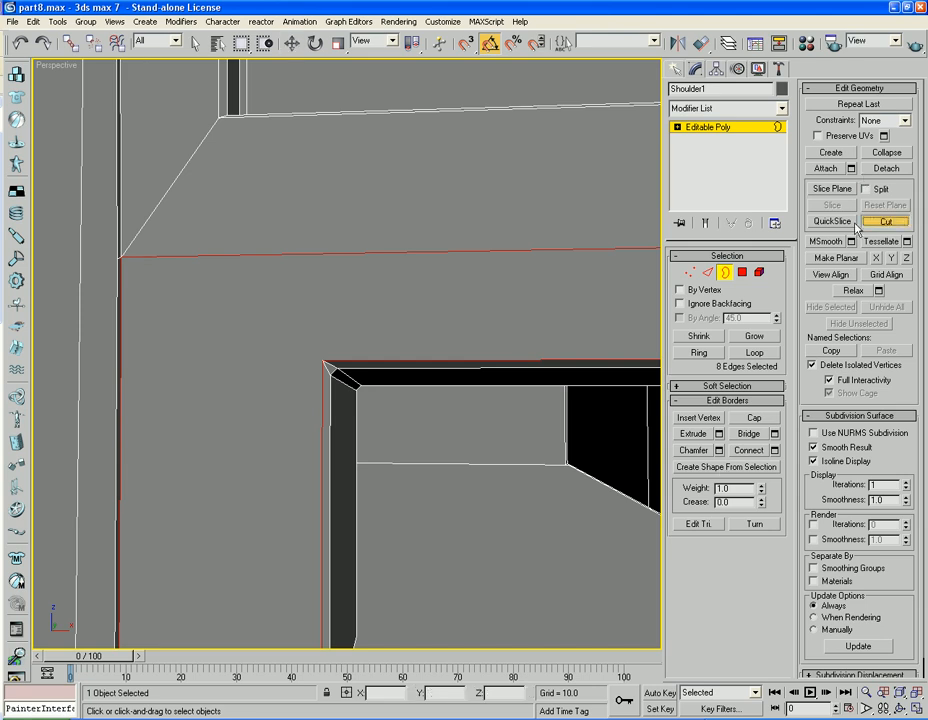
pyautogui.click(322, 360)
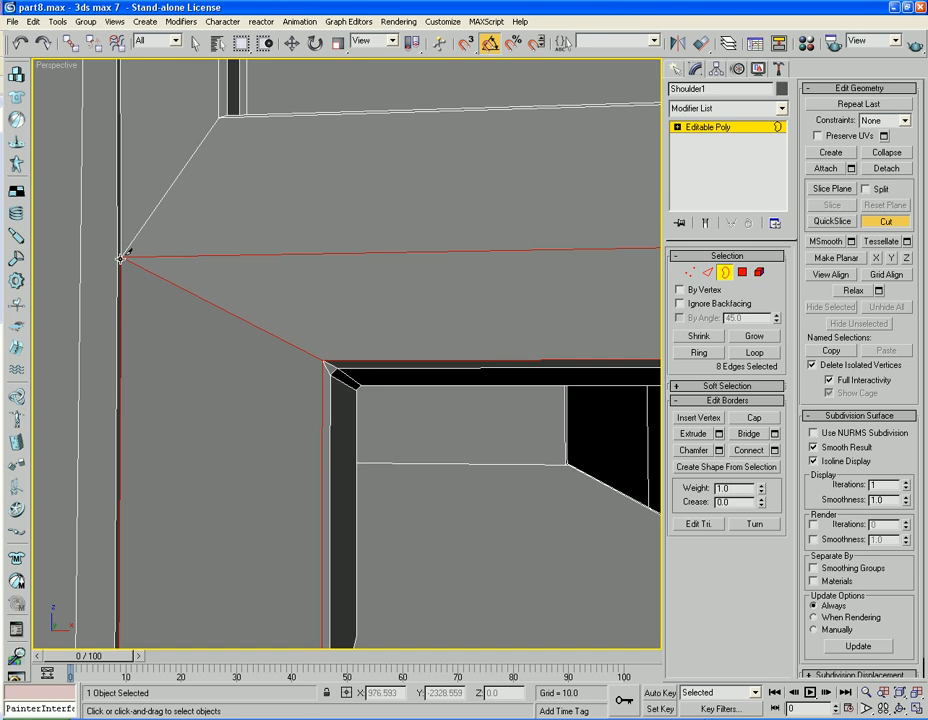
# Cut an edge from the notch's upper right corner to the right end of the fold's lower edge.
pyautogui.scroll(-10, 369, 304)
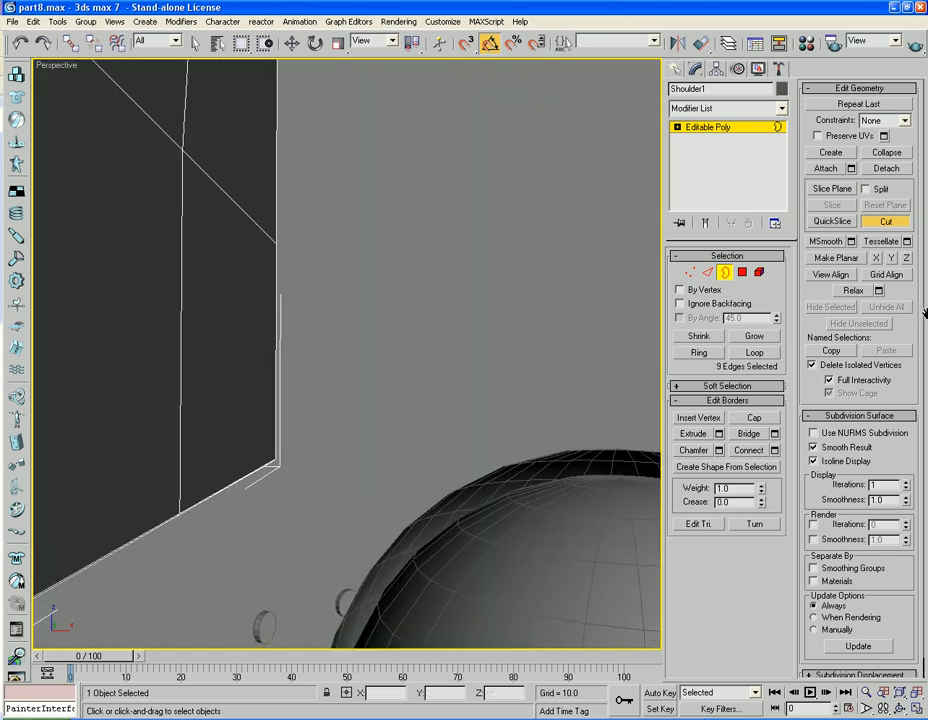
pyautogui.scroll(8, 199, 379)
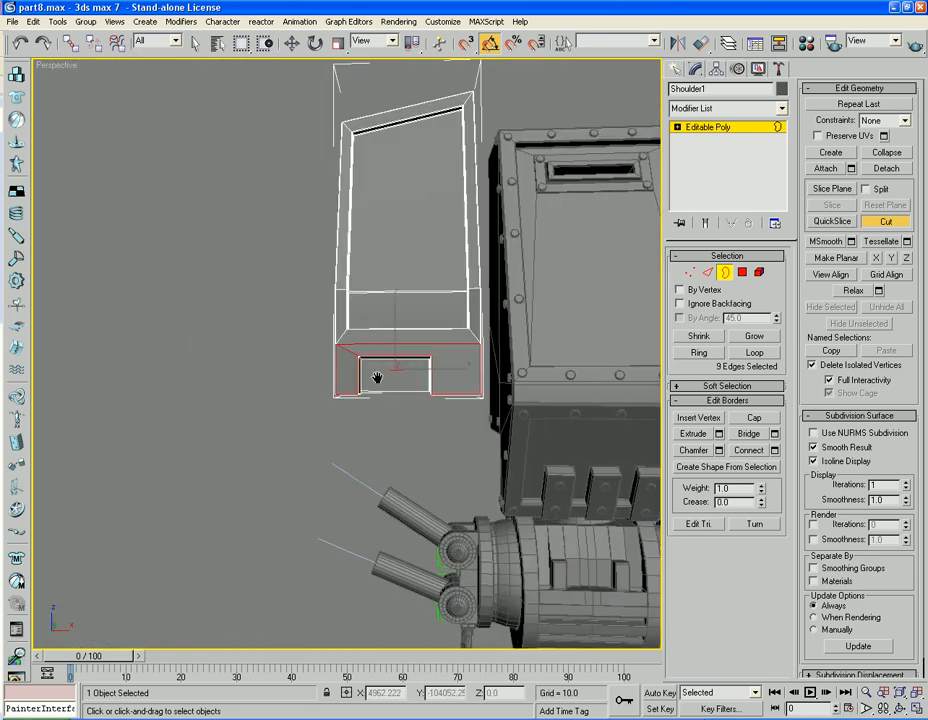
pyautogui.scroll(6, 401, 377)
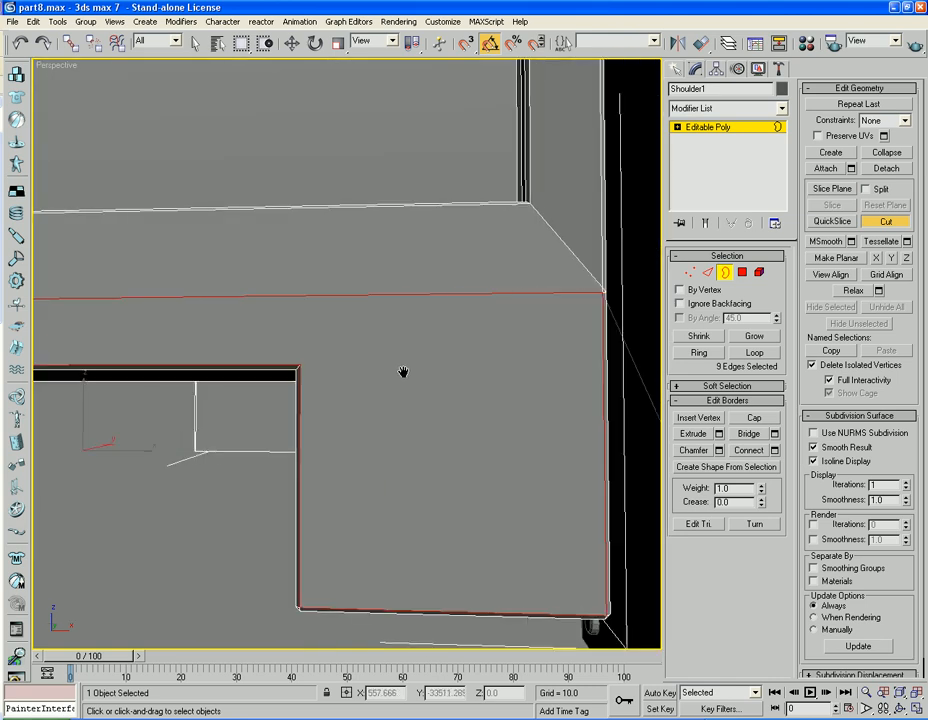
pyautogui.click(290, 362)
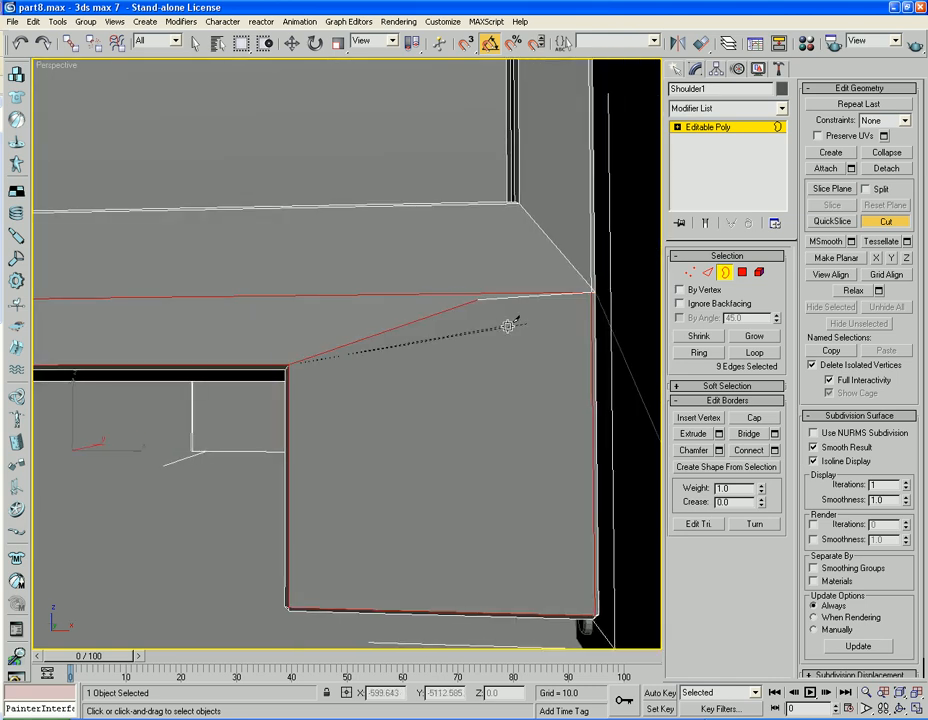
pyautogui.click(591, 292)
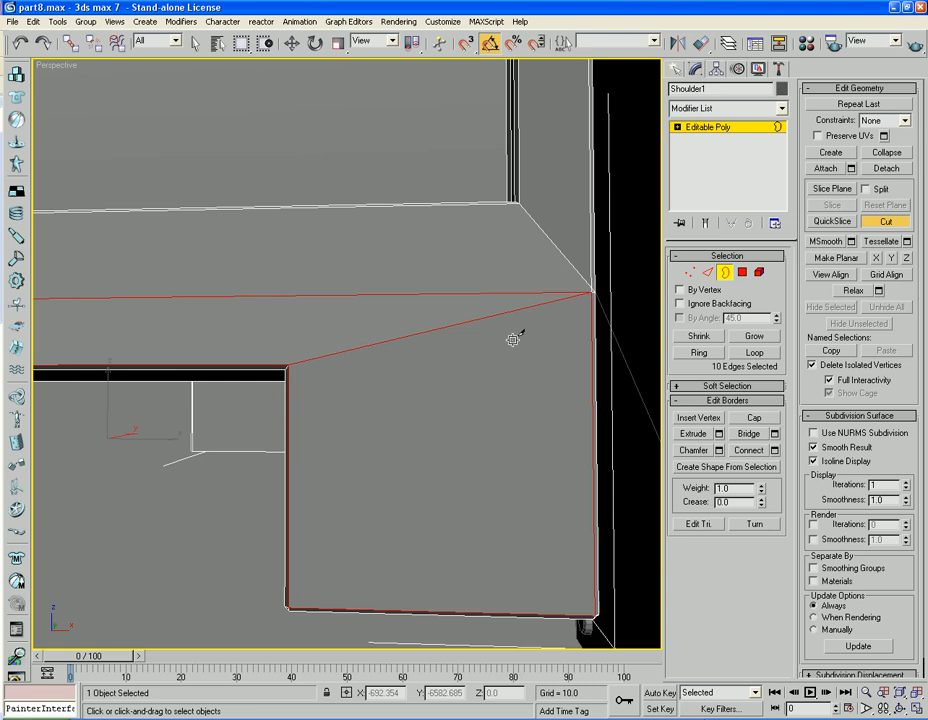
# Leave border editing and widen the whole Shoulder1 armour by scaling it to about 124.7% along the X axis.
pyautogui.scroll(-6, 518, 311)
pyautogui.keyDown('alt'); pyautogui.moveTo(404, 358); pyautogui.dragTo(472, 378, button='middle'); pyautogui.keyUp('alt')
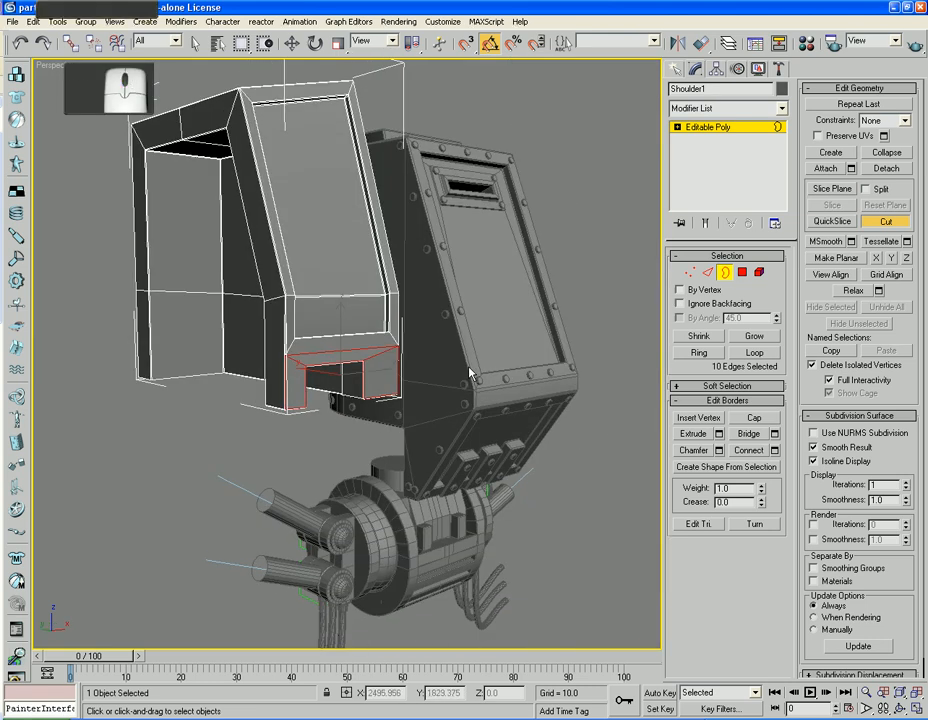
pyautogui.scroll(3, 470, 378)
pyautogui.scroll(-1, 282, 480)
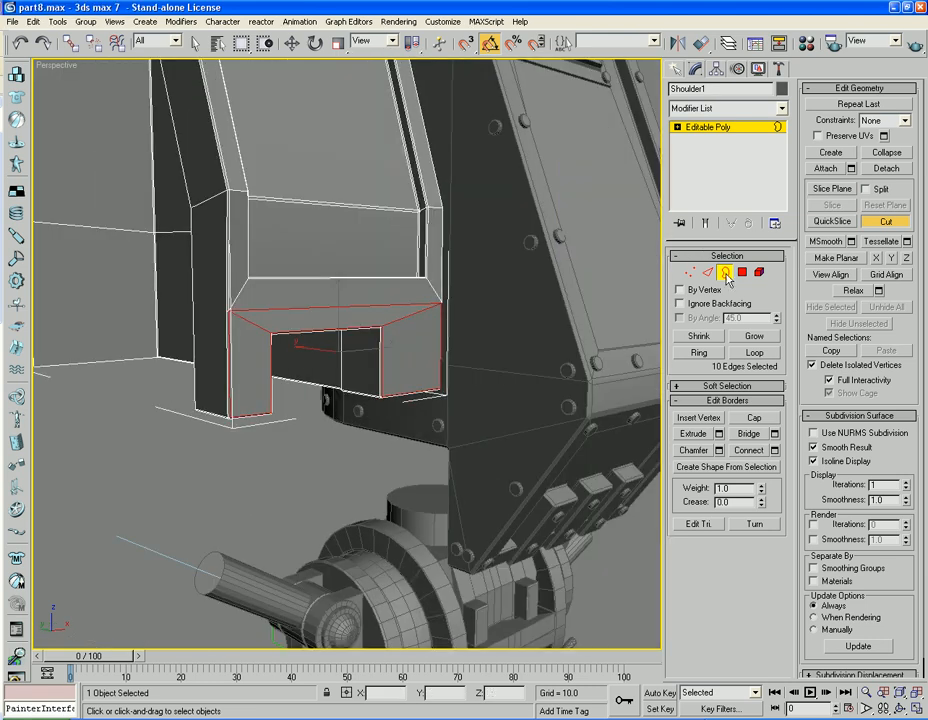
pyautogui.click(725, 272)
pyautogui.press('r')
pyautogui.press('z')
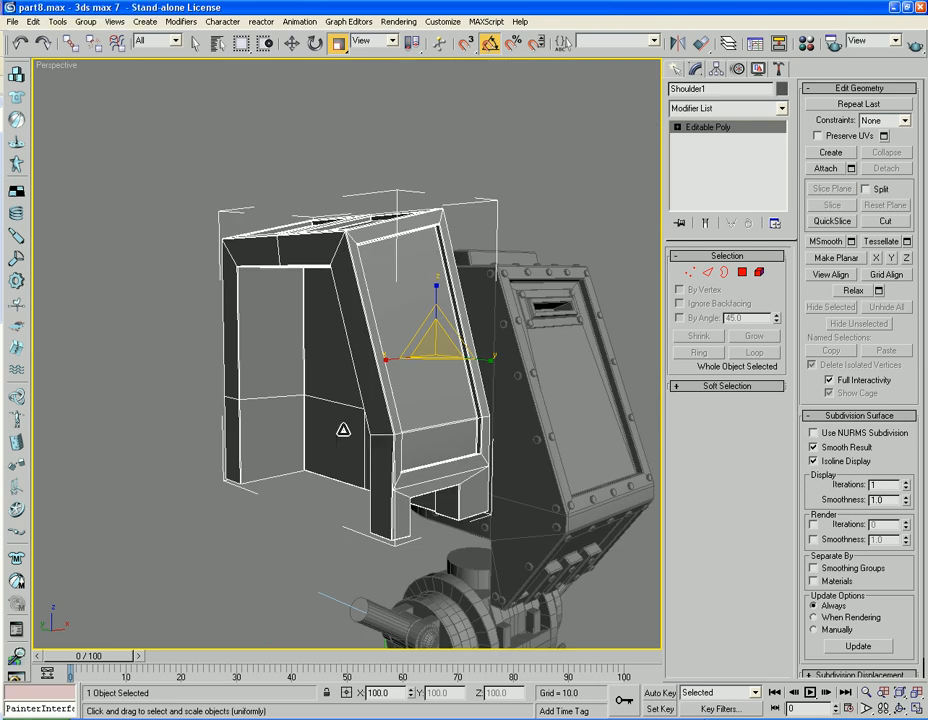
pyautogui.keyDown('alt'); pyautogui.moveTo(217, 576); pyautogui.dragTo(244, 487, button='middle'); pyautogui.keyUp('alt')
pyautogui.keyDown('alt'); pyautogui.scroll(-5, 200, 570); pyautogui.keyUp('alt')
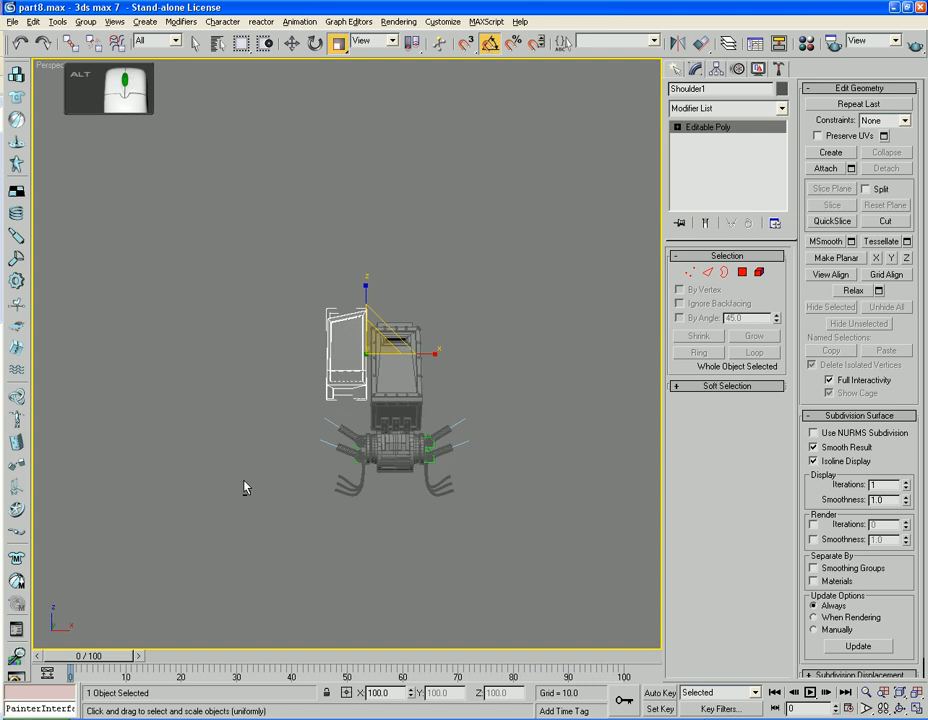
pyautogui.keyDown('alt'); pyautogui.scroll(3, 305, 489); pyautogui.keyUp('alt')
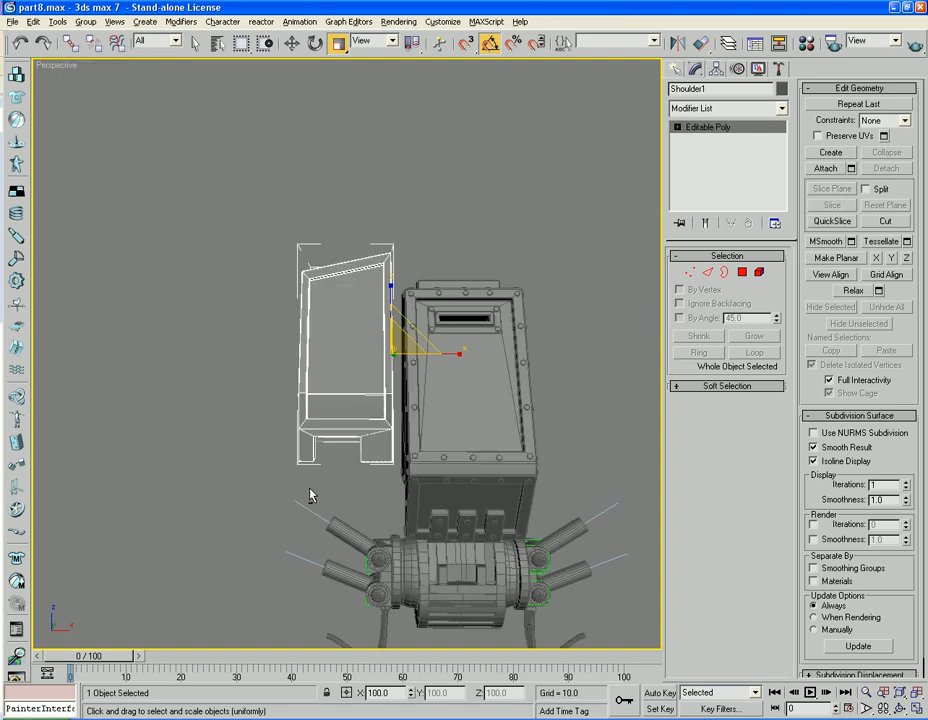
pyautogui.moveTo(311, 495)
pyautogui.keyDown('alt'); pyautogui.mouseDown(button='middle')
pyautogui.moveTo(334, 481)
pyautogui.moveTo(316, 512)
pyautogui.moveTo(308, 505)
pyautogui.mouseUp(button='middle'); pyautogui.keyUp('alt')
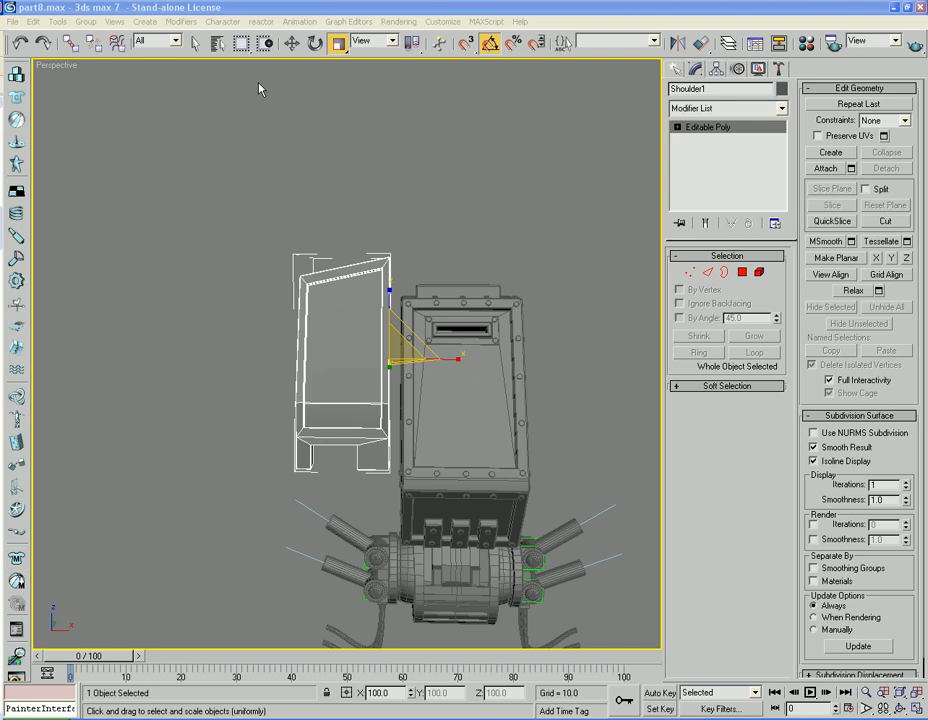
pyautogui.click(291, 43)
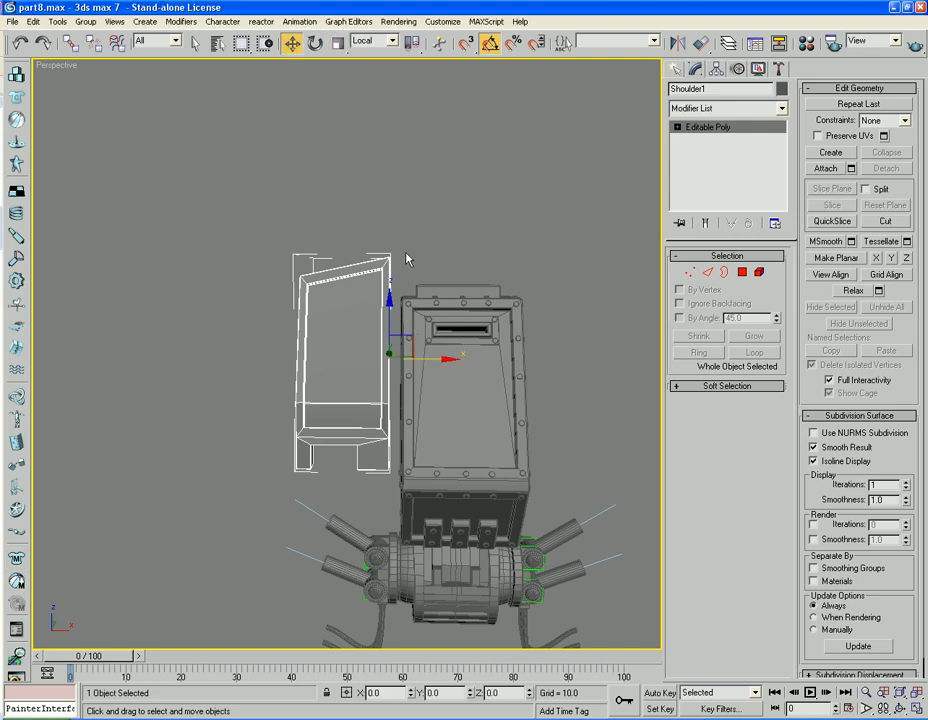
pyautogui.press('r')
pyautogui.moveTo(452, 354); pyautogui.dragTo(470, 385)
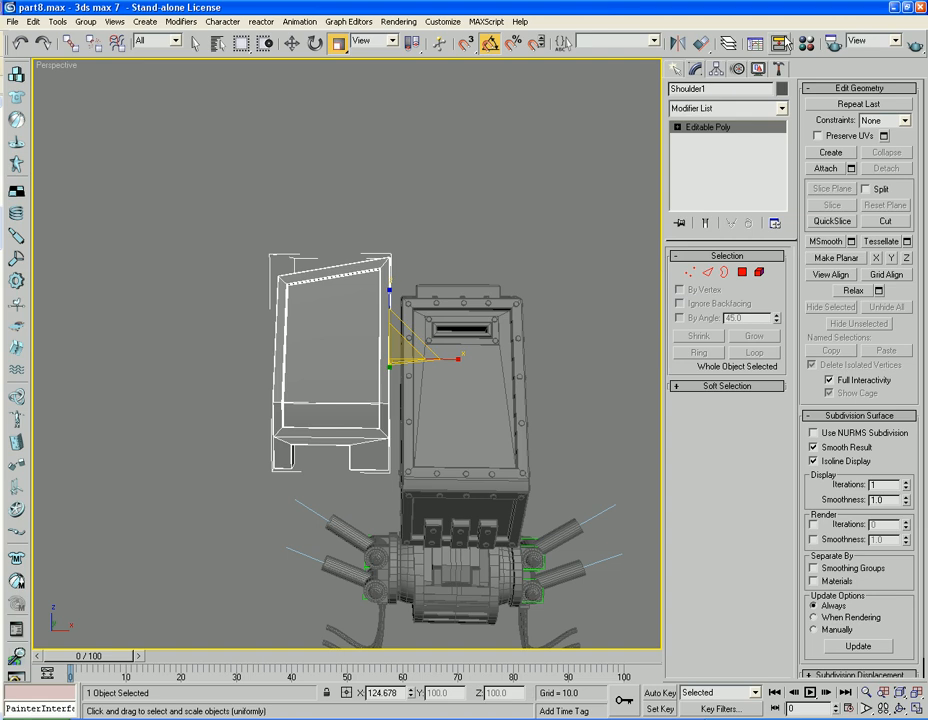
# Reset the transform of Shoulder1 with Reset XForm and convert it back to an editable poly.
pyautogui.click(778, 69)
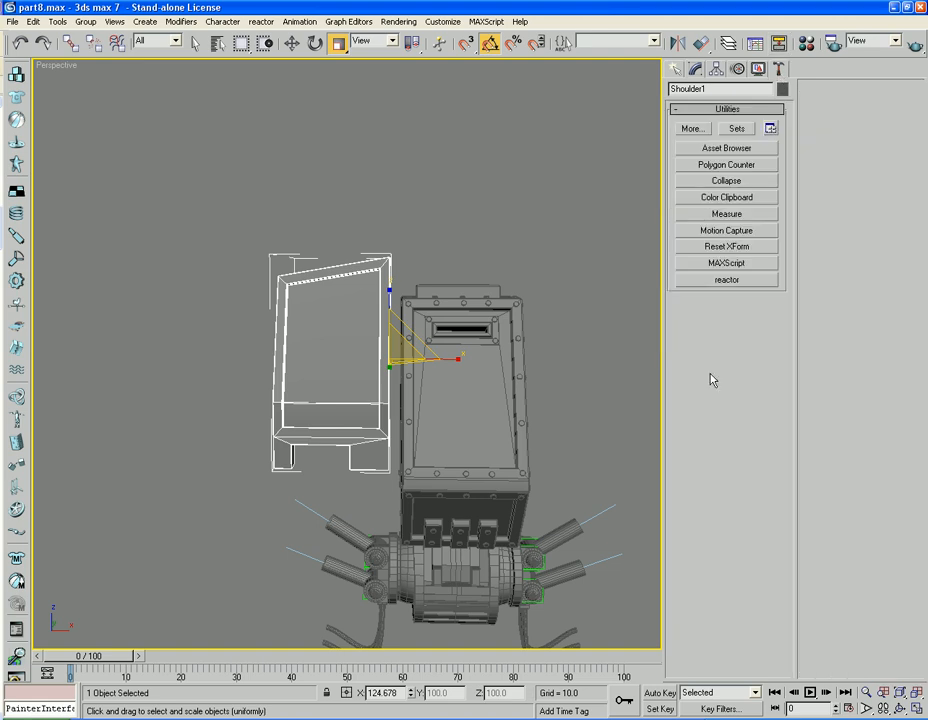
pyautogui.click(723, 247)
pyautogui.click(730, 330)
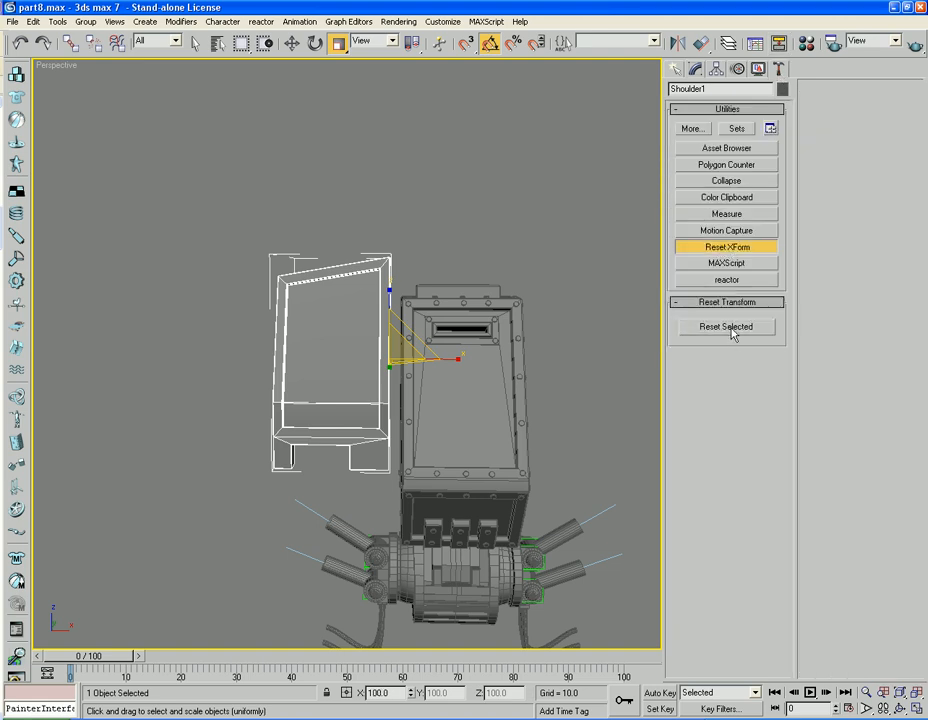
pyautogui.click(727, 250)
pyautogui.rightClick(323, 389)
pyautogui.moveTo(352, 505)
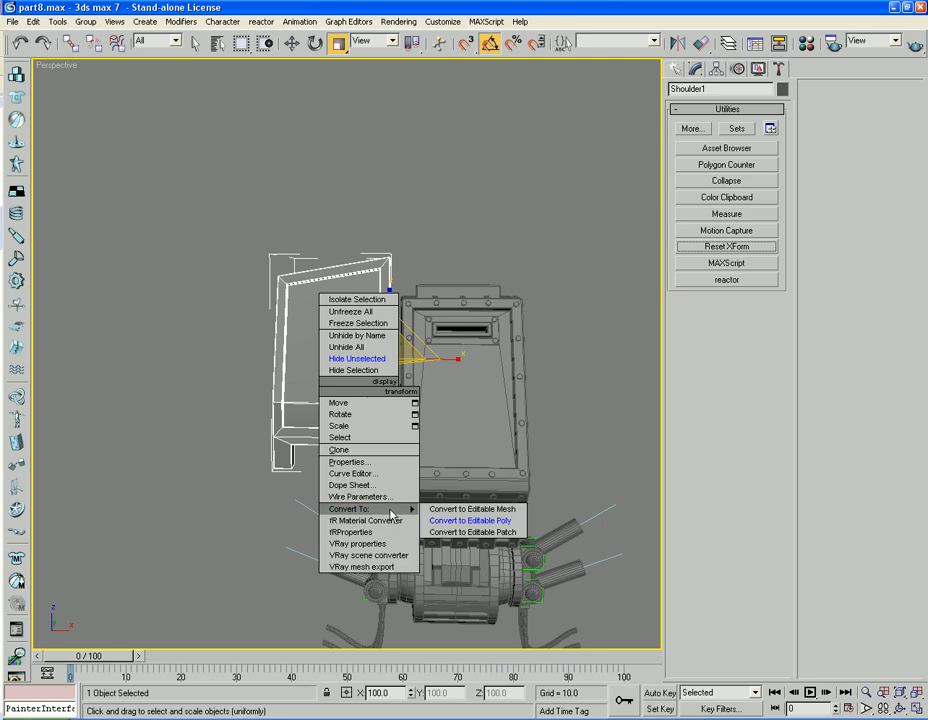
pyautogui.click(470, 518)
pyautogui.click(146, 473)
# Clone one rivet from the Cabin's front frame along X, over to the shoulder armour, as a separate object named rivet.
pyautogui.keyDown('alt'); pyautogui.moveTo(149, 472); pyautogui.dragTo(395, 420, button='middle'); pyautogui.keyUp('alt')
pyautogui.scroll(5, 395, 420)
pyautogui.click(543, 338)
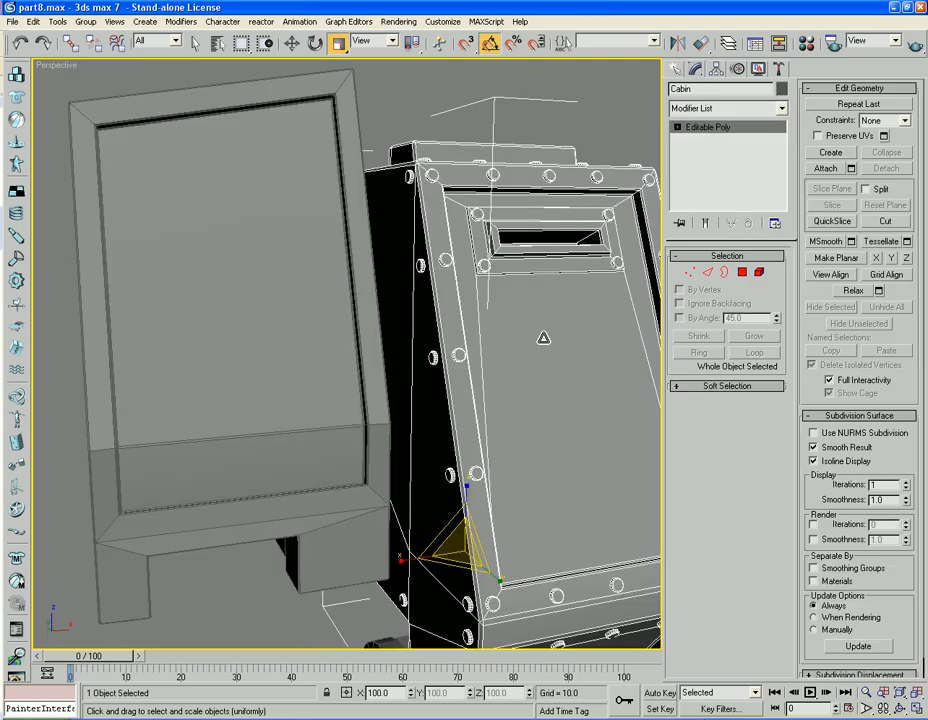
pyautogui.click(759, 272)
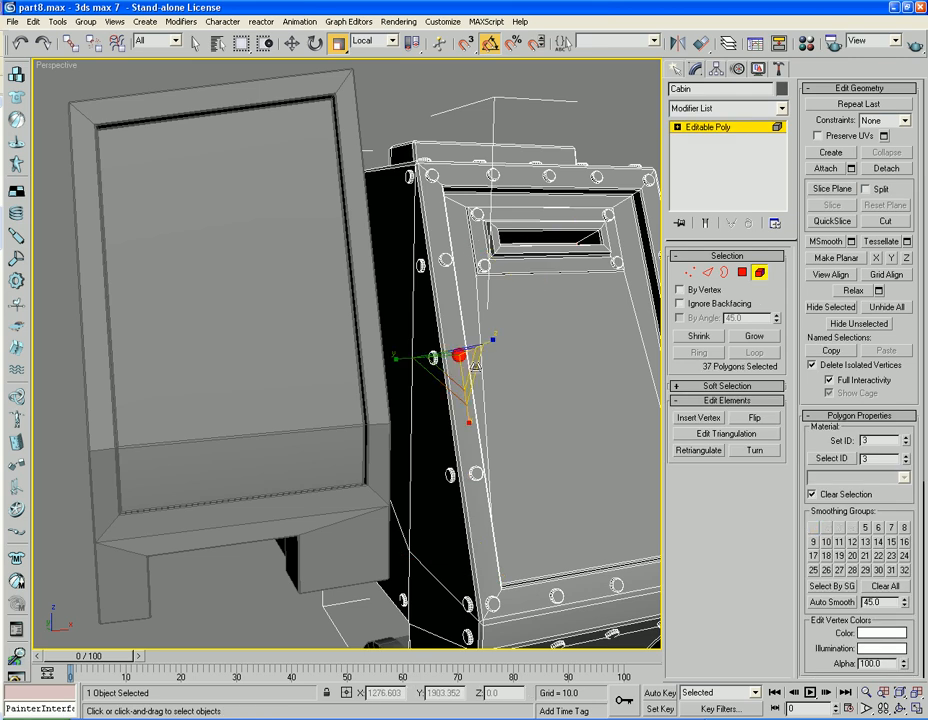
pyautogui.press('w')
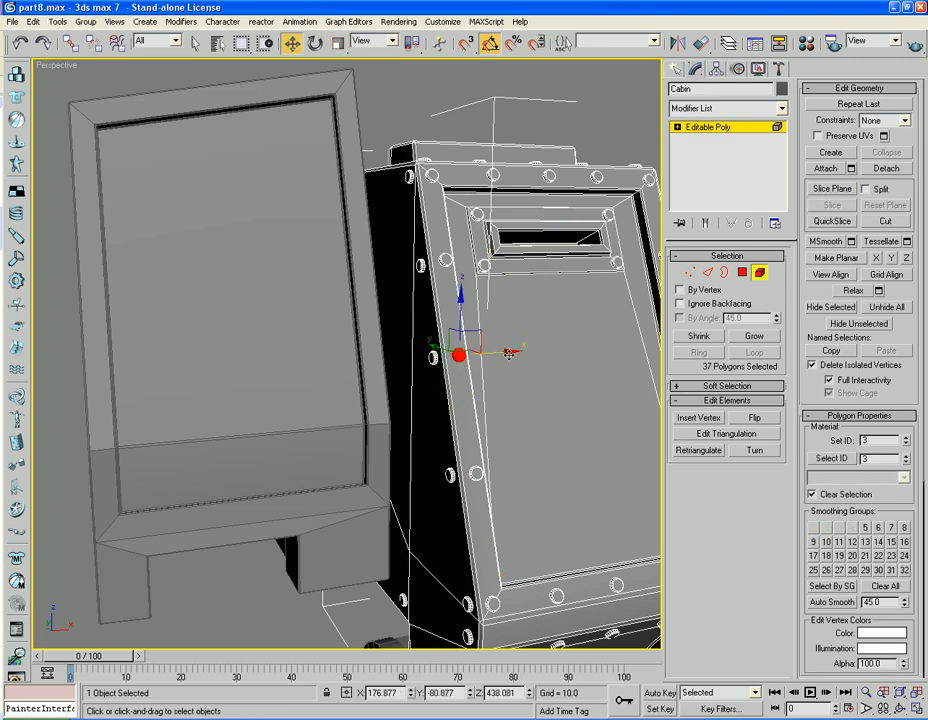
pyautogui.moveTo(508, 354)
pyautogui.keyDown('shift'); pyautogui.mouseDown()
pyautogui.moveTo(440, 350)
pyautogui.moveTo(201, 389)
pyautogui.moveTo(94, 390)
pyautogui.moveTo(508, 323)
pyautogui.mouseUp(); pyautogui.keyUp('shift')
pyautogui.click(515, 214)
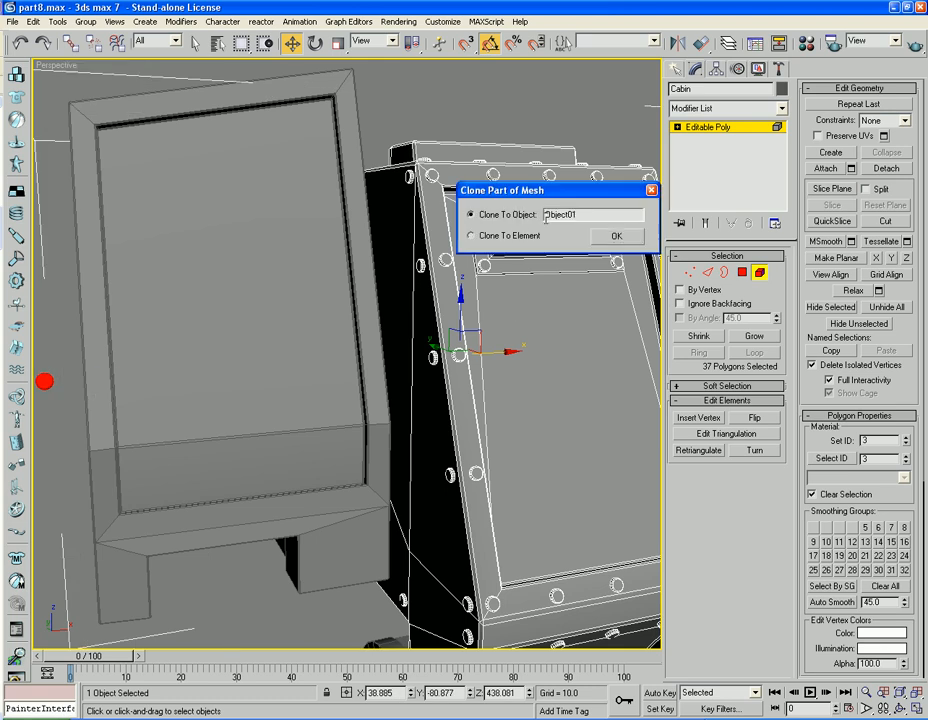
pyautogui.moveTo(594, 214); pyautogui.dragTo(502, 216)
pyautogui.write('cvb')
pyautogui.press('Return')
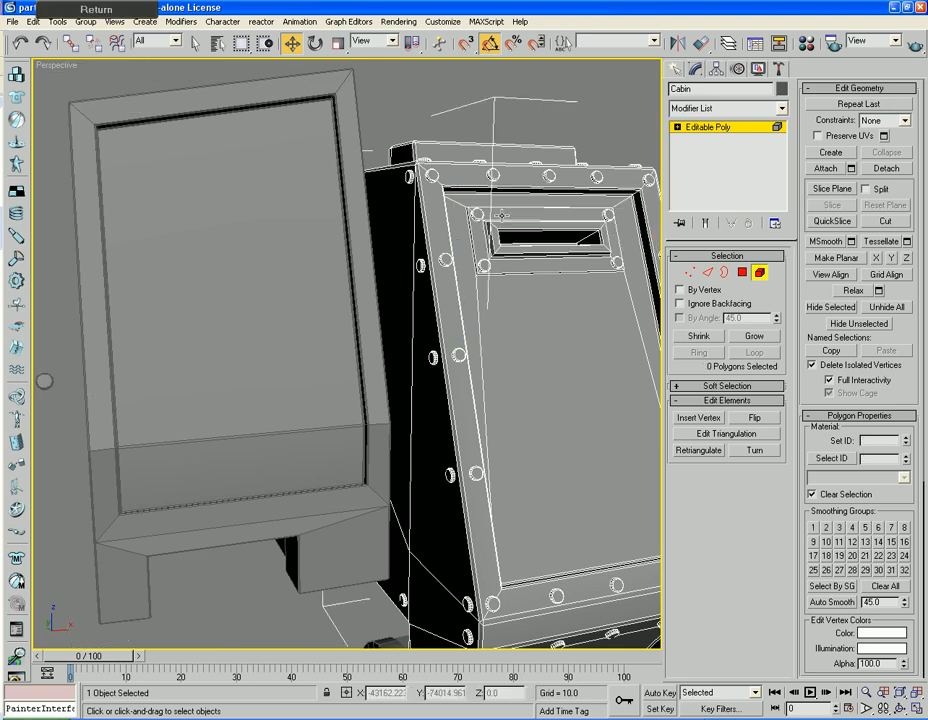
pyautogui.keyDown('alt'); pyautogui.moveTo(85, 490); pyautogui.dragTo(185, 474, button='middle'); pyautogui.keyUp('alt')
pyautogui.click(758, 275)
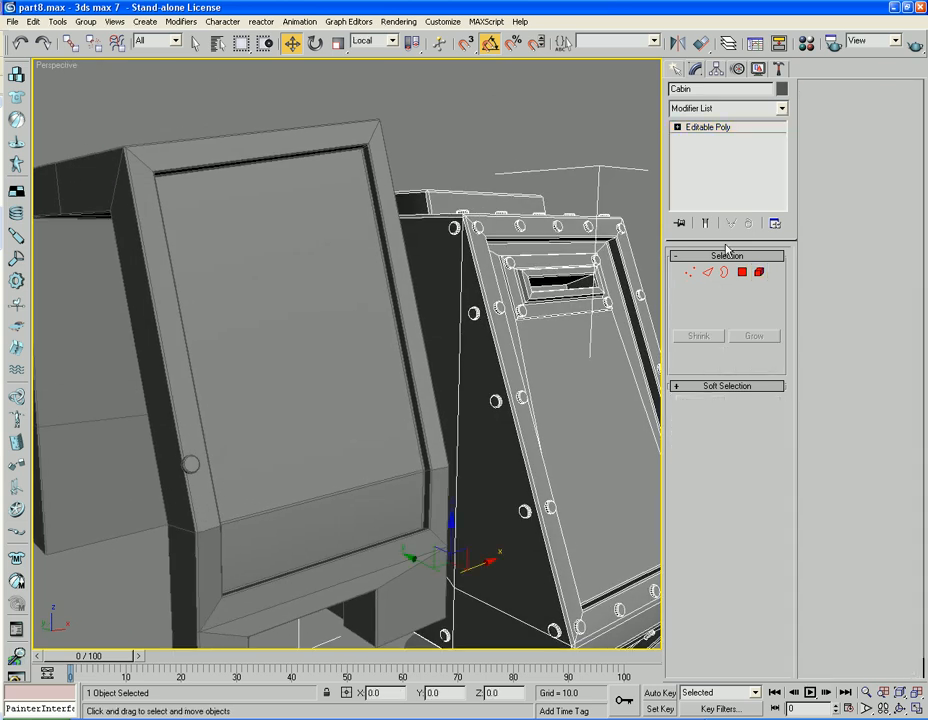
# Centre the pivot of the cloned rivet on the object.
pyautogui.click(188, 465)
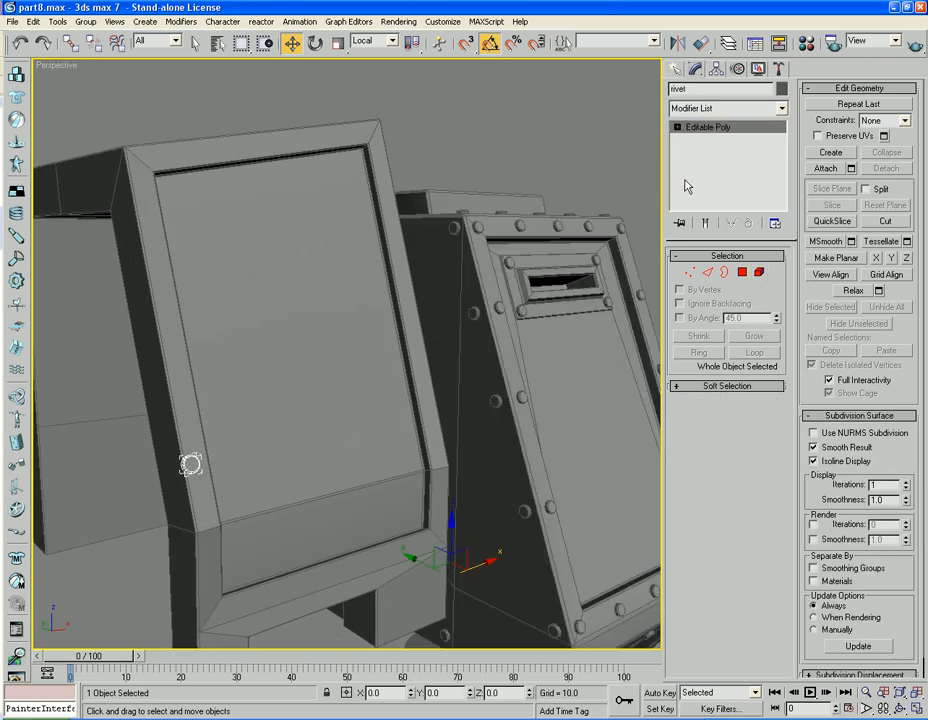
pyautogui.click(717, 70)
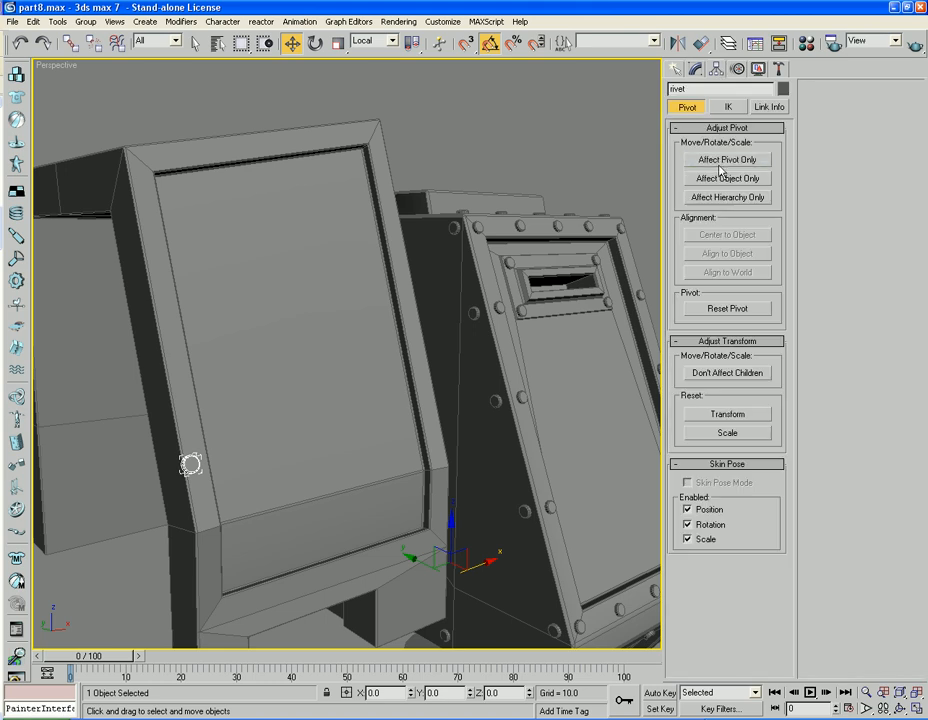
pyautogui.click(721, 161)
pyautogui.click(727, 235)
pyautogui.click(727, 160)
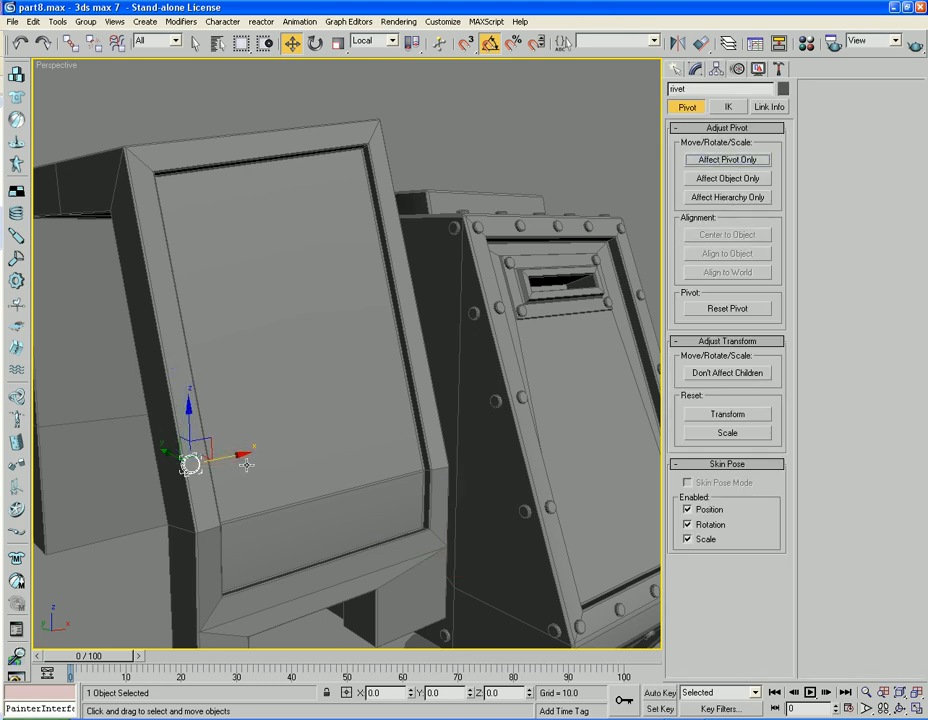
# Rotate the rivet in the Left view until it lies flat with its bevelled head facing up.
pyautogui.keyDown('alt'); pyautogui.moveTo(246, 464); pyautogui.dragTo(263, 457, button='middle'); pyautogui.keyUp('alt')
pyautogui.press('l')
pyautogui.press('z')
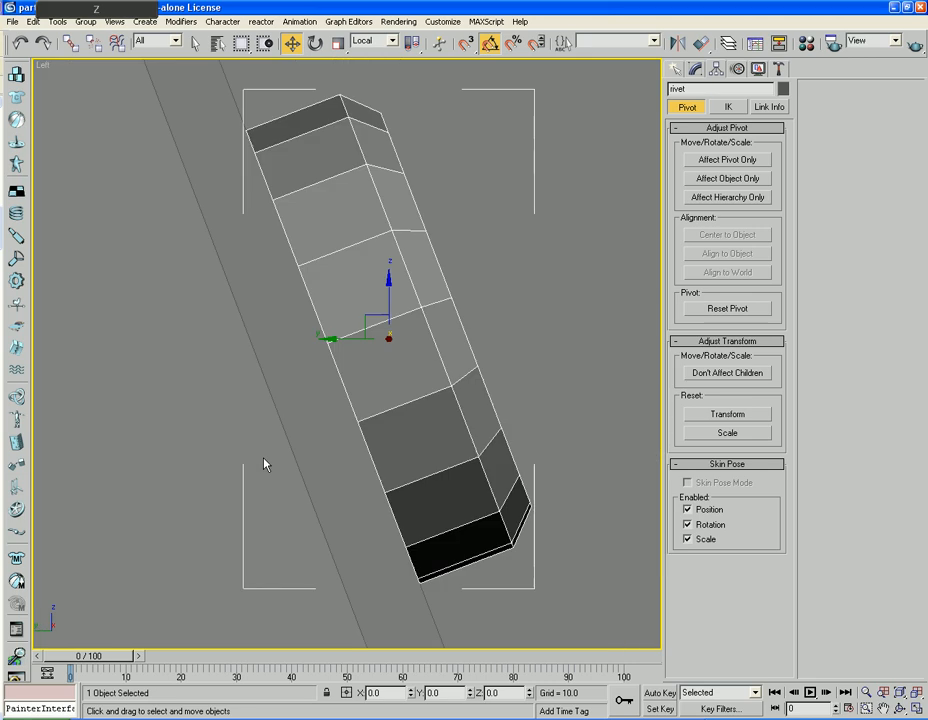
pyautogui.click(315, 44)
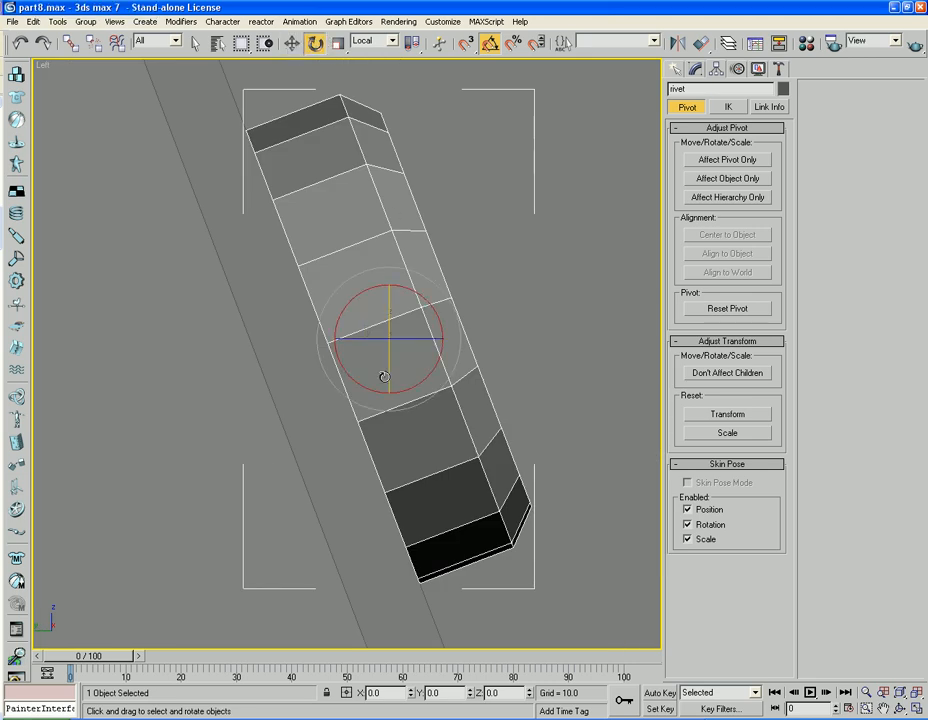
pyautogui.moveTo(352, 302); pyautogui.dragTo(343, 452)
pyautogui.moveTo(342, 462); pyautogui.dragTo(338, 450)
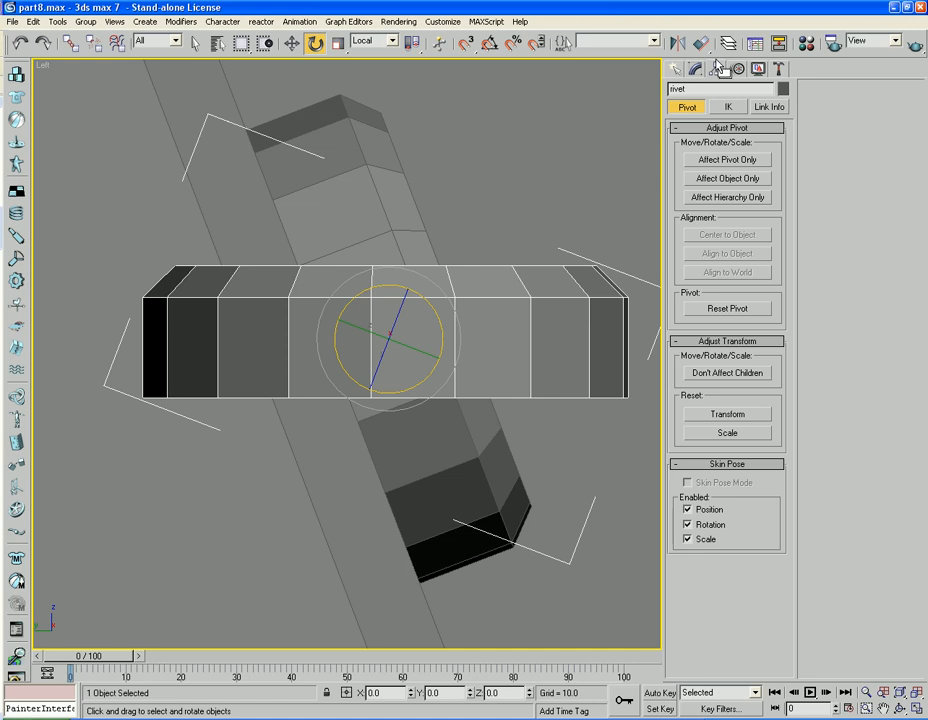
# Rotate only the rivet's pivot so its Z axis points straight up, and deselect the rivet.
pyautogui.click(727, 159)
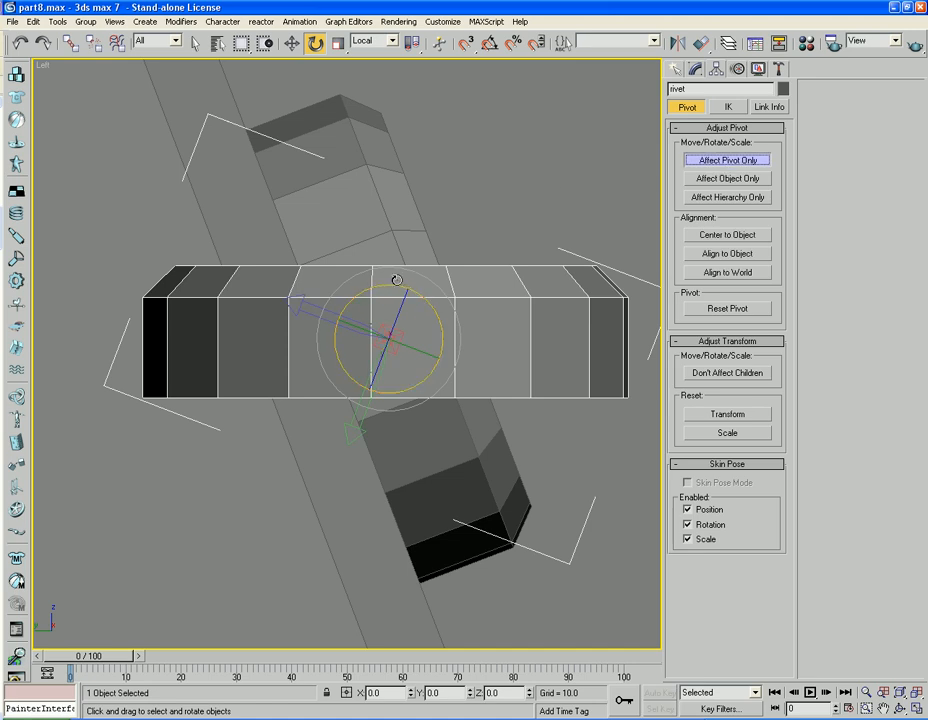
pyautogui.moveTo(391, 281); pyautogui.dragTo(459, 413)
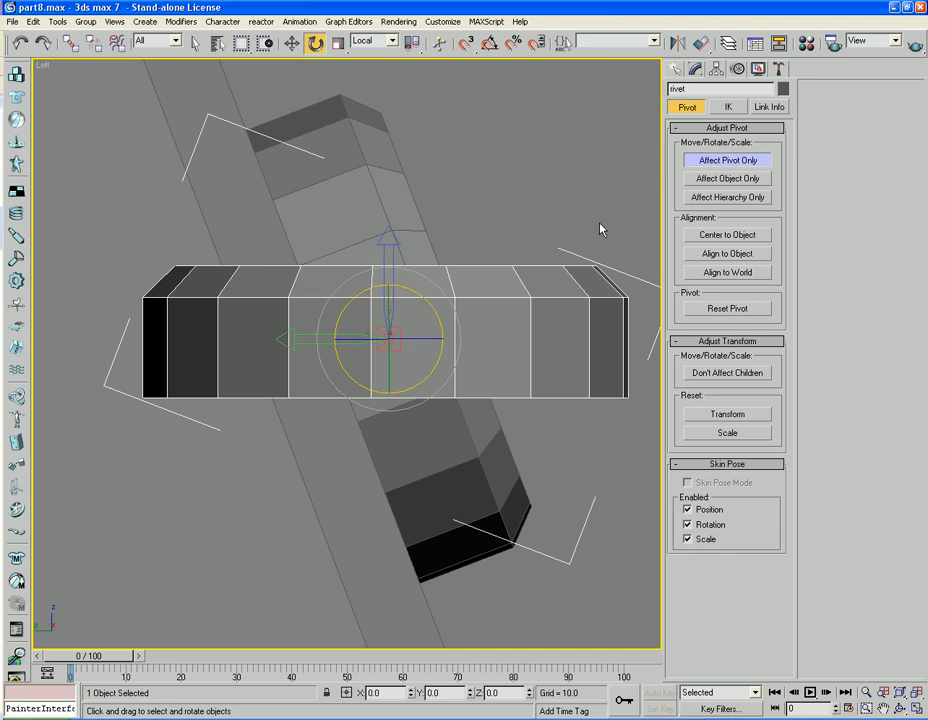
pyautogui.click(688, 167)
pyautogui.click(539, 150)
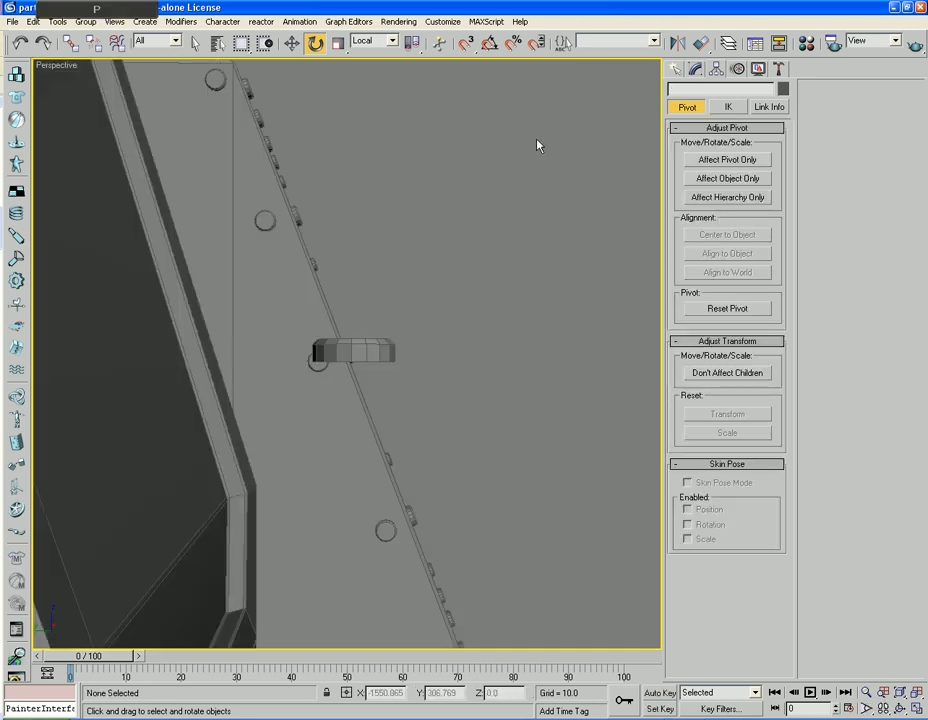
# Move the rivet along its X axis out of the shoulder armour into the free space beside it.
pyautogui.press('z')
pyautogui.keyDown('alt'); pyautogui.moveTo(366, 224); pyautogui.dragTo(379, 313, button='middle'); pyautogui.keyUp('alt')
pyautogui.scroll(3, 351, 275)
pyautogui.scroll(3, 302, 280)
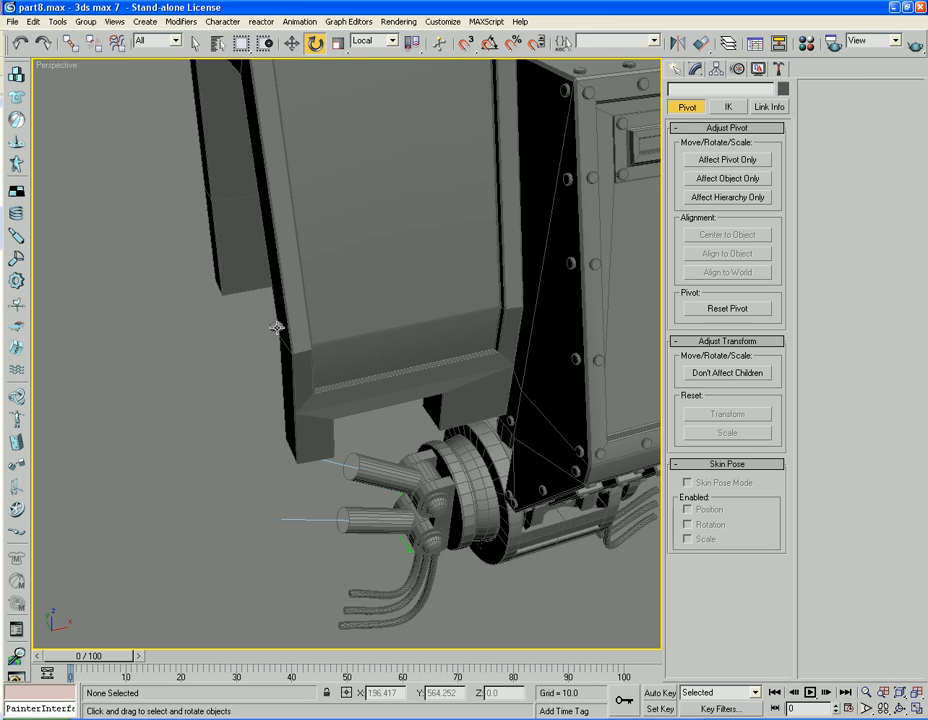
pyautogui.click(275, 325)
pyautogui.press('w')
pyautogui.moveTo(328, 322); pyautogui.dragTo(282, 317)
pyautogui.moveTo(339, 135); pyautogui.dragTo(355, 292, button='middle')
# Select the Shoulder1 armour and run the script c:\3dsmax6\scripts\examples\PlacementTool.ms.
pyautogui.click(392, 275)
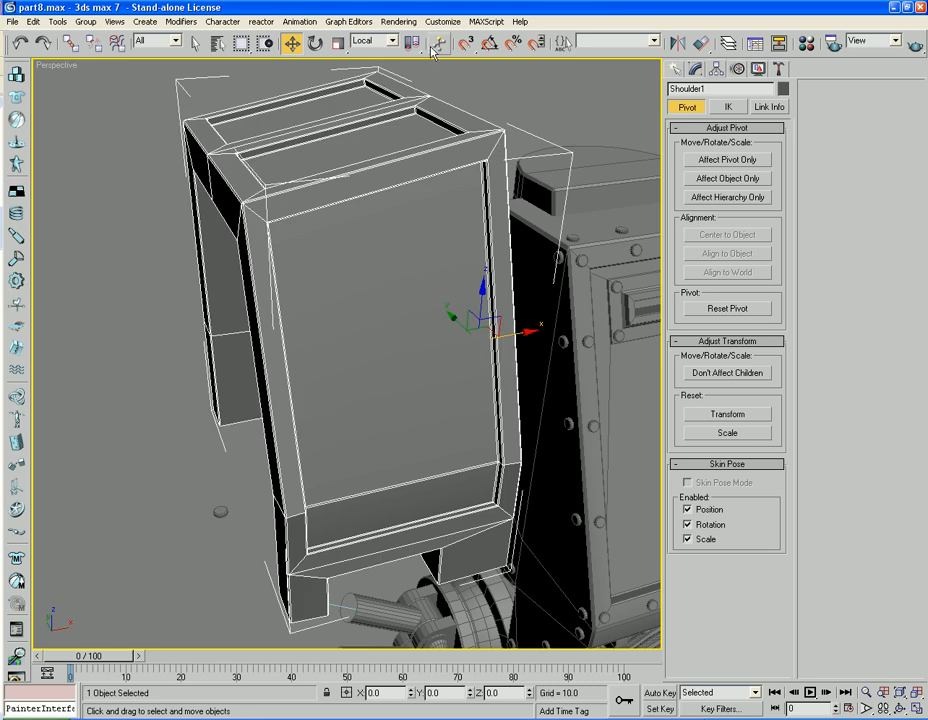
pyautogui.click(486, 21)
pyautogui.click(490, 63)
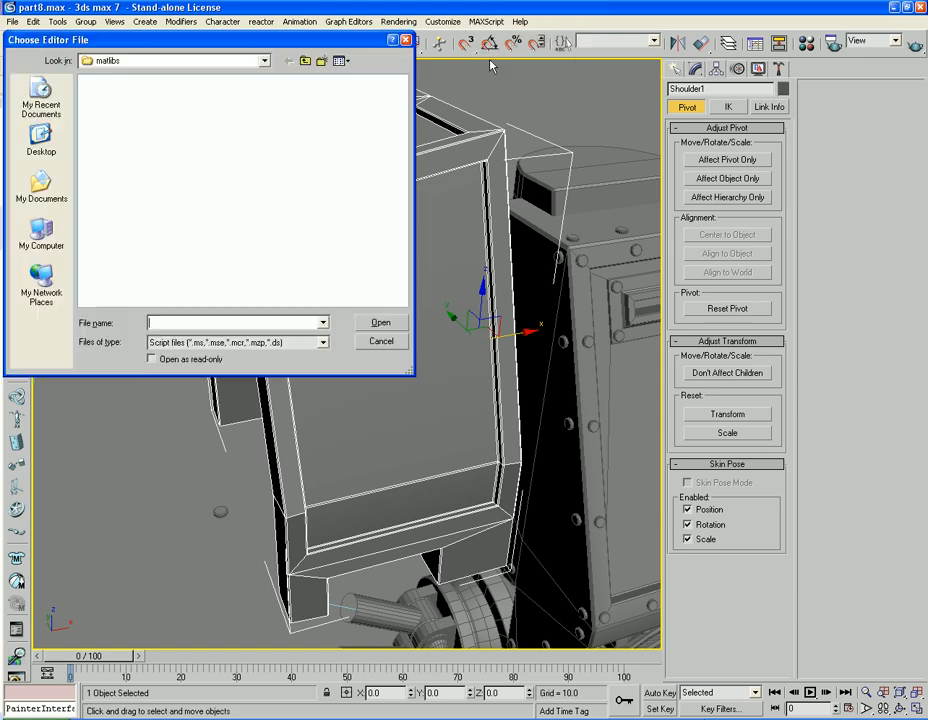
pyautogui.write('c:')
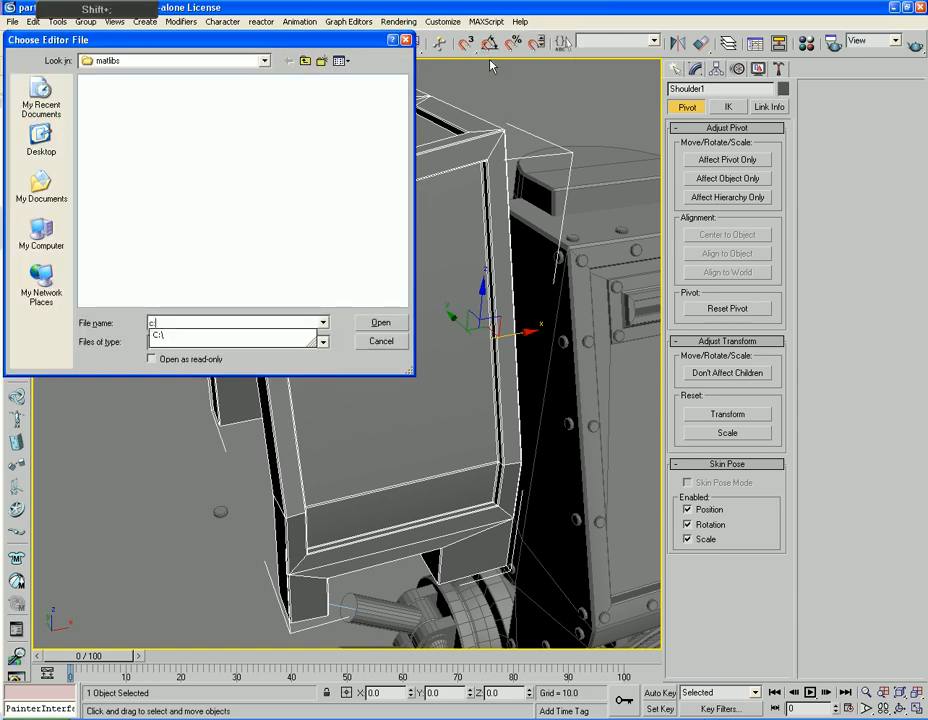
pyautogui.write('\\3d')
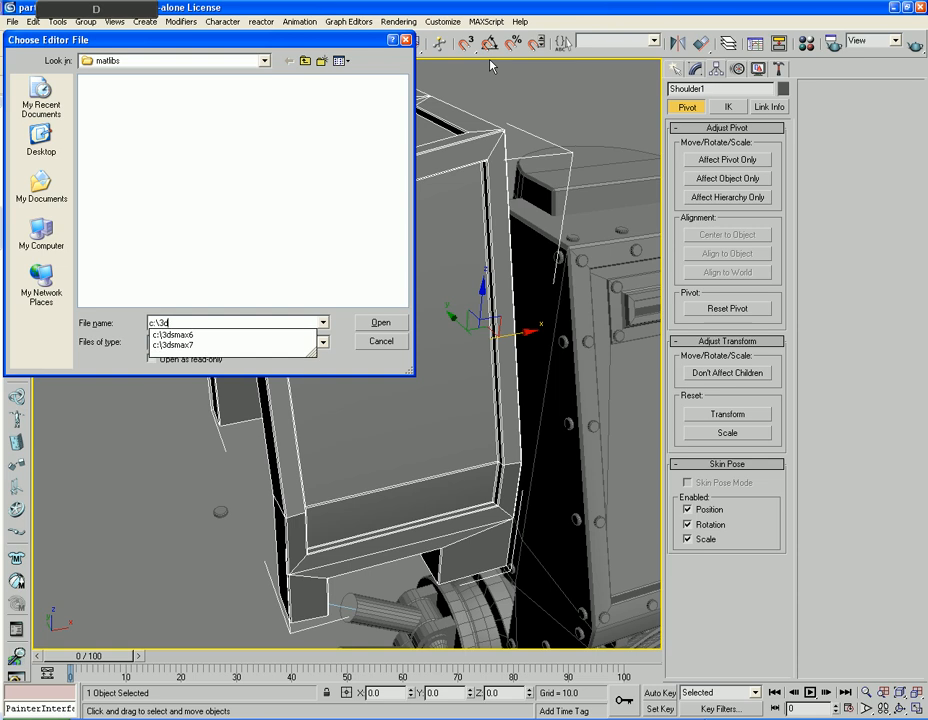
pyautogui.write('smax6\\')
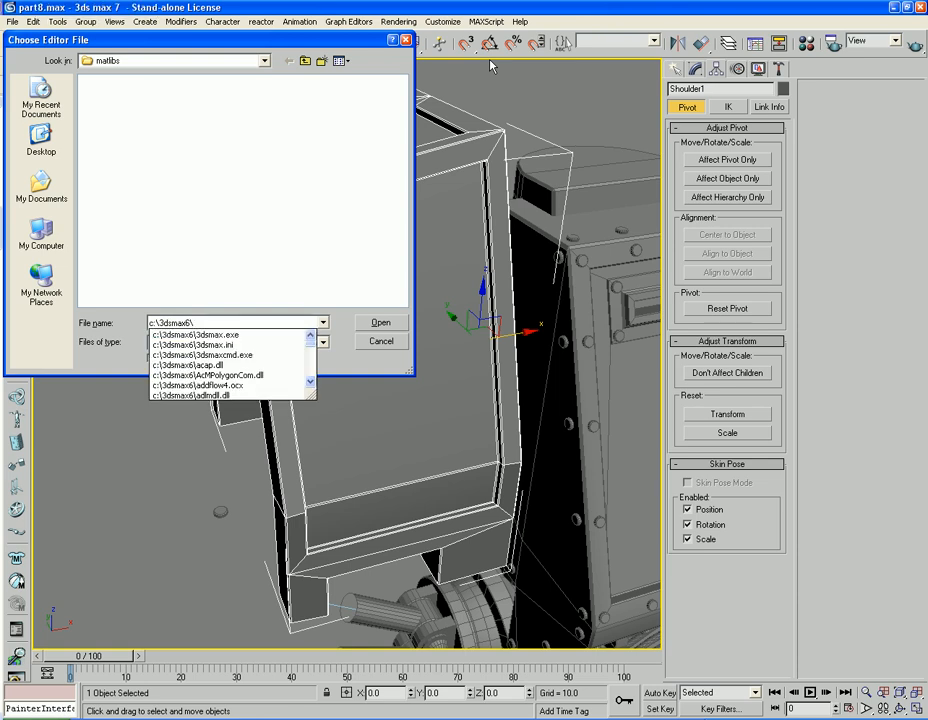
pyautogui.write('scripts\\e')
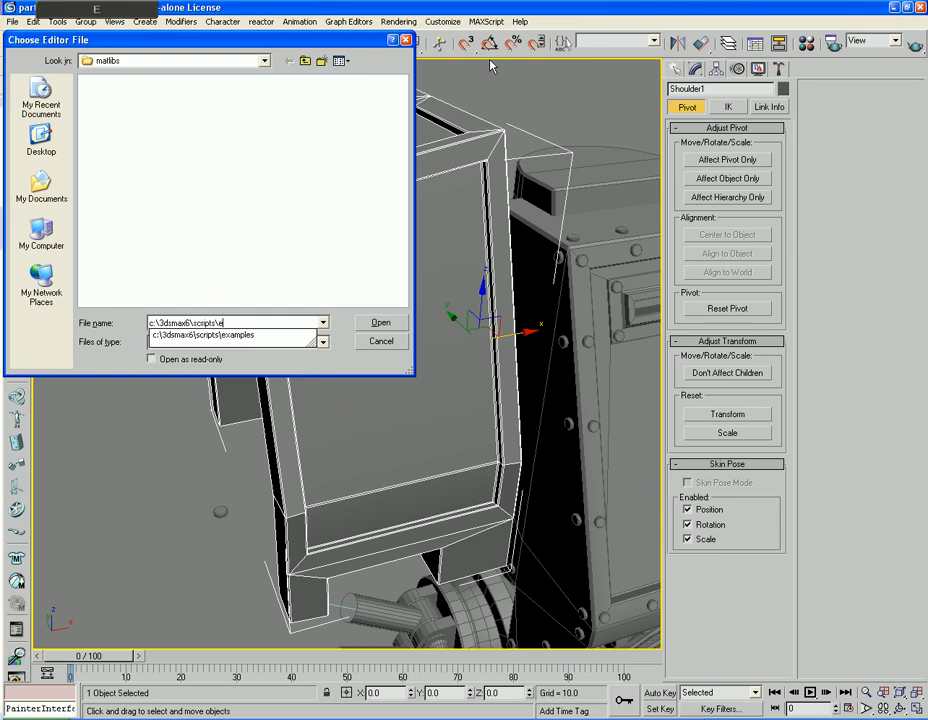
pyautogui.press('Down')
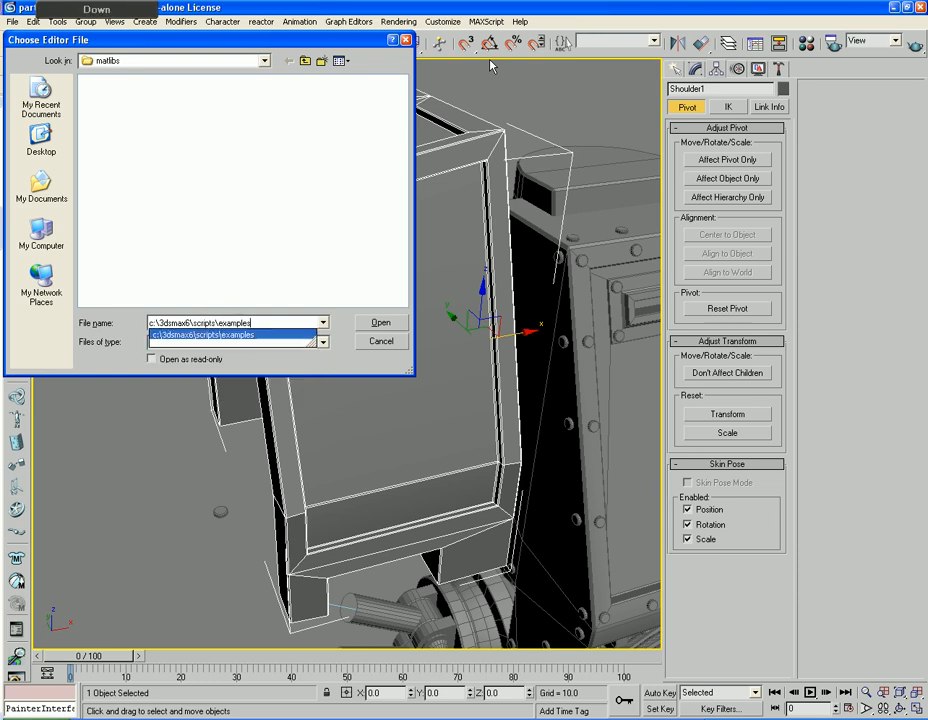
pyautogui.write('\\')
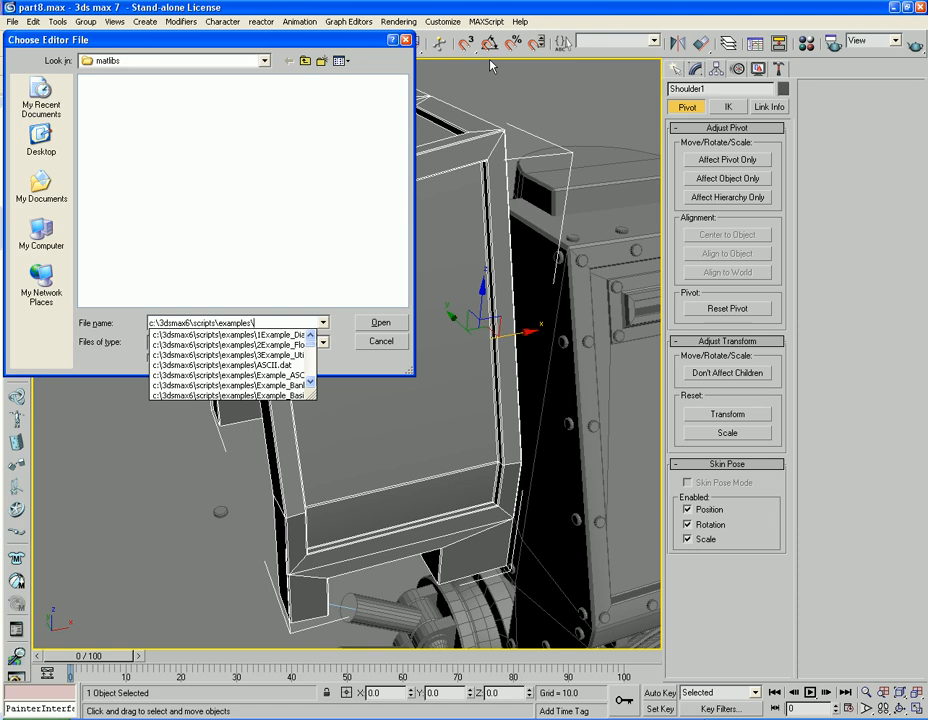
pyautogui.write('pla')
pyautogui.press('Down')
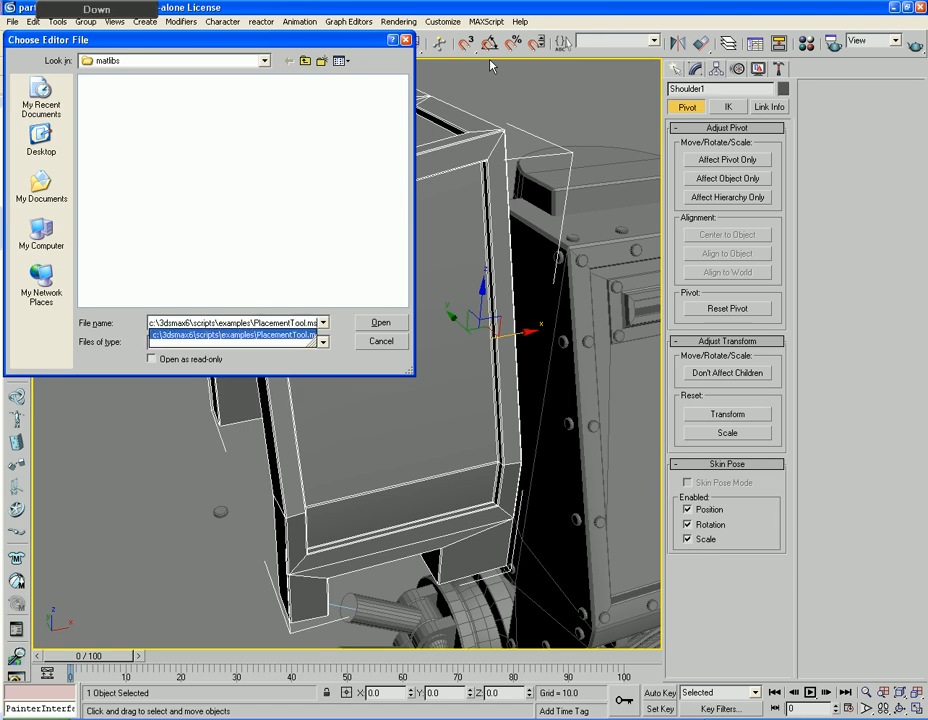
pyautogui.press('Return')
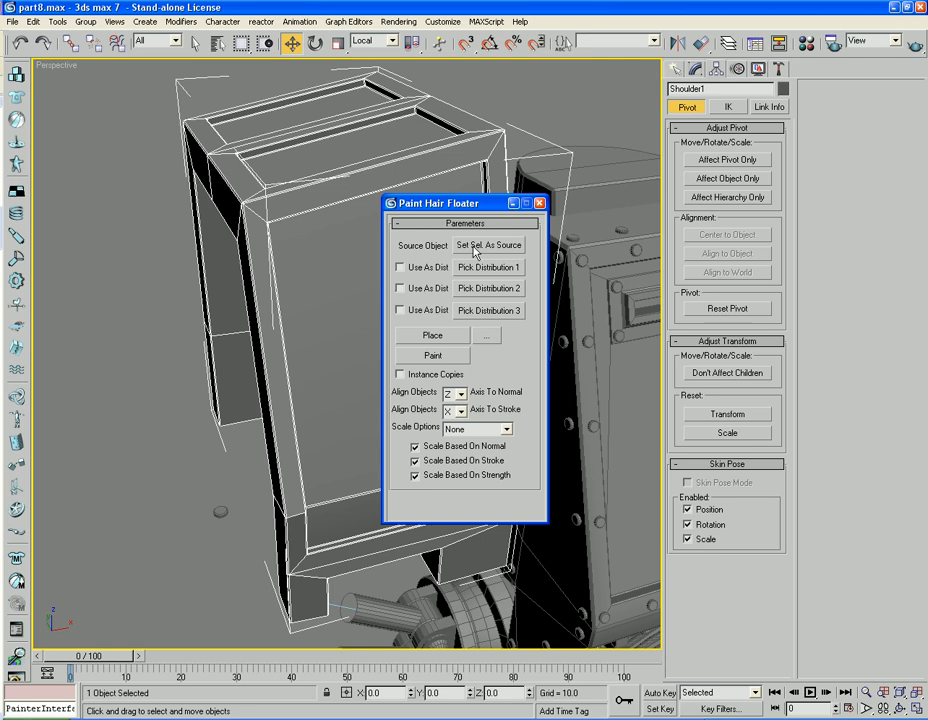
# Move the Paint Hair Floater clear of the model, assign the loose rivet as distribution object 1, and turn on Place mode.
pyautogui.moveTo(484, 208)
pyautogui.mouseDown()
pyautogui.moveTo(734, 193)
pyautogui.moveTo(820, 212)
pyautogui.mouseUp()
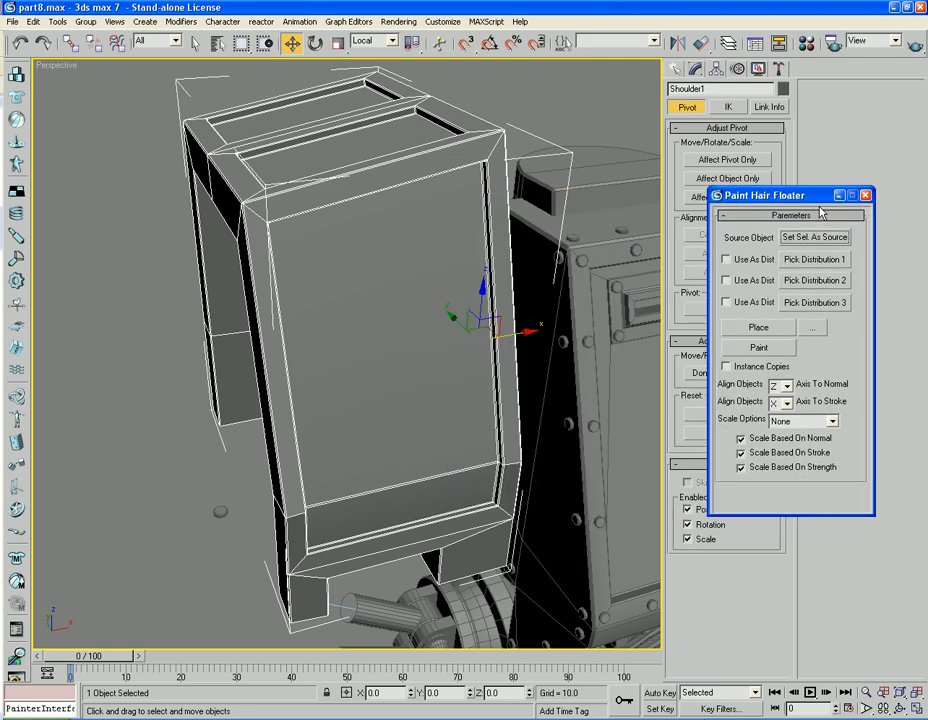
pyautogui.click(814, 259)
pyautogui.click(219, 511)
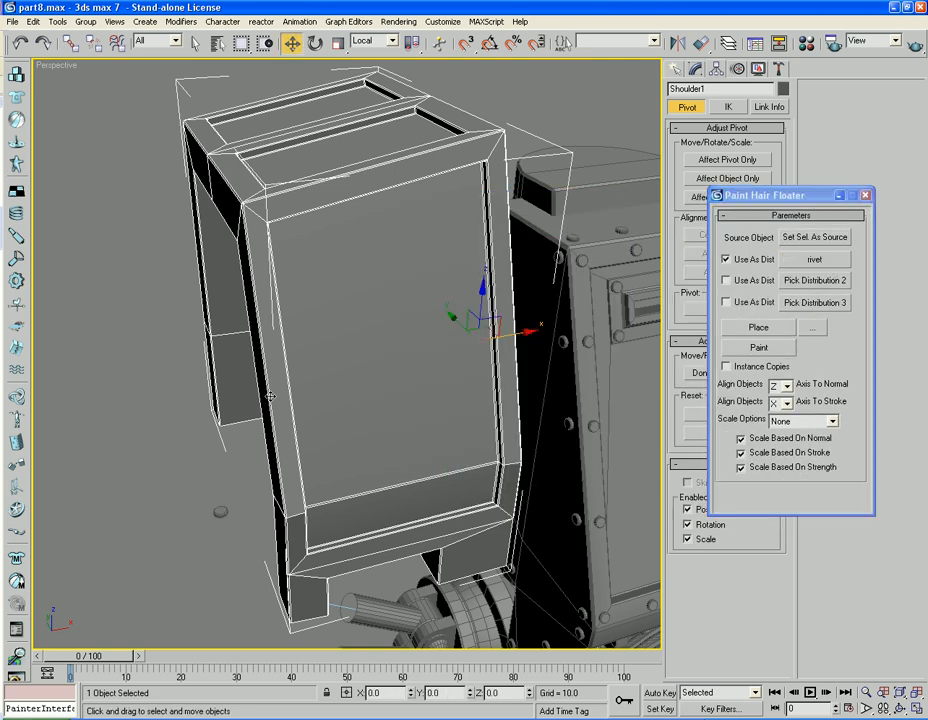
pyautogui.click(758, 327)
# Try placing three rivets on the armour's large front panel, and undo them.
pyautogui.click(374, 308)
pyautogui.click(372, 381)
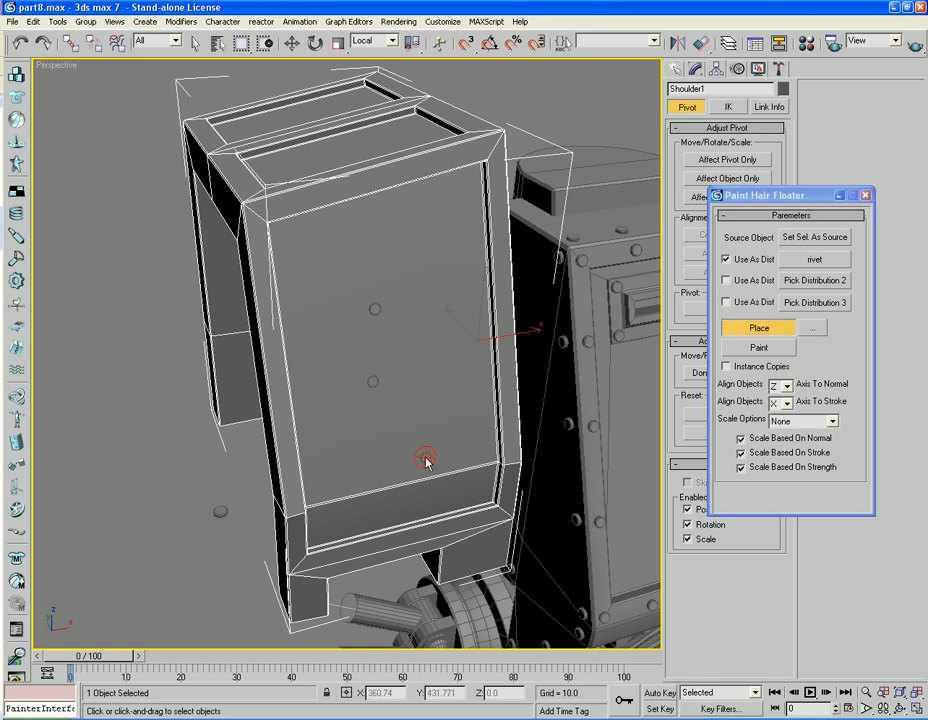
pyautogui.click(425, 458)
pyautogui.hotkey('ctrl', 'z')
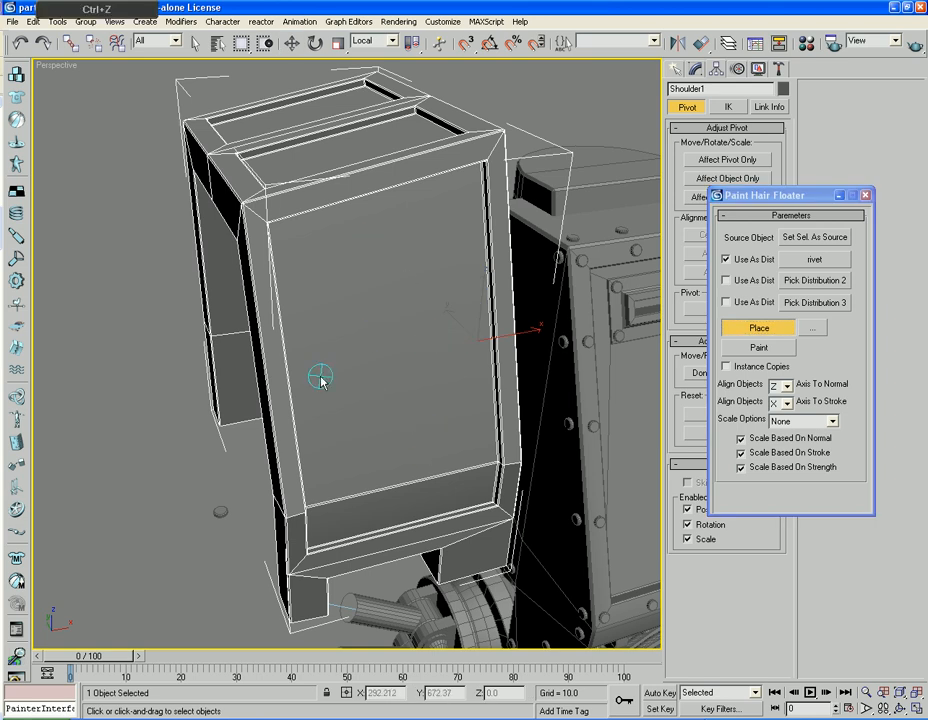
# Place two rivets at the bottom of the front frame's left leg and two on the lower left frame strip above it.
pyautogui.scroll(8, 321, 379)
pyautogui.moveTo(334, 547); pyautogui.dragTo(329, 456, button='middle')
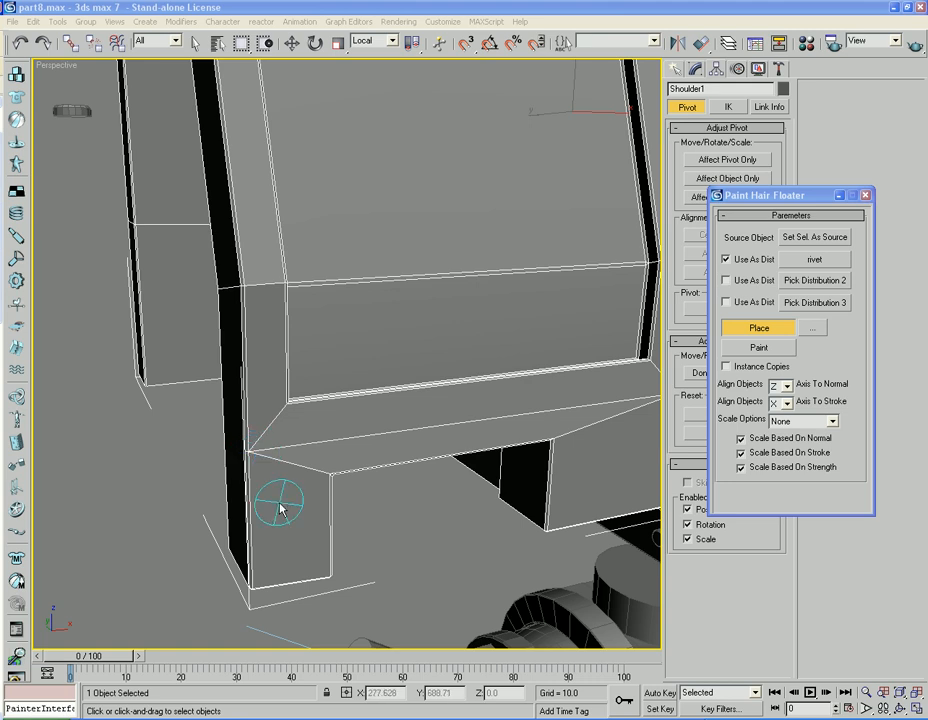
pyautogui.click(268, 572)
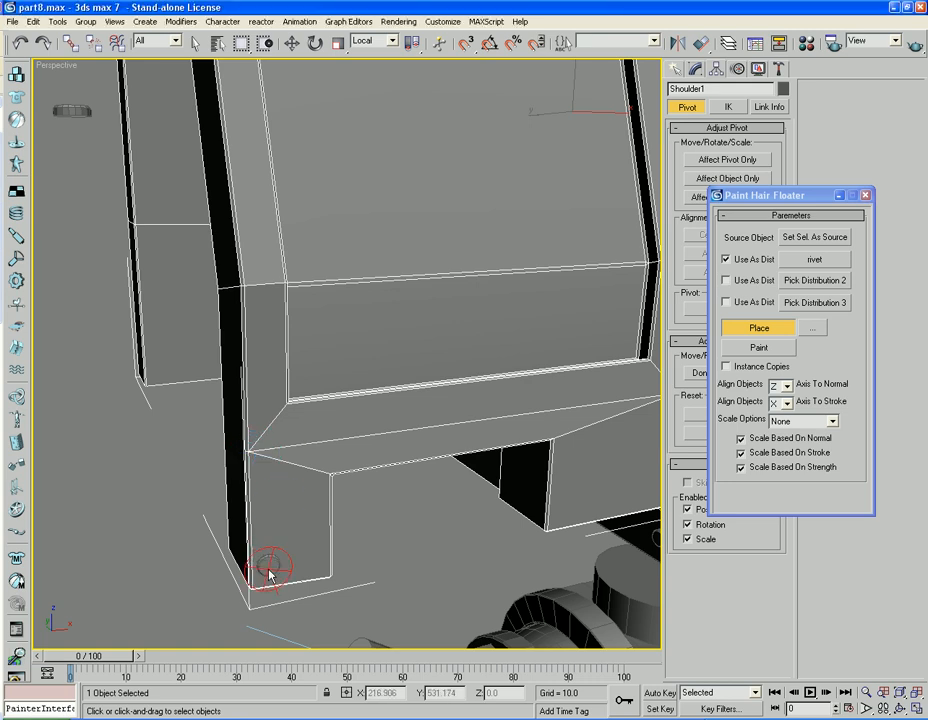
pyautogui.click(315, 568)
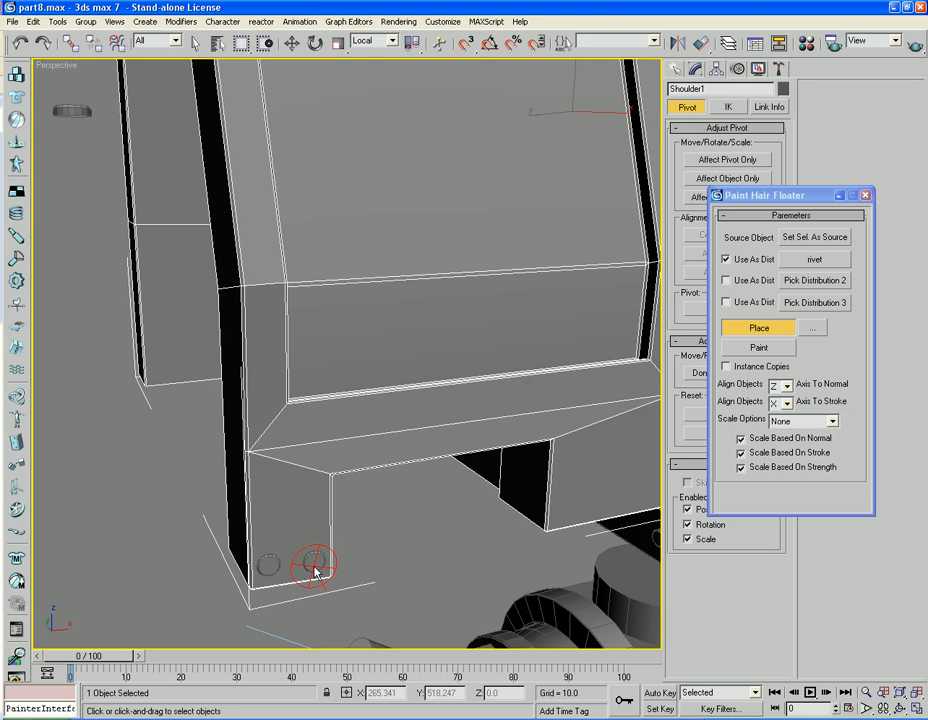
pyautogui.click(265, 456)
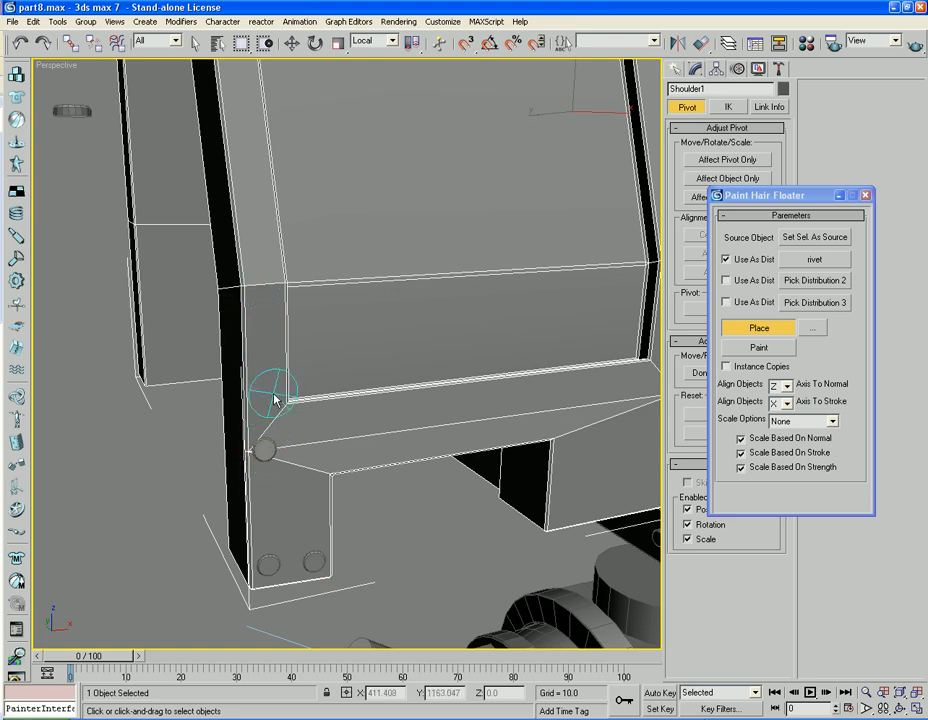
pyautogui.hotkey('ctrl', 'z')
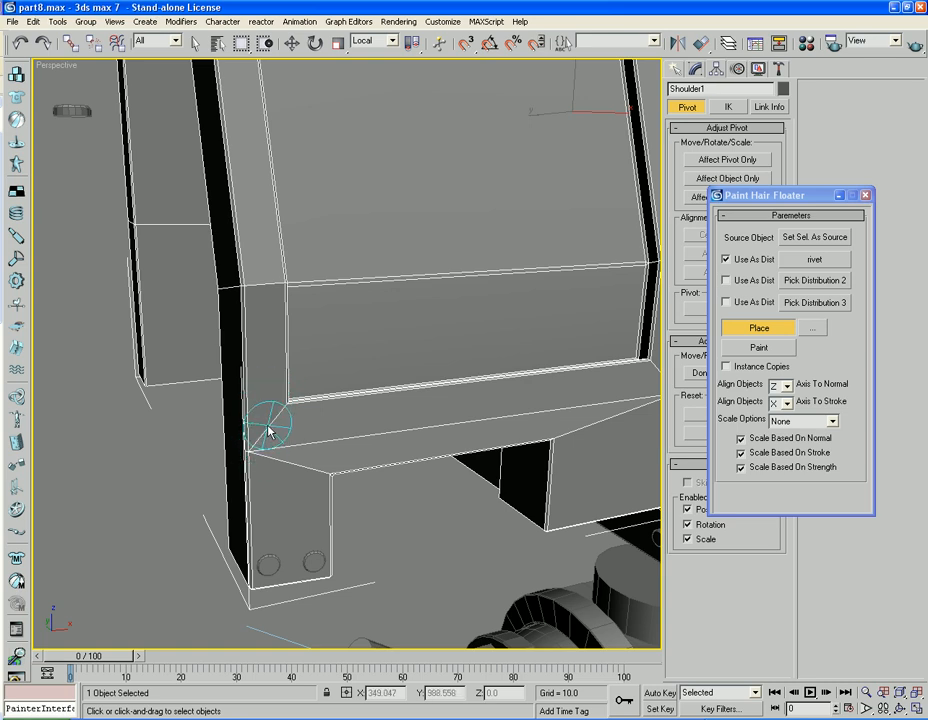
pyautogui.click(268, 427)
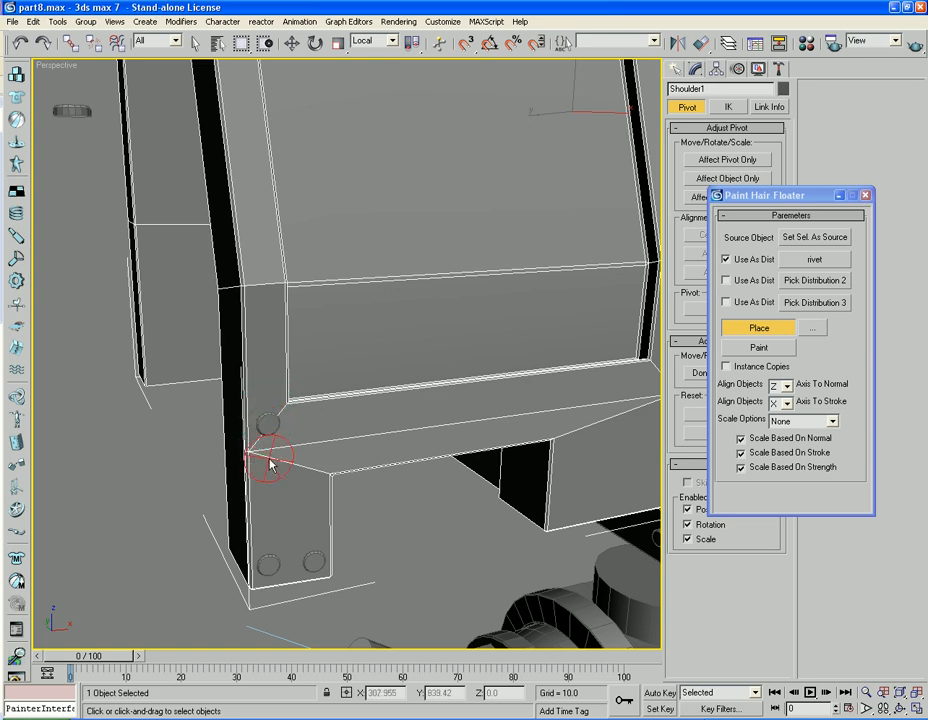
pyautogui.click(265, 304)
# Place four evenly spaced rivets up the front frame's long left strip, starting at its top corner.
pyautogui.moveTo(265, 188); pyautogui.dragTo(267, 321, button='middle')
pyautogui.scroll(-3, 268, 321)
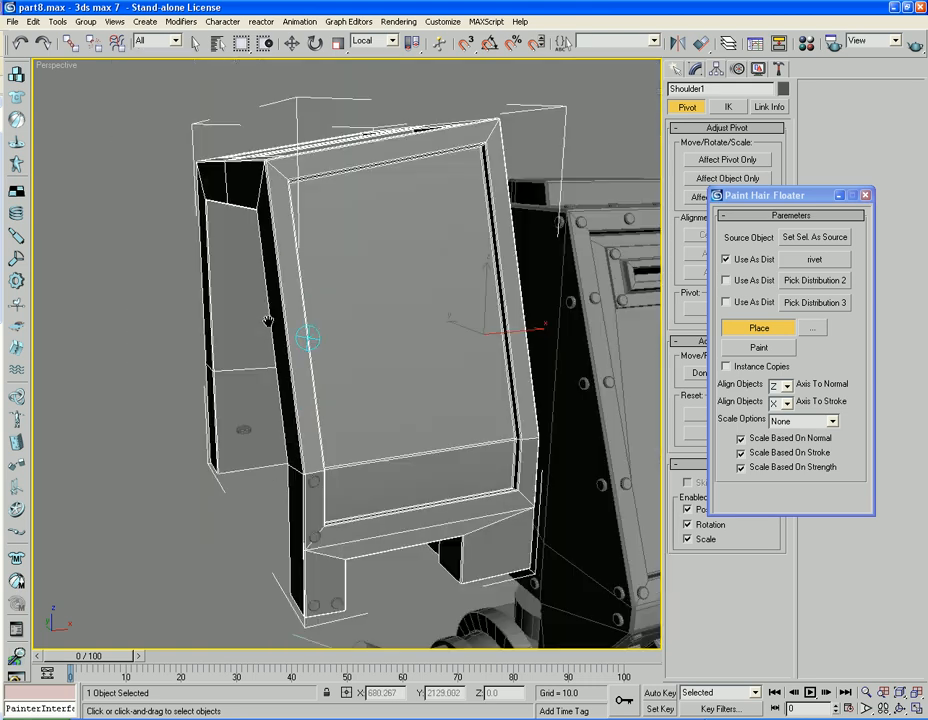
pyautogui.click(279, 172)
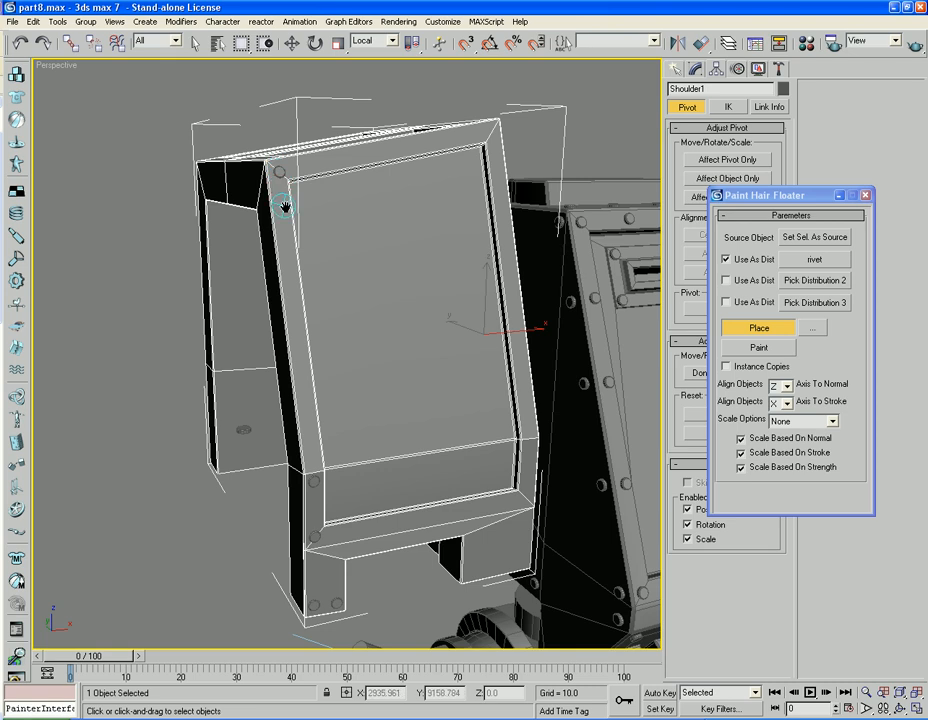
pyautogui.click(296, 318)
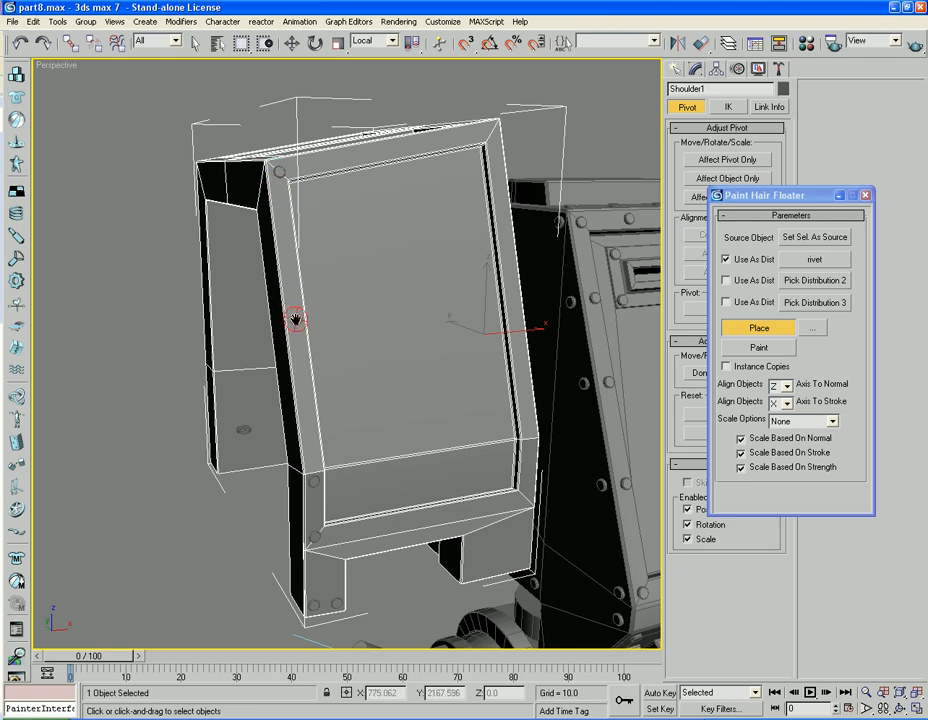
pyautogui.click(285, 240)
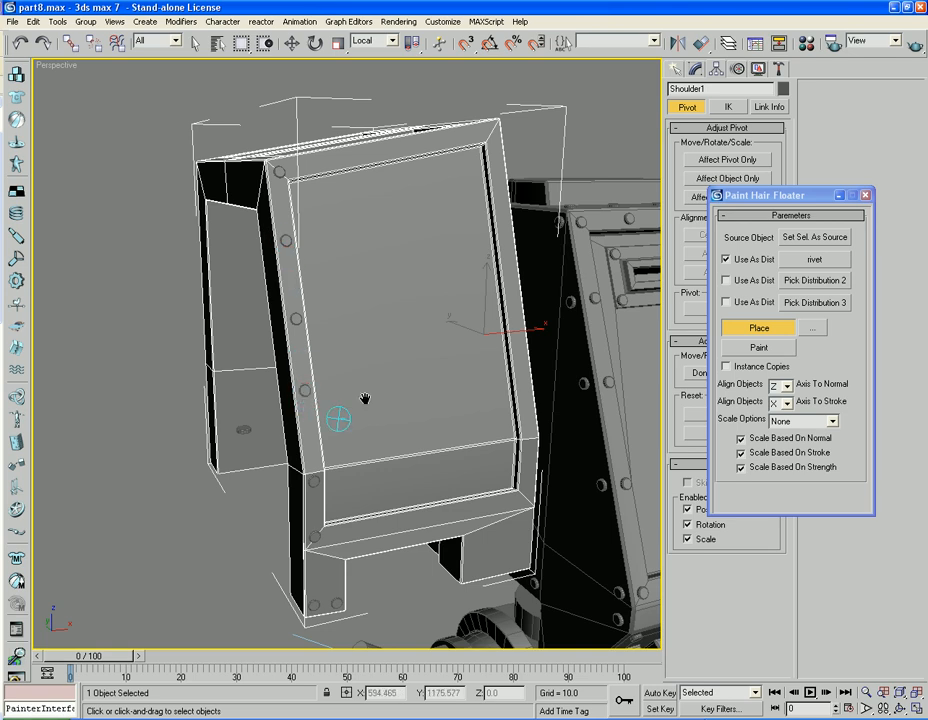
# Place evenly spaced rivets down the front frame's right strip and along its top and bottom strips.
pyautogui.keyDown('alt'); pyautogui.moveTo(331, 416); pyautogui.dragTo(373, 352, button='middle'); pyautogui.keyUp('alt')
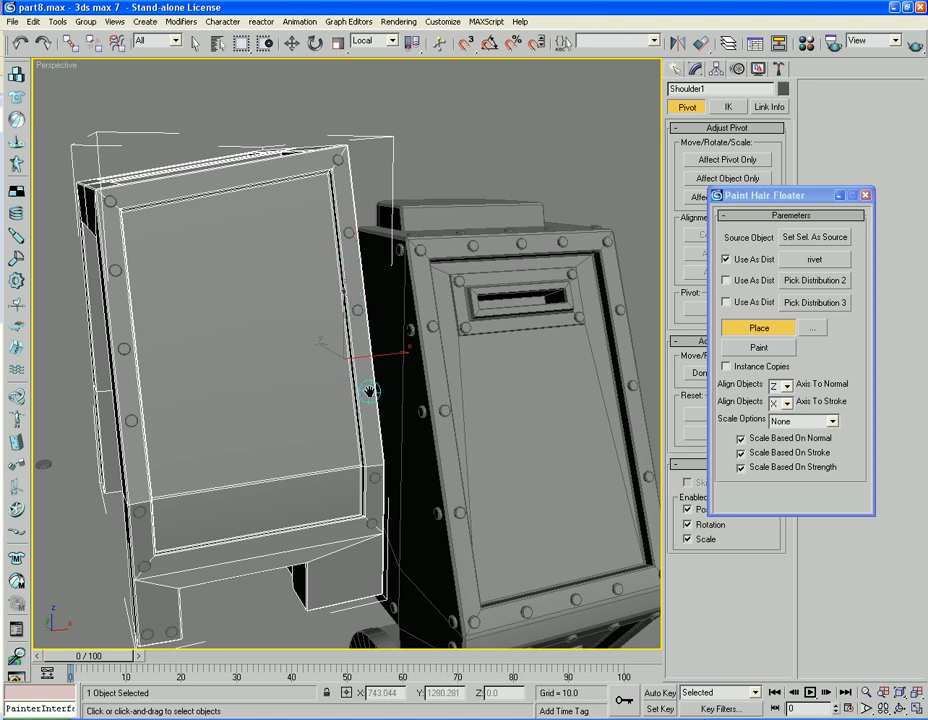
pyautogui.click(221, 177)
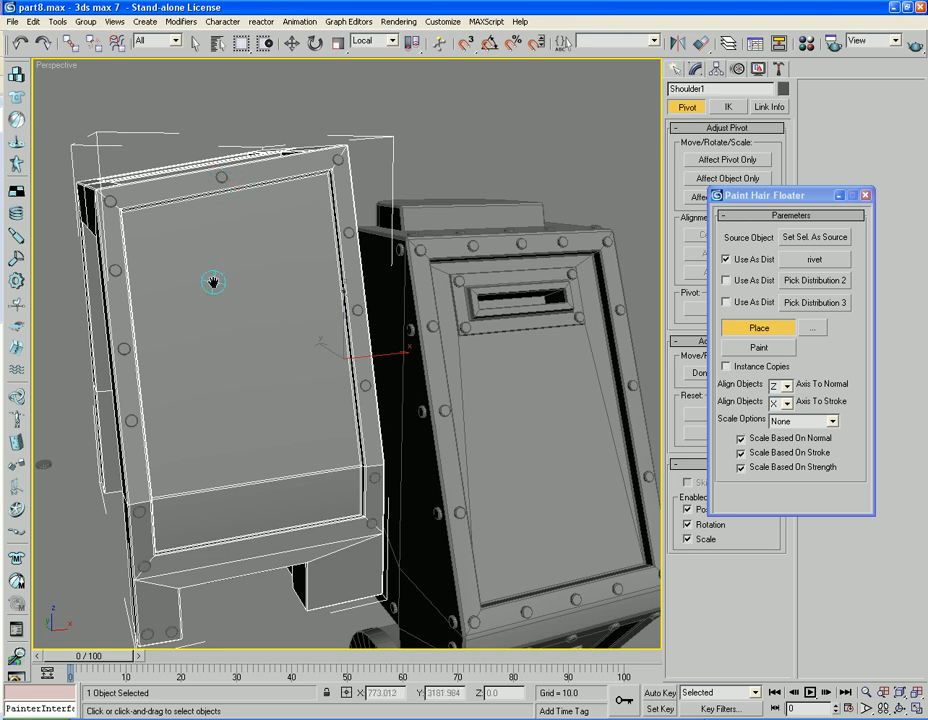
pyautogui.click(259, 546)
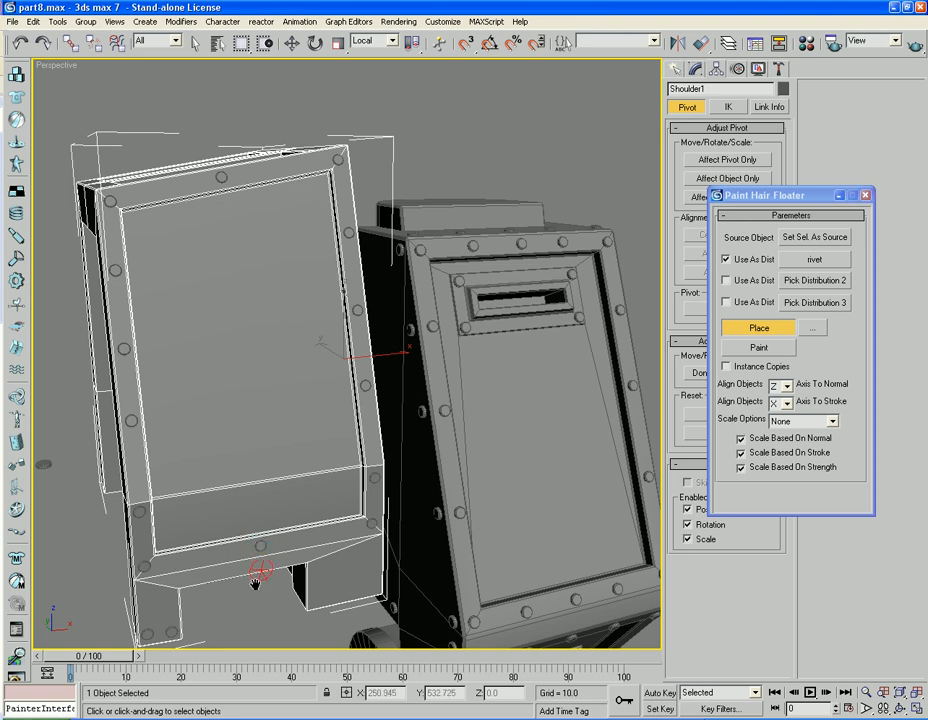
pyautogui.click(209, 555)
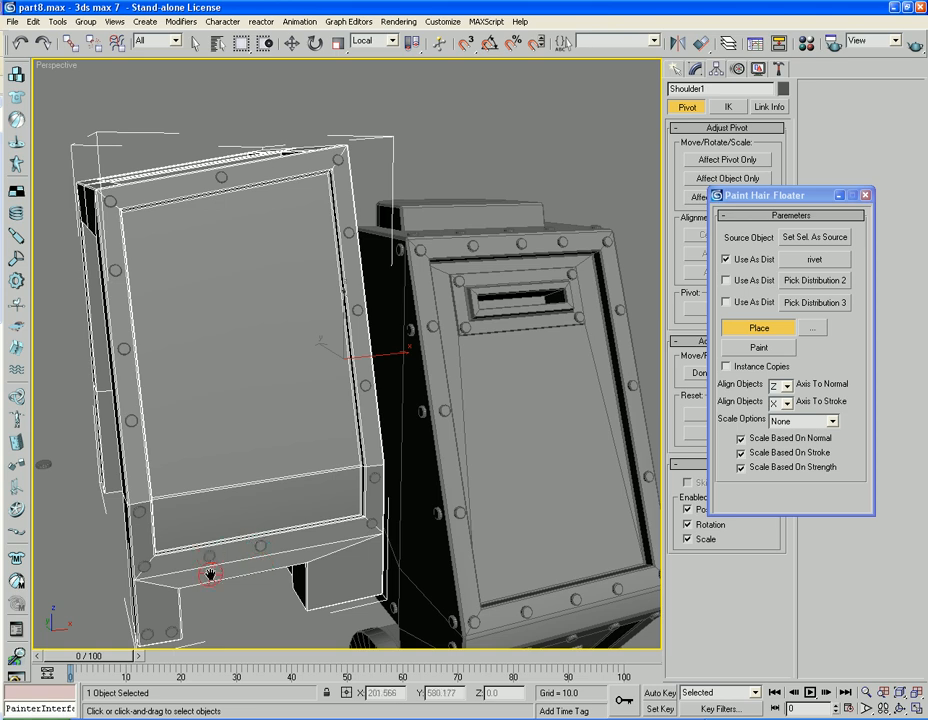
pyautogui.click(308, 538)
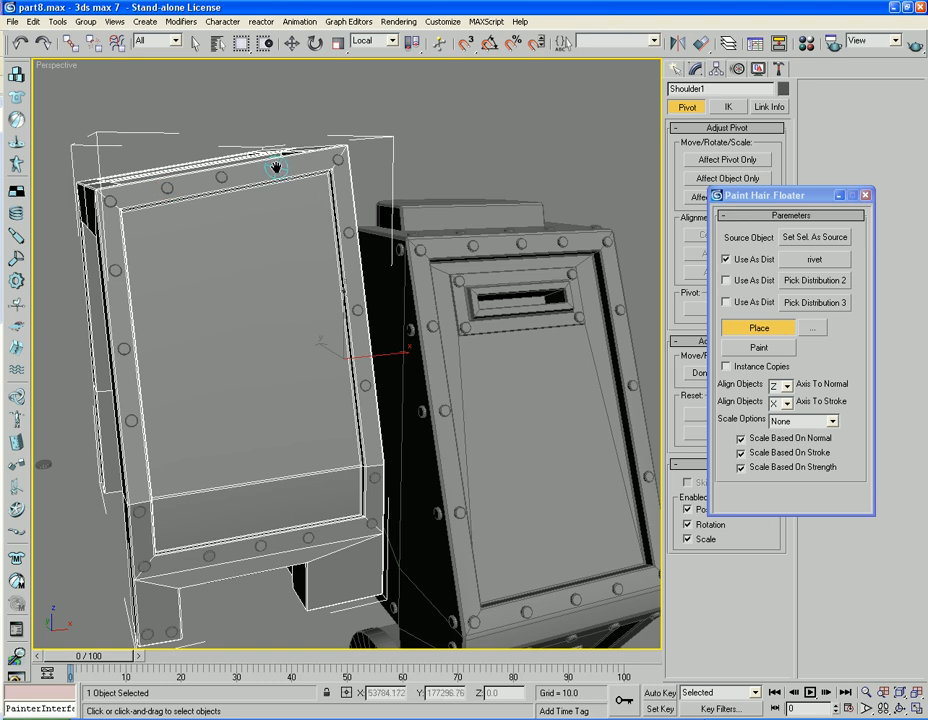
# Place two rivets at the lower corners of the front frame's right leg.
pyautogui.moveTo(315, 431); pyautogui.dragTo(306, 306, button='middle')
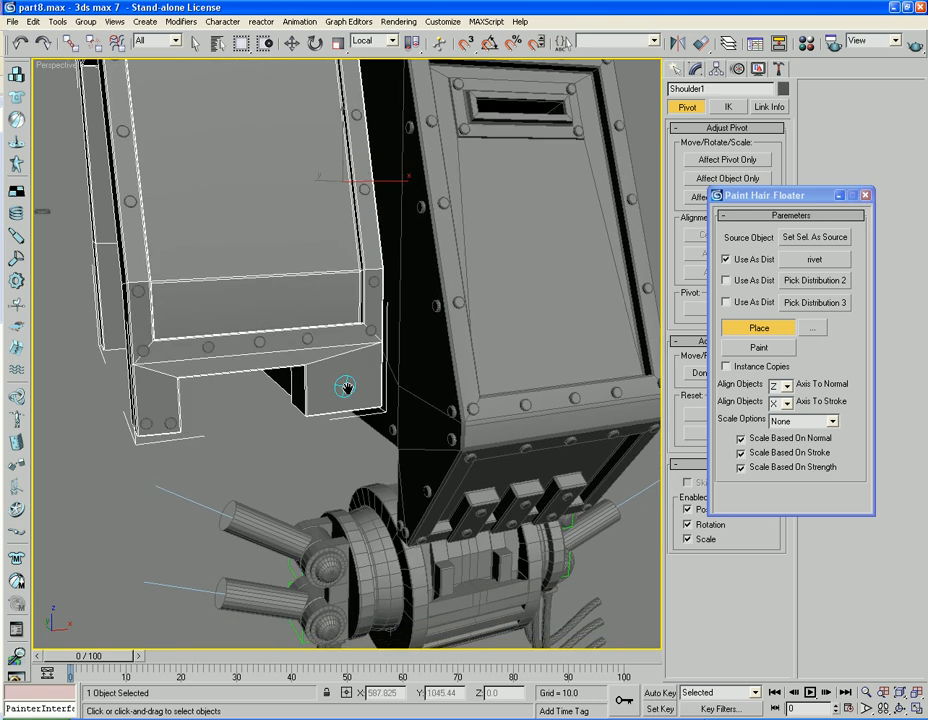
pyautogui.click(372, 397)
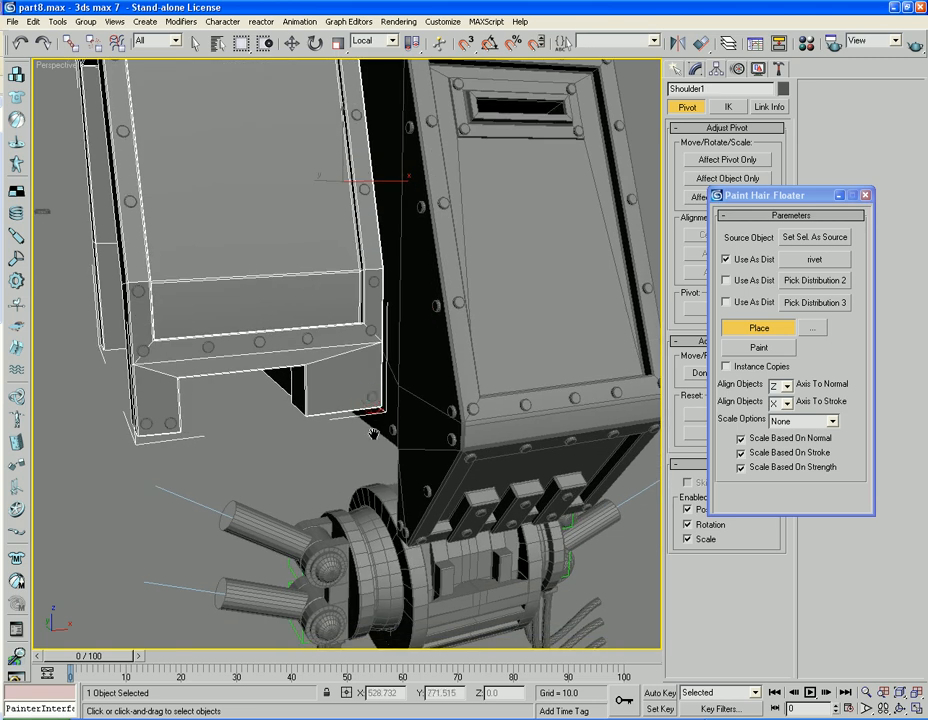
pyautogui.click(318, 405)
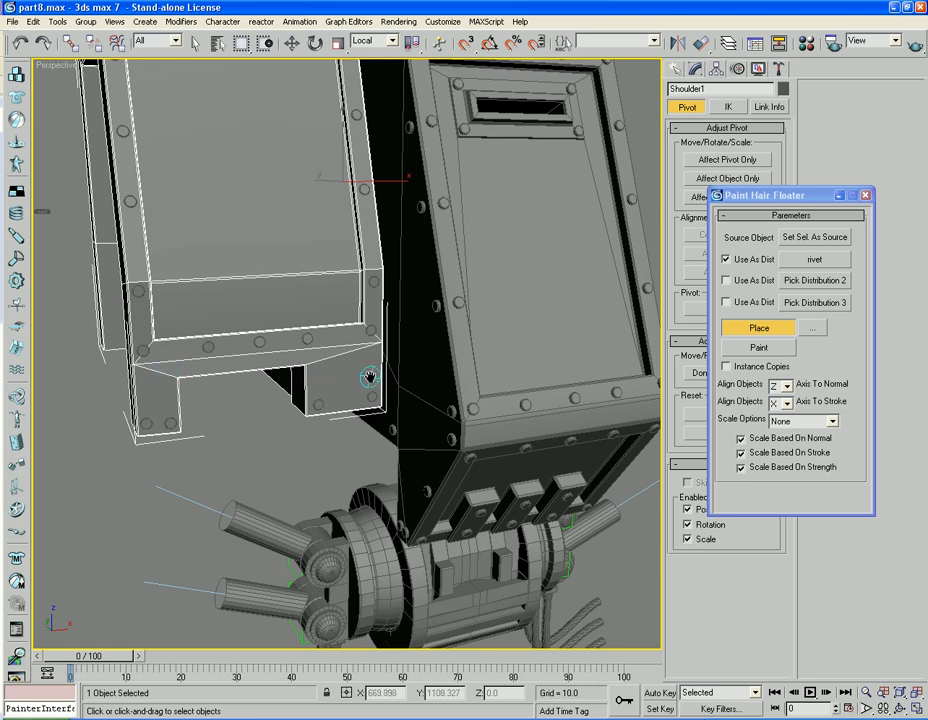
# Place rivets at the side frame's rear upper corner, the middle of its top strip and down its rear leg.
pyautogui.keyDown('alt'); pyautogui.moveTo(355, 367); pyautogui.dragTo(331, 379, button='middle'); pyautogui.keyUp('alt')
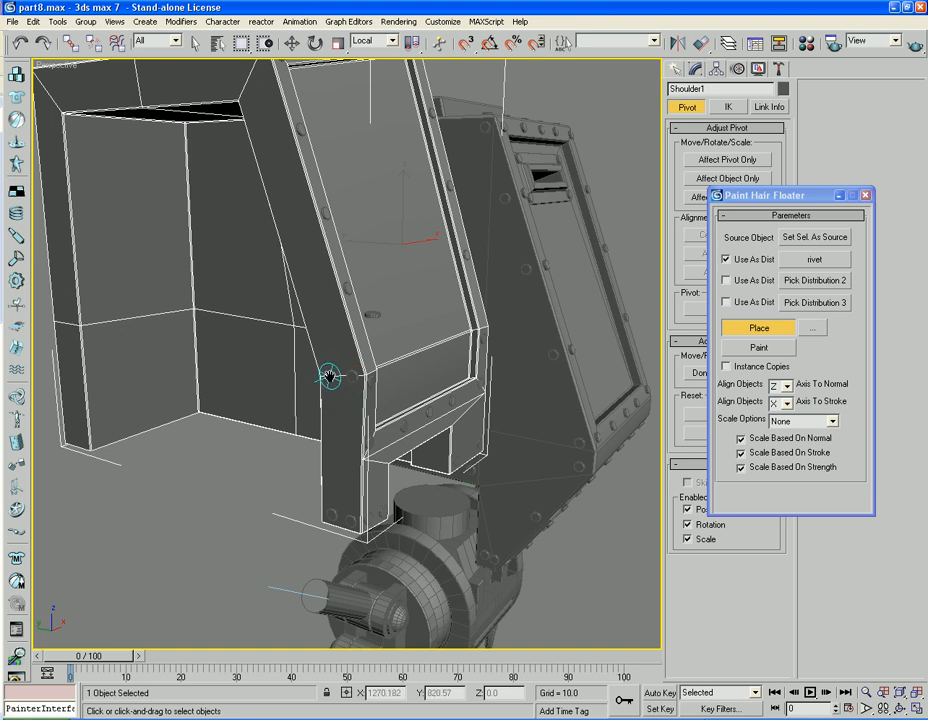
pyautogui.moveTo(246, 141); pyautogui.dragTo(259, 238, button='middle')
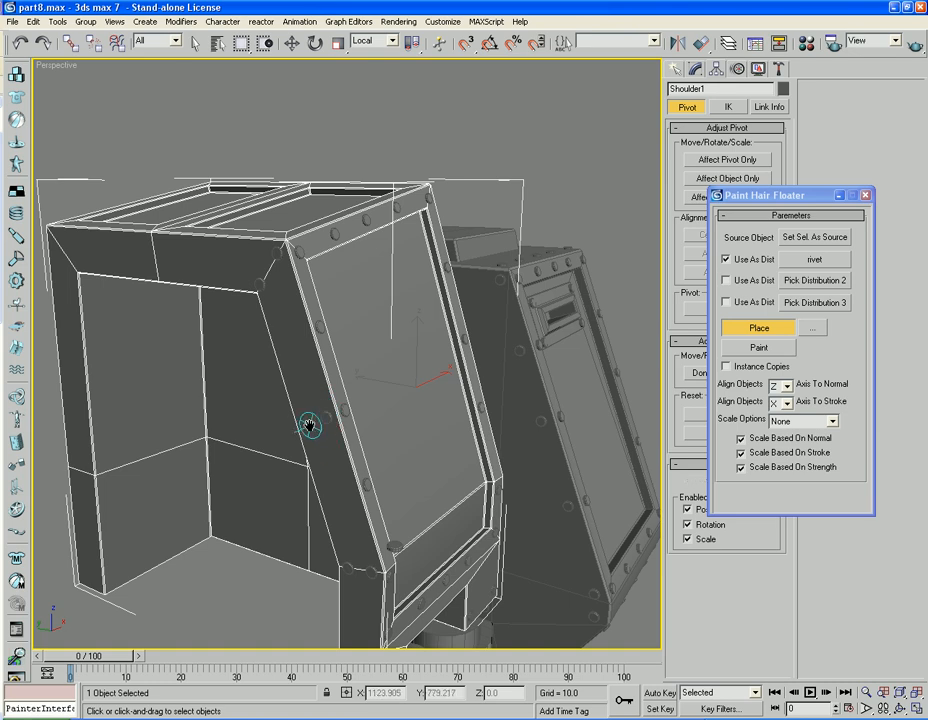
pyautogui.keyDown('alt'); pyautogui.moveTo(273, 414); pyautogui.dragTo(331, 389, button='middle'); pyautogui.keyUp('alt')
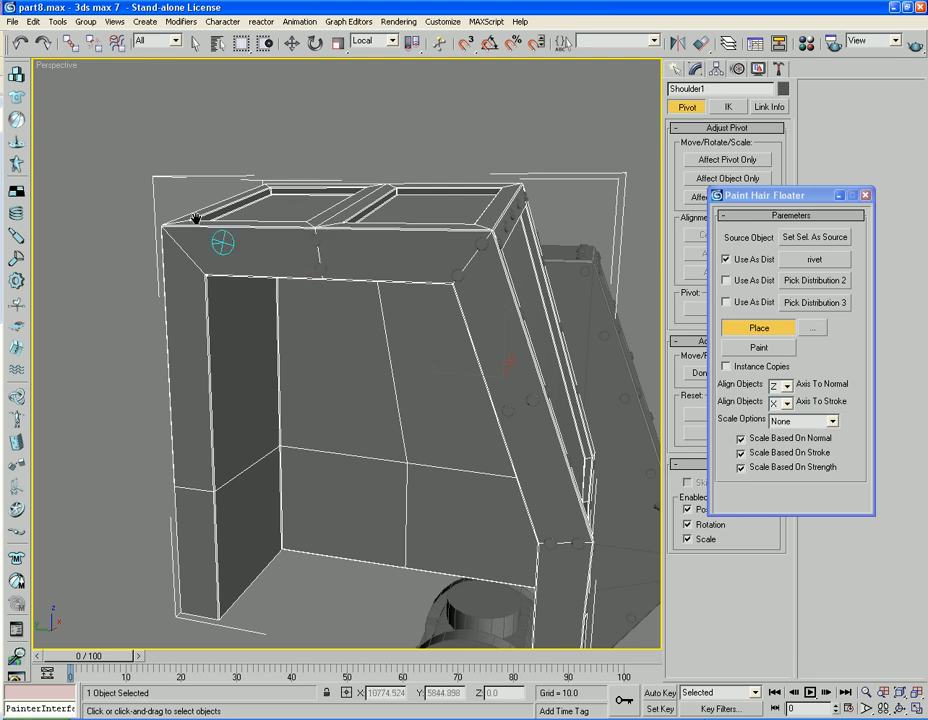
pyautogui.click(173, 237)
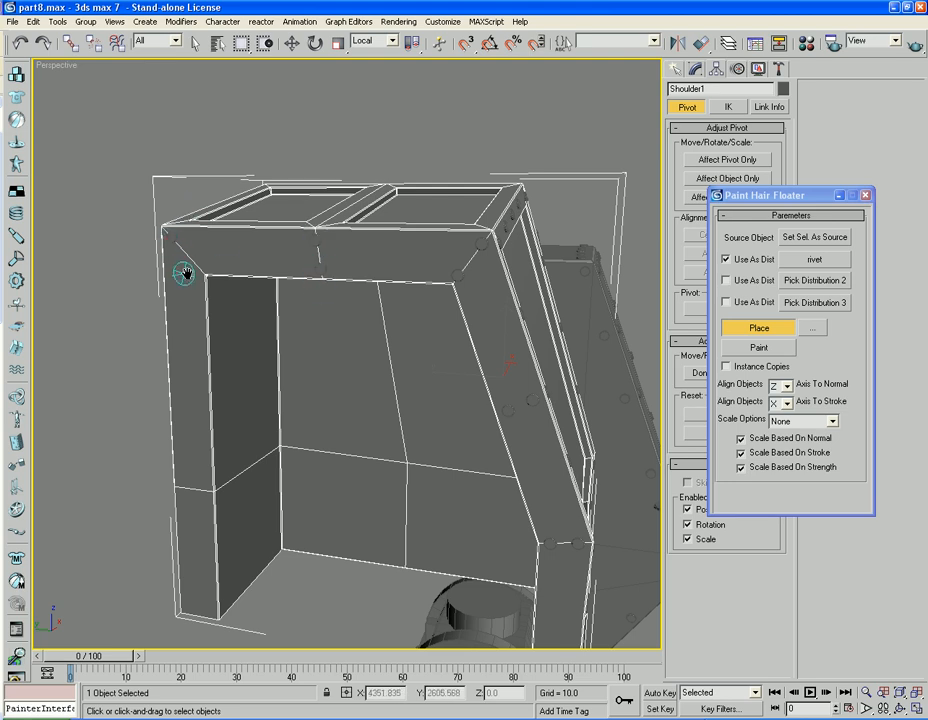
pyautogui.click(198, 267)
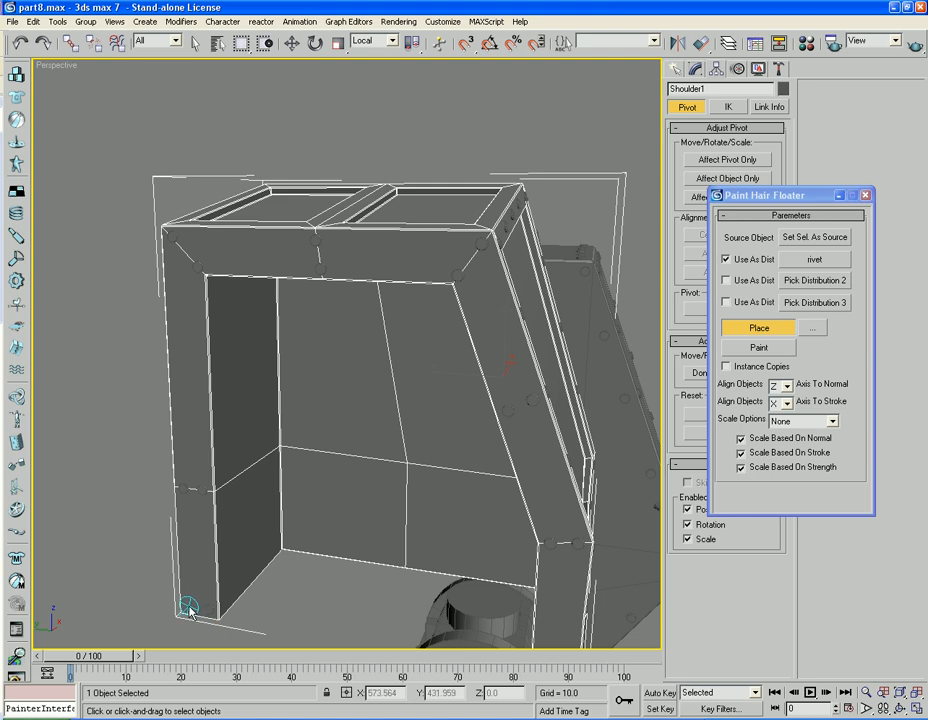
# Place rivets at the four corners of Shoulder1's top frame and at both ends of its crossbar.
pyautogui.keyDown('alt'); pyautogui.moveTo(190, 615); pyautogui.dragTo(213, 622, button='middle'); pyautogui.keyUp('alt')
pyautogui.moveTo(217, 513); pyautogui.dragTo(206, 519, button='middle')
pyautogui.click(303, 506)
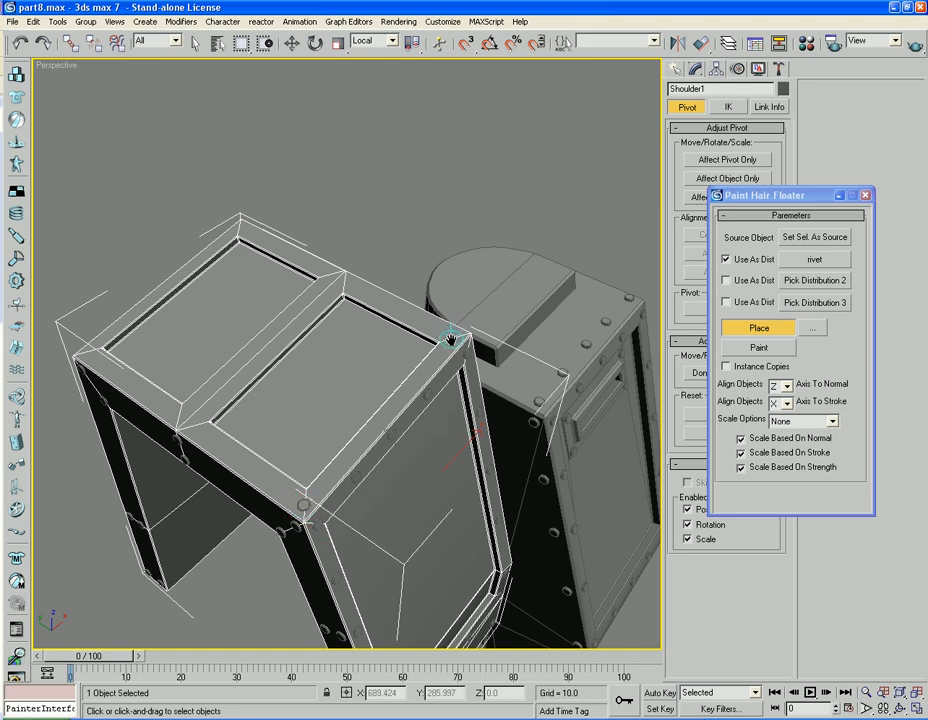
pyautogui.click(240, 226)
pyautogui.click(86, 351)
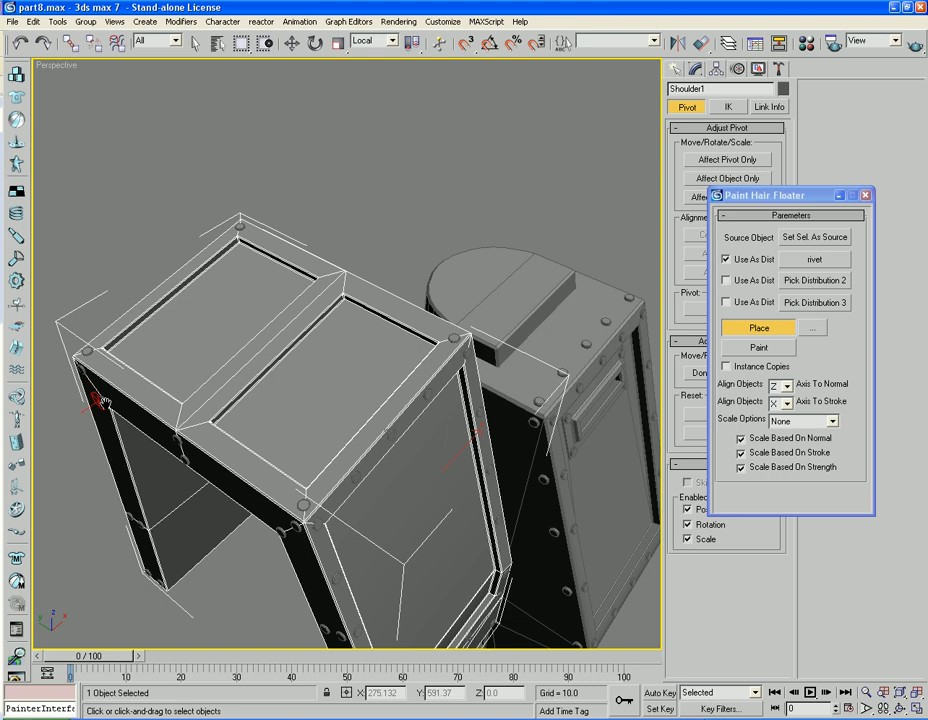
pyautogui.click(185, 421)
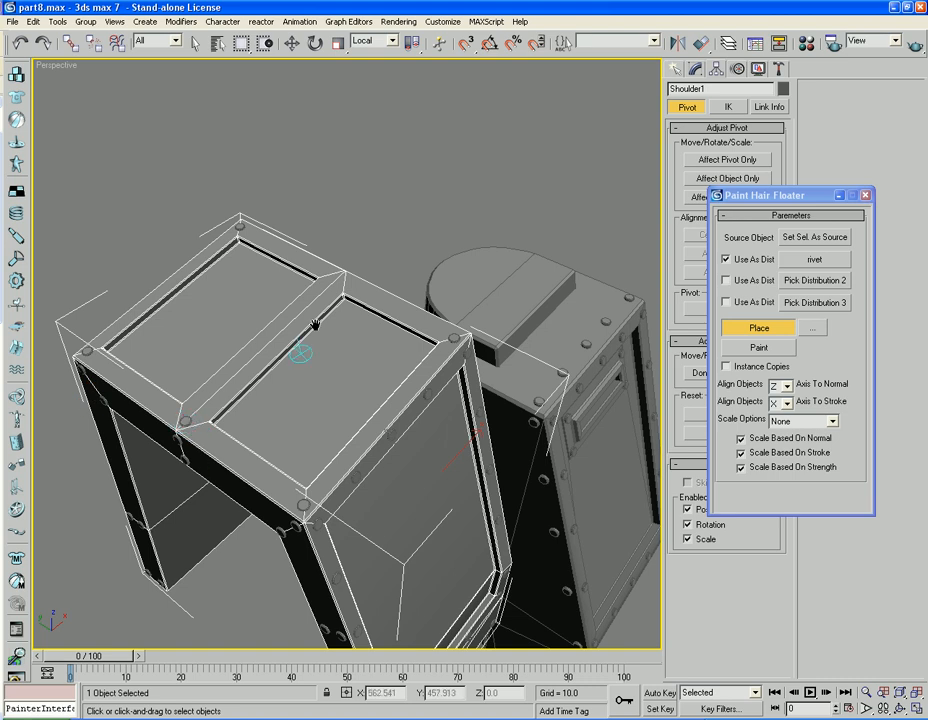
pyautogui.click(335, 278)
# Place one rivet midway between the crossbar and each corner along the top frame's two long side strips.
pyautogui.click(396, 306)
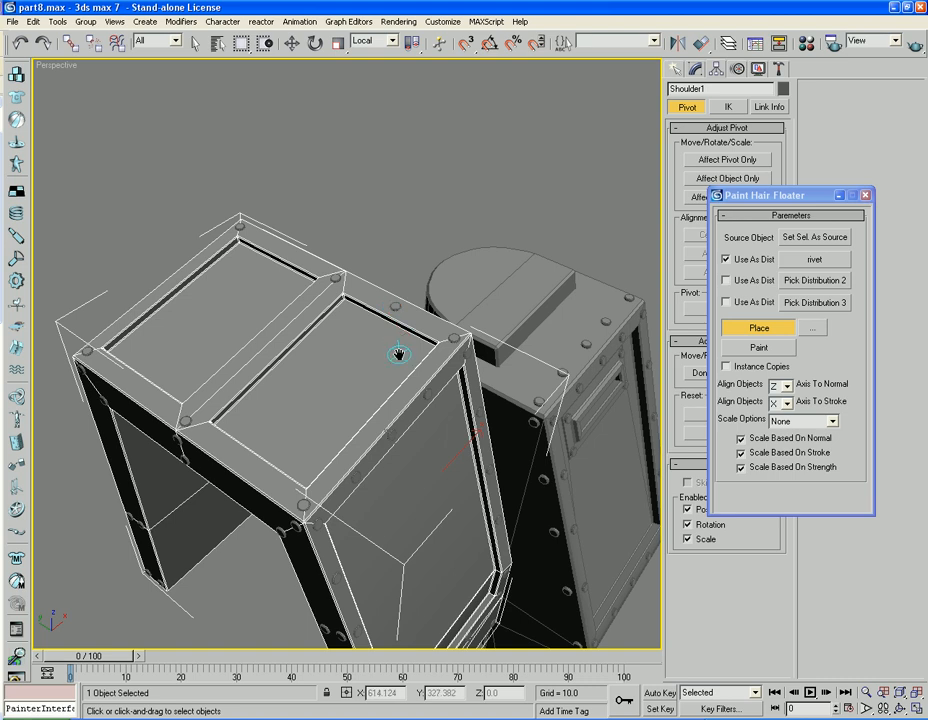
pyautogui.click(244, 462)
pyautogui.click(133, 383)
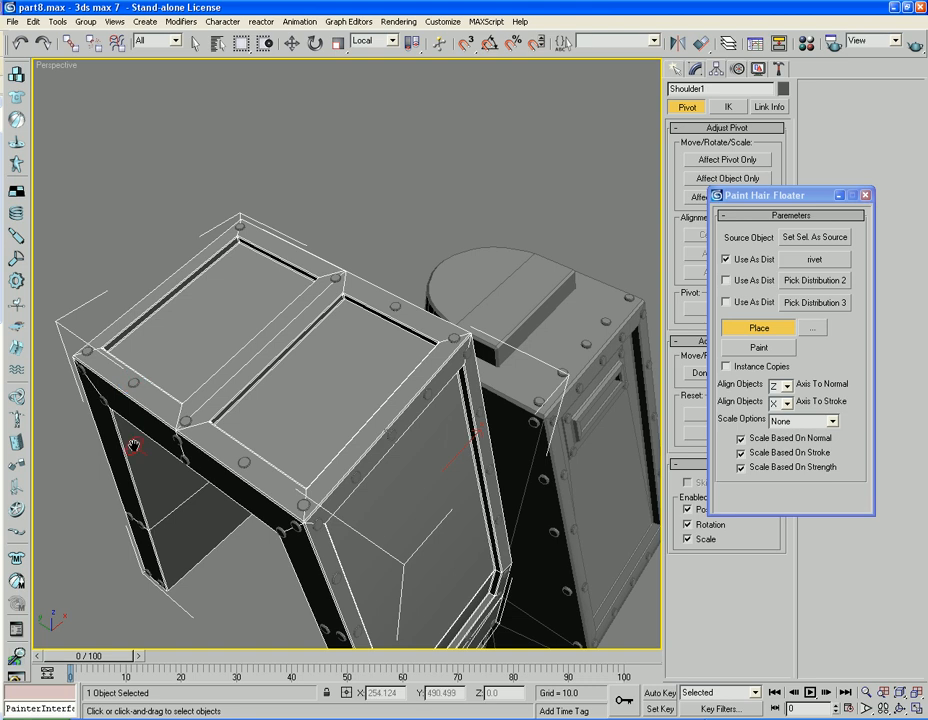
pyautogui.click(287, 251)
# Place evenly spaced rivets along the top frame's front strip and crossbar, and add a rivet to its rear strip.
pyautogui.click(376, 424)
pyautogui.click(414, 384)
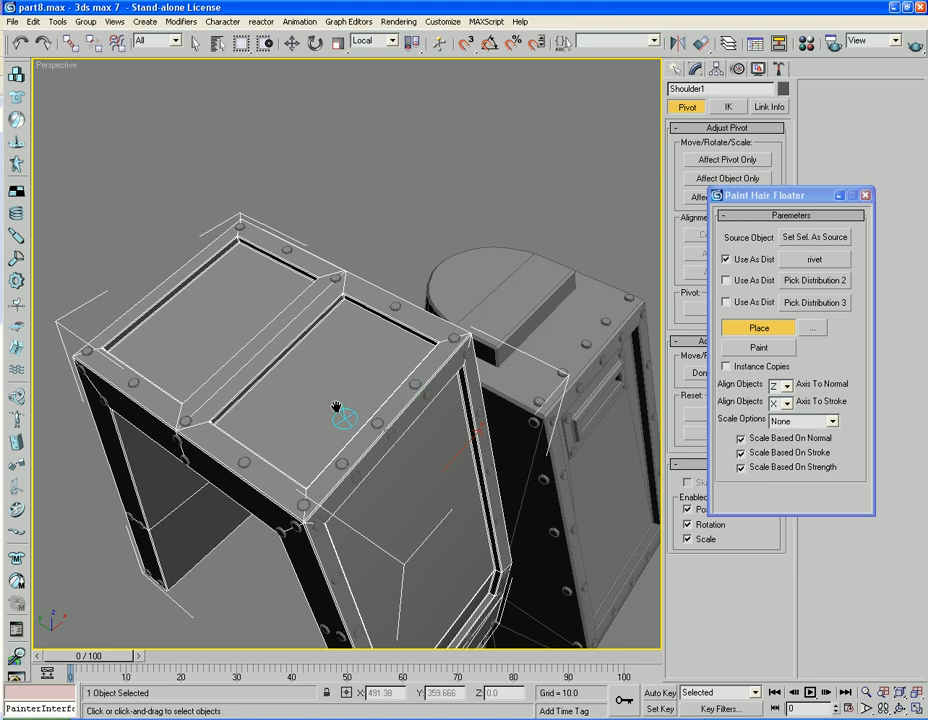
pyautogui.click(260, 348)
pyautogui.click(228, 378)
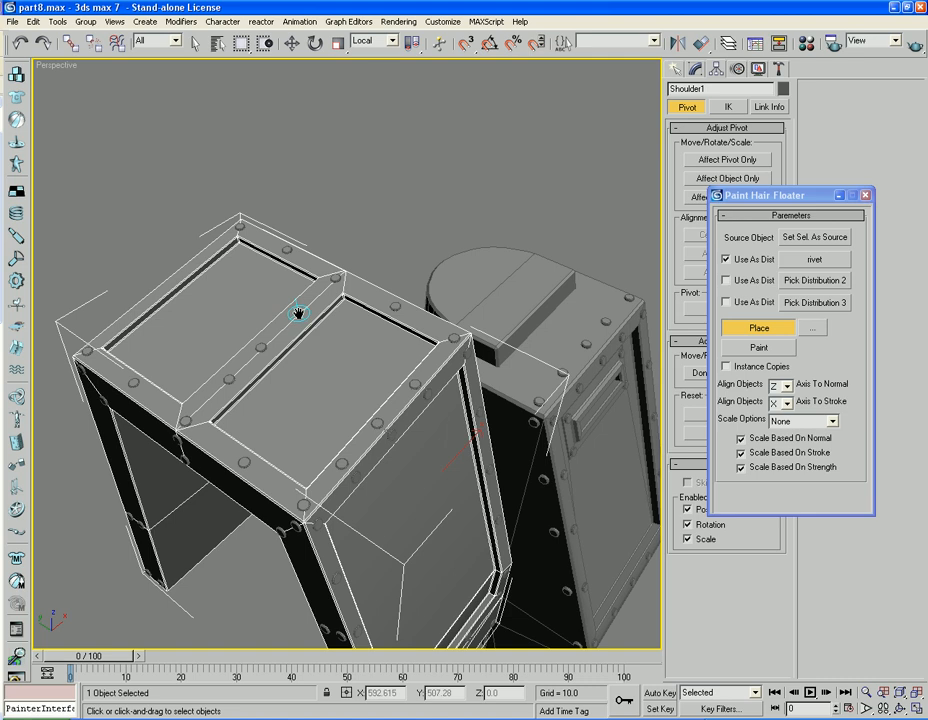
pyautogui.click(298, 311)
pyautogui.click(131, 317)
# Place evenly spaced rivets around all four strips of Shoulder1's rear frame, undo the stray last placement, and end rivet placement.
pyautogui.keyDown('alt'); pyautogui.moveTo(121, 209); pyautogui.dragTo(257, 189, button='middle'); pyautogui.keyUp('alt')
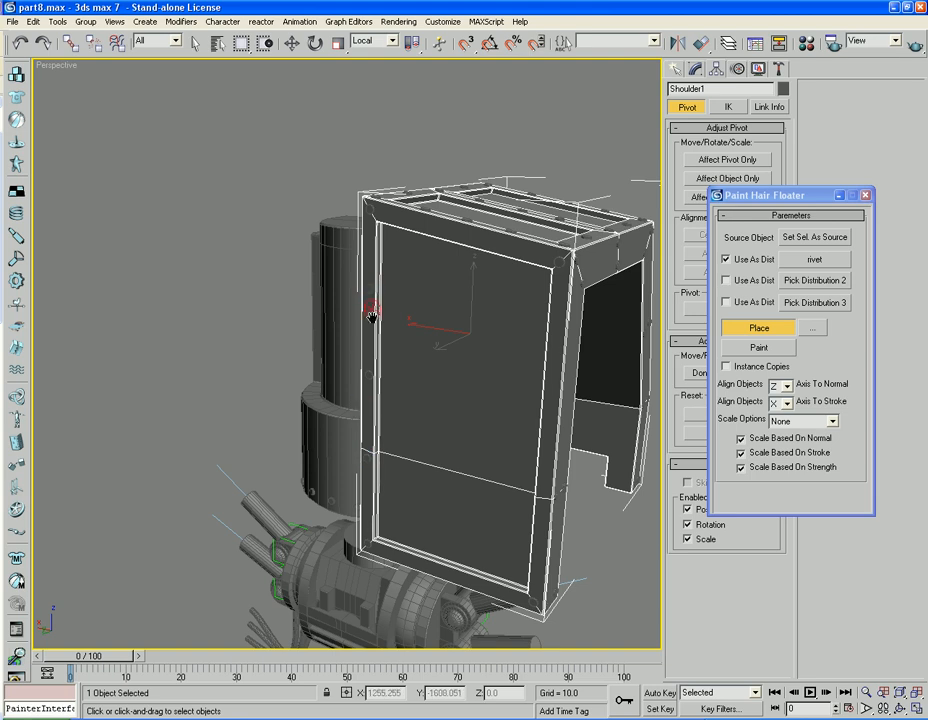
pyautogui.click(457, 234)
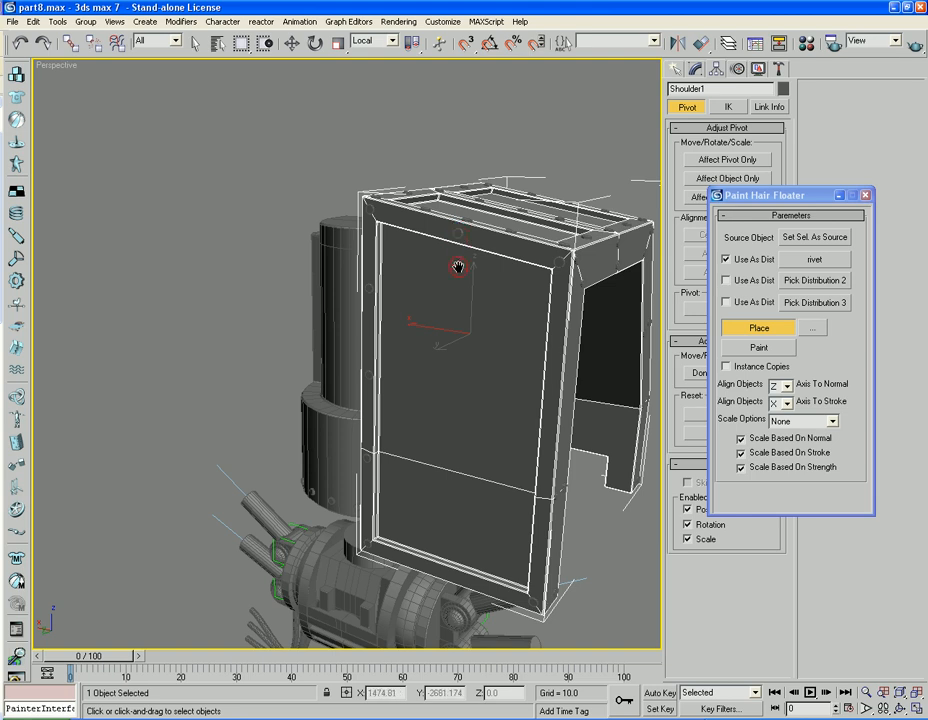
pyautogui.click(413, 219)
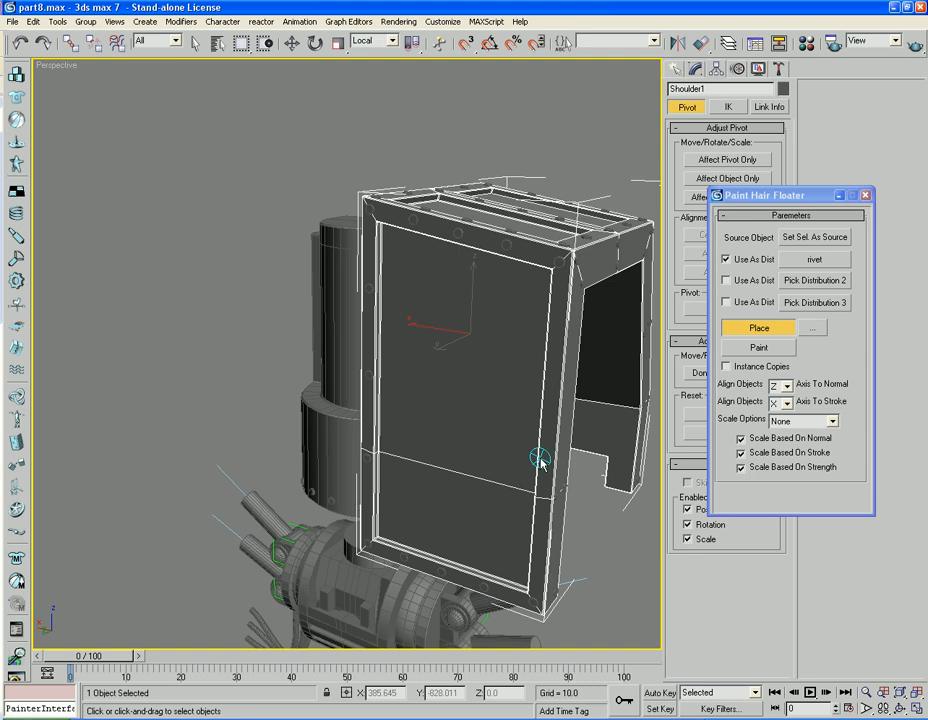
pyautogui.click(549, 430)
pyautogui.click(562, 560)
pyautogui.keyDown('alt'); pyautogui.moveTo(598, 557); pyautogui.dragTo(617, 525, button='middle'); pyautogui.keyUp('alt')
pyautogui.hotkey('ctrl', 'z')
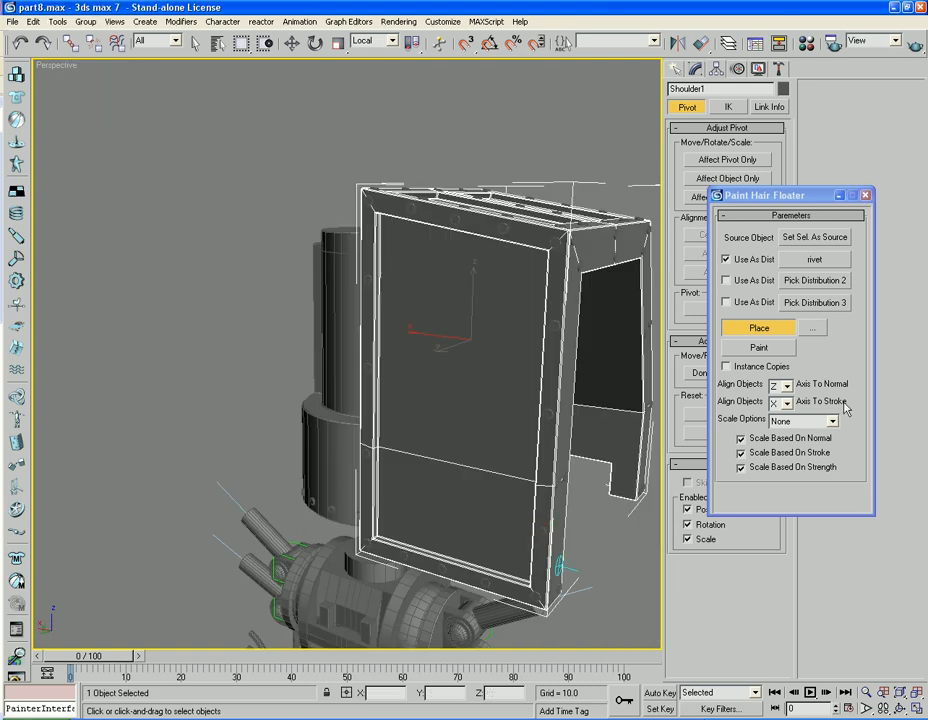
pyautogui.press('w')
pyautogui.click(632, 550)
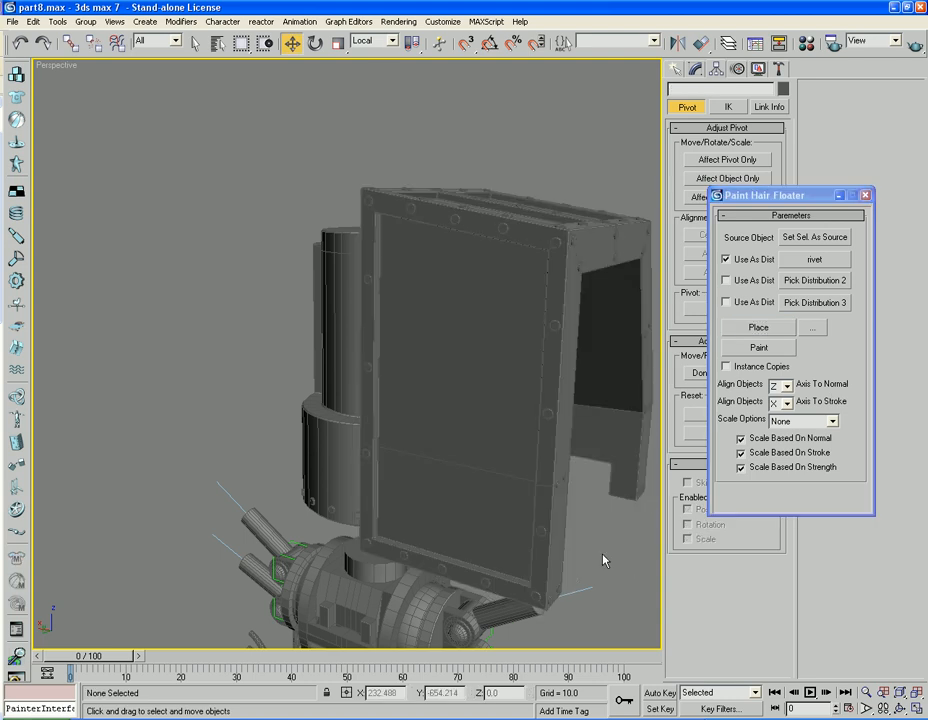
# Delete the original source rivet beside the armour and close the Paint Hair Floater window.
pyautogui.moveTo(603, 555); pyautogui.dragTo(209, 417, button='middle')
pyautogui.scroll(-4, 568, 532)
pyautogui.click(181, 385)
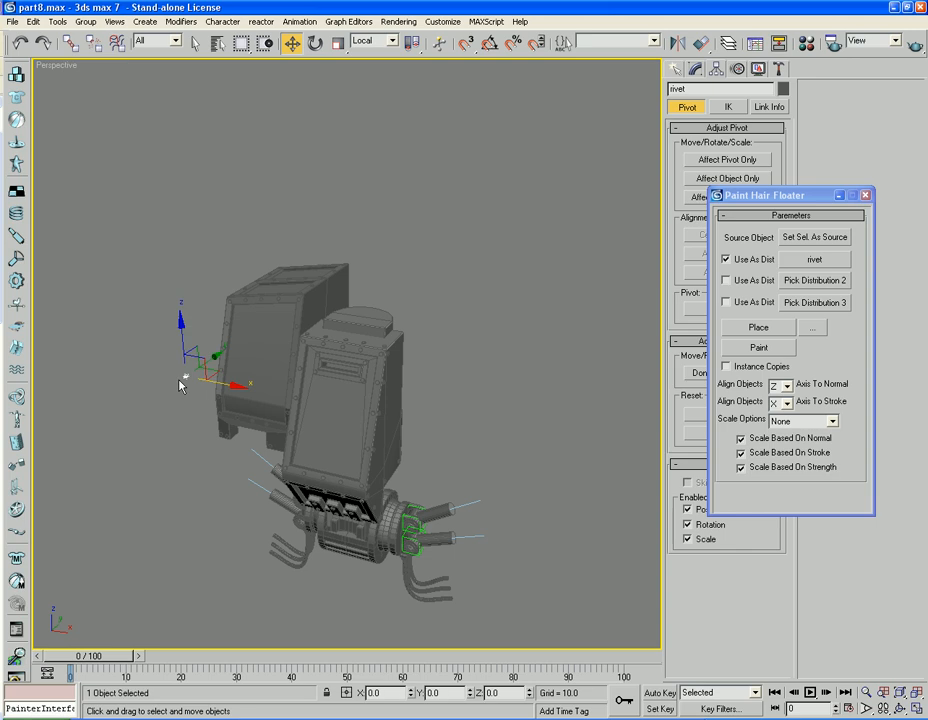
pyautogui.click(181, 385)
pyautogui.click(251, 364)
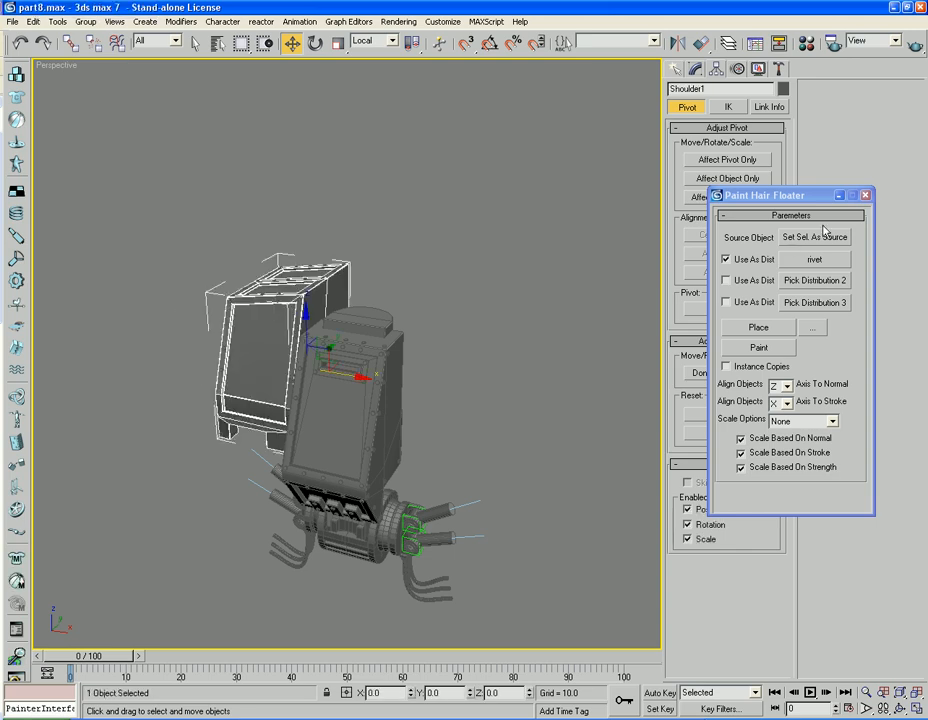
pyautogui.click(866, 196)
# Attach all placed rivets, rivet01 through rivet73, to the Shoulder1 editable poly.
pyautogui.moveTo(590, 235); pyautogui.dragTo(648, 189, button='middle')
pyautogui.scroll(3, 547, 249)
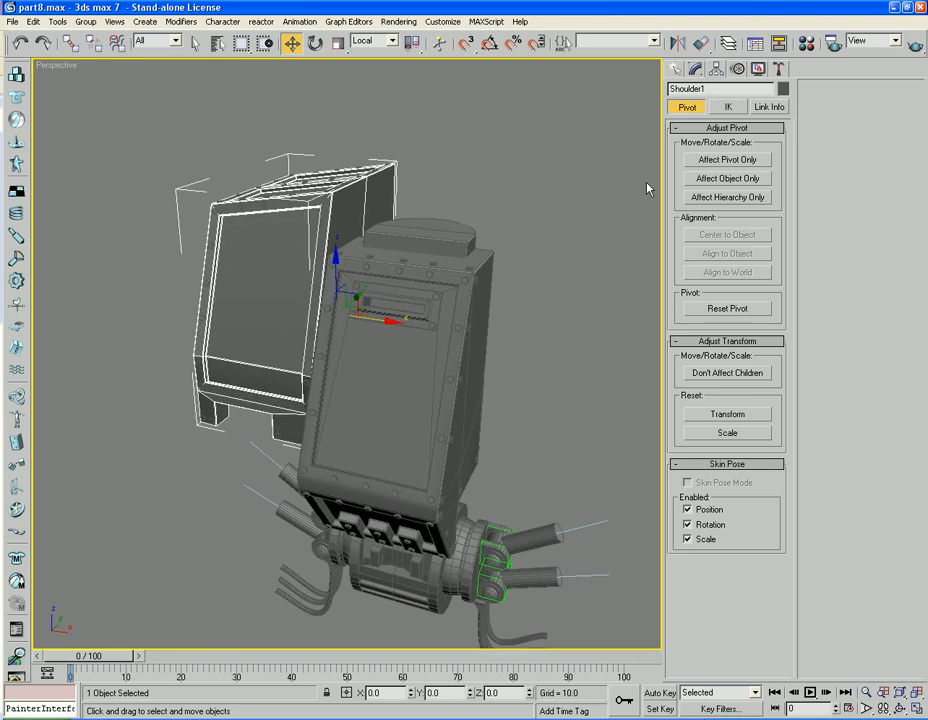
pyautogui.click(696, 68)
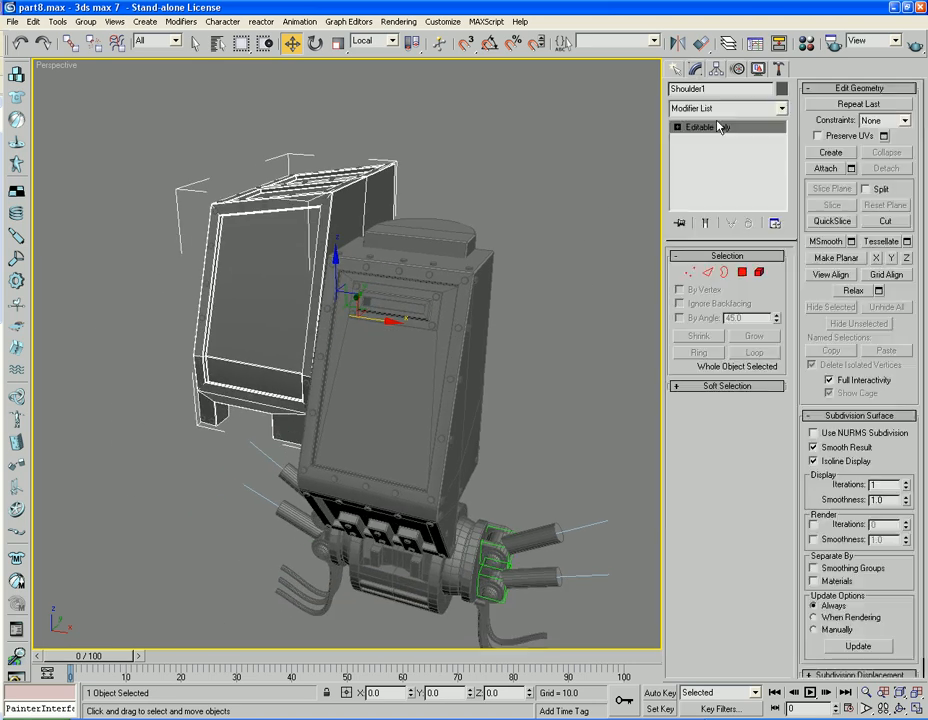
pyautogui.click(851, 168)
pyautogui.moveTo(478, 290); pyautogui.dragTo(499, 362)
pyautogui.scroll(10, 437, 309)
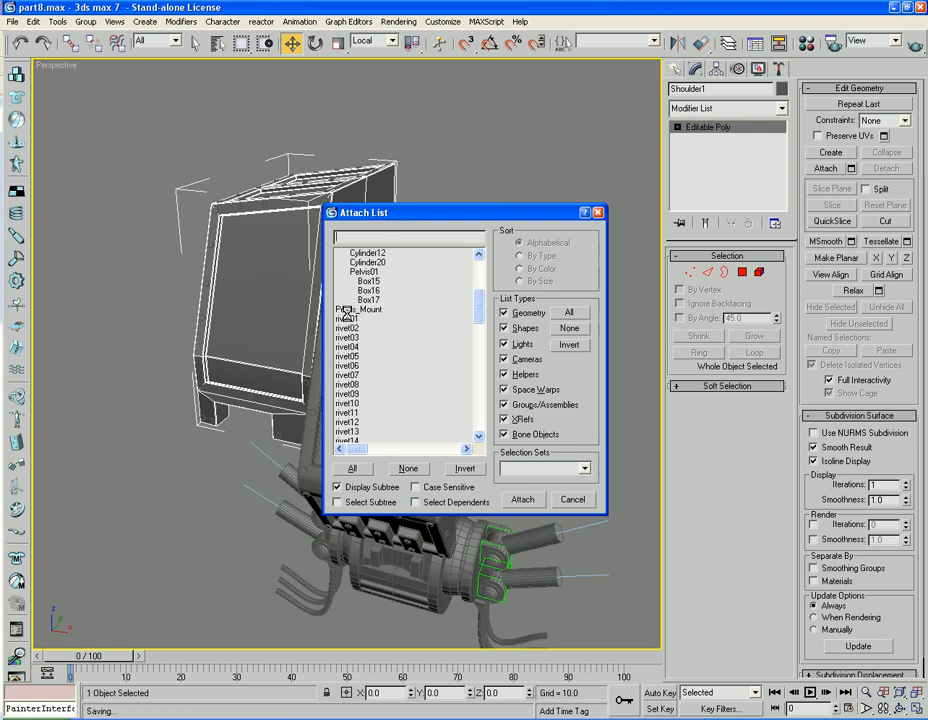
pyautogui.moveTo(345, 317); pyautogui.dragTo(358, 450)
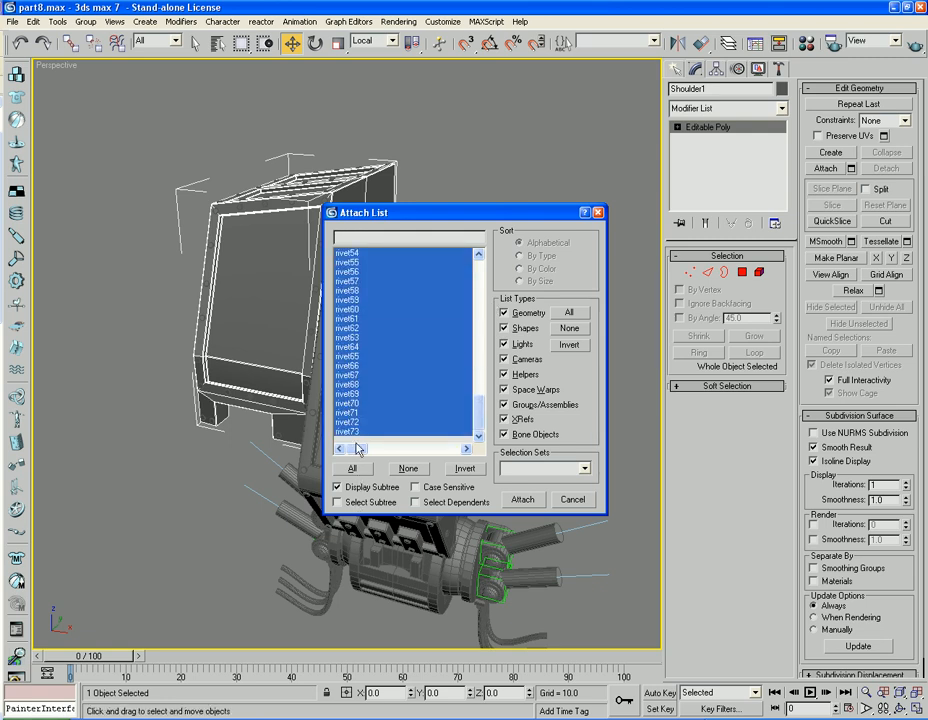
pyautogui.click(522, 502)
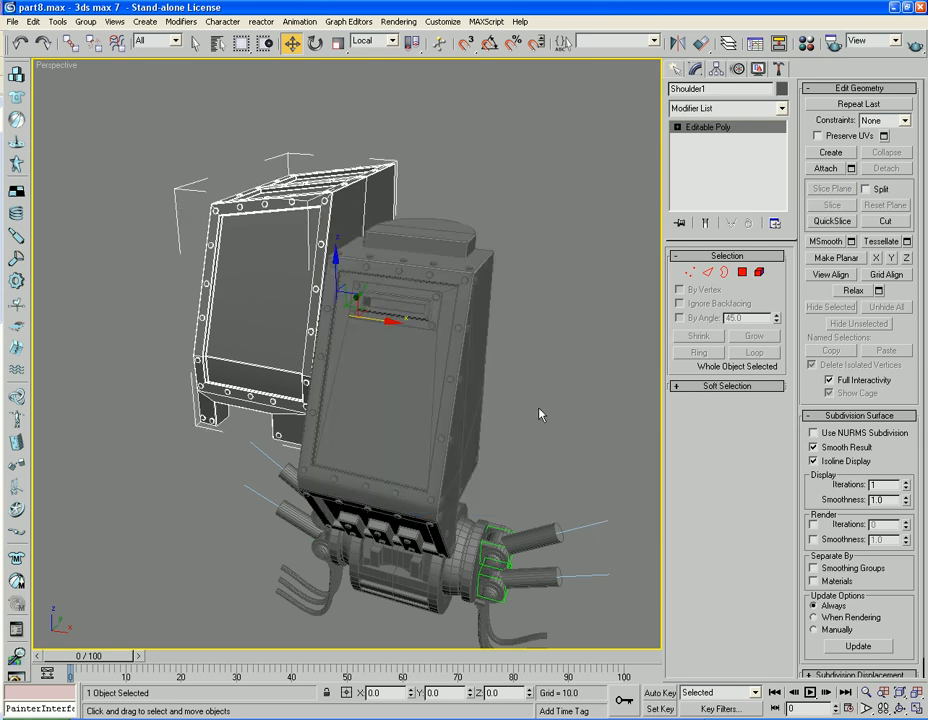
# Turn off the edged-faces display and show the whole model in the Front view.
pyautogui.click(539, 297)
pyautogui.press('F4')
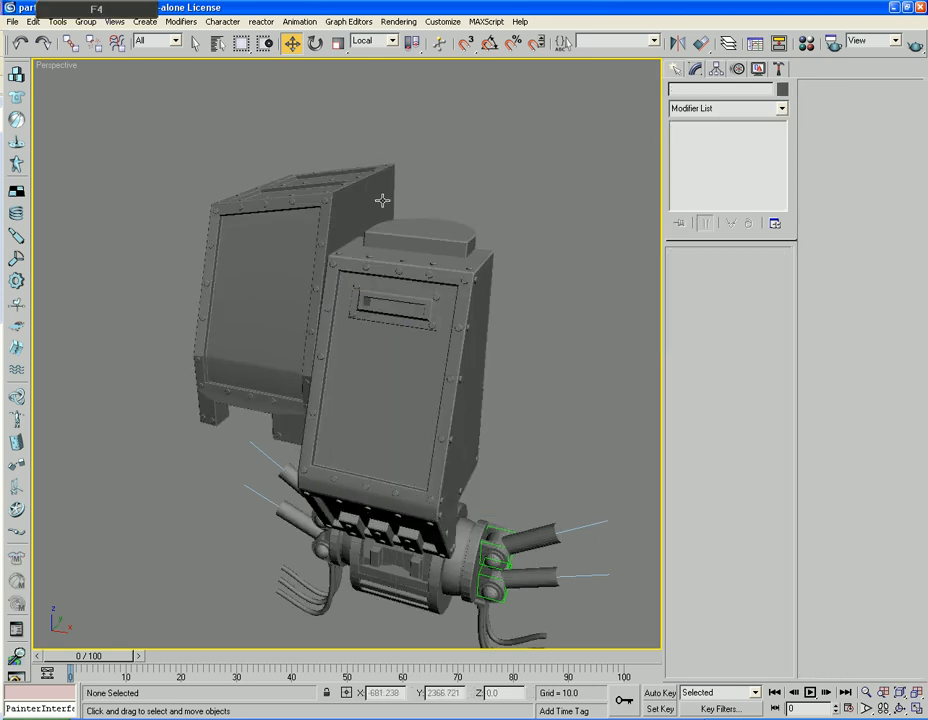
pyautogui.press('f')
pyautogui.press('z')
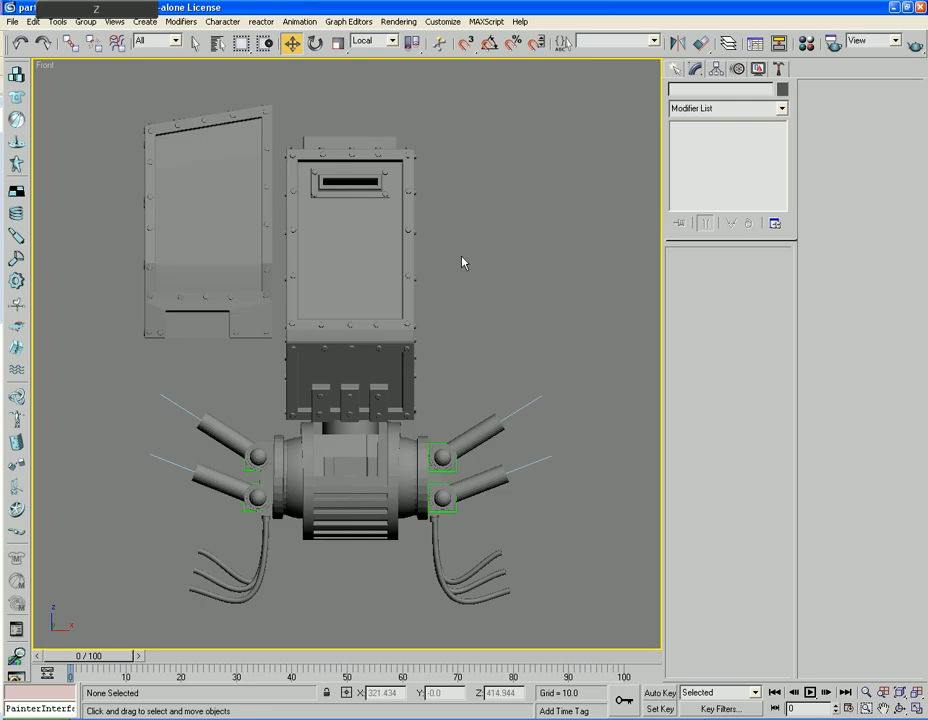
# Mirror Shoulder1 as a copy along its local X axis and move the copy about 134 units to the torso's opposite side.
pyautogui.click(264, 225)
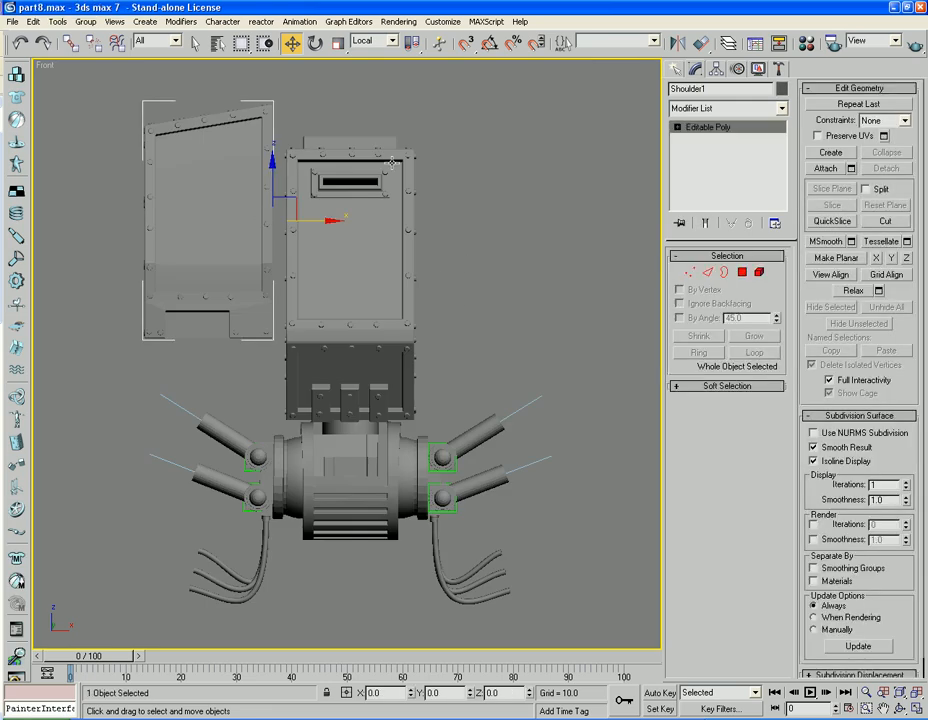
pyautogui.click(678, 44)
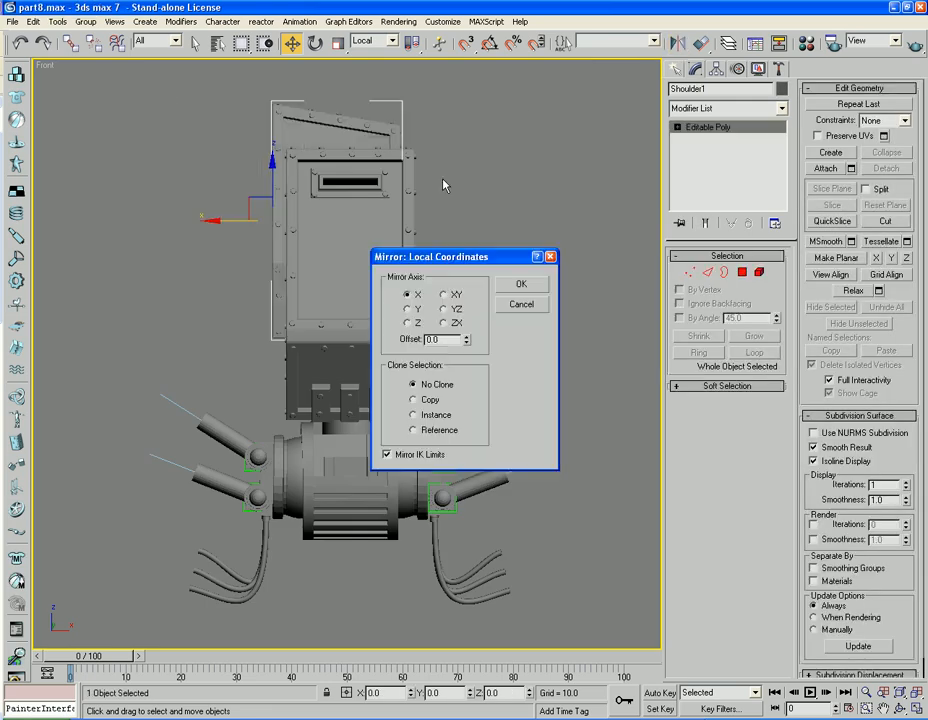
pyautogui.click(414, 400)
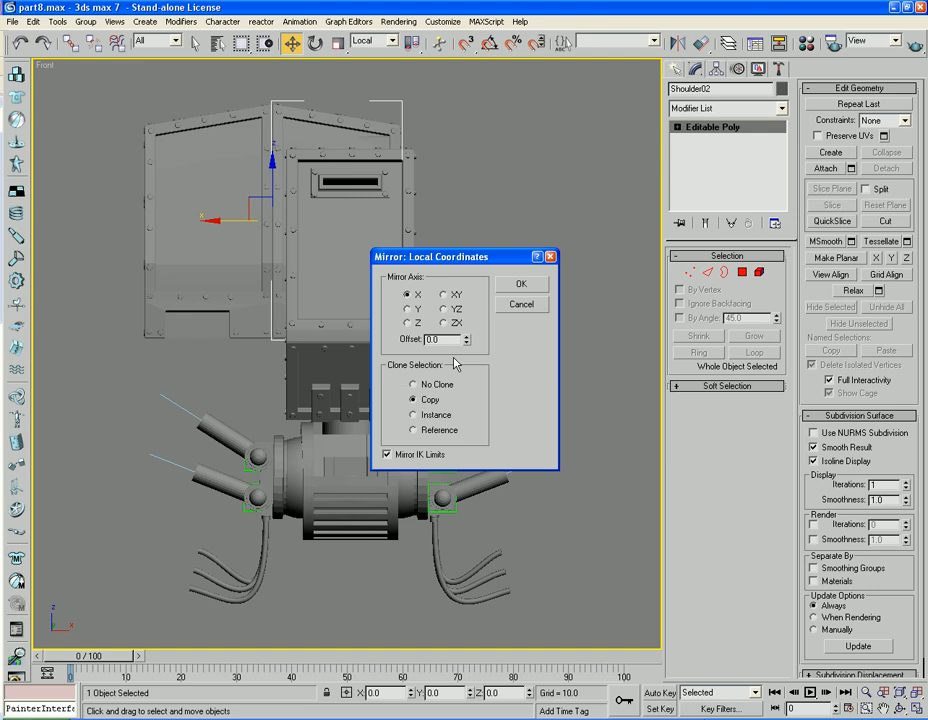
pyautogui.click(519, 286)
pyautogui.moveTo(220, 227); pyautogui.dragTo(379, 288)
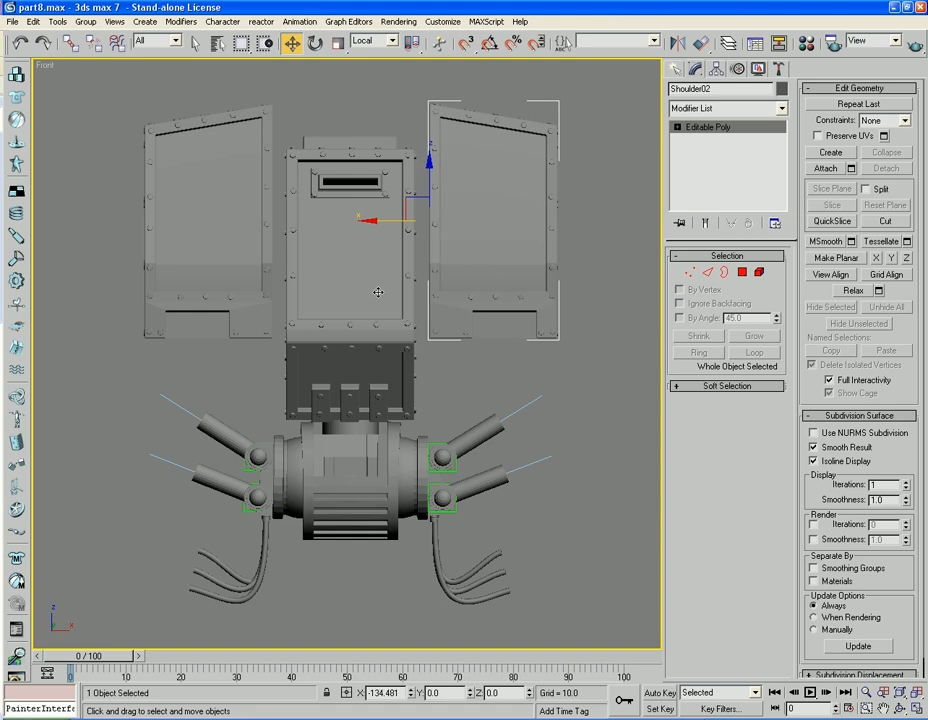
pyautogui.click(613, 240)
# Select both shoulder pieces in the Perspective view and apply Reset XForm to them.
pyautogui.press('p')
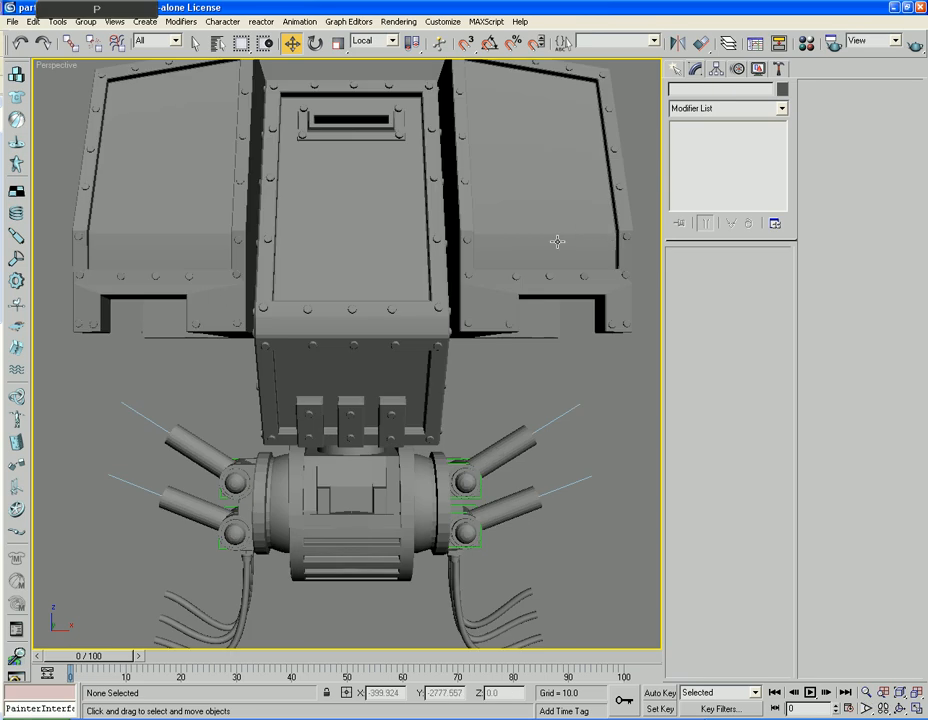
pyautogui.press('z')
pyautogui.keyDown('alt'); pyautogui.moveTo(424, 266); pyautogui.dragTo(471, 317, button='middle'); pyautogui.keyUp('alt')
pyautogui.click(428, 240)
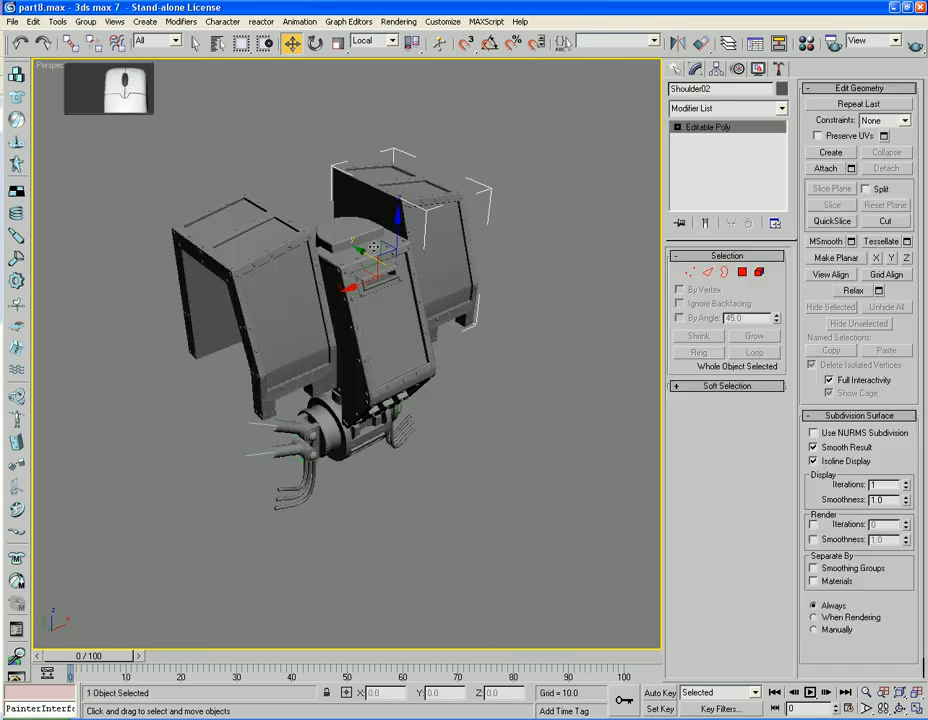
pyautogui.keyDown('ctrl'); pyautogui.click(300, 270); pyautogui.keyUp('ctrl')
pyautogui.click(779, 68)
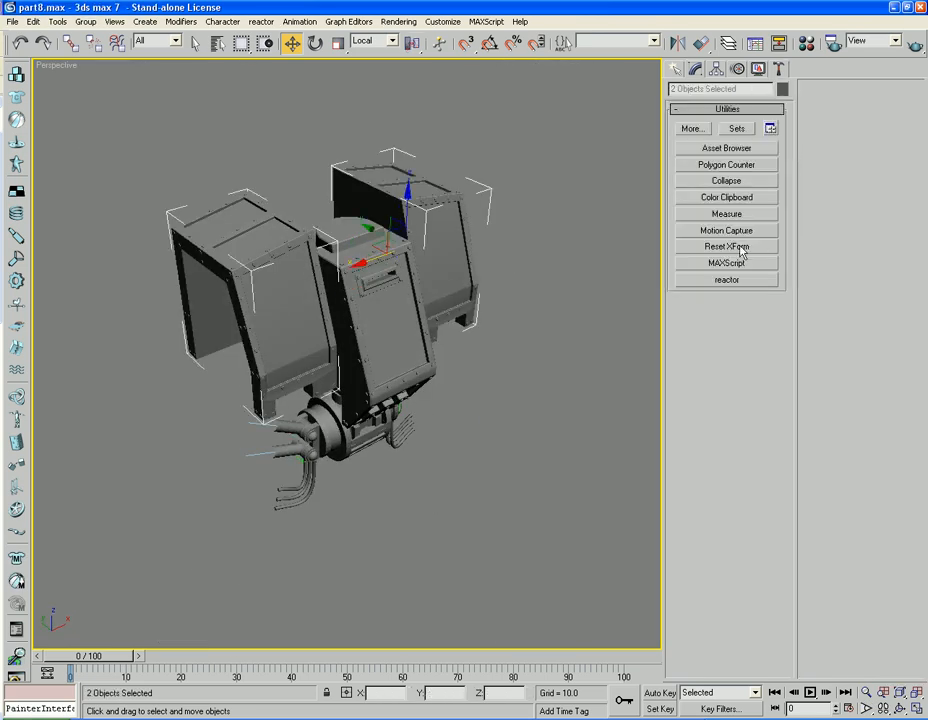
pyautogui.click(728, 246)
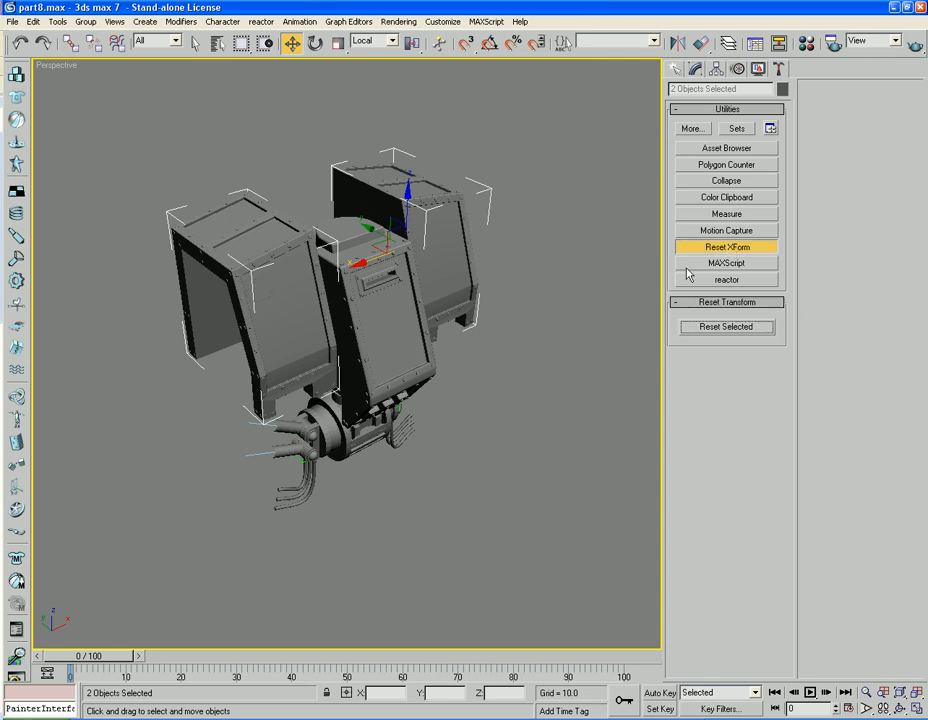
pyautogui.click(714, 327)
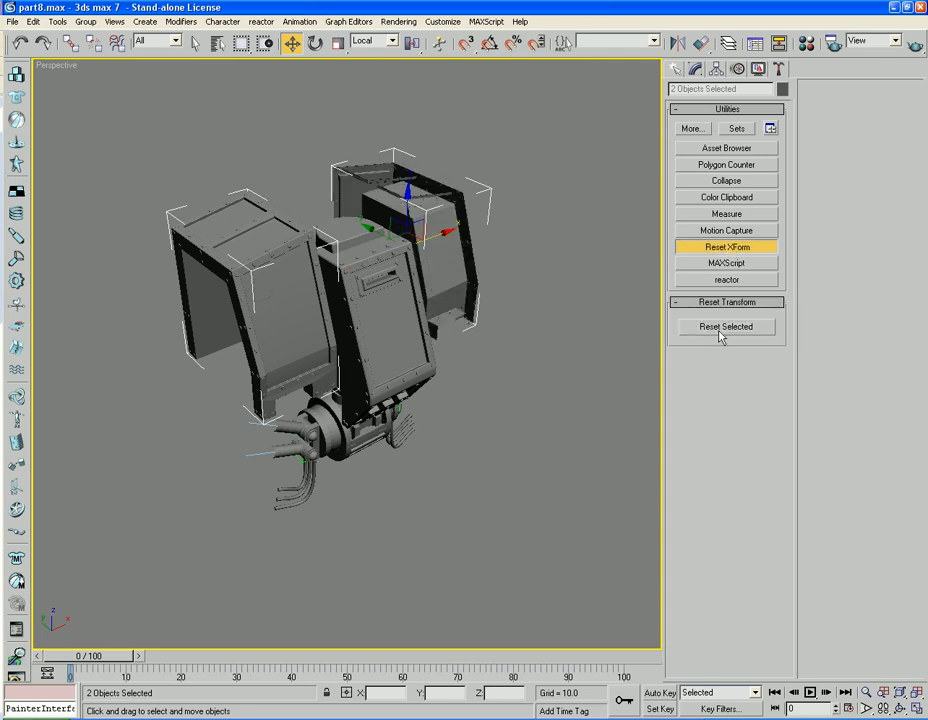
# Convert both selected shoulder pieces to Editable Poly.
pyautogui.rightClick(474, 256)
pyautogui.moveTo(500, 367)
pyautogui.click(605, 380)
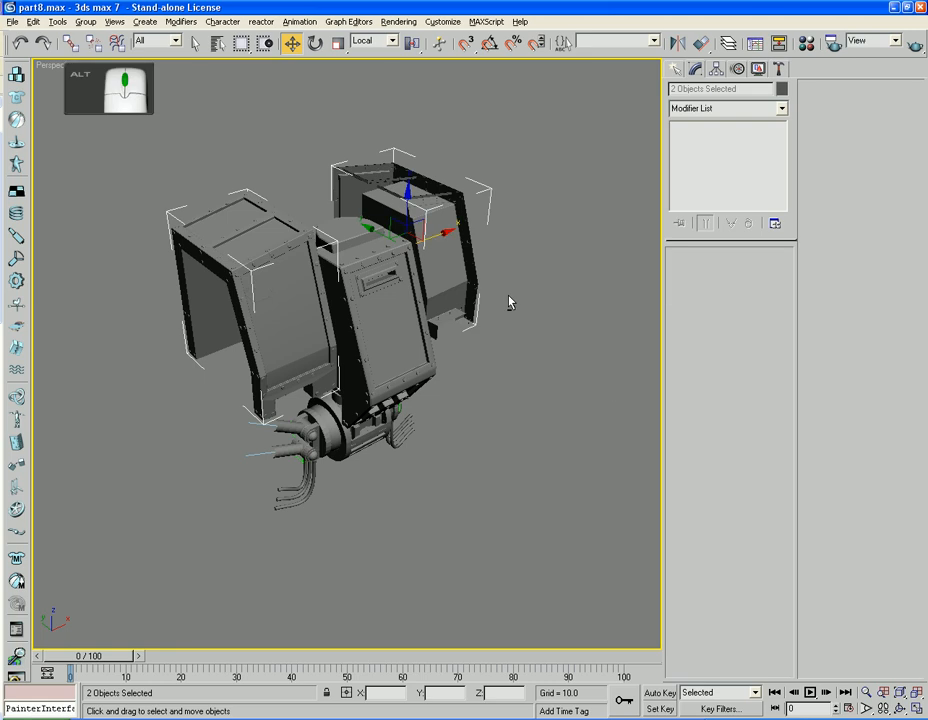
# Flip the normals of all elements of the mirrored Shoulder02 piece, leave element editing, and deselect it.
pyautogui.keyDown('alt'); pyautogui.moveTo(508, 302); pyautogui.dragTo(452, 264, button='middle'); pyautogui.keyUp('alt')
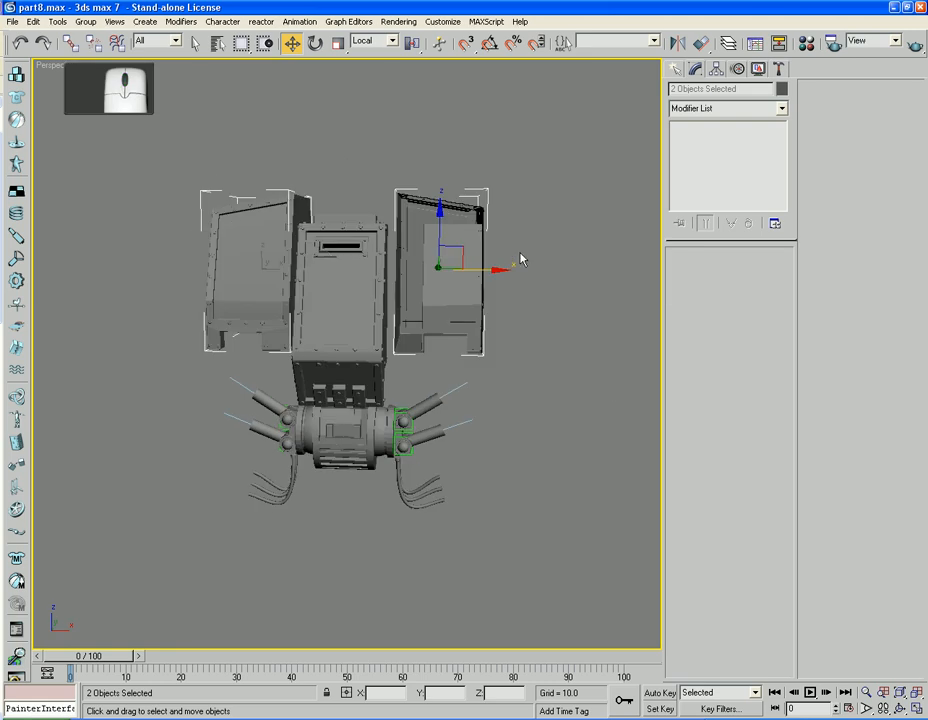
pyautogui.moveTo(520, 259); pyautogui.dragTo(491, 250, button='middle')
pyautogui.scroll(5, 491, 250)
pyautogui.moveTo(493, 190); pyautogui.dragTo(441, 269, button='middle')
pyautogui.scroll(-3, 457, 197)
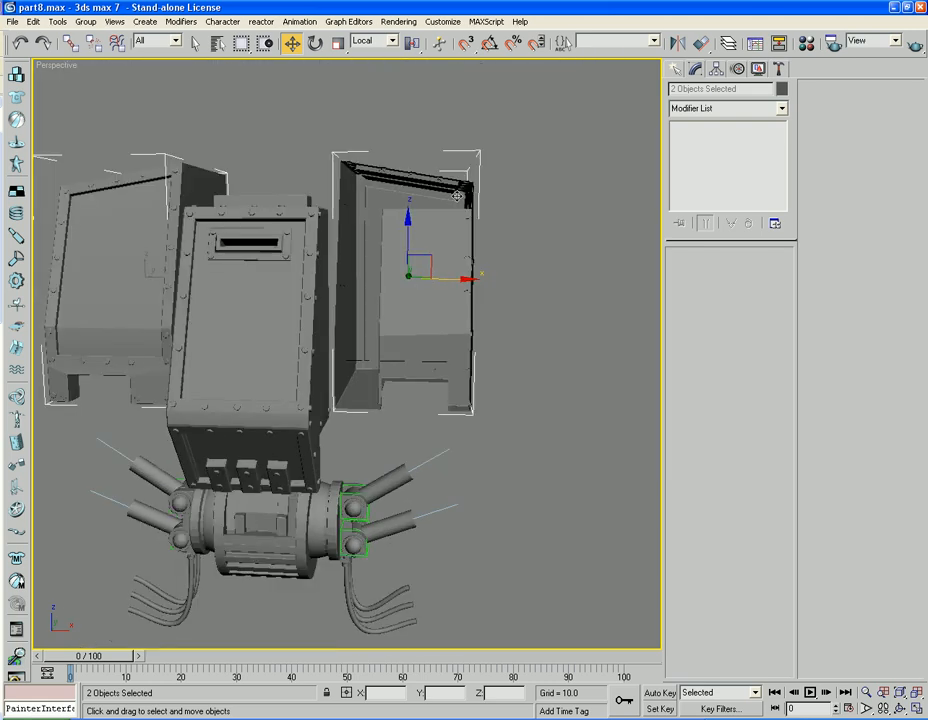
pyautogui.click(524, 145)
pyautogui.click(345, 185)
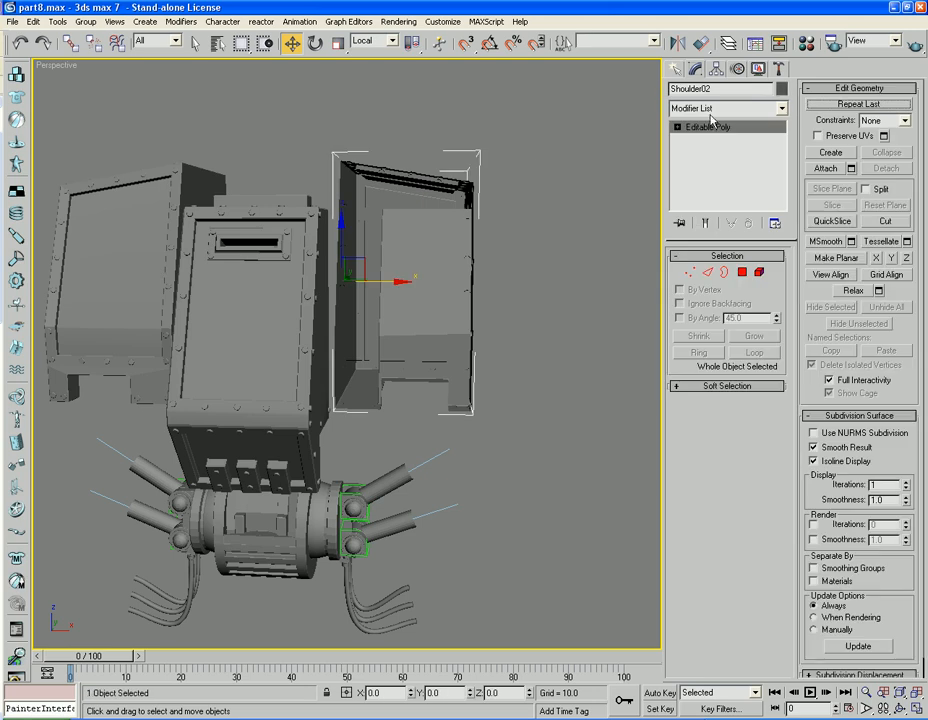
pyautogui.click(758, 274)
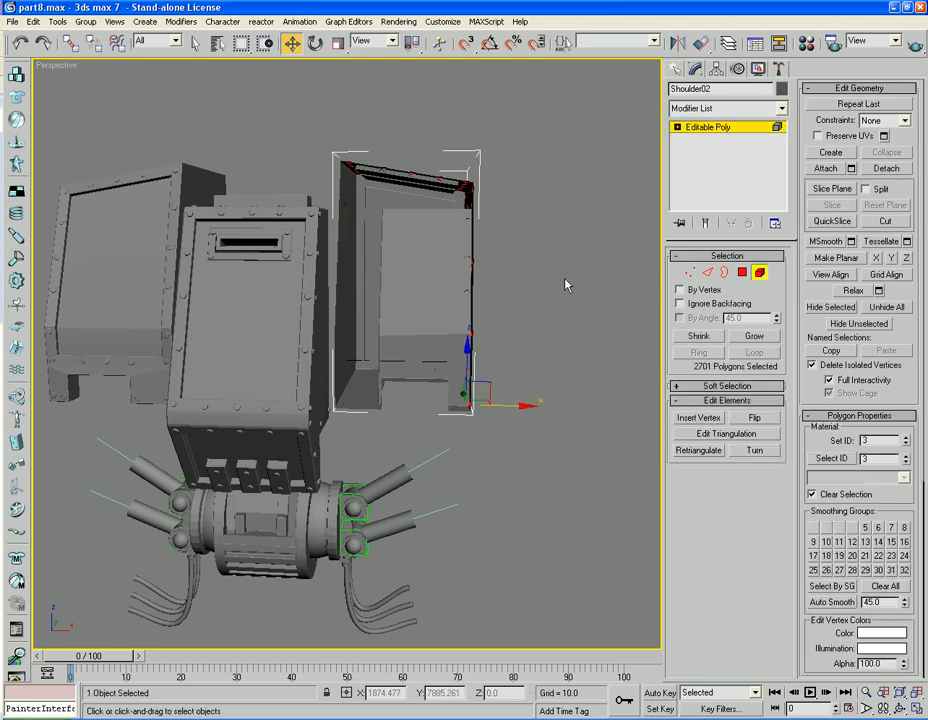
pyautogui.hotkey('ctrl', 'a')
pyautogui.click(756, 418)
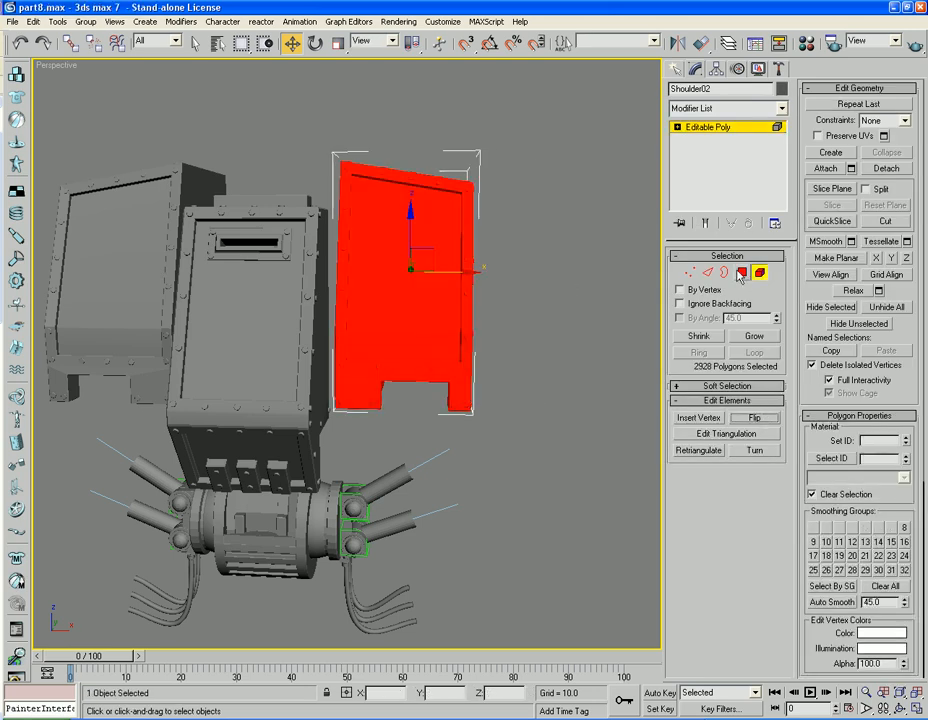
pyautogui.click(758, 274)
pyautogui.click(559, 331)
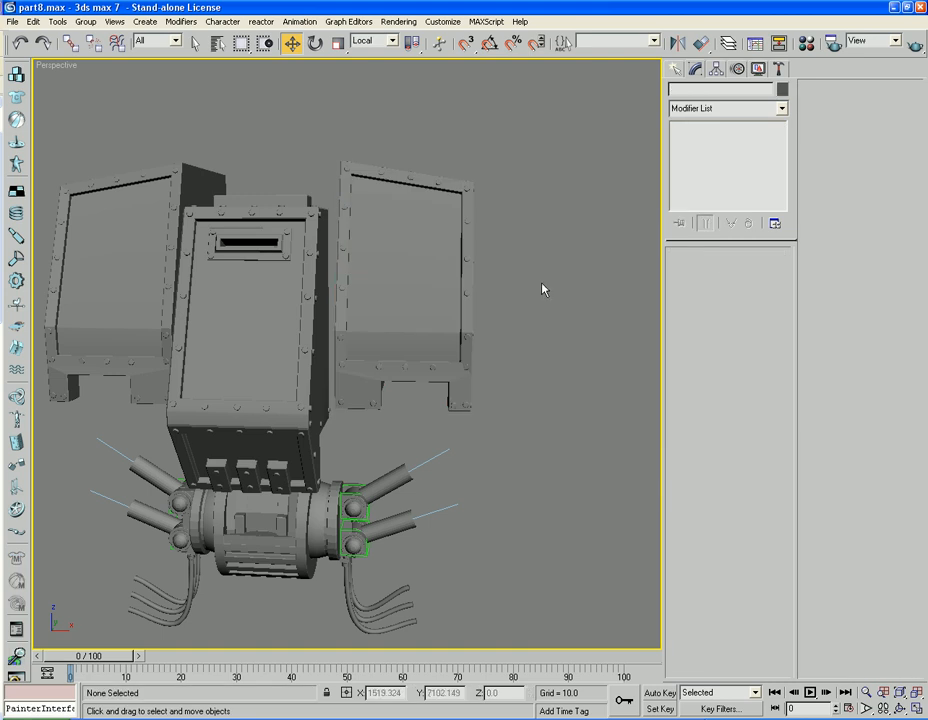
# Unhide all hidden objects in the scene to bring back the robot's legs and feet.
pyautogui.scroll(-5, 518, 291)
pyautogui.keyDown('alt'); pyautogui.moveTo(518, 291); pyautogui.dragTo(582, 290, button='middle'); pyautogui.keyUp('alt')
pyautogui.rightClick(582, 312)
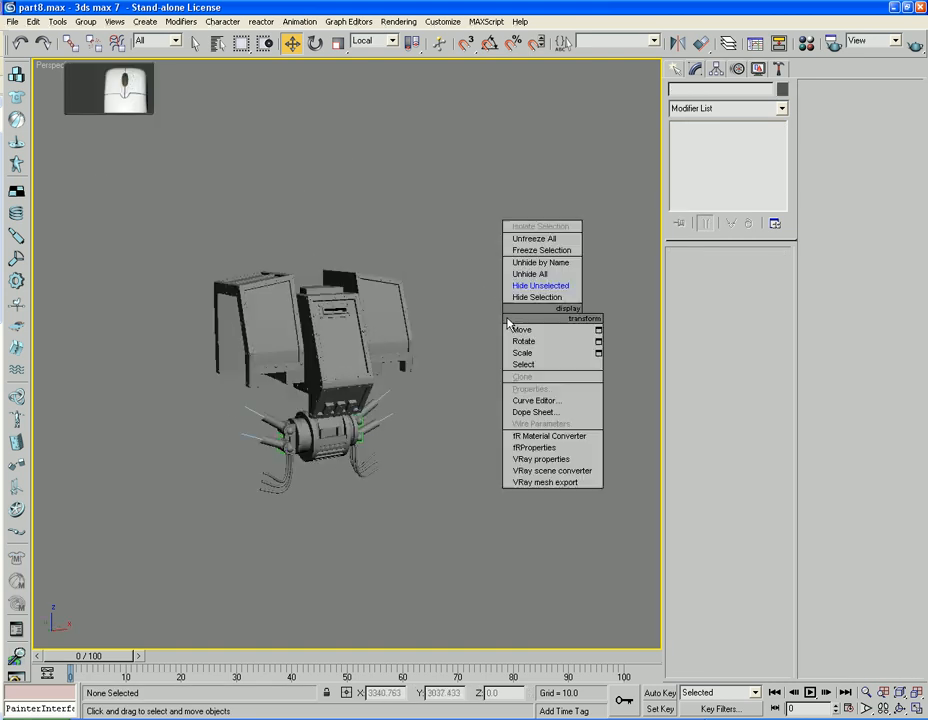
pyautogui.click(529, 274)
# Select all the robot's parts, assign the 01 - Default material to them, close the Material Editor, and clear the selection.
pyautogui.keyDown('alt'); pyautogui.moveTo(482, 361); pyautogui.dragTo(493, 282, button='middle'); pyautogui.keyUp('alt')
pyautogui.moveTo(492, 254); pyautogui.dragTo(110, 570)
pyautogui.press('m')
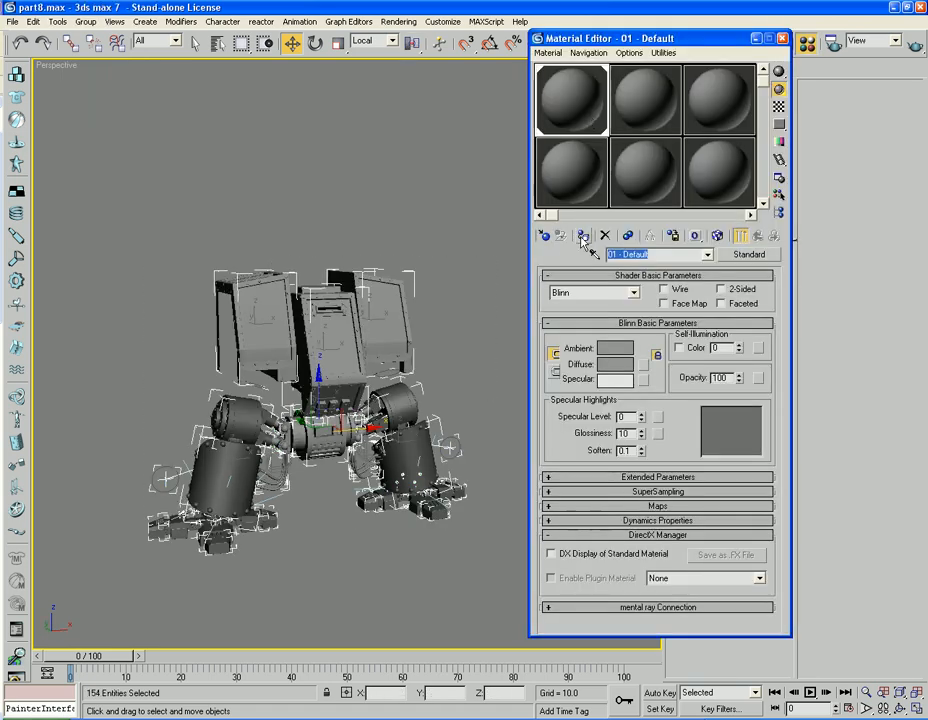
pyautogui.click(782, 38)
pyautogui.click(454, 373)
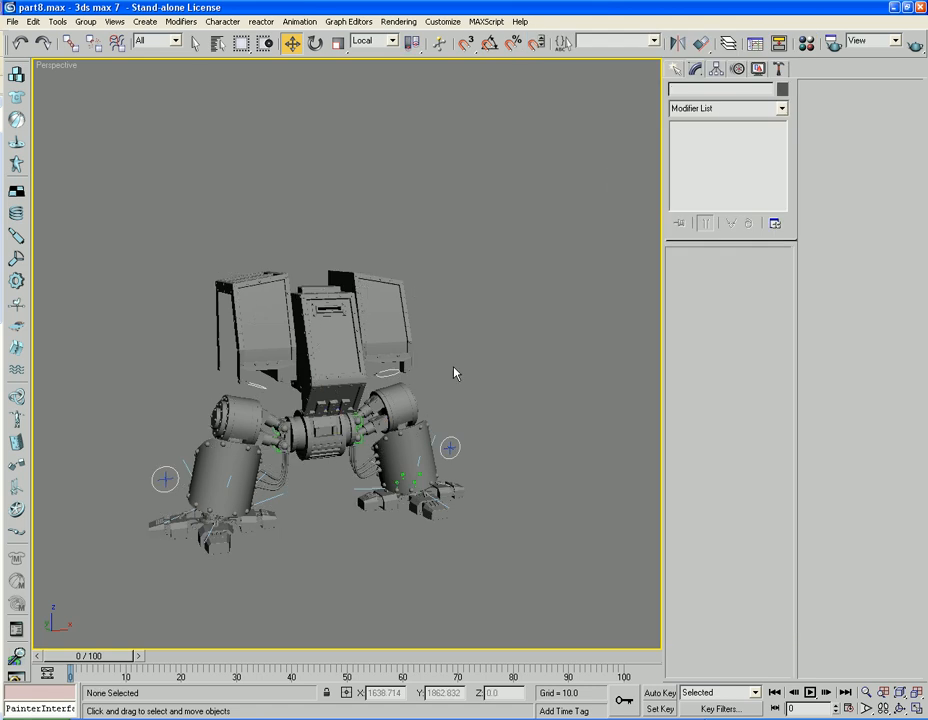
pyautogui.moveTo(454, 373); pyautogui.dragTo(531, 316, button='middle')
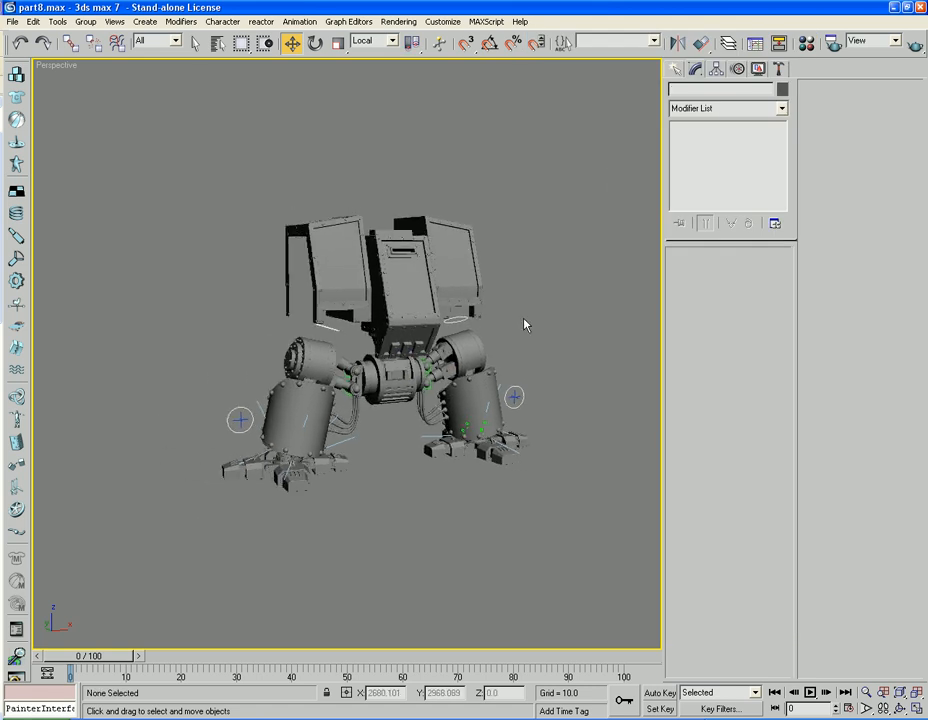
pyautogui.scroll(3, 524, 324)
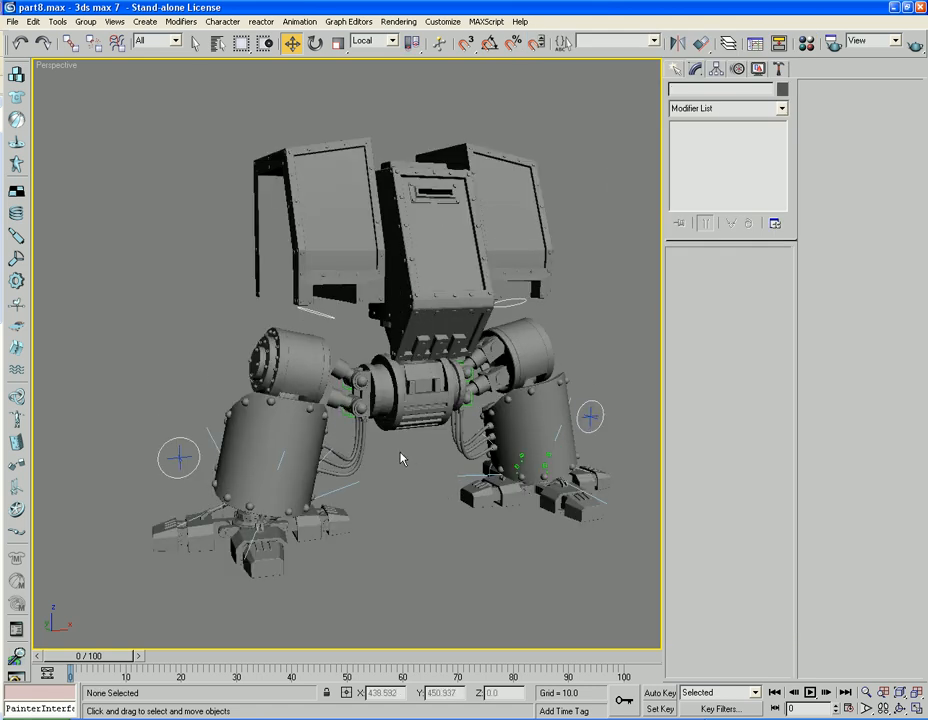
pyautogui.keyDown('alt'); pyautogui.moveTo(380, 461); pyautogui.dragTo(597, 521, button='middle'); pyautogui.keyUp('alt')
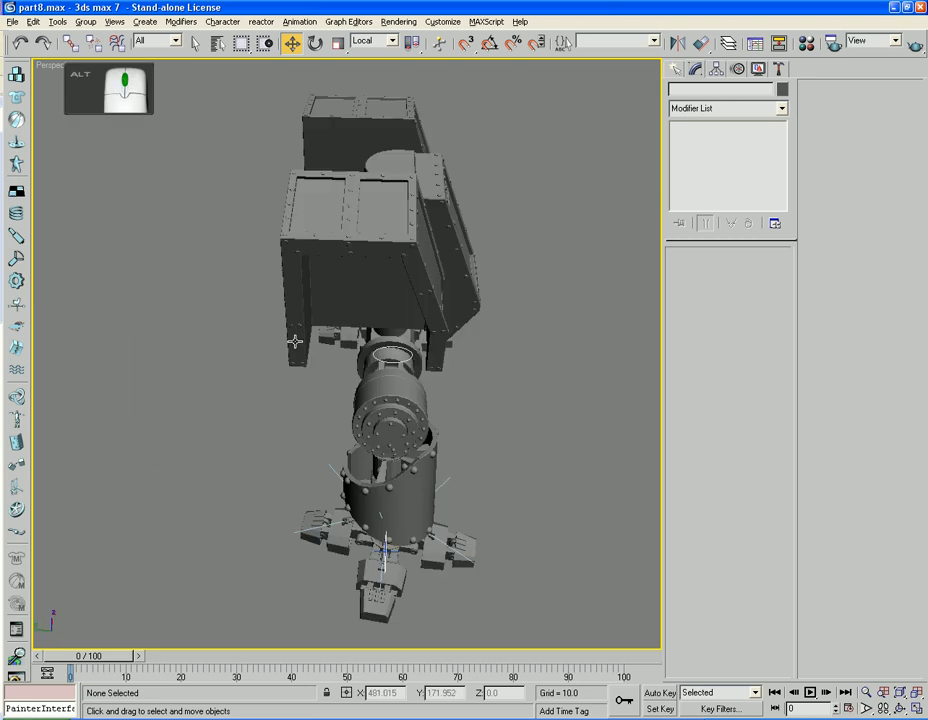